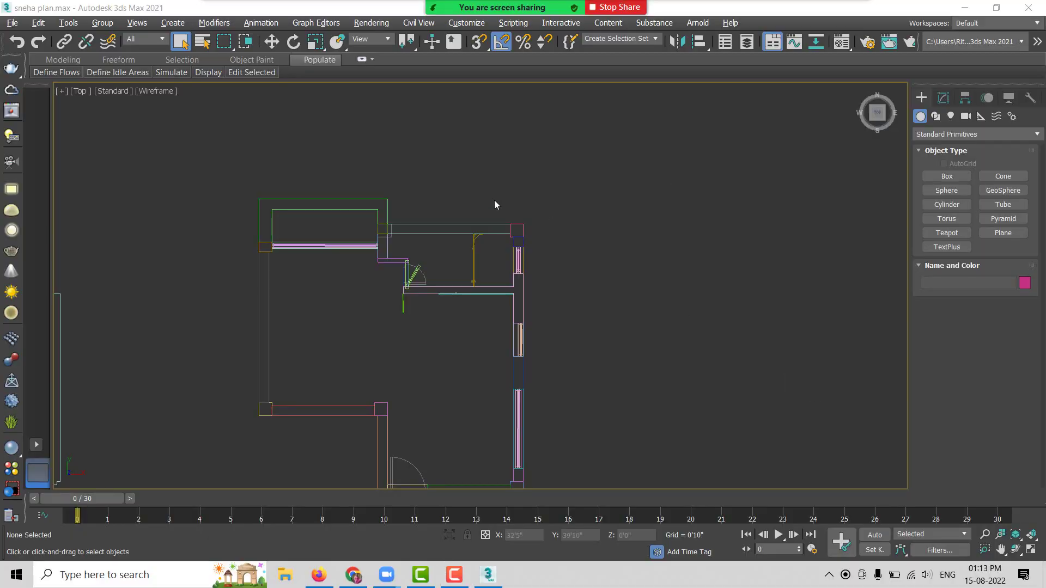
Step: Pan the Top viewport up and preview shading with F3, returning to wireframe
{"action": "middle_click_drag", "start_coordinate": [391, 269], "coordinate": [388, 236]}
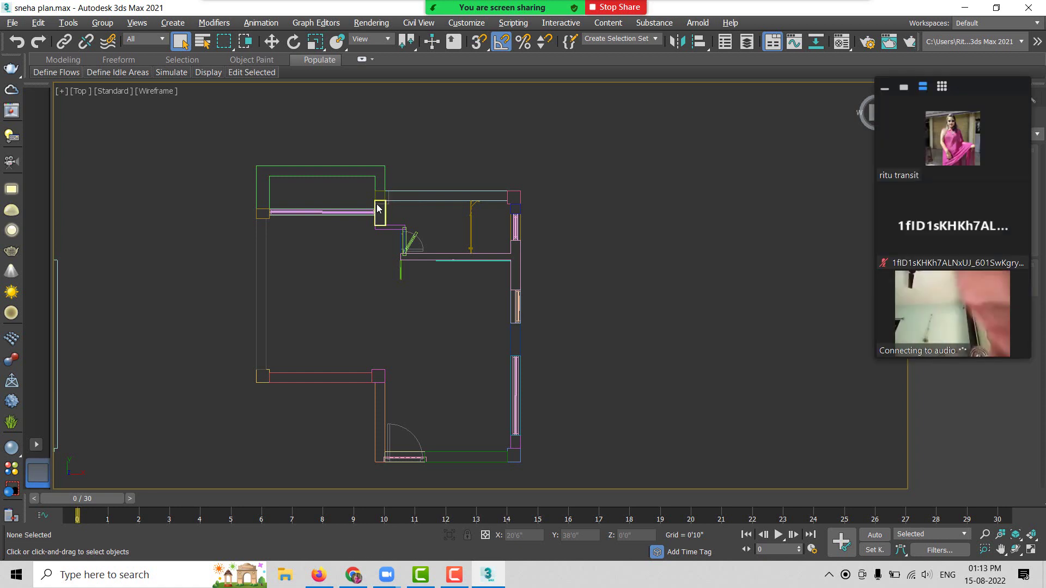
{"action": "key", "text": "F3"}
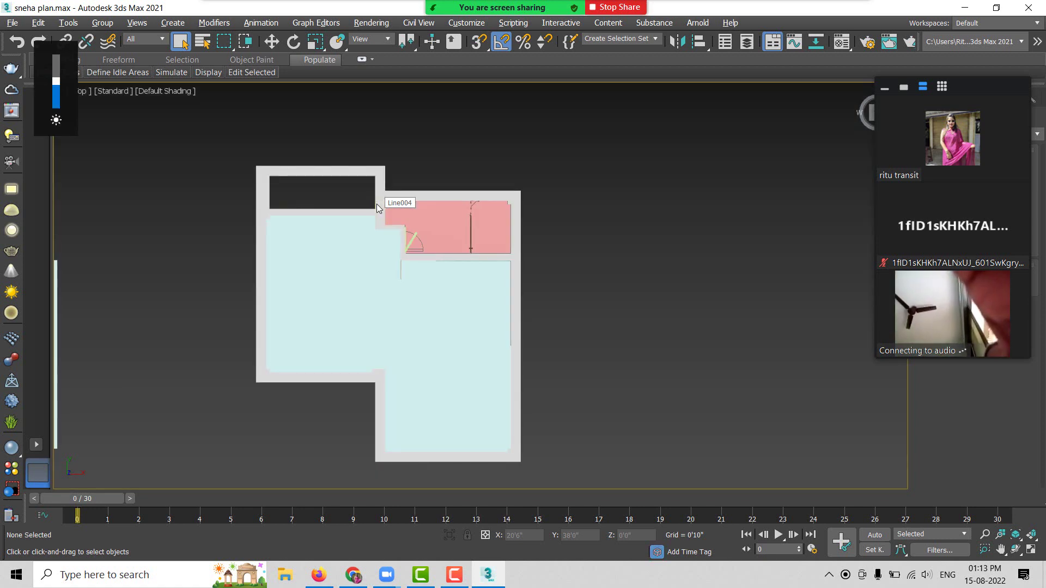
{"action": "key", "text": "F3"}
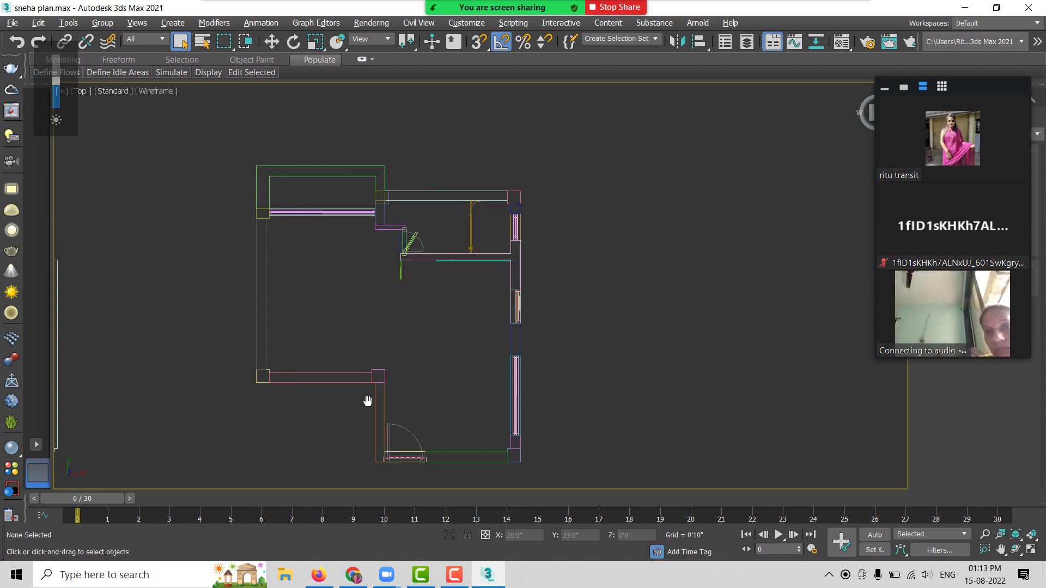
{"action": "middle_click_drag", "start_coordinate": [366, 399], "coordinate": [368, 332]}
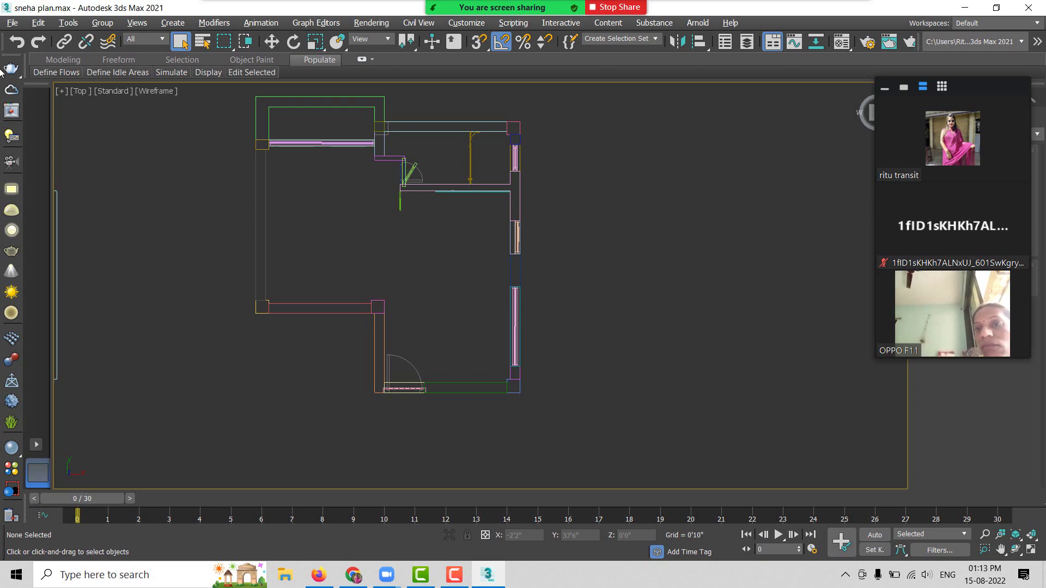
Step: In a new Chrome tab, search Google for '3ds archive' and close the WhatsApp tab
{"action": "left_click", "coordinate": [353, 575]}
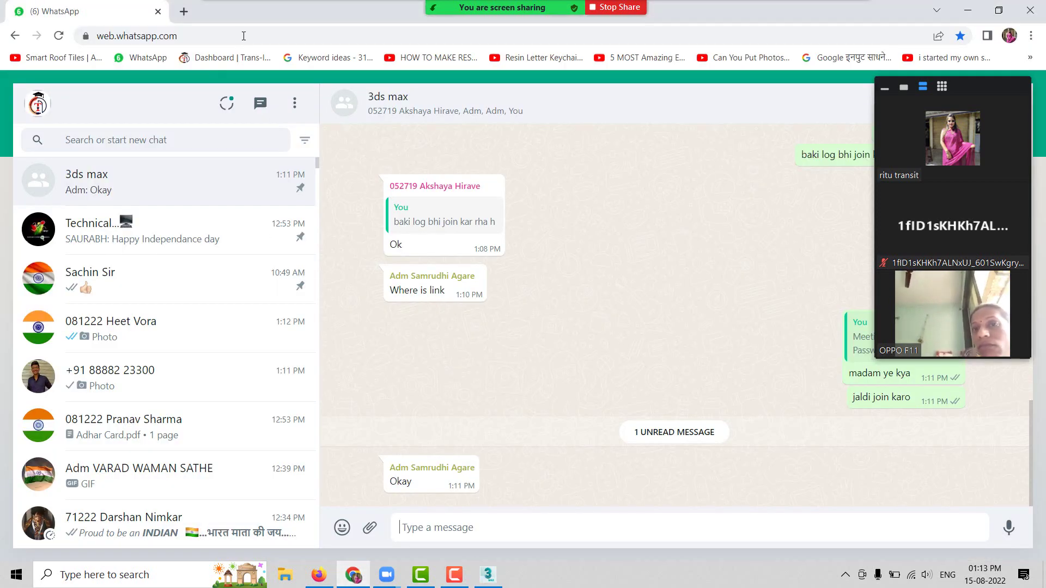
{"action": "left_click", "coordinate": [184, 11]}
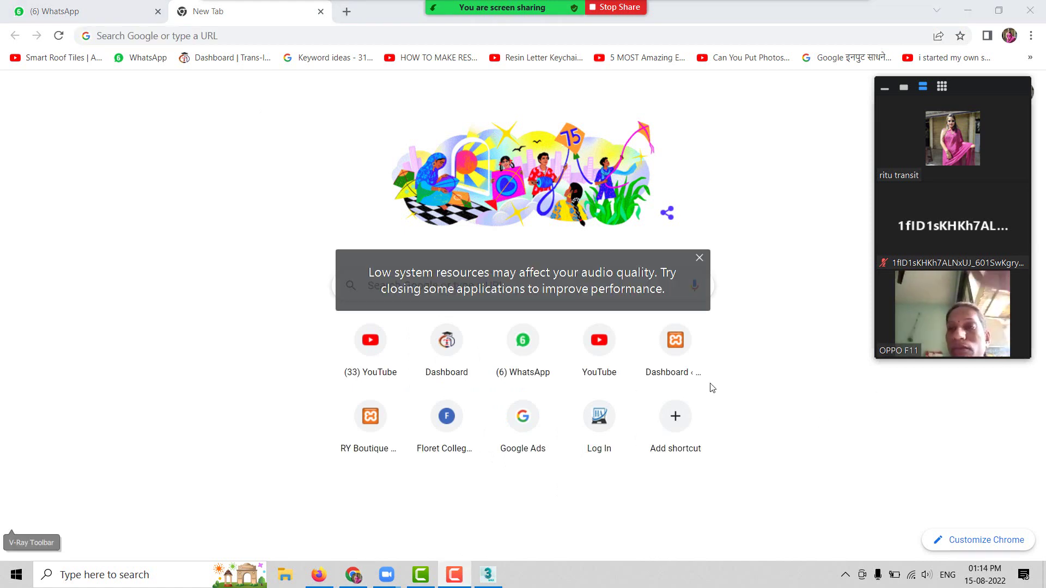
{"action": "left_click", "coordinate": [248, 35]}
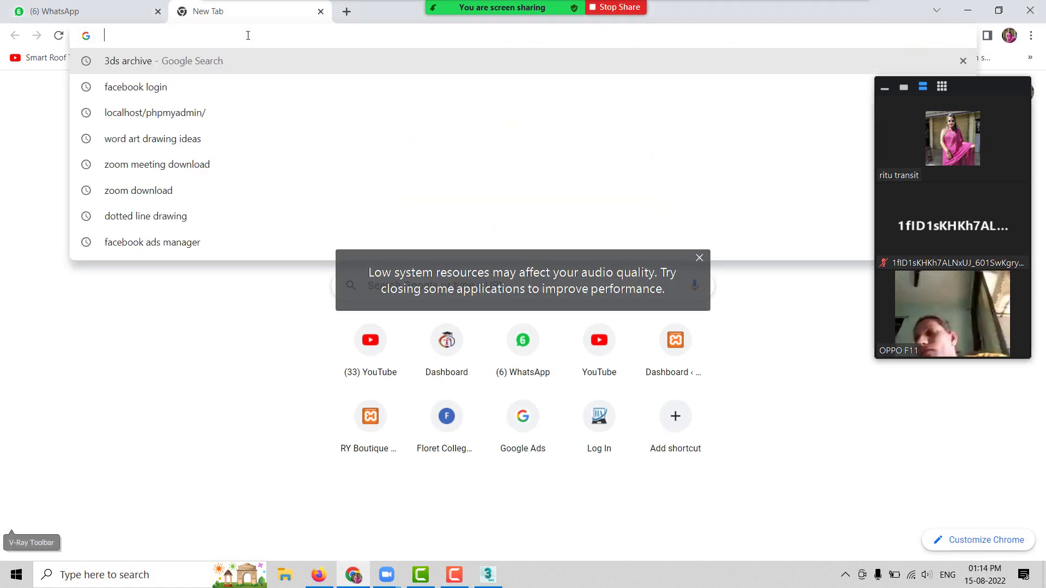
{"action": "type", "text": "3ds"}
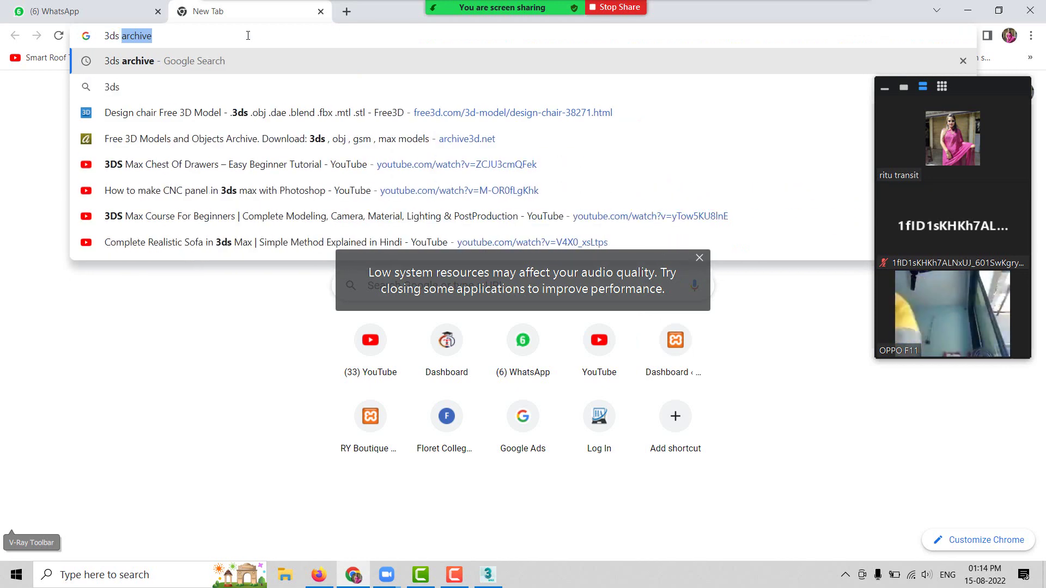
{"action": "left_click", "coordinate": [140, 61]}
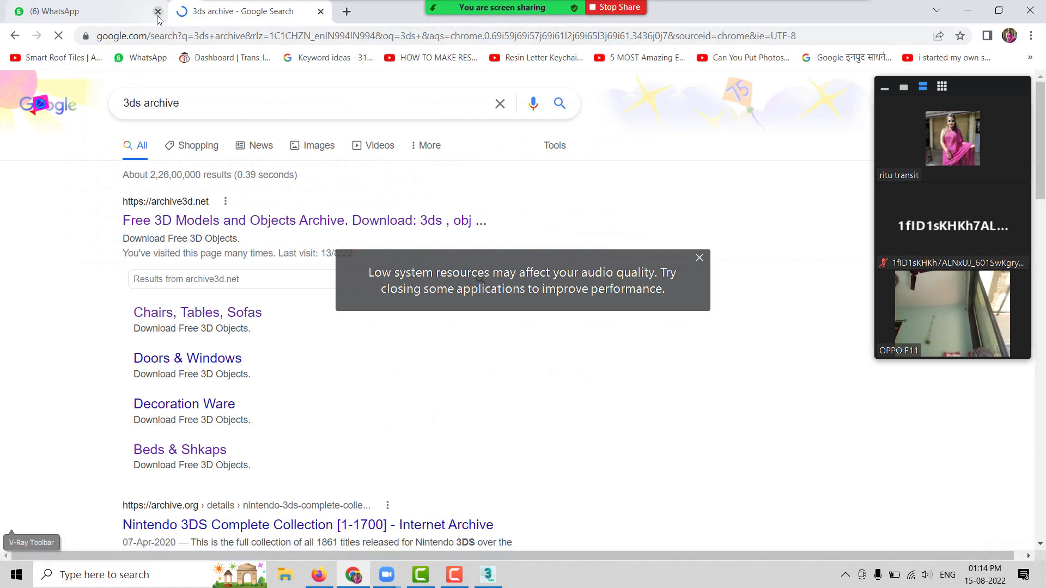
{"action": "left_click", "coordinate": [157, 11]}
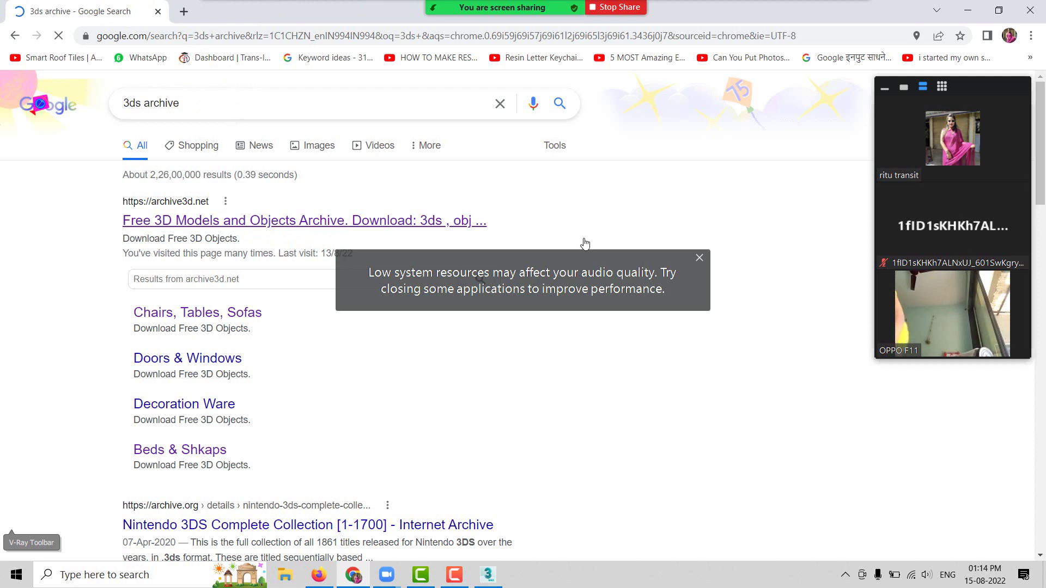
Step: Browse the Beds & Shkaps category past the ad and open the pink double bed model's page
{"action": "left_click", "coordinate": [699, 257]}
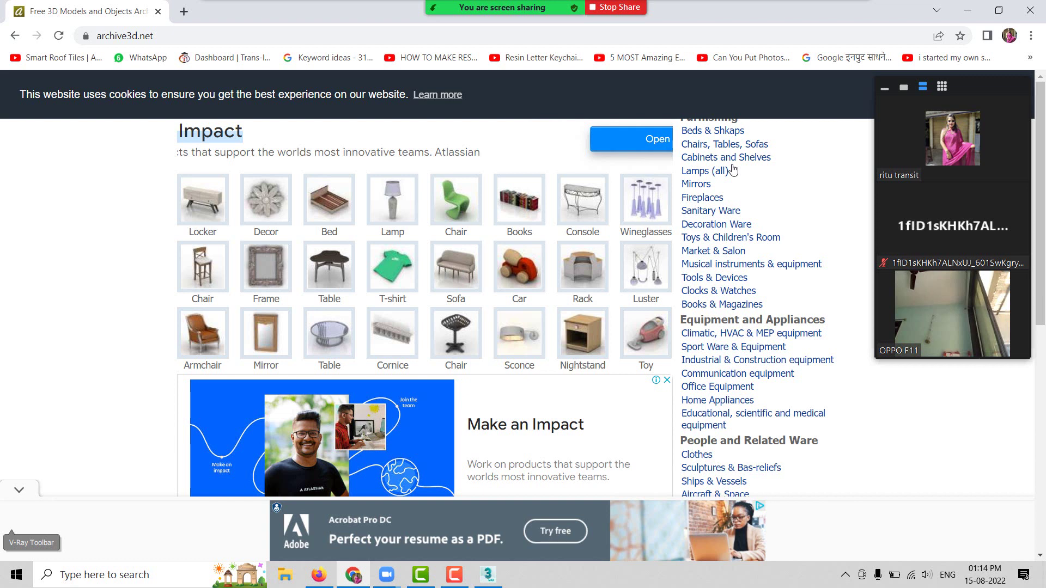
{"action": "left_click", "coordinate": [714, 136]}
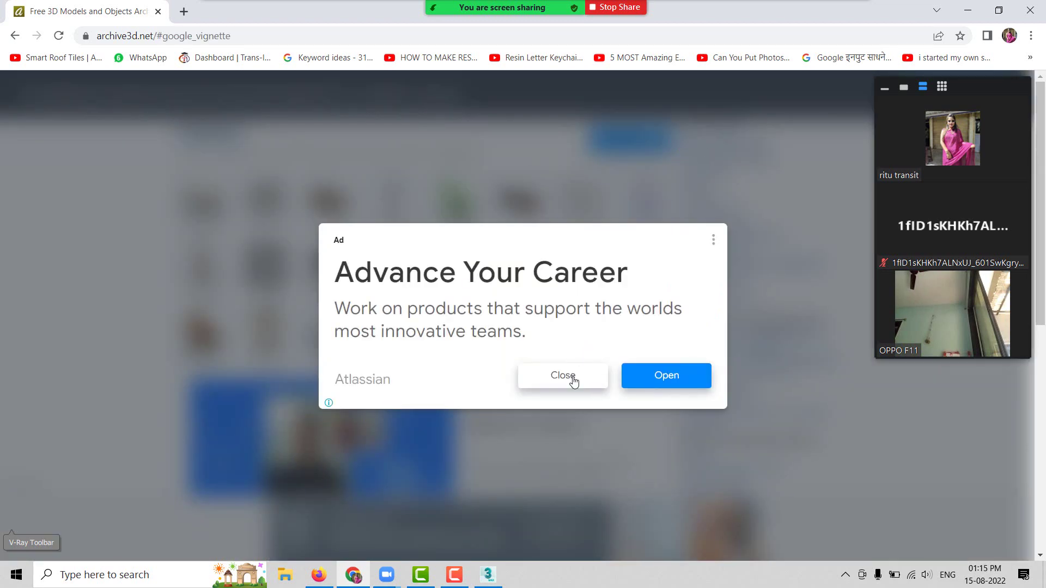
{"action": "left_click", "coordinate": [572, 380]}
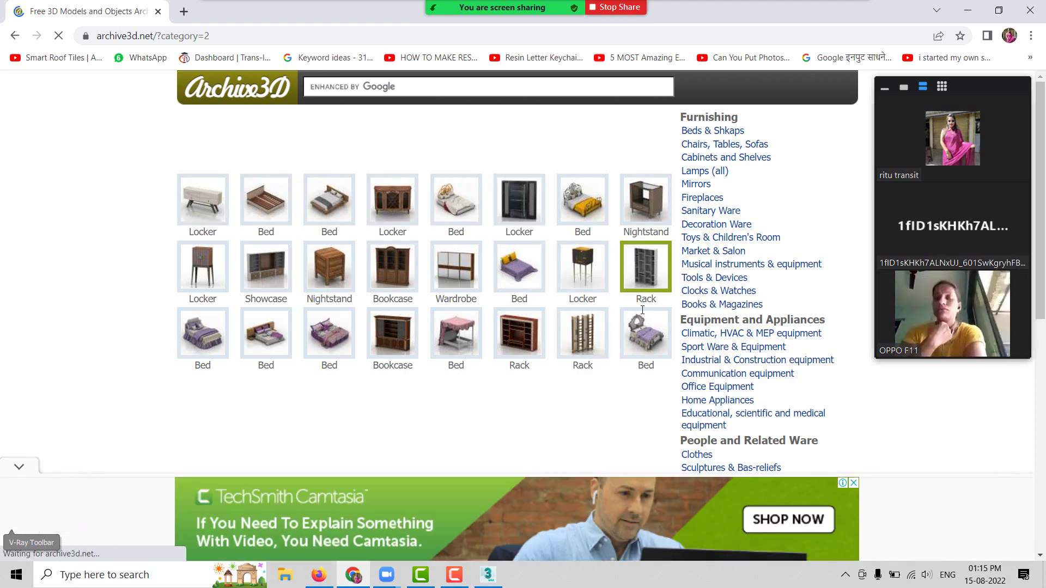
{"action": "scroll", "coordinate": [349, 293], "scroll_direction": "down", "scroll_amount": 1}
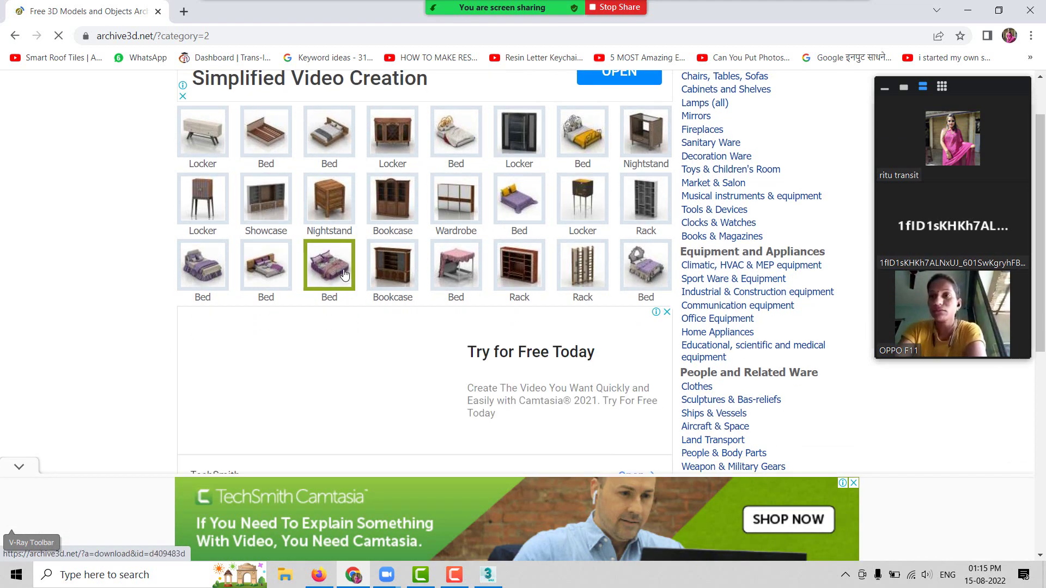
{"action": "scroll", "coordinate": [347, 275], "scroll_direction": "down", "scroll_amount": 3}
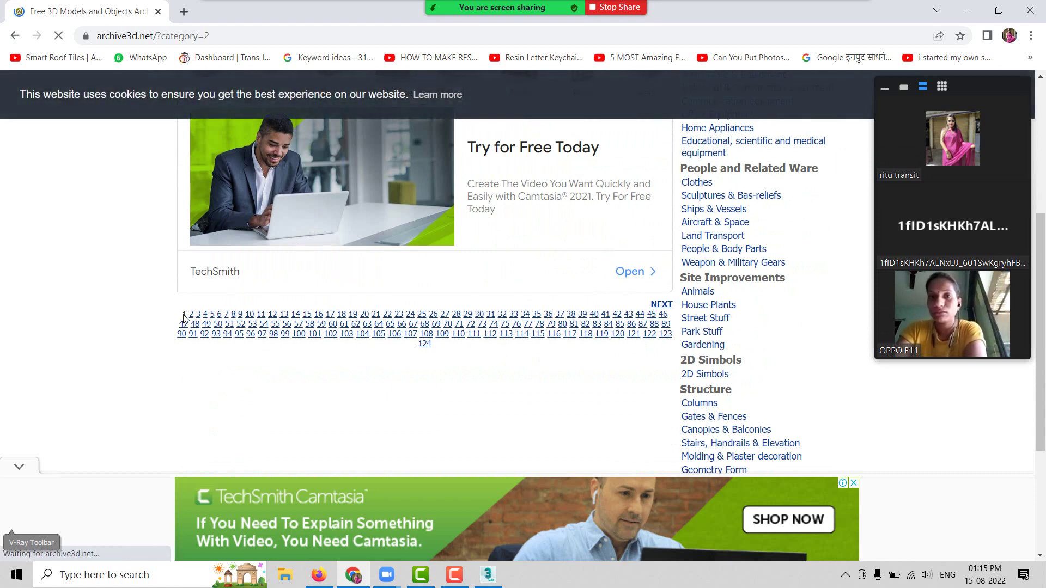
{"action": "scroll", "coordinate": [298, 259], "scroll_direction": "up", "scroll_amount": 4}
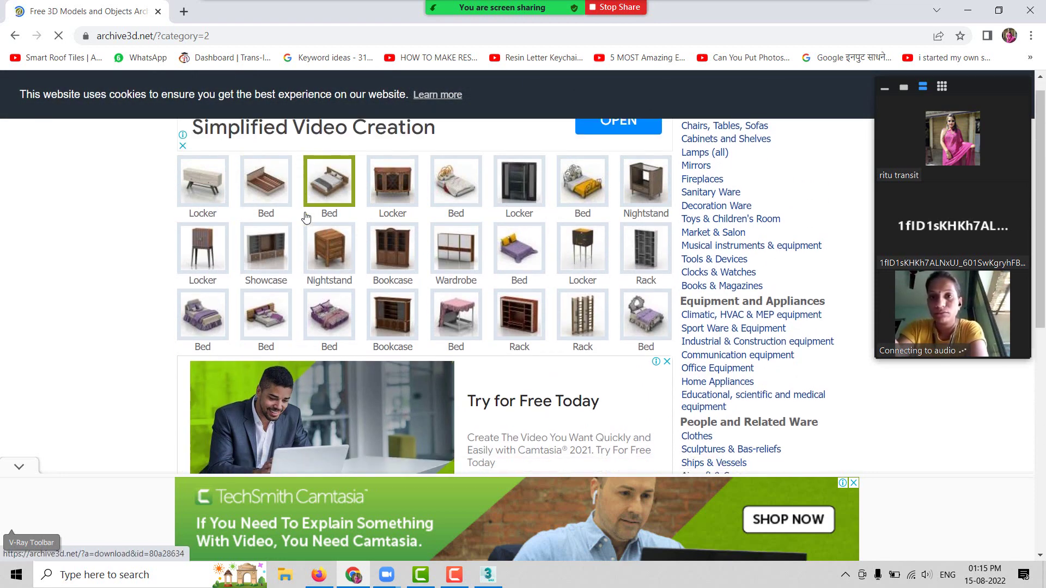
{"action": "scroll", "coordinate": [287, 229], "scroll_direction": "down", "scroll_amount": 5}
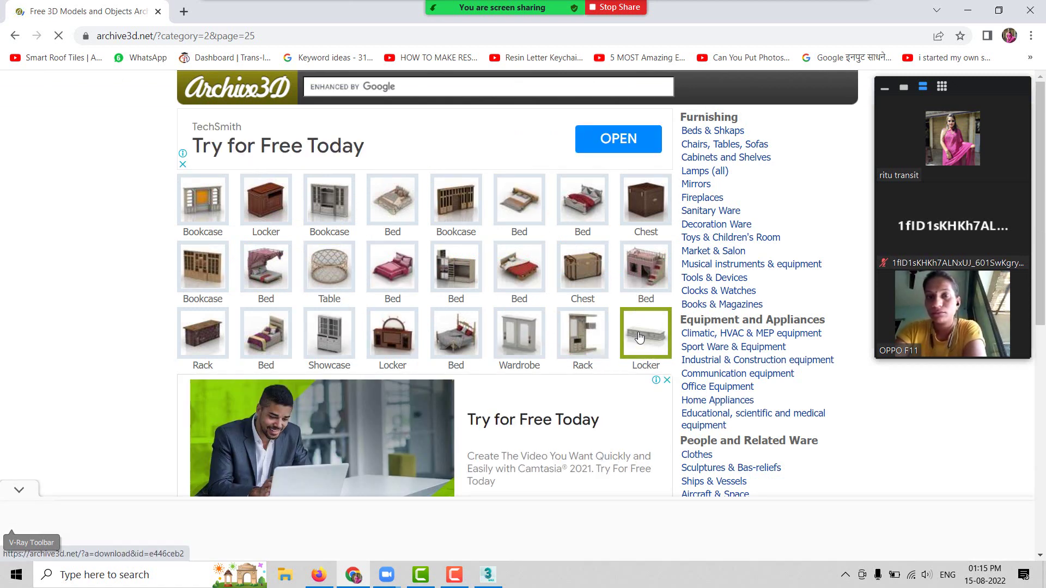
{"action": "left_click", "coordinate": [408, 275]}
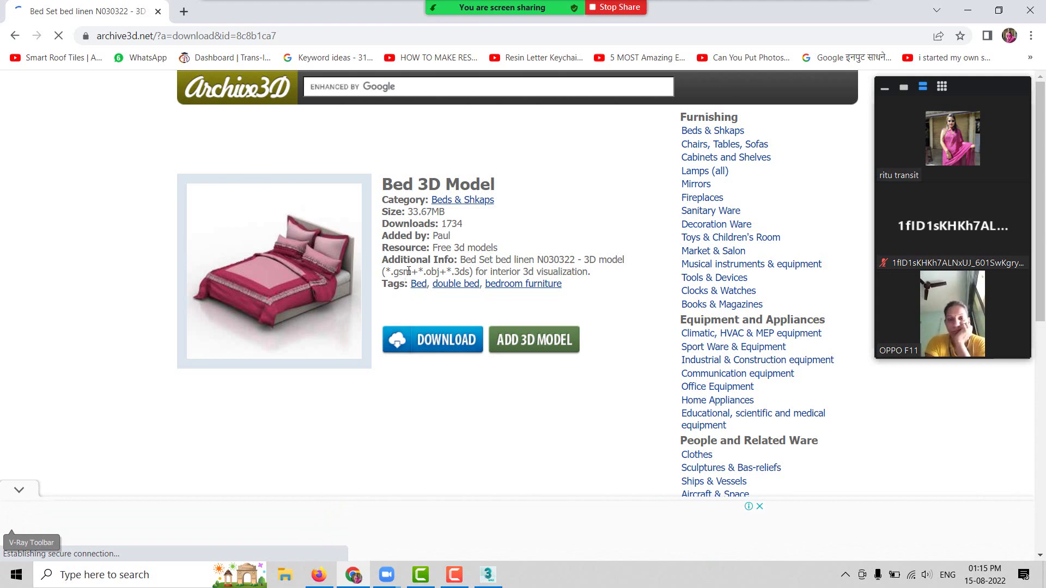
Step: Download the bed model's zip archive, accepting the terms popup
{"action": "left_click", "coordinate": [448, 343]}
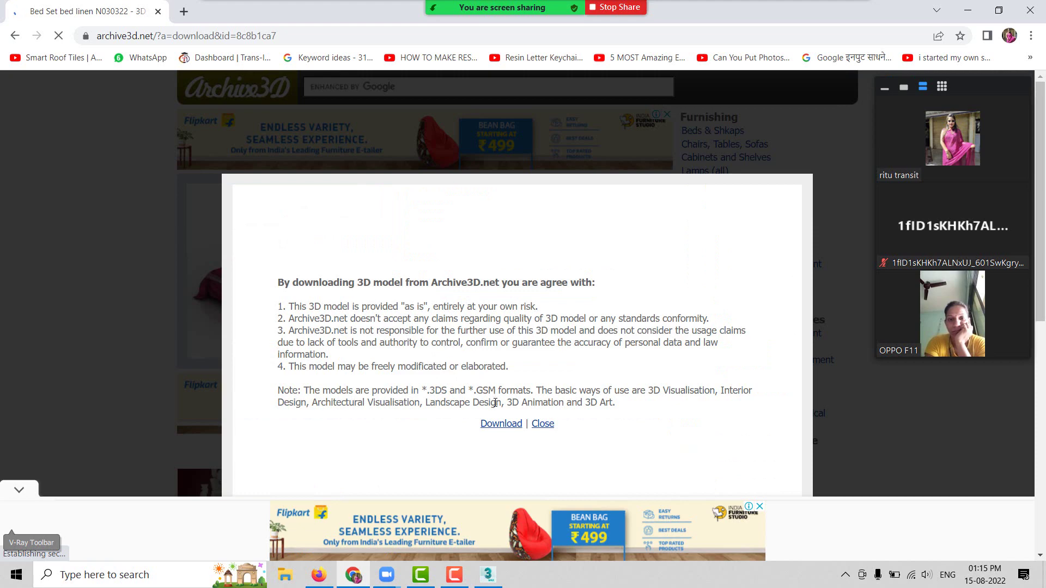
{"action": "left_click", "coordinate": [499, 425]}
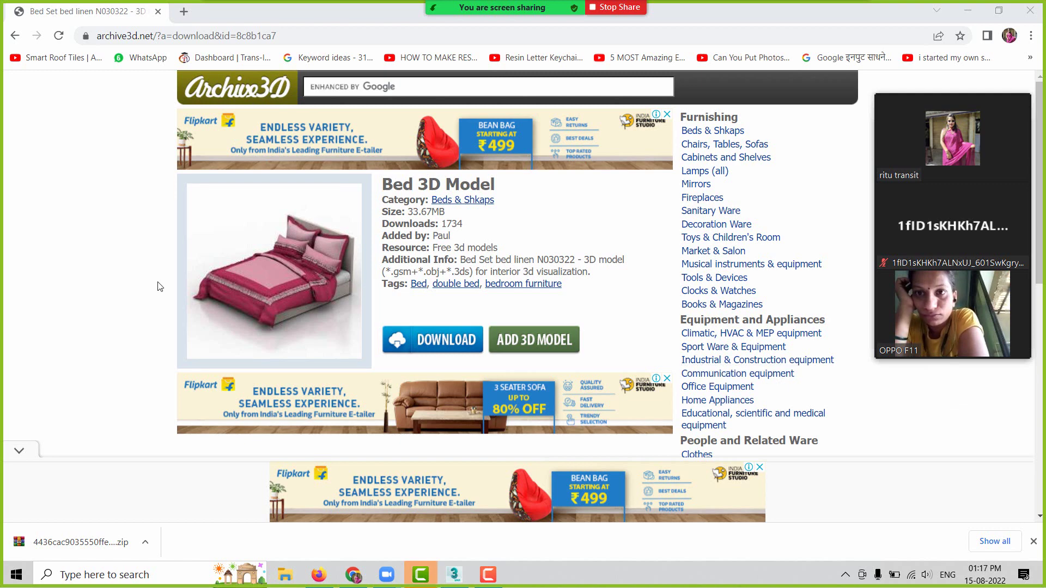
Step: Search Google for '3ds archive' again and return to the archive3d.net home page
{"action": "left_click", "coordinate": [172, 33]}
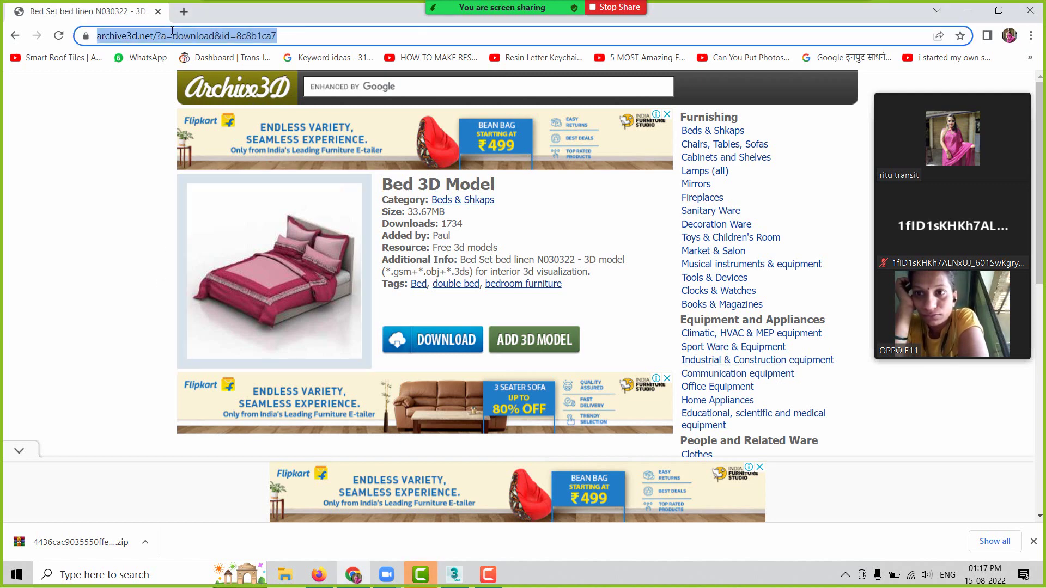
{"action": "type", "text": "3ds "}
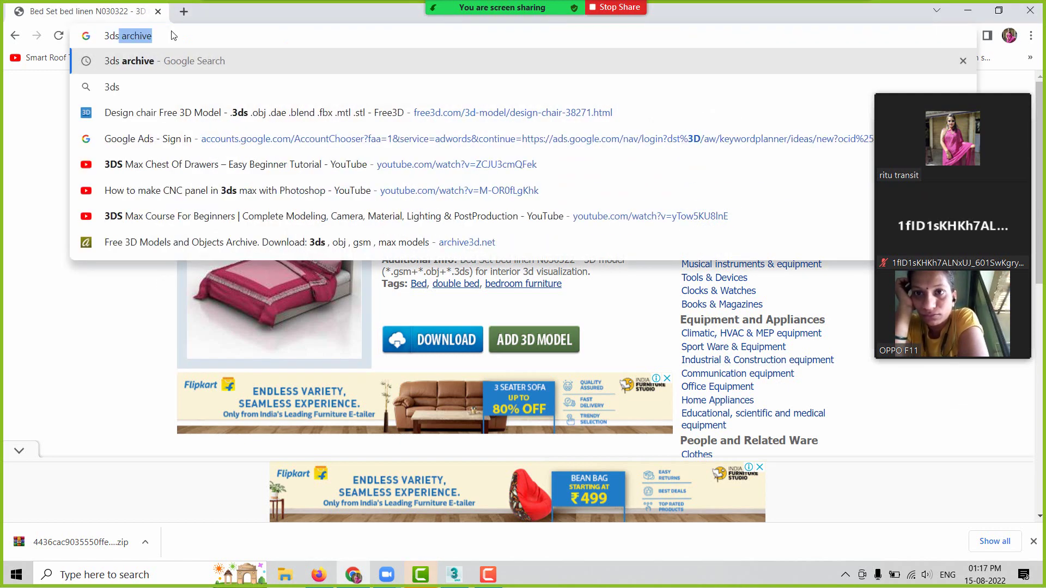
{"action": "type", "text": "arch"}
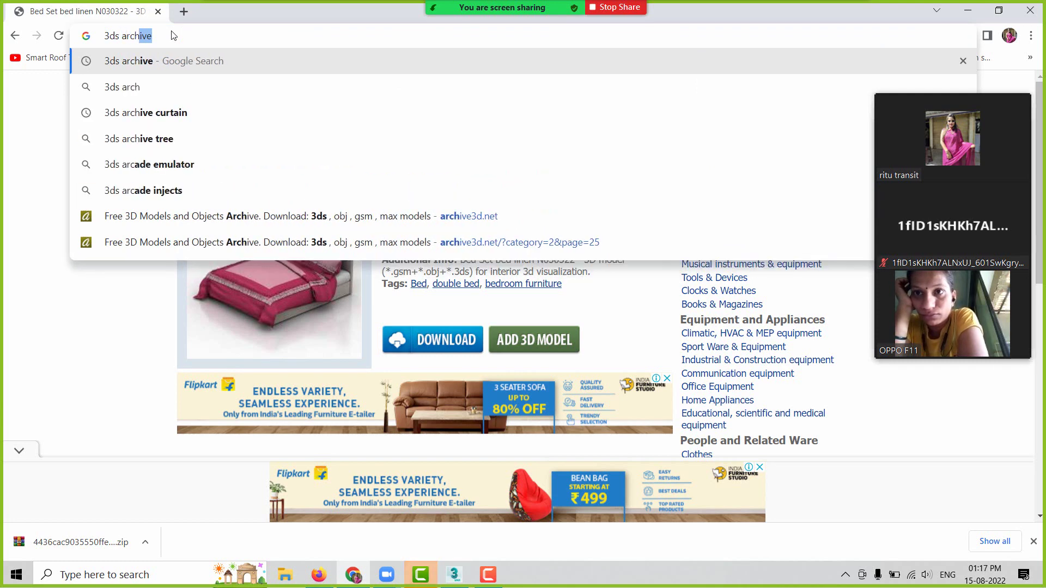
{"action": "type", "text": "ive"}
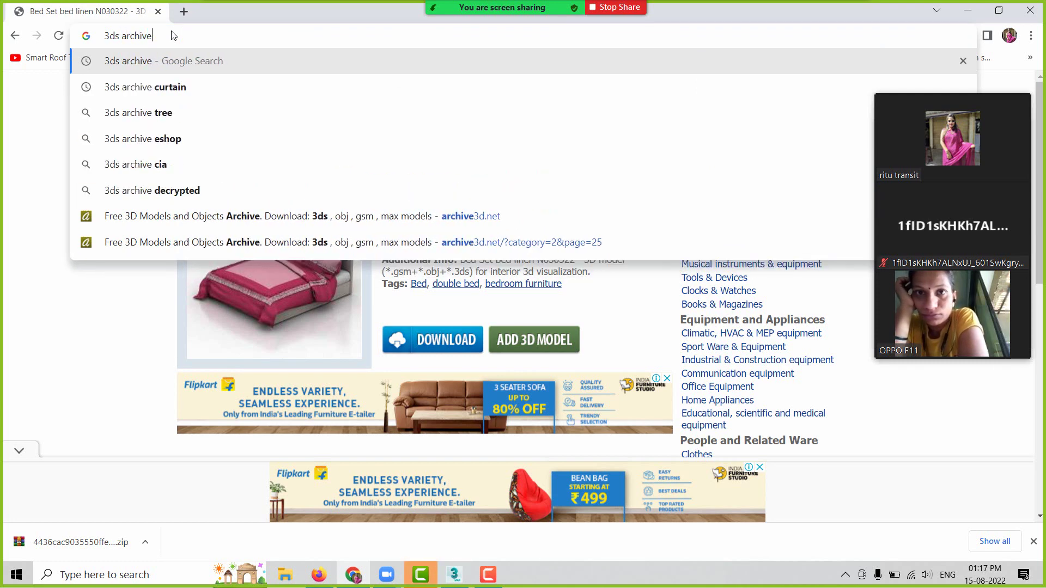
{"action": "key", "text": "Return"}
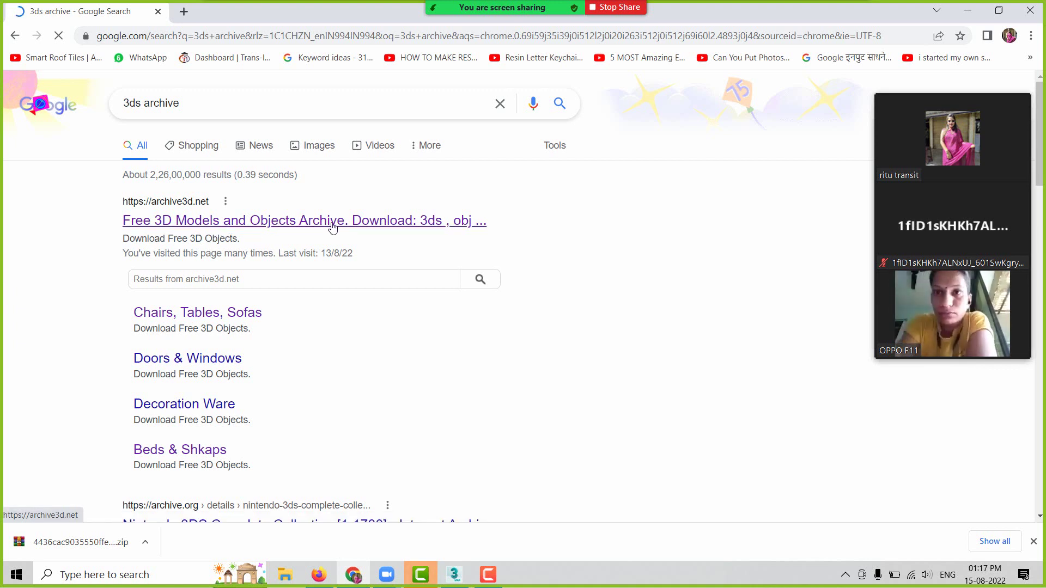
{"action": "left_click", "coordinate": [333, 227]}
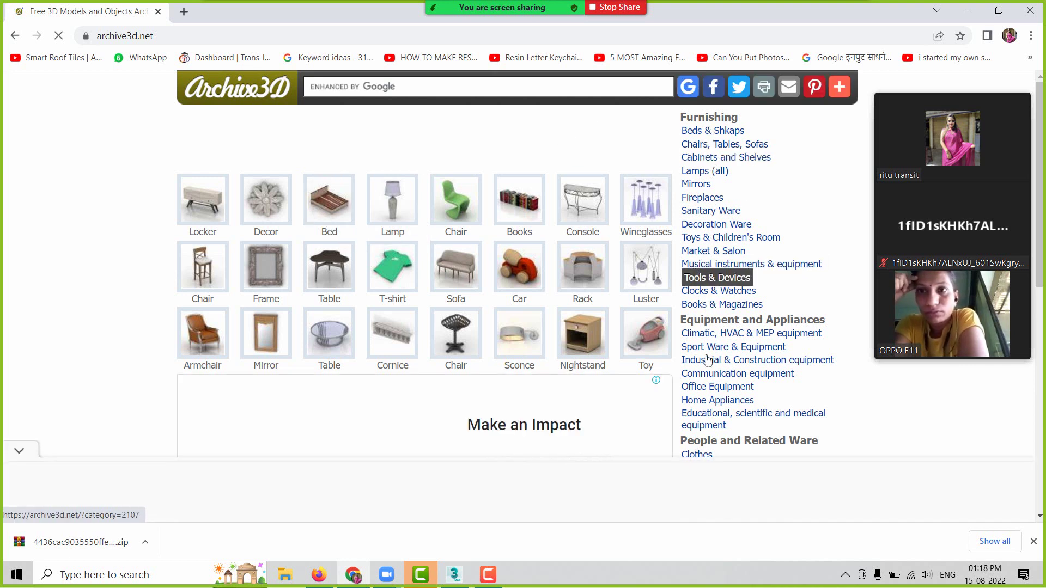
Step: Open the 'Curtains, pillows, carpets & textile' category and the Curtain bed N200122 model page
{"action": "scroll", "coordinate": [709, 365], "scroll_direction": "down", "scroll_amount": 5}
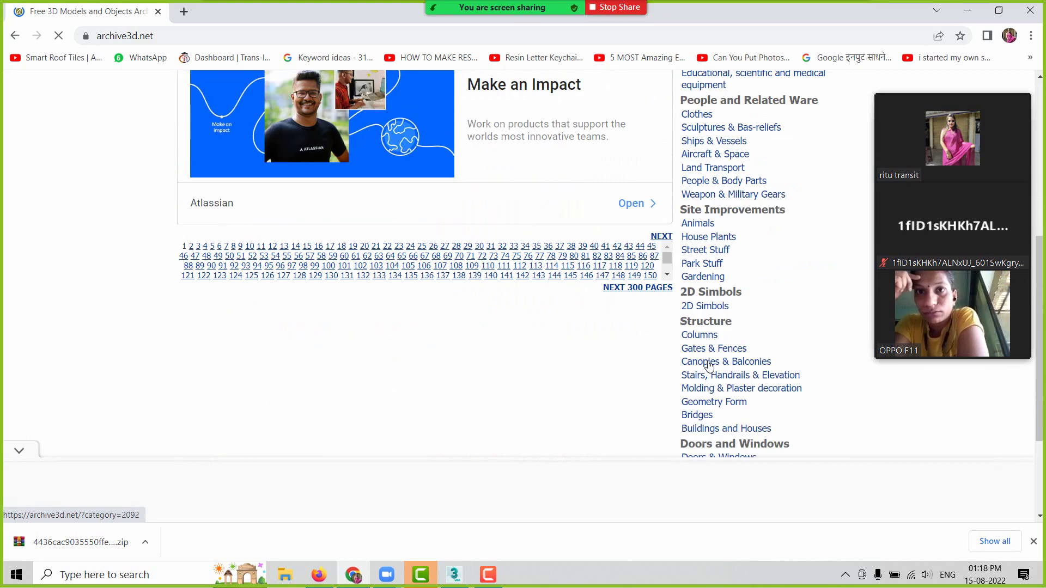
{"action": "scroll", "coordinate": [709, 365], "scroll_direction": "down", "scroll_amount": 3}
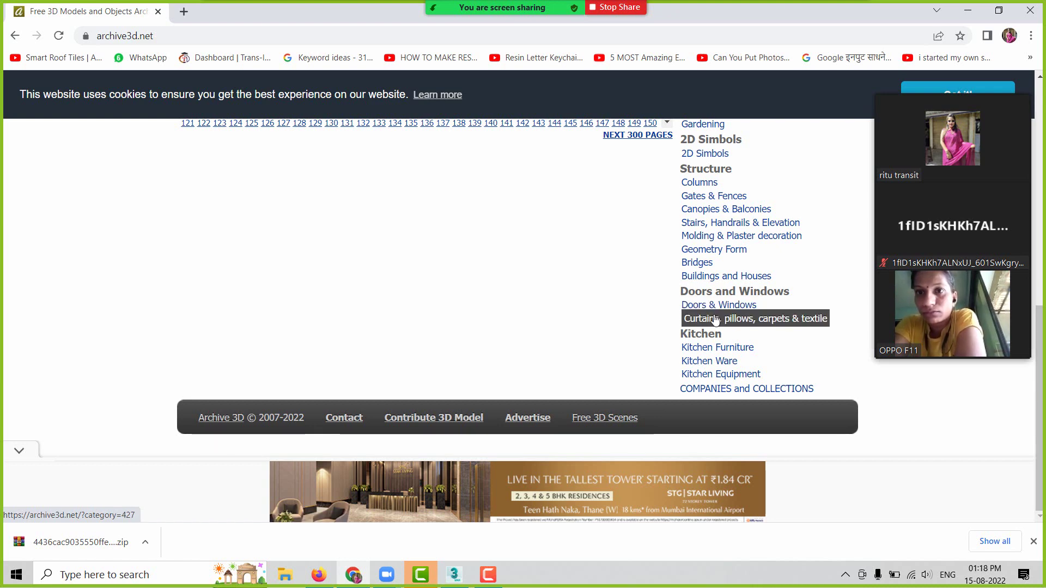
{"action": "left_click", "coordinate": [715, 321]}
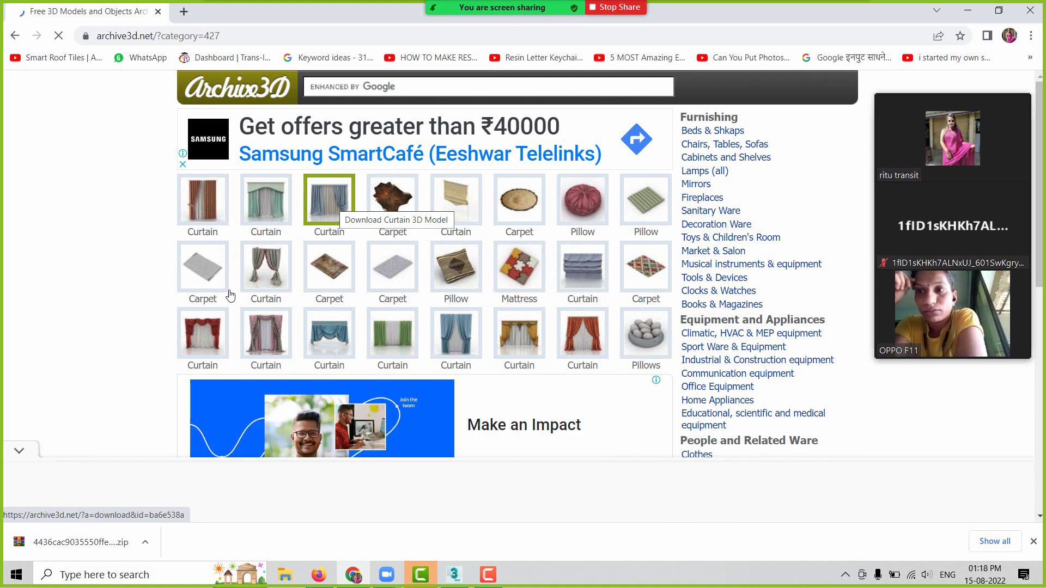
{"action": "left_click", "coordinate": [262, 275]}
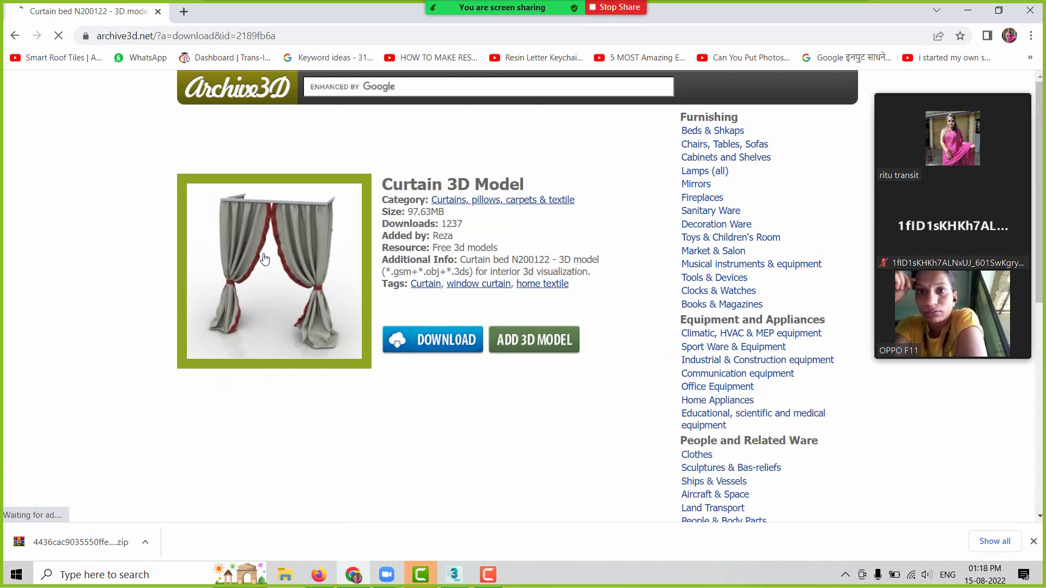
Step: Return to the curtains category, go to page 25, and open the Curtain N070421 model page
{"action": "scroll", "coordinate": [264, 258], "scroll_direction": "down", "scroll_amount": 3}
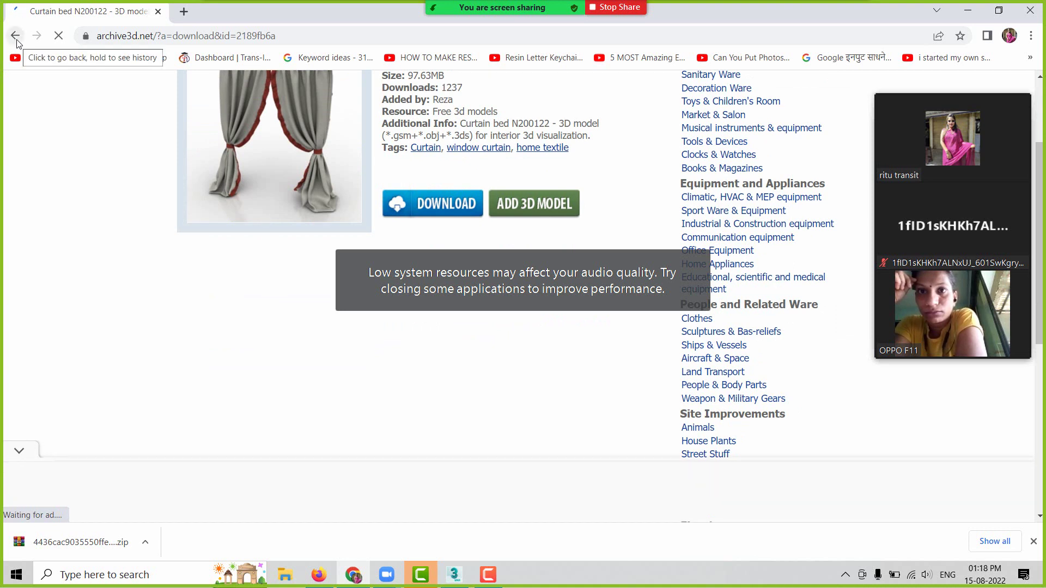
{"action": "left_click", "coordinate": [15, 36]}
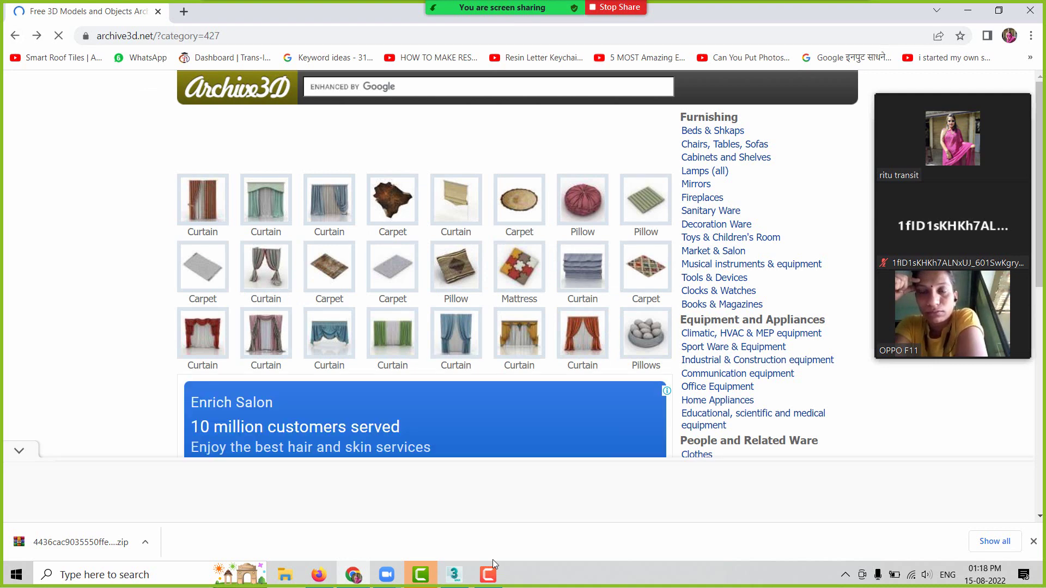
{"action": "scroll", "coordinate": [402, 293], "scroll_direction": "down", "scroll_amount": 2}
{"action": "scroll", "coordinate": [381, 297], "scroll_direction": "down", "scroll_amount": 3}
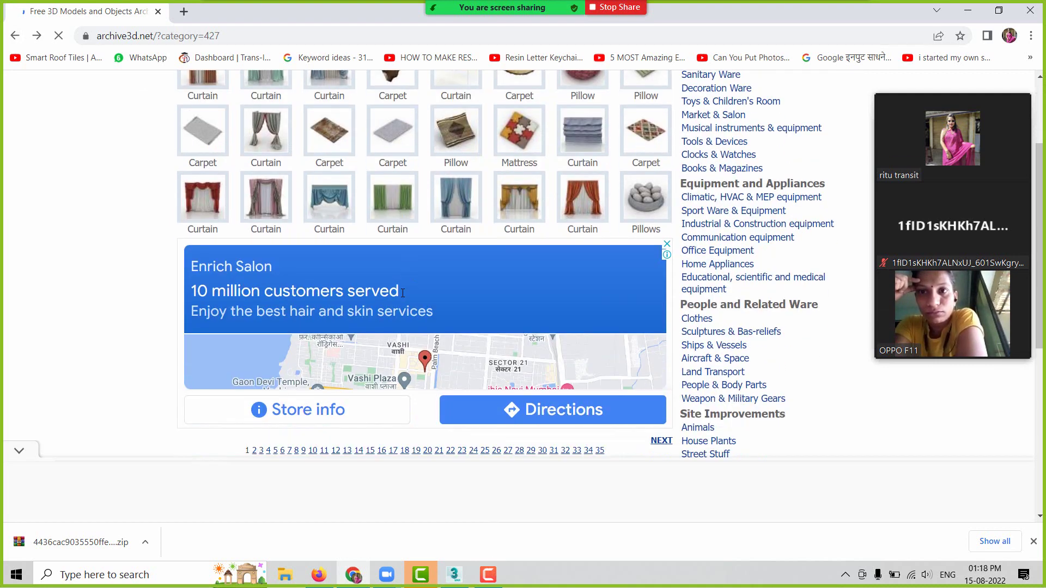
{"action": "scroll", "coordinate": [338, 300], "scroll_direction": "down", "scroll_amount": 2}
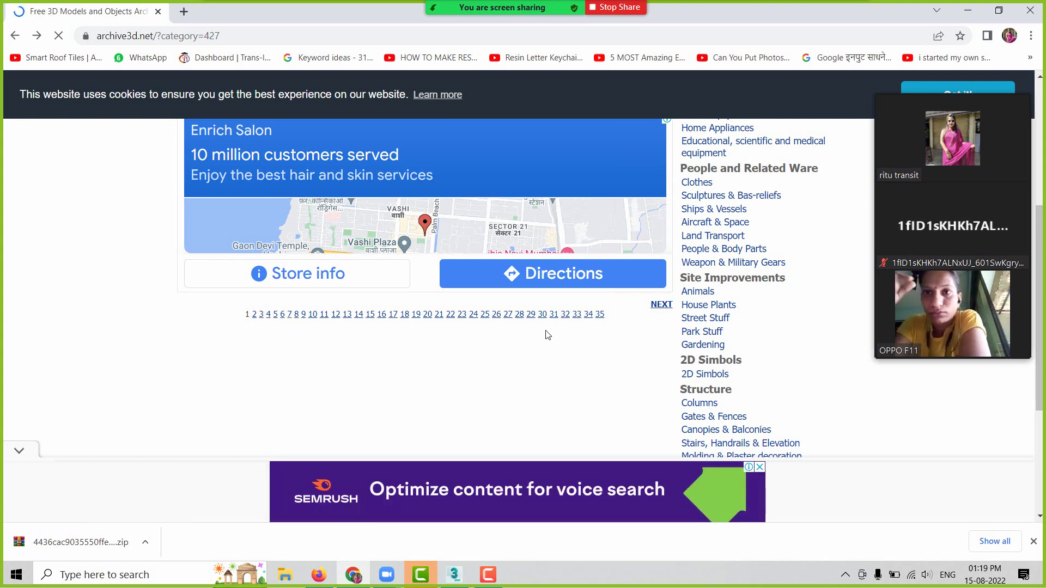
{"action": "left_click", "coordinate": [255, 320]}
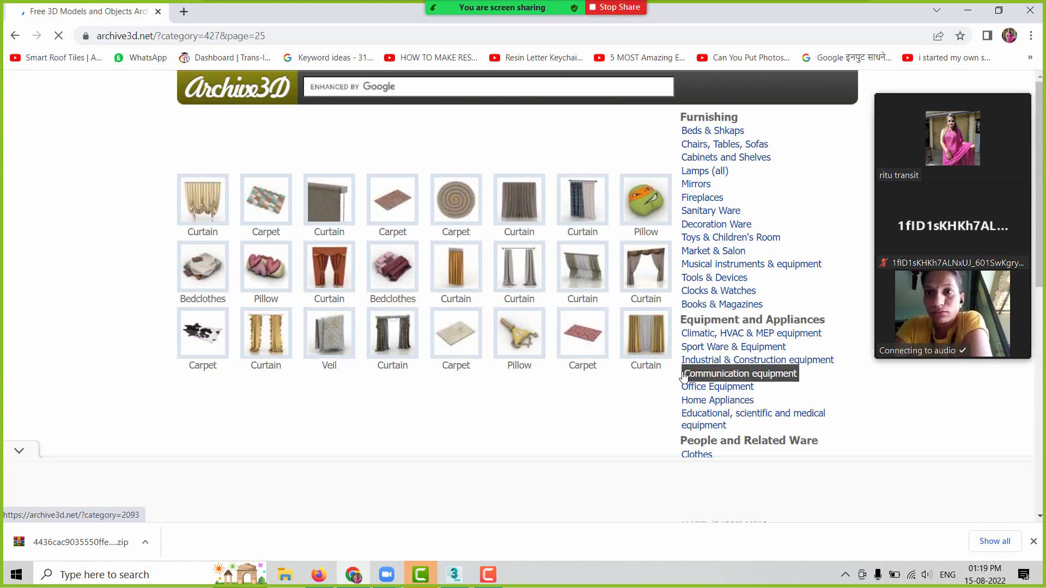
{"action": "left_click", "coordinate": [523, 209]}
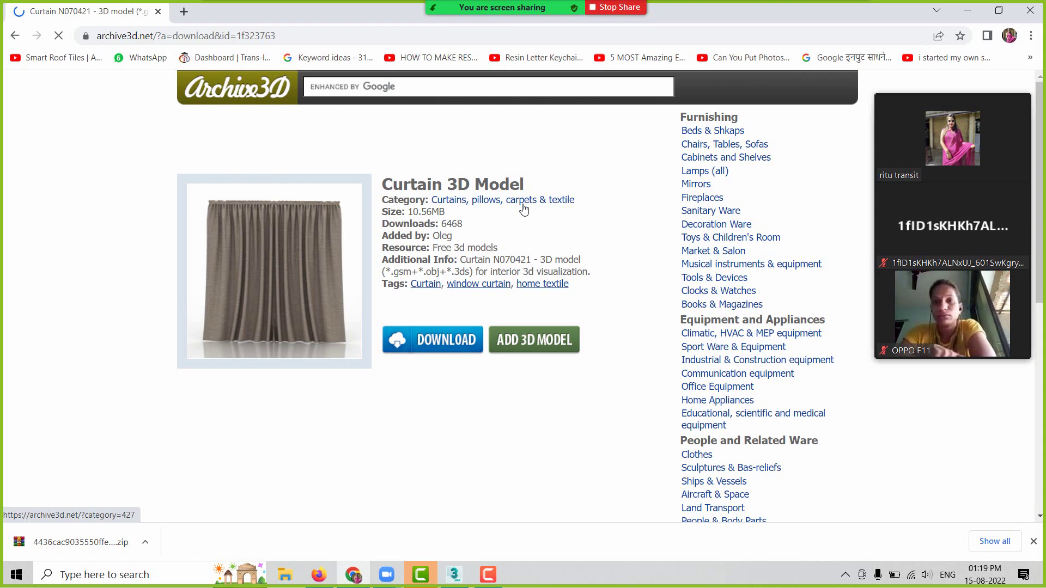
Step: Download Curtain N070421's 10.56MB zip archive, accepting the license terms
{"action": "left_click", "coordinate": [447, 340]}
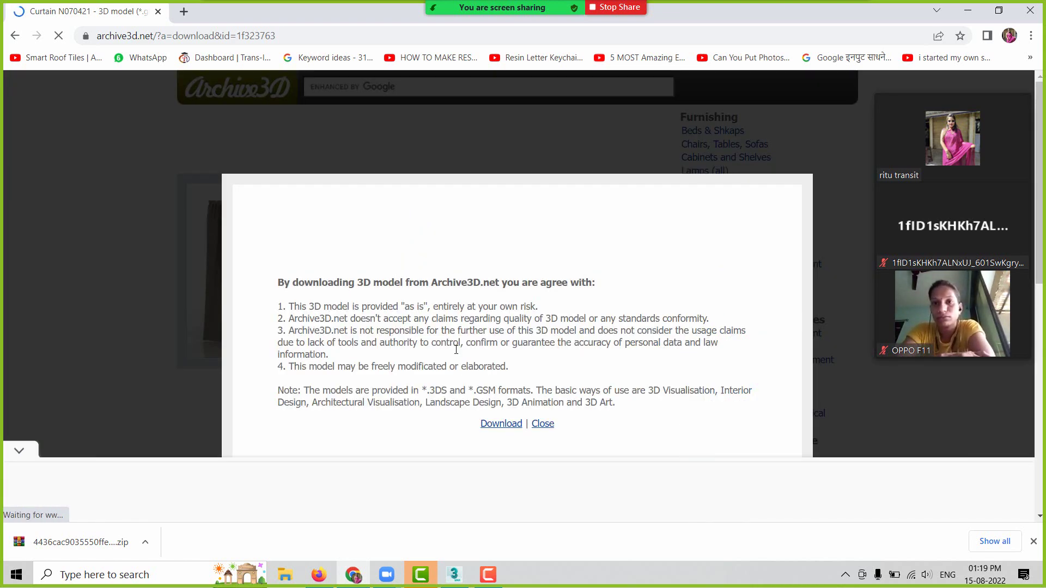
{"action": "left_click", "coordinate": [496, 424]}
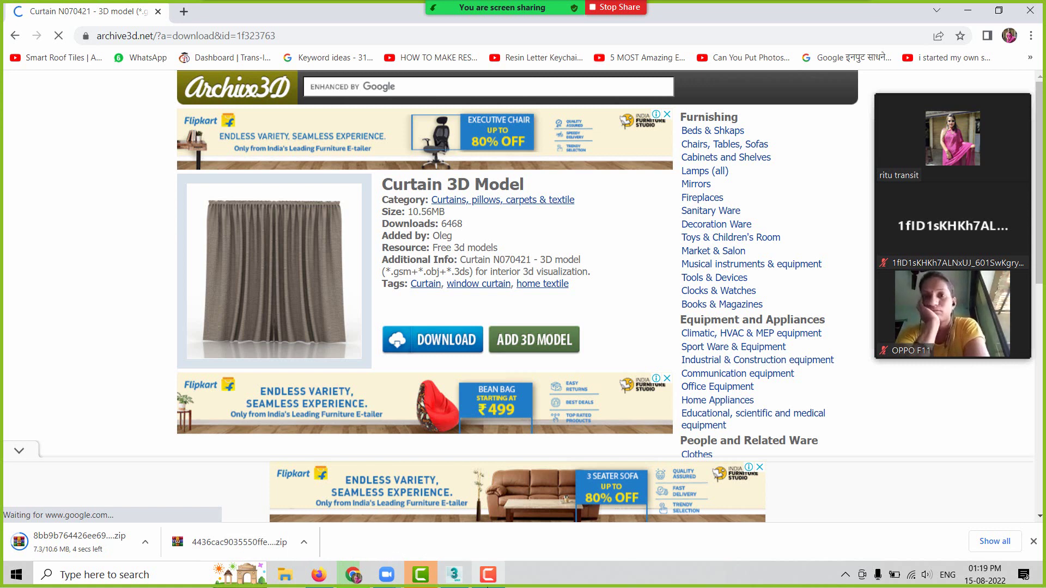
{"action": "left_click", "coordinate": [487, 574]}
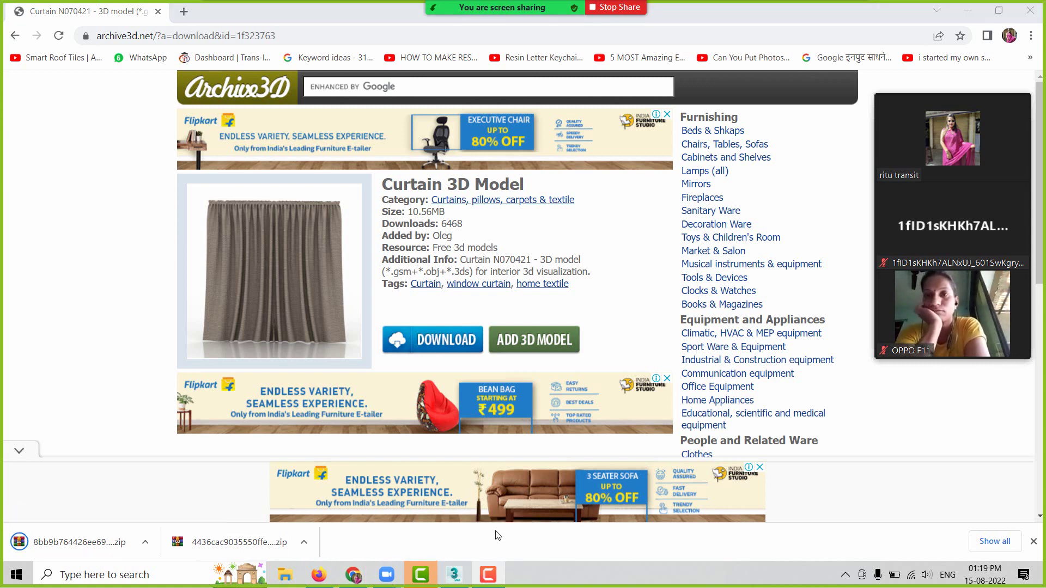
Step: Show the earlier zip download in its folder, opening Downloads in File Explorer
{"action": "left_click", "coordinate": [303, 546]}
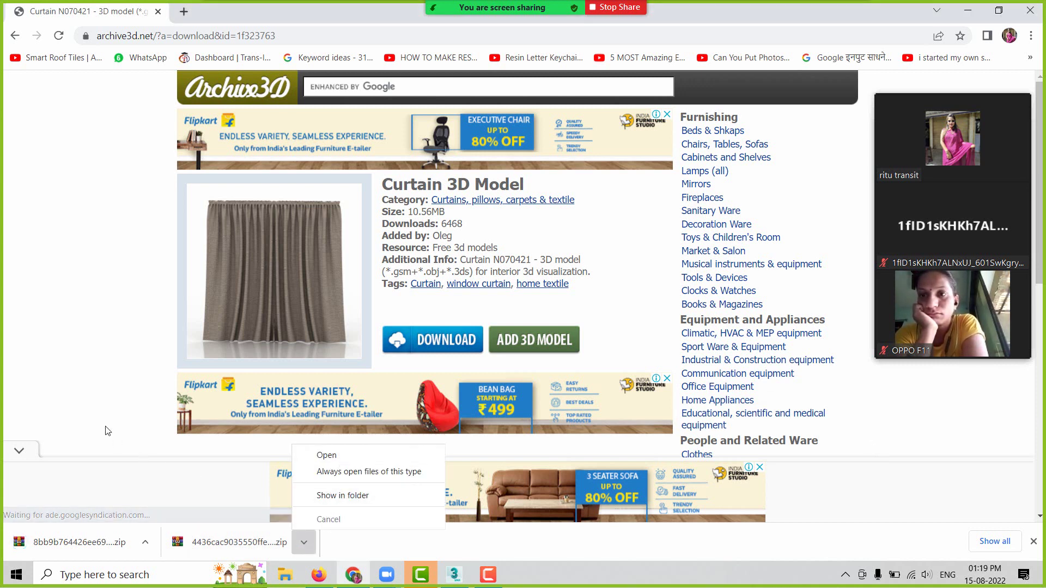
{"action": "left_click", "coordinate": [112, 391]}
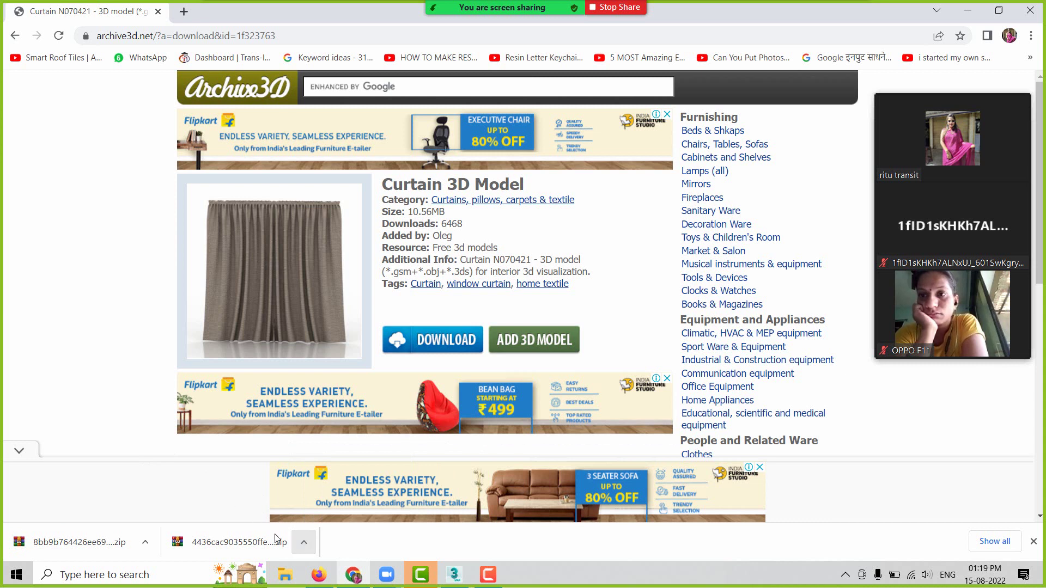
{"action": "left_click", "coordinate": [309, 546]}
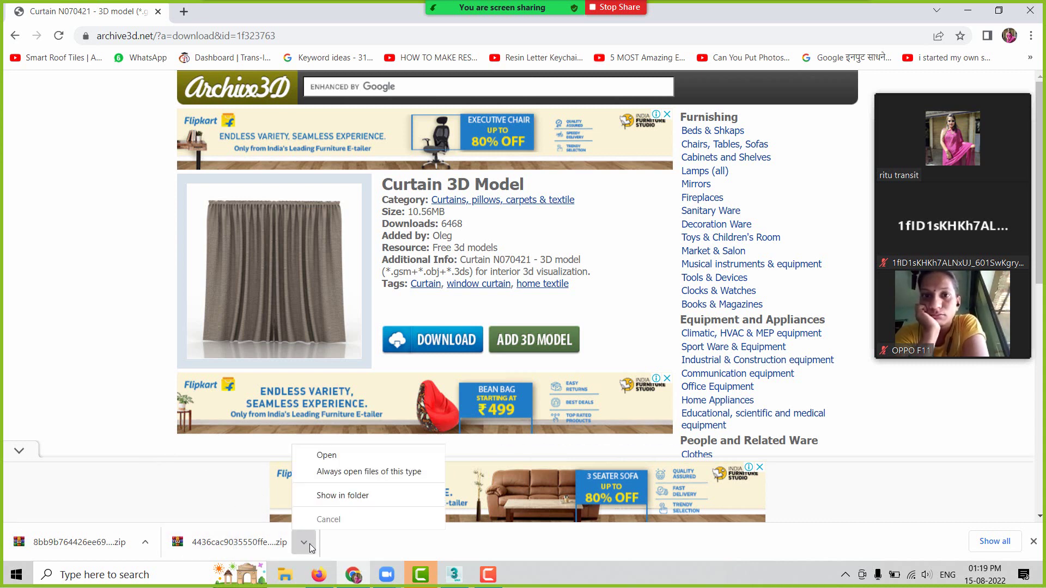
{"action": "left_click", "coordinate": [346, 497]}
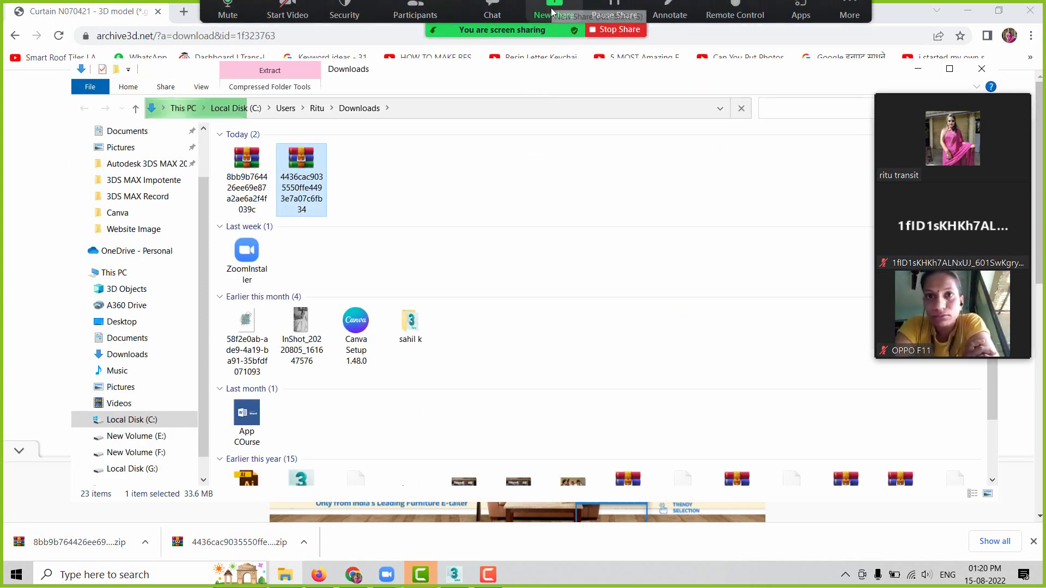
{"action": "left_click", "coordinate": [551, 16]}
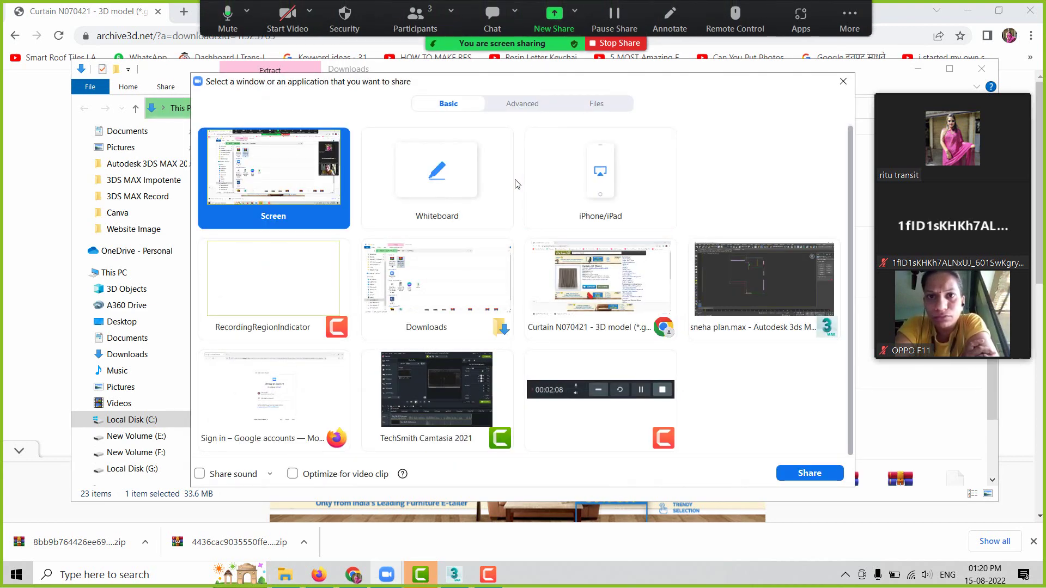
{"action": "double_click", "coordinate": [472, 264]}
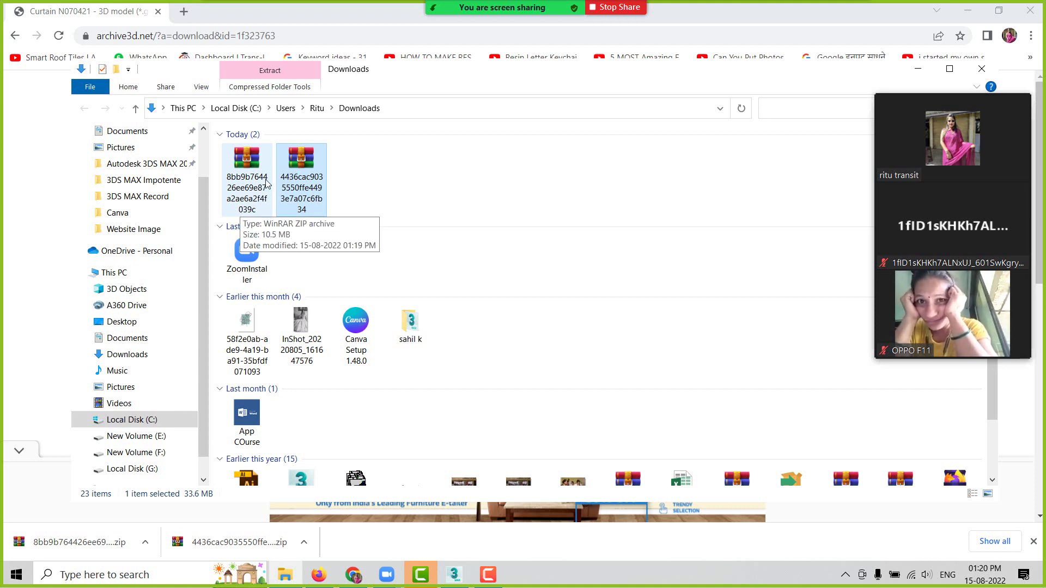
{"action": "left_click", "coordinate": [470, 198]}
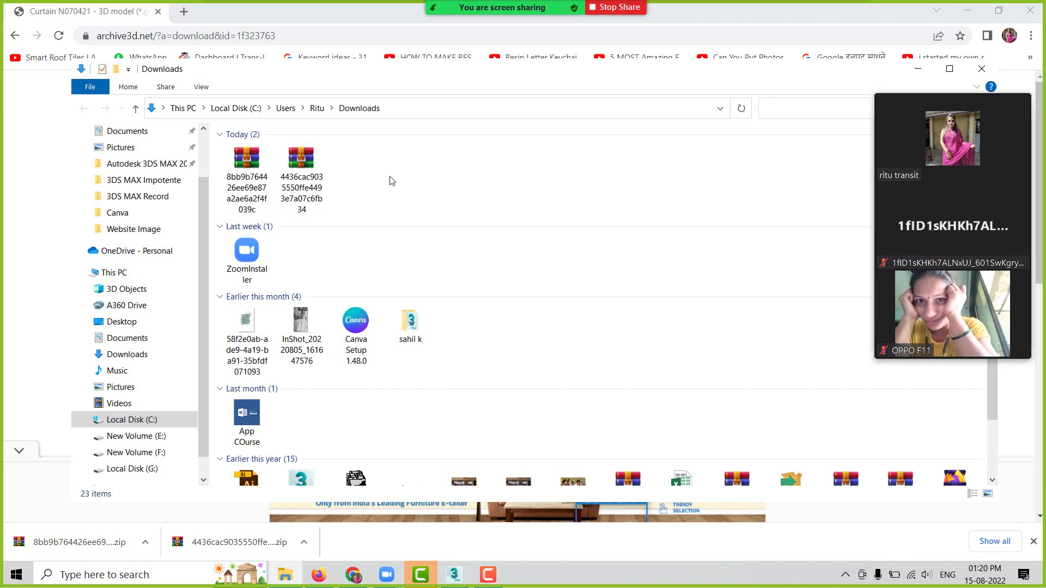
Step: Create a new folder named Furniture in Downloads
{"action": "right_click", "coordinate": [380, 154]}
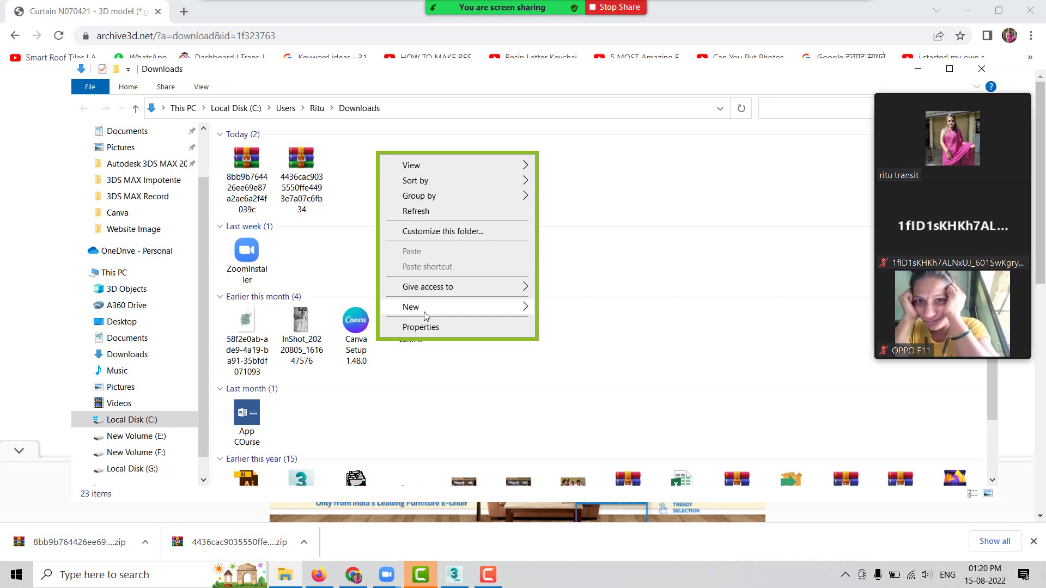
{"action": "mouse_move", "coordinate": [462, 306]}
{"action": "left_click", "coordinate": [554, 314]}
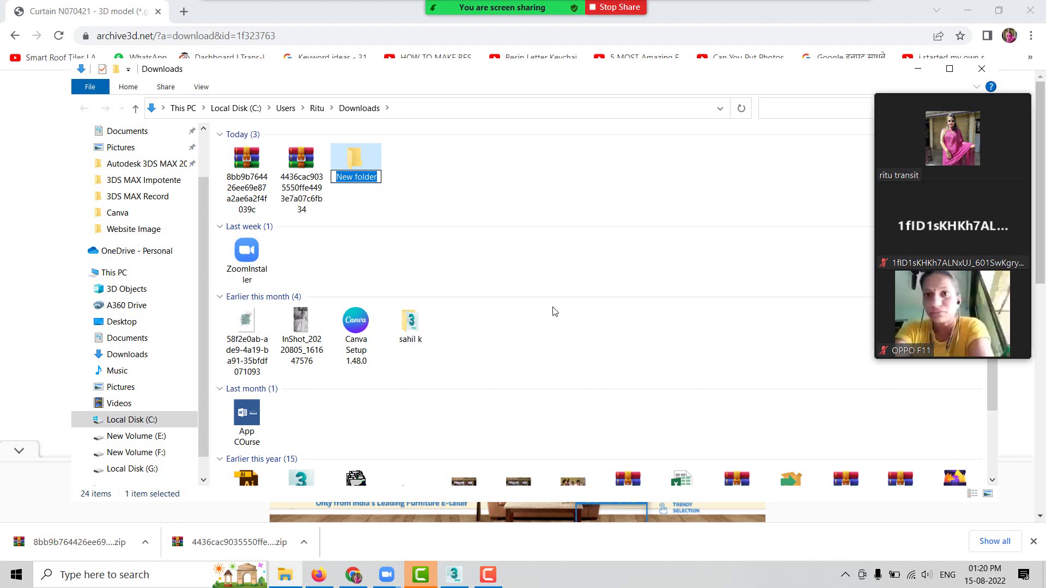
{"action": "type", "text": "Fur"}
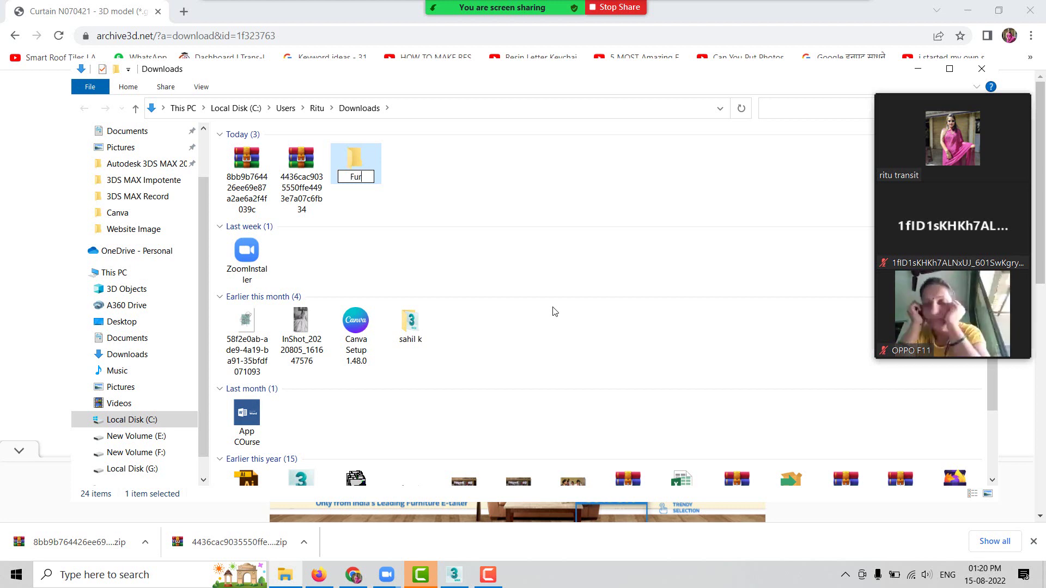
{"action": "type", "text": "niture"}
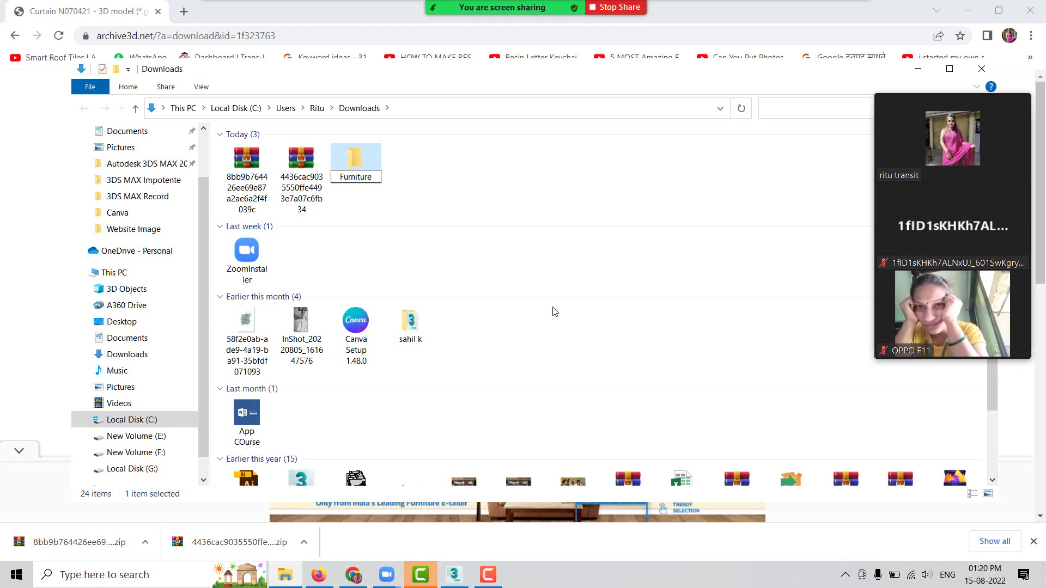
{"action": "key", "text": "Return"}
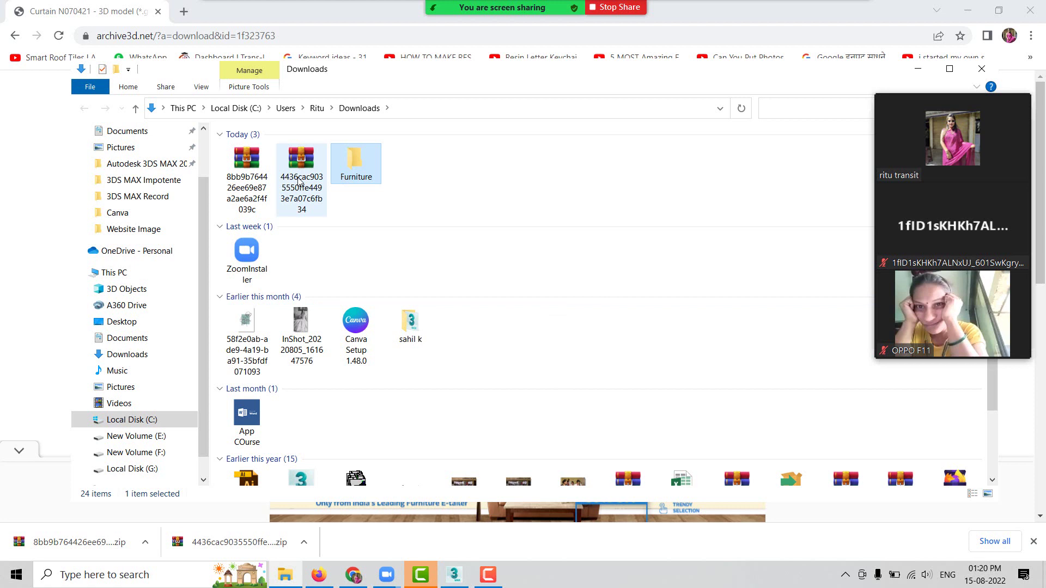
Step: Inside Furniture, create a subfolder named Bed, then go back to Downloads
{"action": "double_click", "coordinate": [348, 156]}
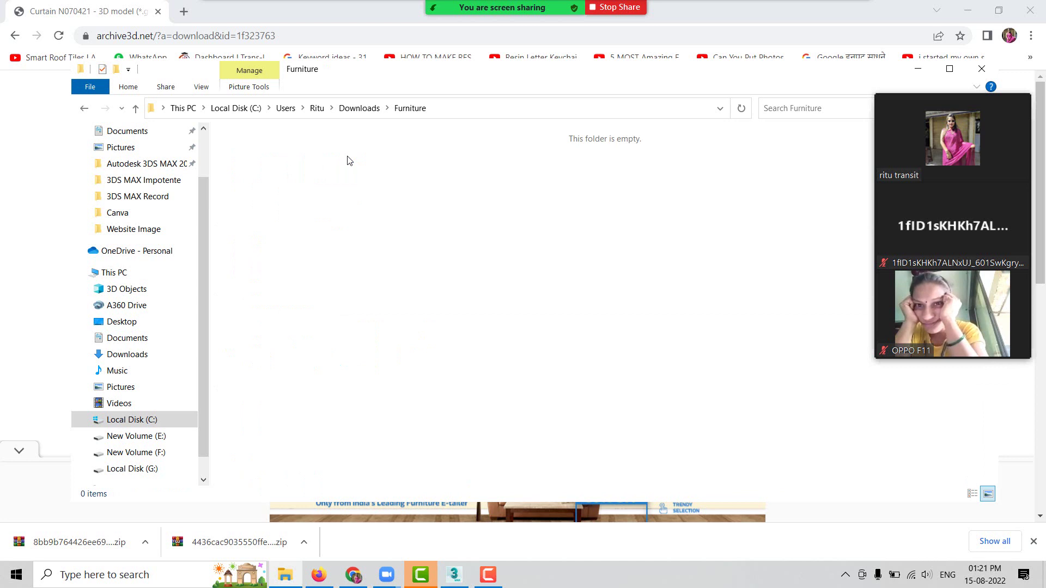
{"action": "right_click", "coordinate": [349, 160]}
{"action": "mouse_move", "coordinate": [425, 324]}
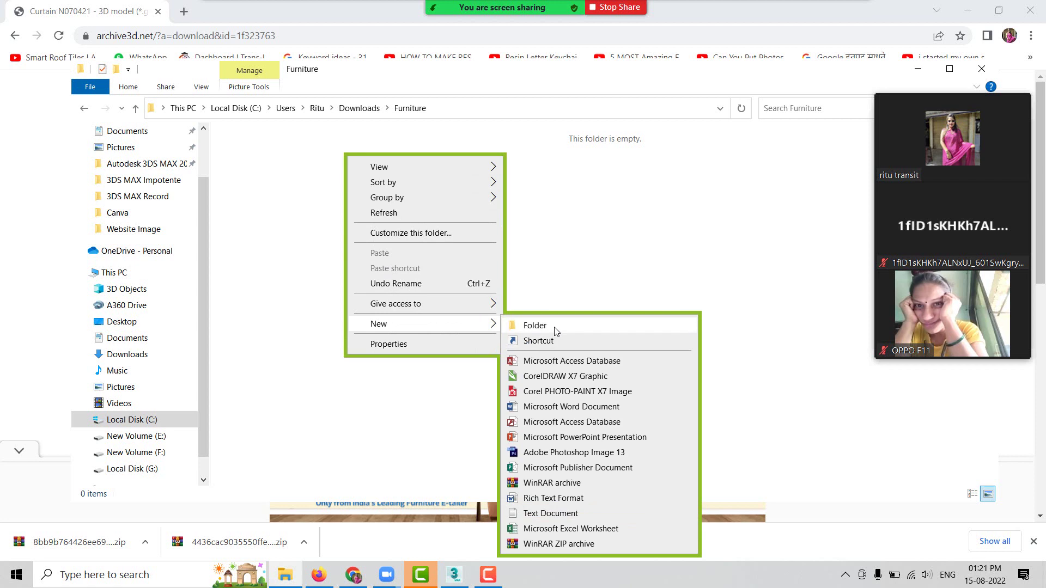
{"action": "left_click", "coordinate": [551, 326]}
{"action": "type", "text": "Bed"}
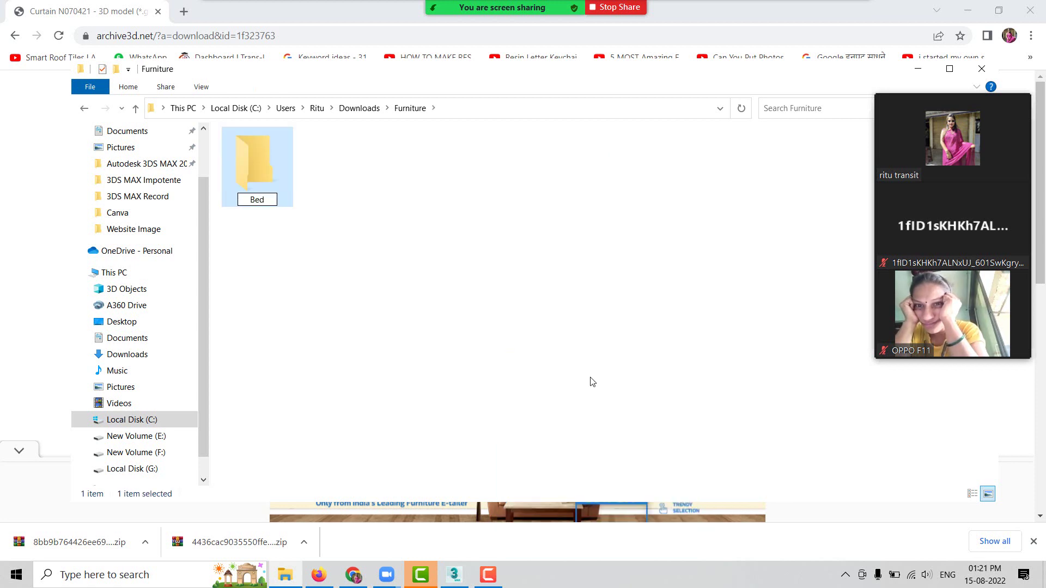
{"action": "key", "text": "Return"}
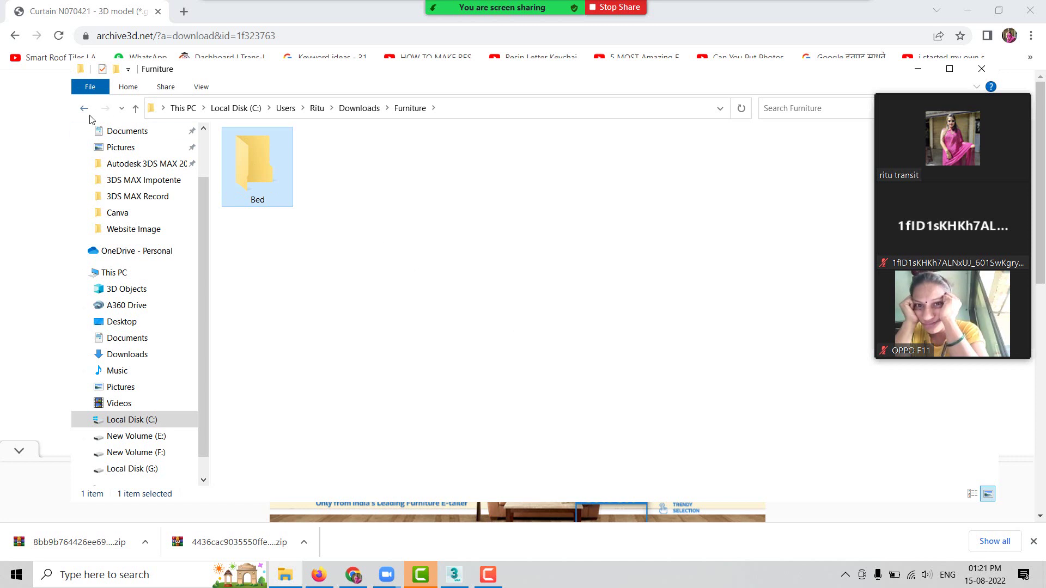
{"action": "left_click", "coordinate": [86, 111]}
Step: Cut the 4436cac9035550ffe4493e7a07c6fb34 bed zip from Downloads and paste it into Furniture > Bed
{"action": "left_click", "coordinate": [323, 198]}
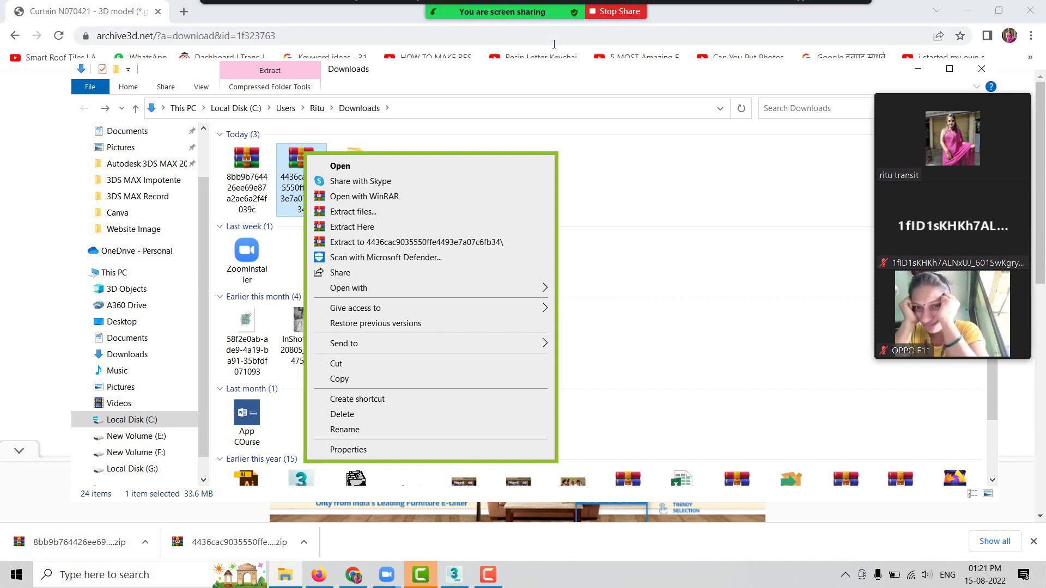
{"action": "mouse_move", "coordinate": [535, 8]}
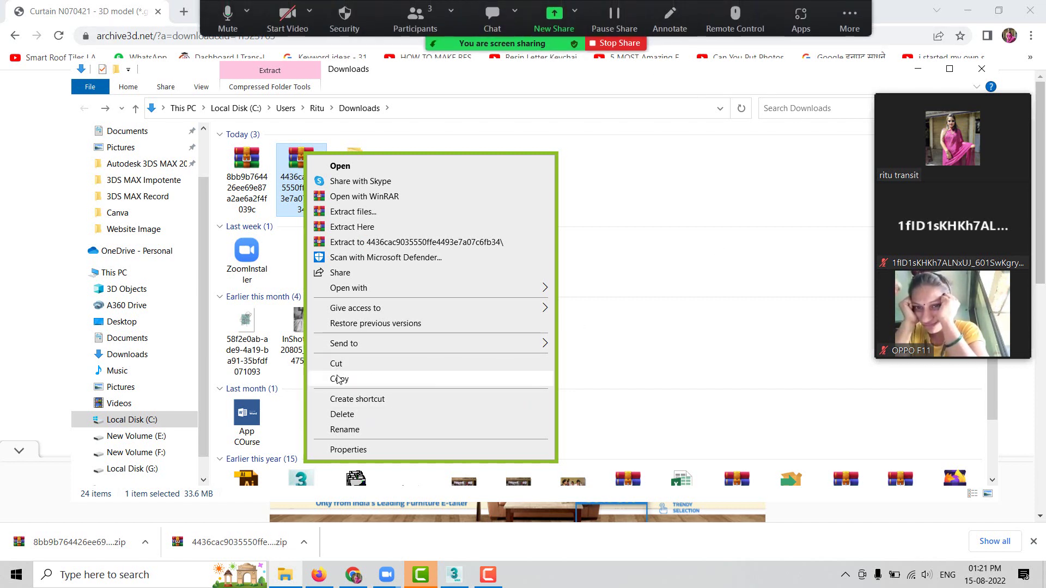
{"action": "left_click", "coordinate": [341, 363]}
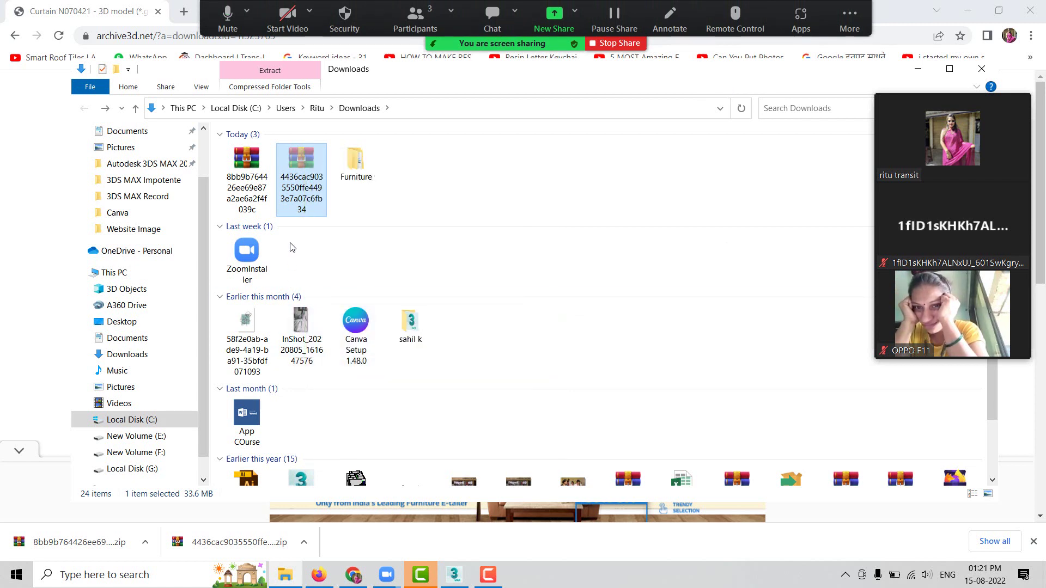
{"action": "double_click", "coordinate": [362, 179]}
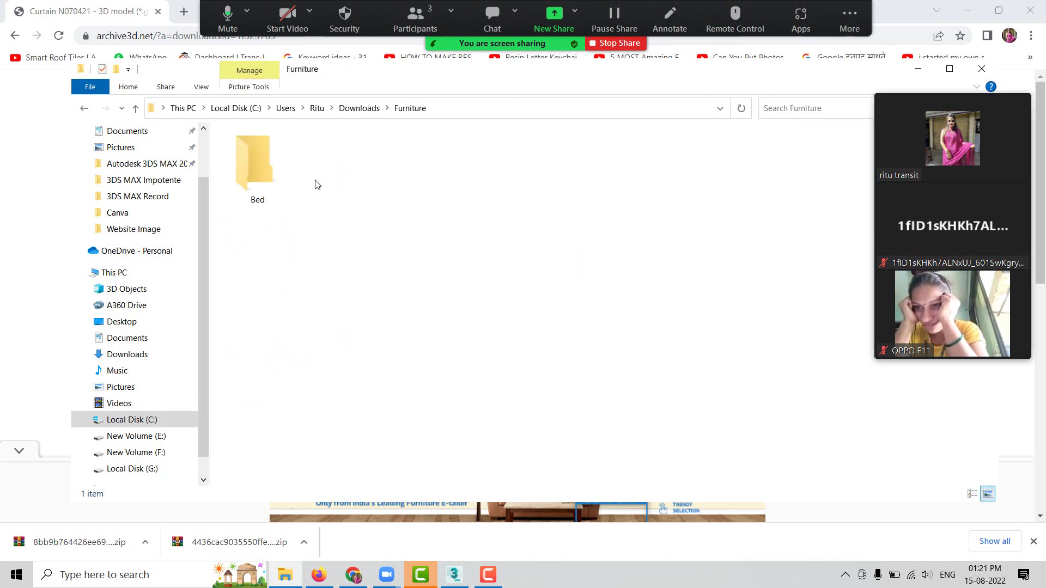
{"action": "double_click", "coordinate": [269, 175]}
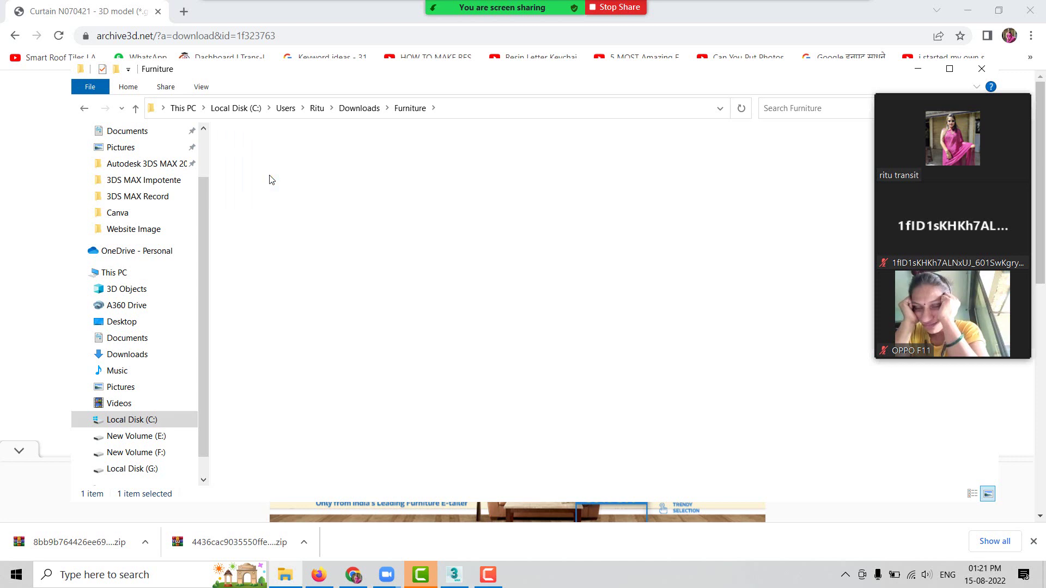
{"action": "right_click", "coordinate": [270, 177]}
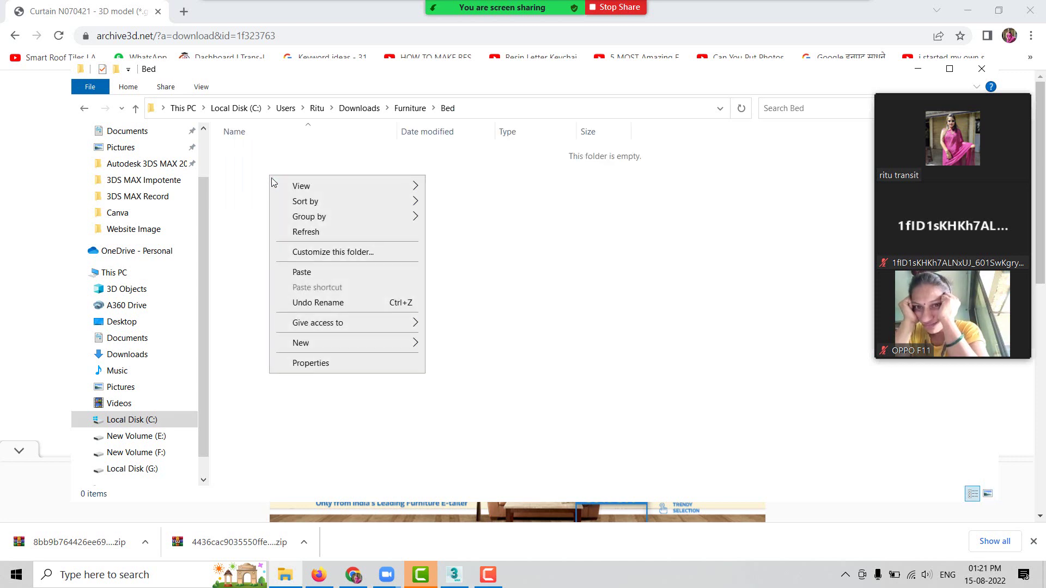
{"action": "left_click", "coordinate": [332, 273]}
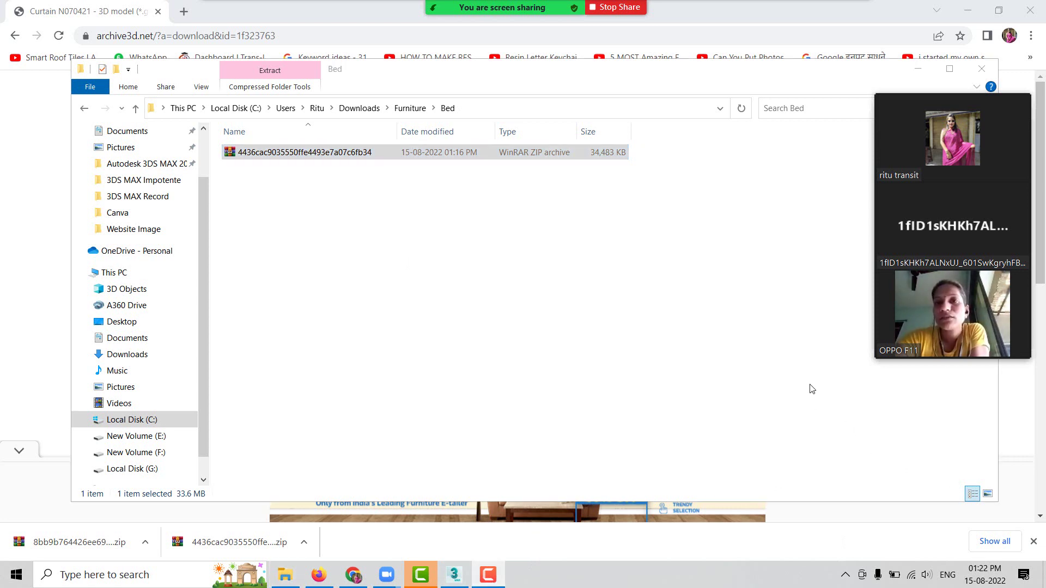
Step: Extract the bed zip in place, producing the Bed Set bed linen N030322 folder and JPG
{"action": "left_click", "coordinate": [310, 153]}
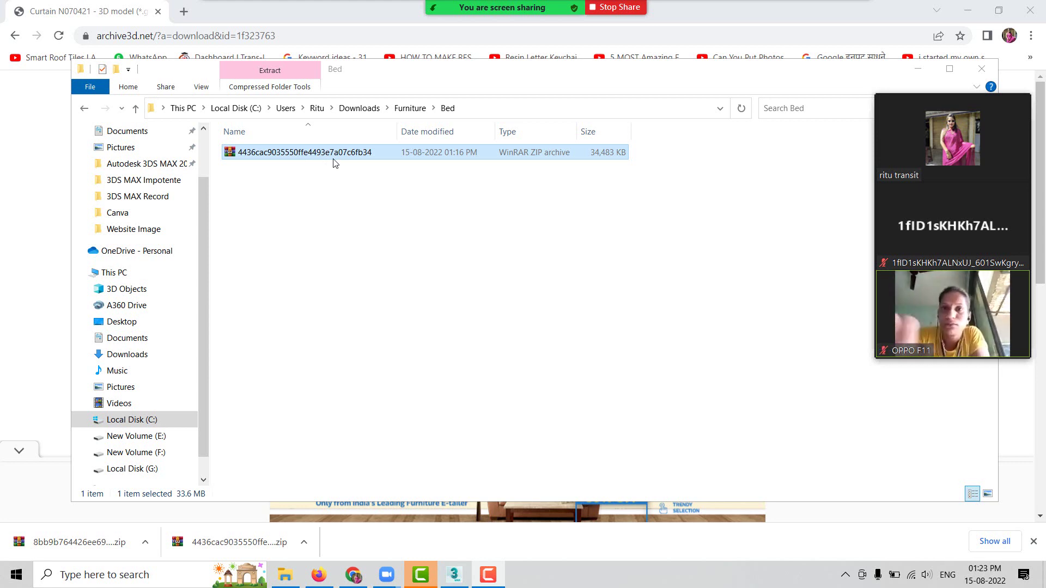
{"action": "double_click", "coordinate": [332, 154]}
{"action": "left_click", "coordinate": [322, 188]}
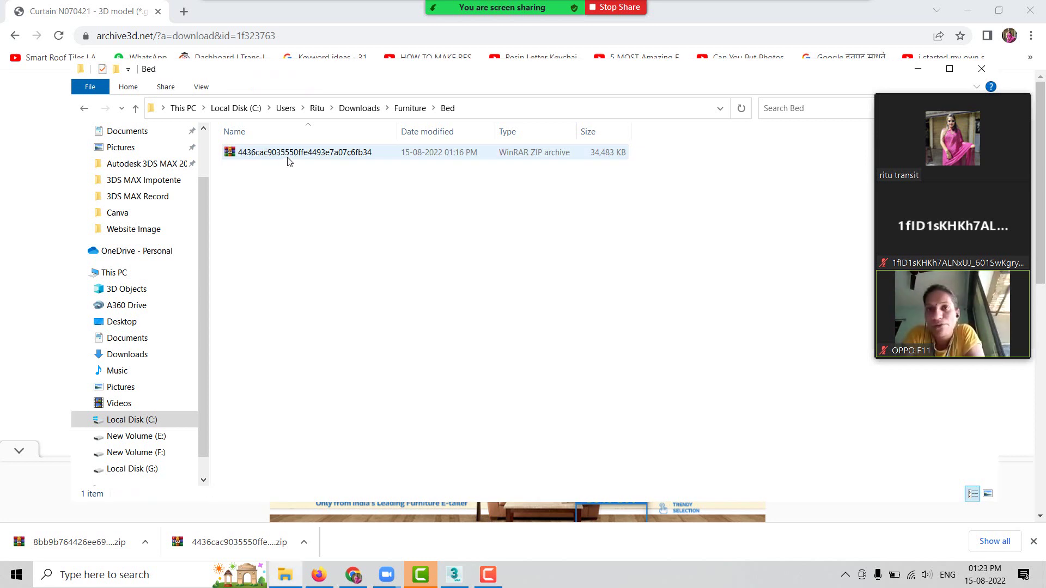
{"action": "left_click", "coordinate": [309, 158]}
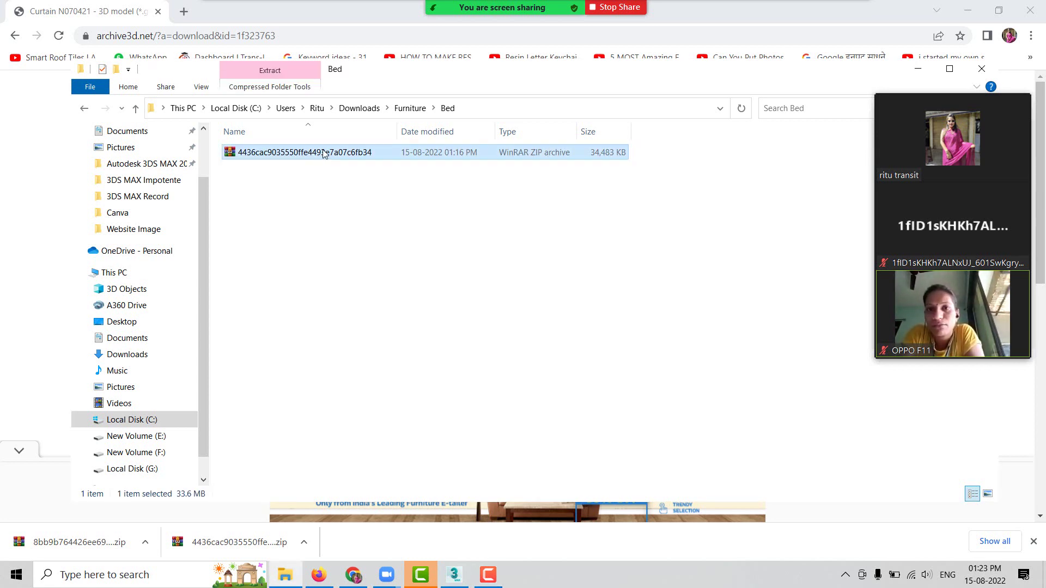
{"action": "right_click", "coordinate": [323, 153]}
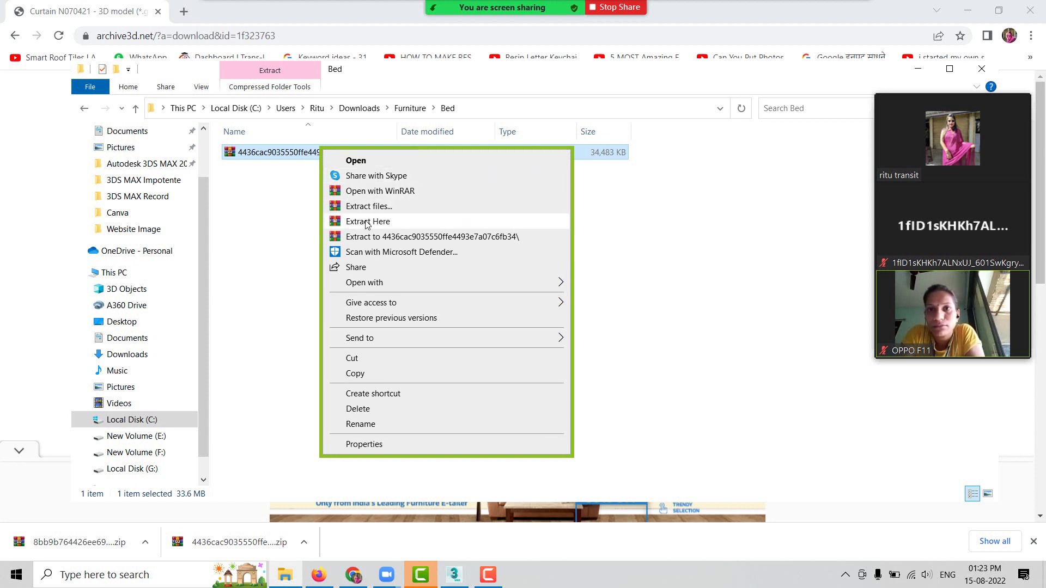
{"action": "left_click", "coordinate": [367, 222]}
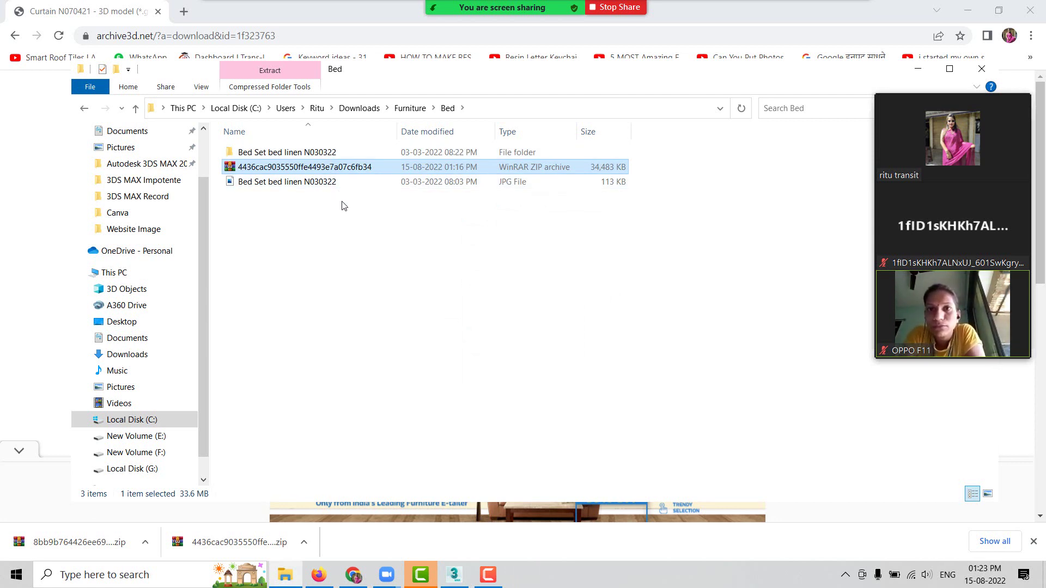
{"action": "left_click", "coordinate": [85, 110]}
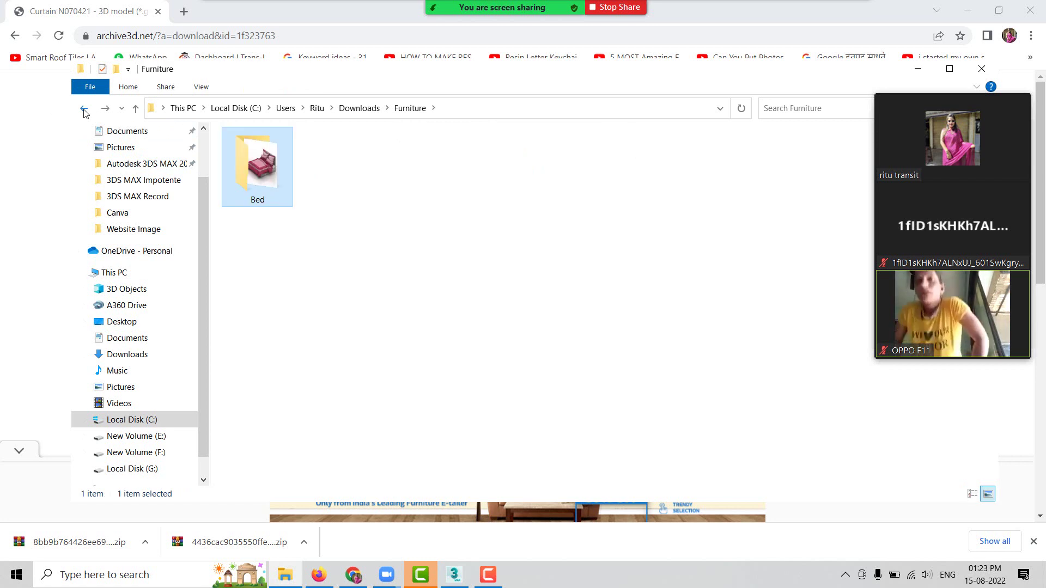
Step: Add a new 'Cuirtains' folder inside Furniture, then select the curtain zip in Downloads
{"action": "left_click", "coordinate": [84, 110]}
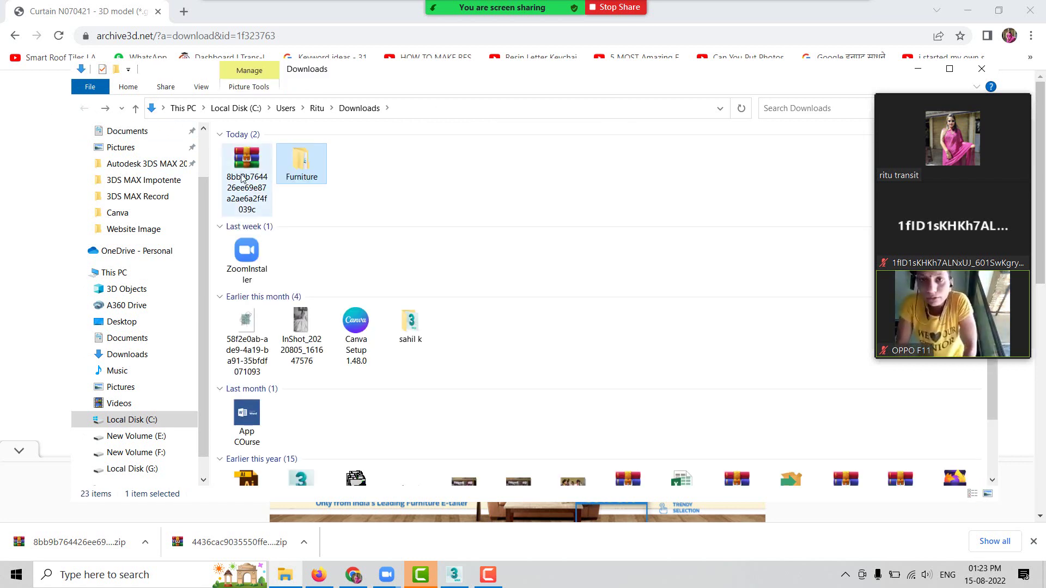
{"action": "double_click", "coordinate": [321, 170]}
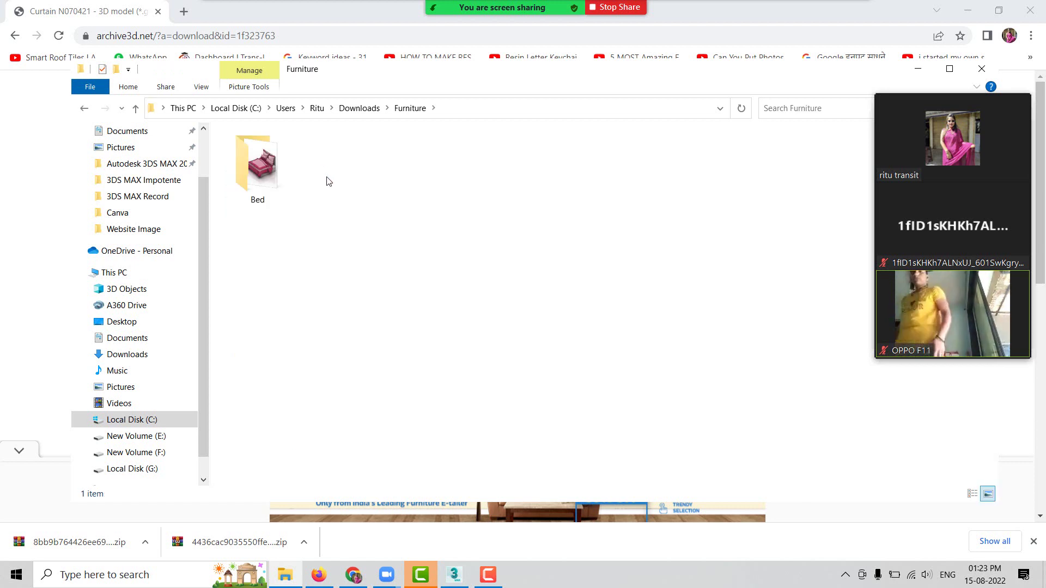
{"action": "right_click", "coordinate": [348, 153]}
{"action": "mouse_move", "coordinate": [378, 315]}
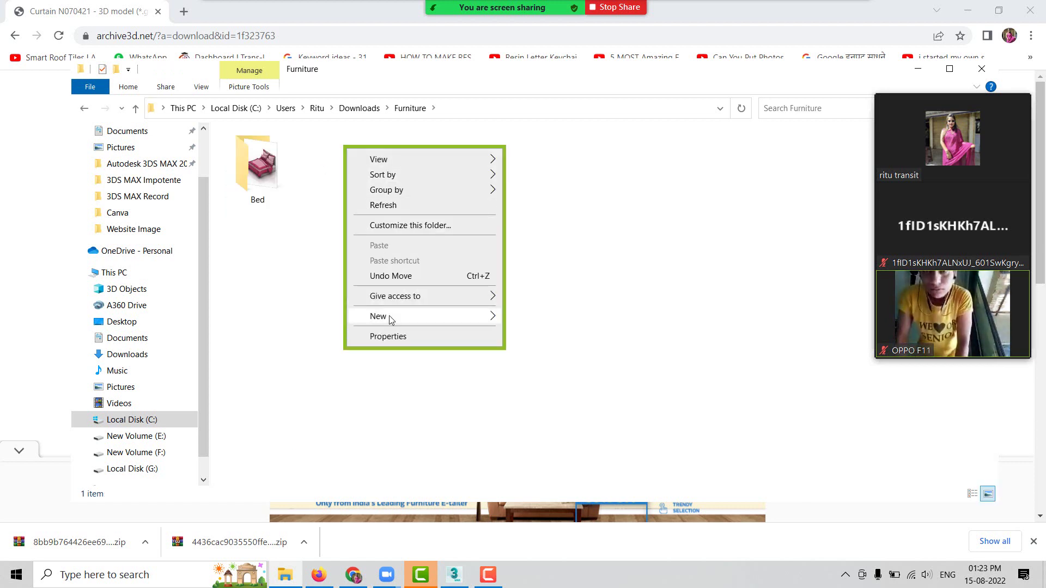
{"action": "left_click", "coordinate": [532, 318]}
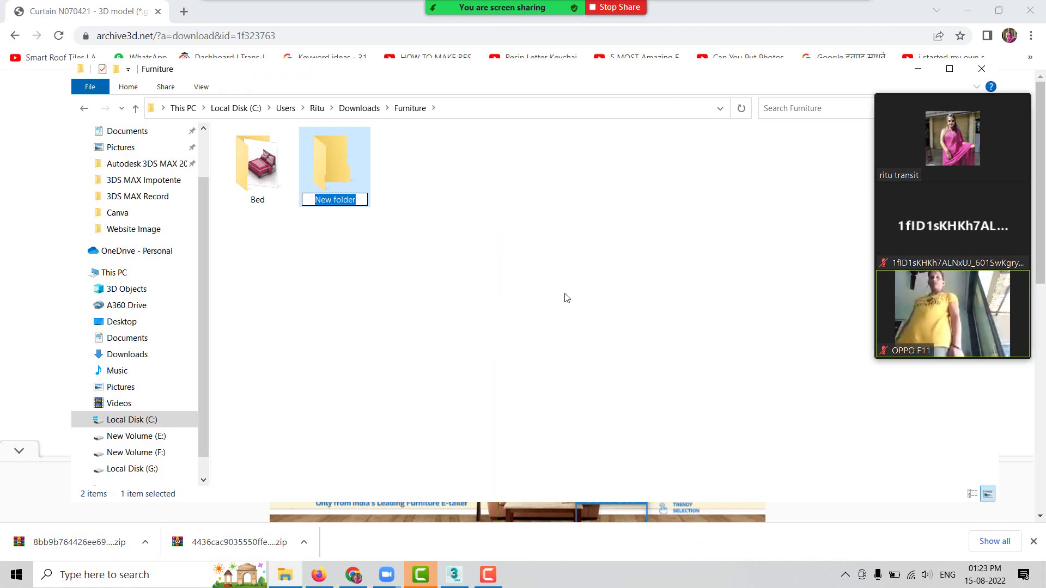
{"action": "type", "text": "C"}
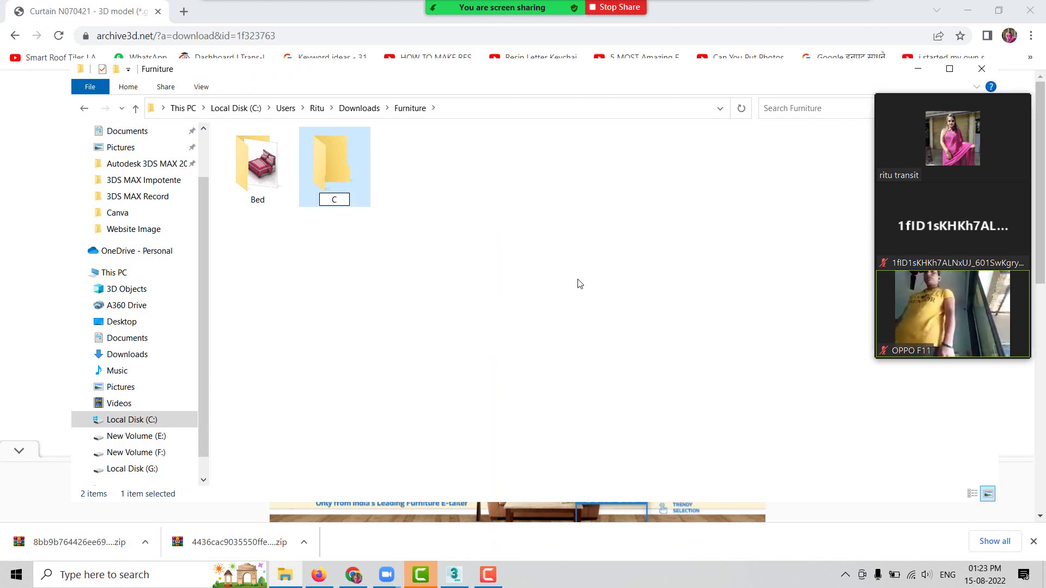
{"action": "type", "text": "ur"}
{"action": "type", "text": "rta"}
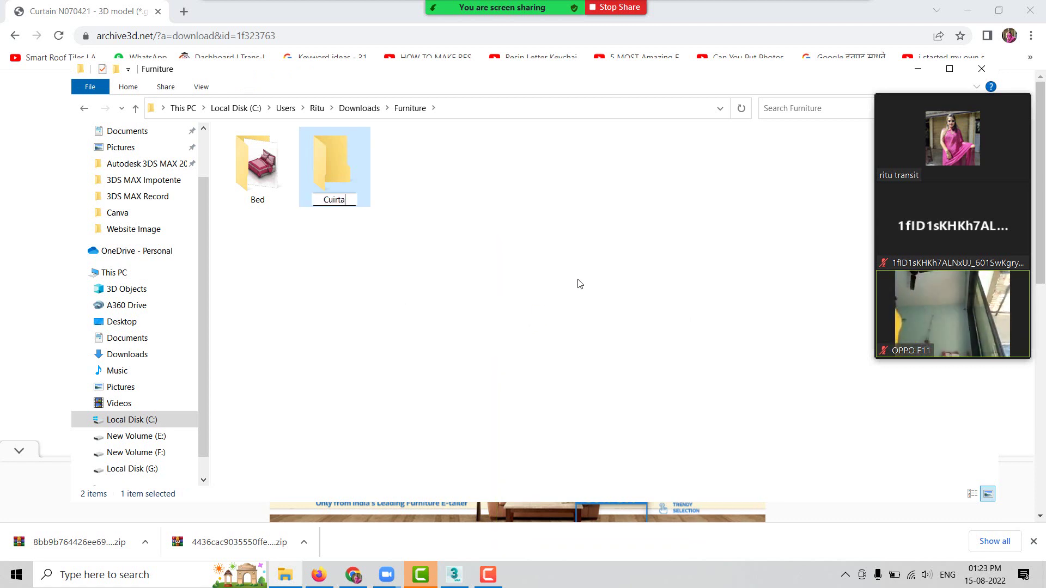
{"action": "type", "text": "ins"}
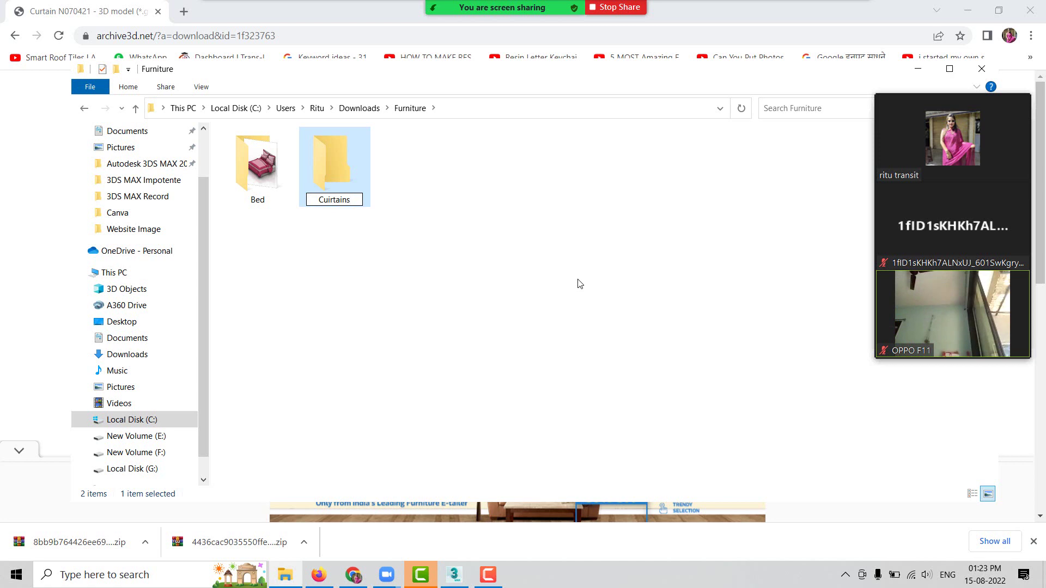
{"action": "key", "text": "Return"}
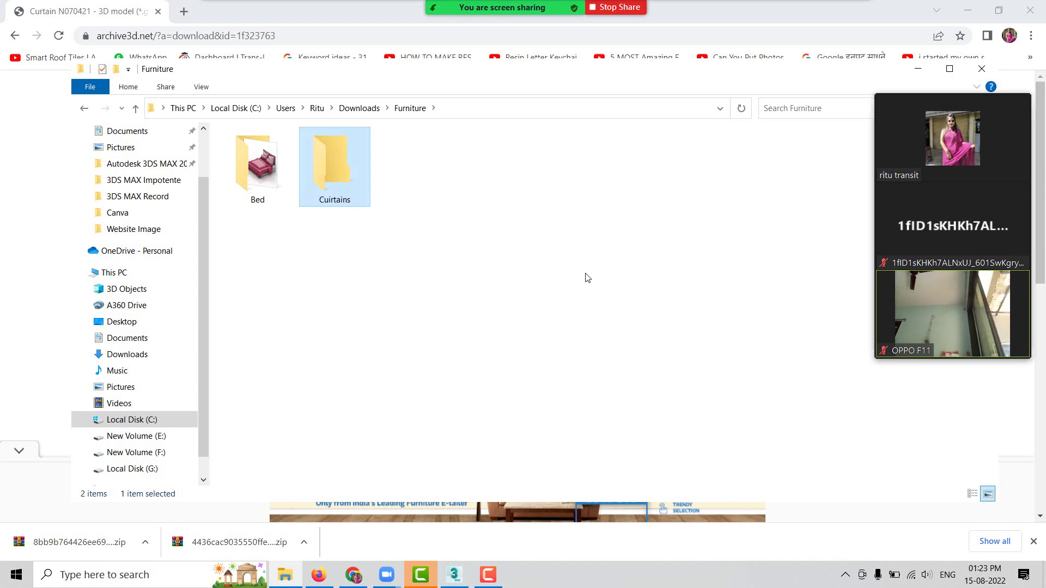
{"action": "left_click", "coordinate": [85, 111]}
{"action": "left_click", "coordinate": [252, 181]}
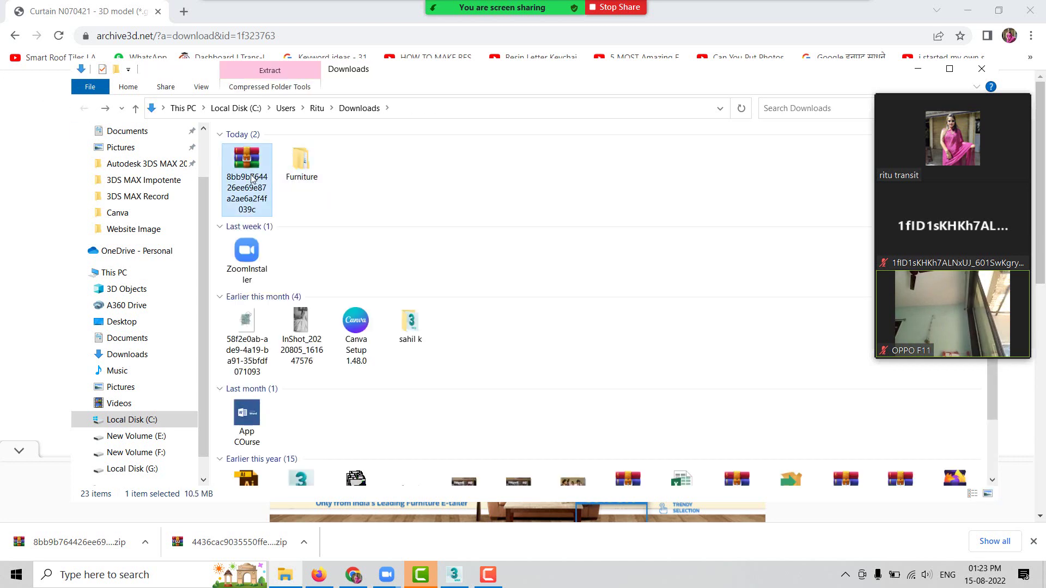
Step: Paste the curtain zip into Furniture > Cuirtains and extract it, yielding Curtain N070421 and R curt
{"action": "double_click", "coordinate": [300, 161]}
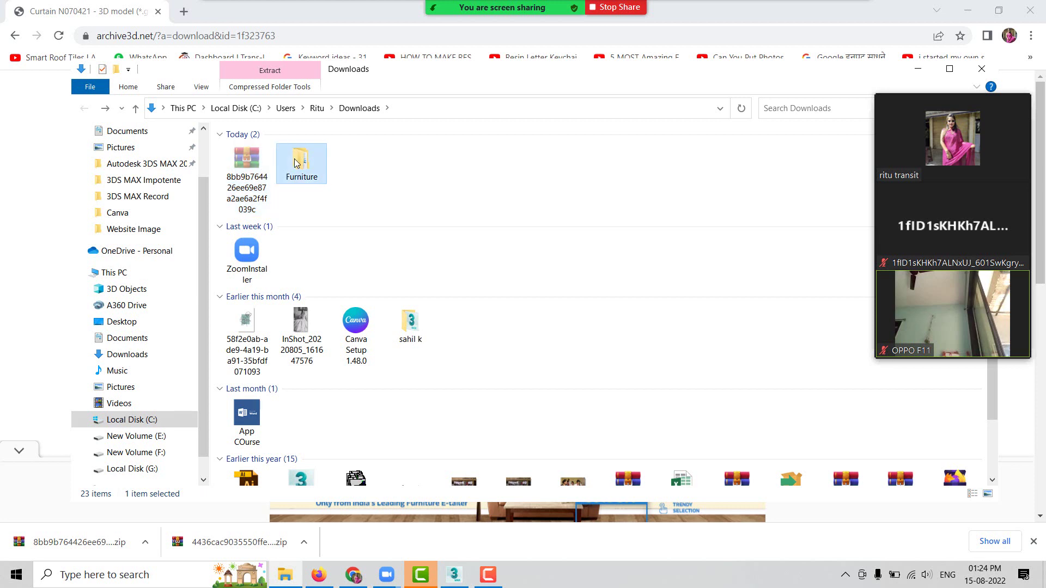
{"action": "double_click", "coordinate": [325, 167]}
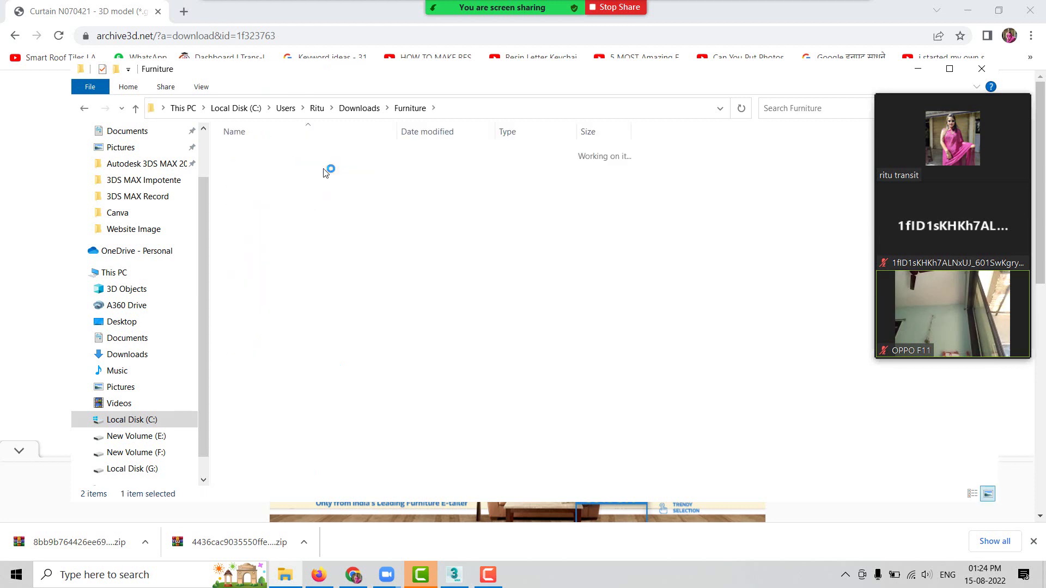
{"action": "key", "text": "ctrl+v"}
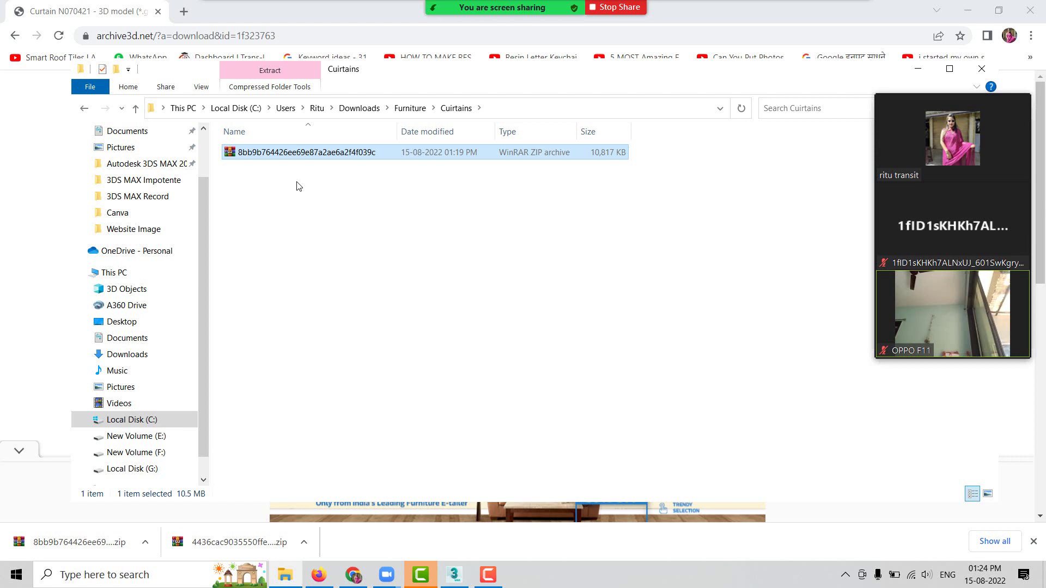
{"action": "right_click", "coordinate": [312, 158]}
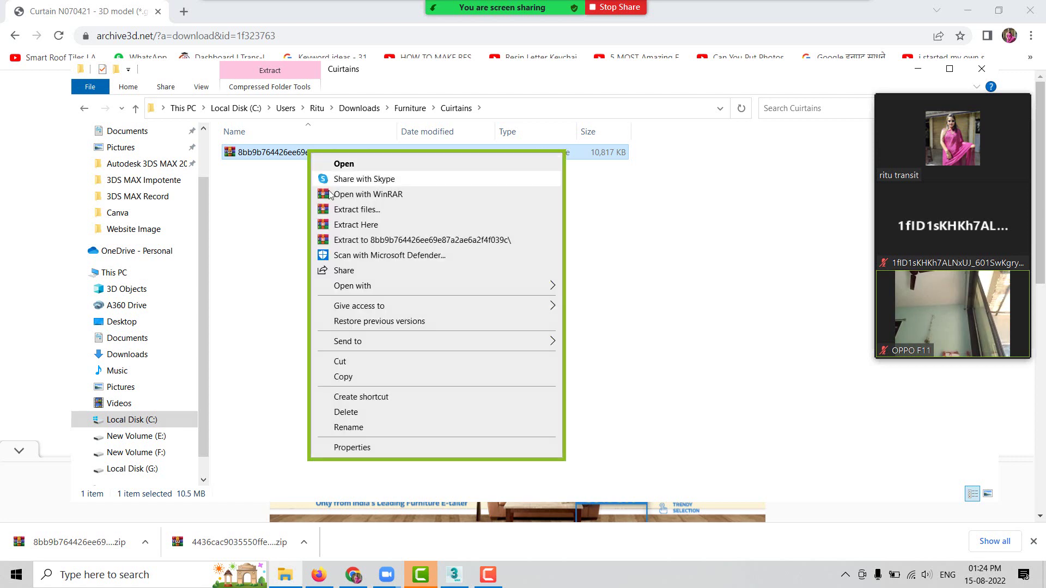
{"action": "left_click", "coordinate": [366, 225]}
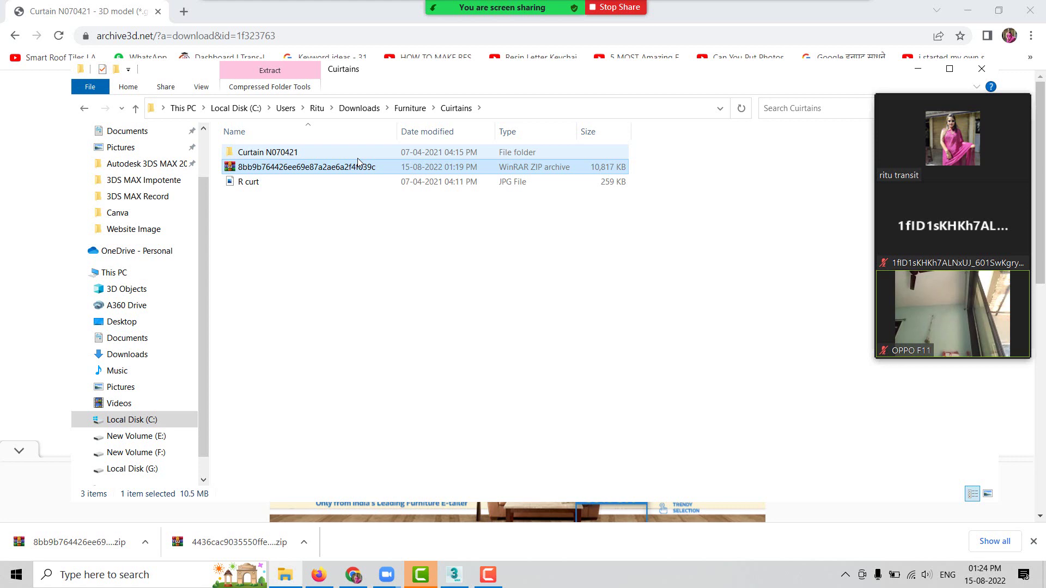
{"action": "left_click", "coordinate": [357, 164]}
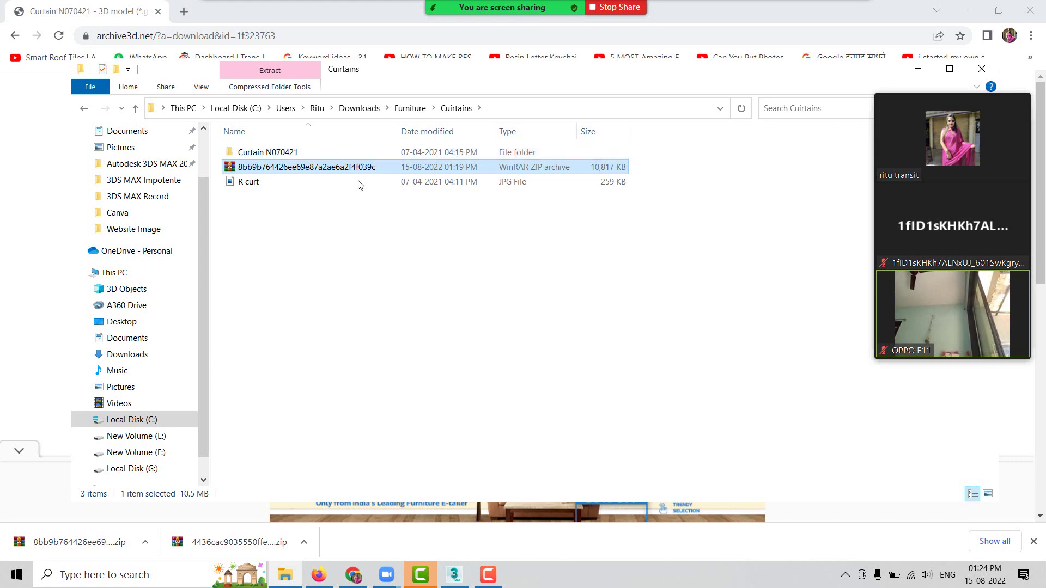
{"action": "left_click", "coordinate": [487, 575]}
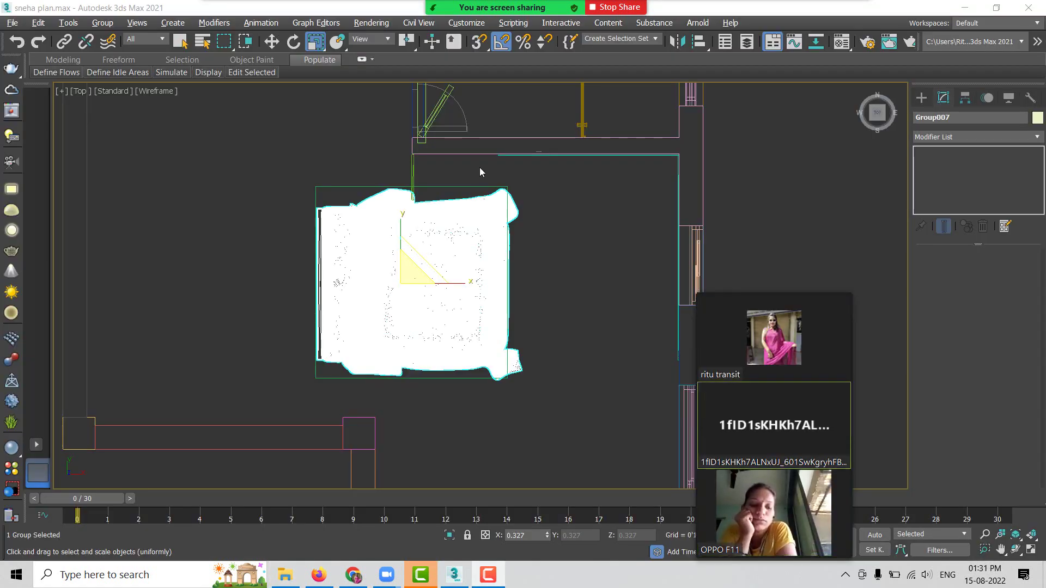
Step: Reposition the square outline left of the bed, moving it left and slightly up
{"action": "left_click", "coordinate": [469, 239]}
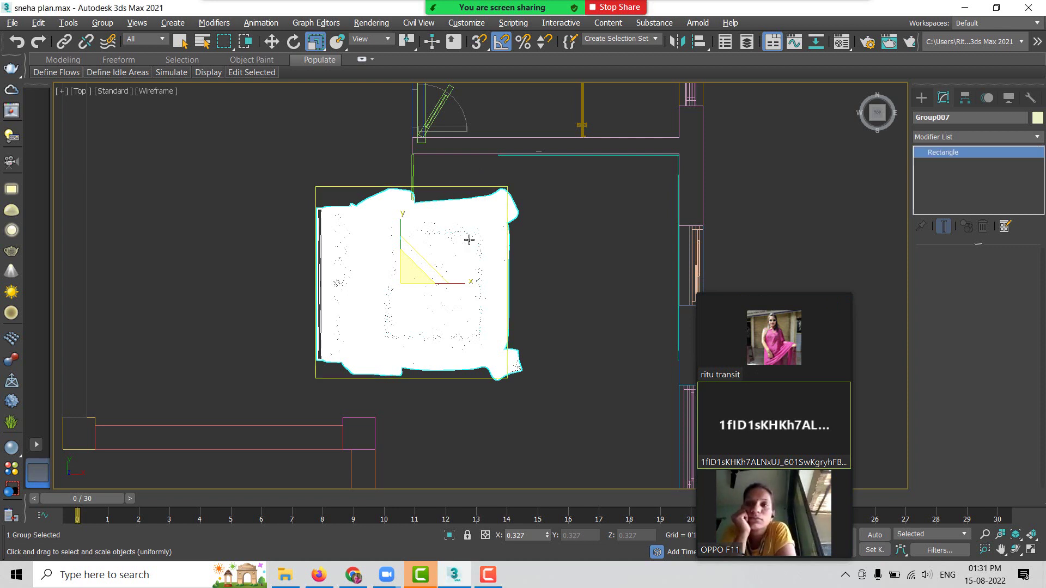
{"action": "key", "text": "w"}
{"action": "left_click_drag", "start_coordinate": [341, 244], "coordinate": [238, 245]}
{"action": "middle_click_drag", "start_coordinate": [238, 245], "coordinate": [332, 281]}
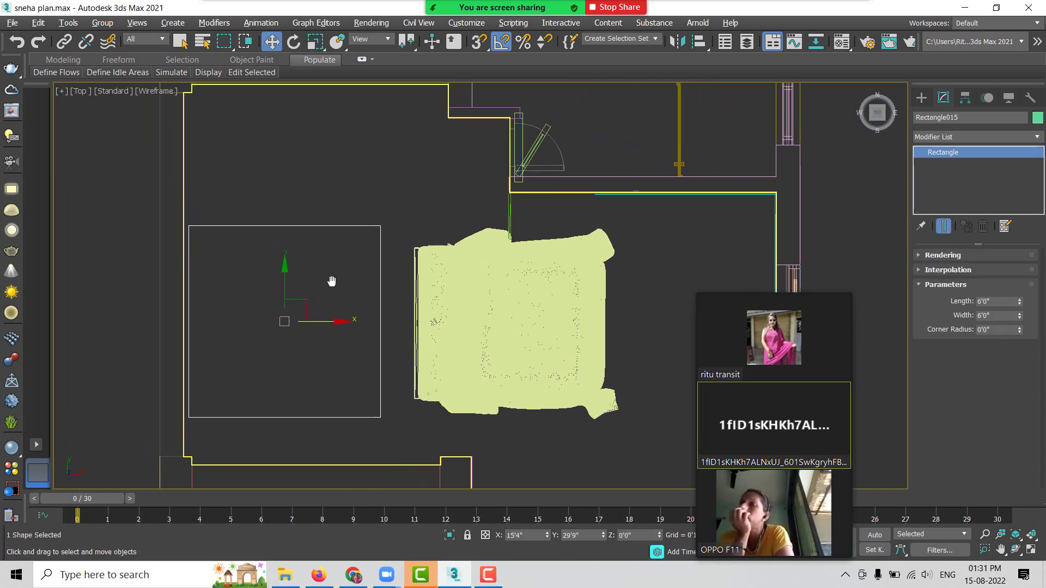
{"action": "left_click_drag", "start_coordinate": [291, 309], "coordinate": [293, 283]}
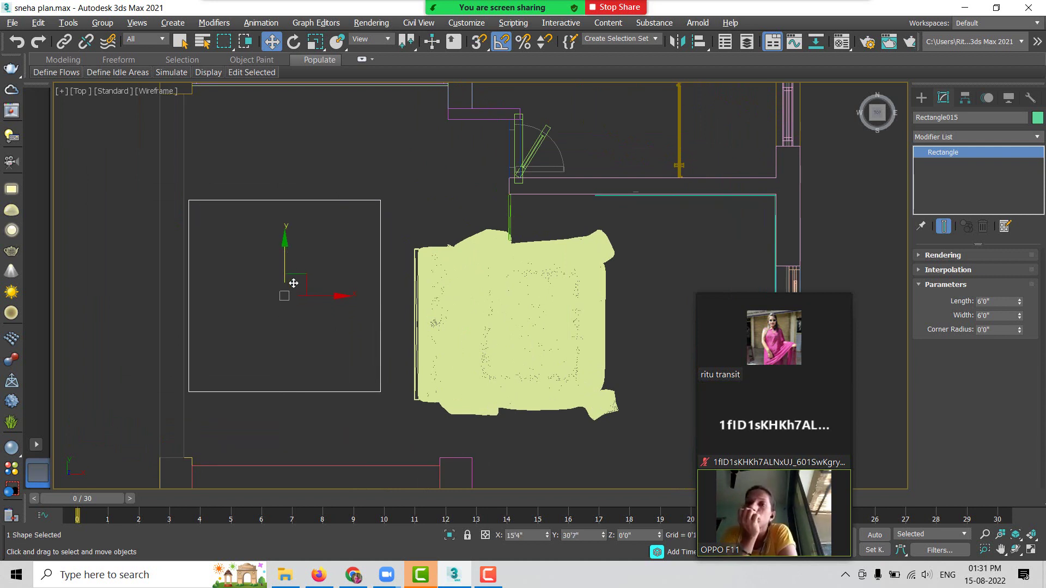
{"action": "left_click", "coordinate": [333, 146]}
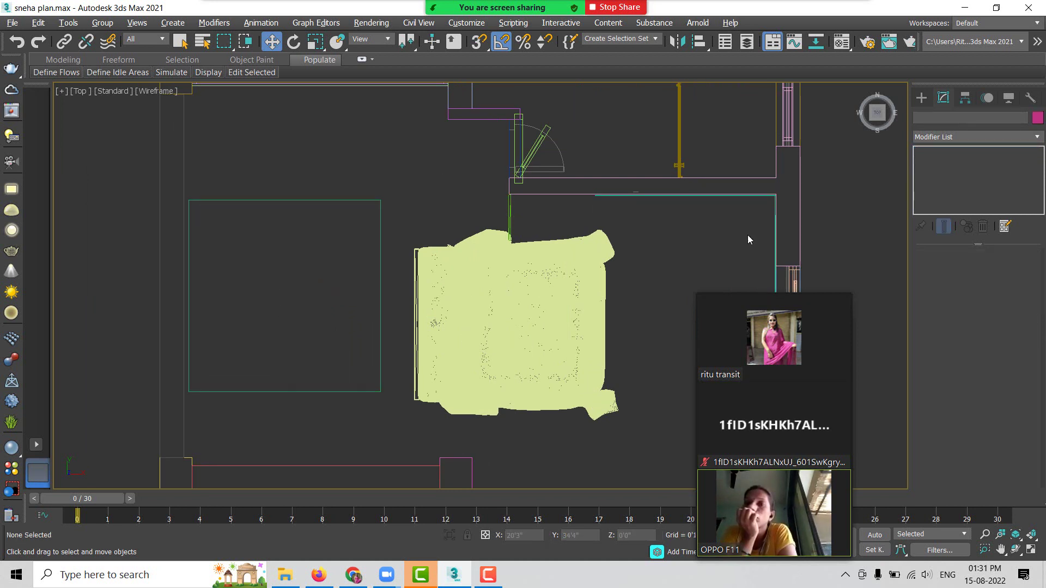
Step: Draw a new 6'0" by 6'0" rectangle, Rectangle016, to the left of the bed
{"action": "left_click", "coordinate": [921, 97]}
{"action": "left_click", "coordinate": [936, 116]}
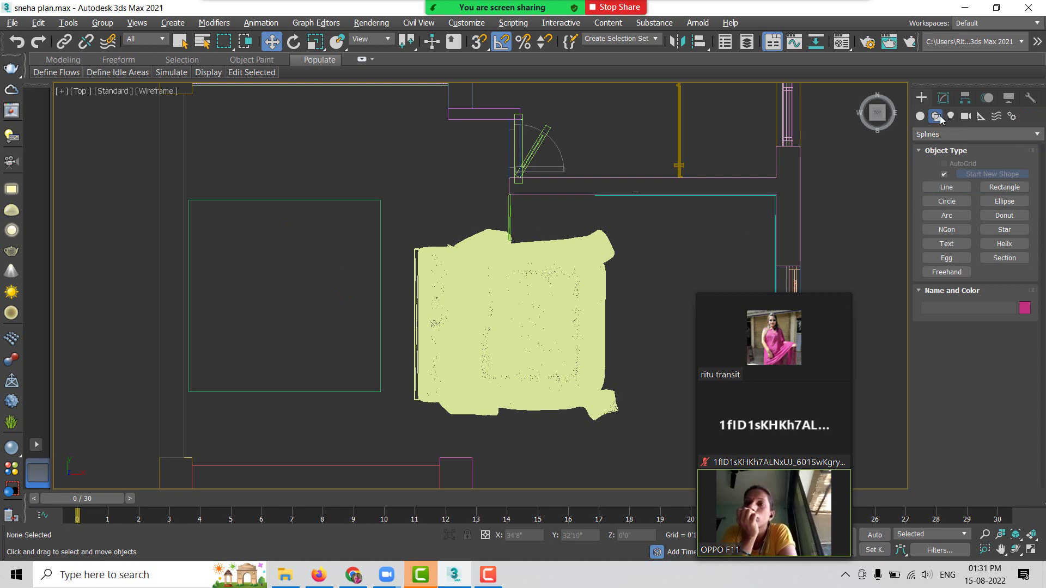
{"action": "left_click", "coordinate": [1004, 186]}
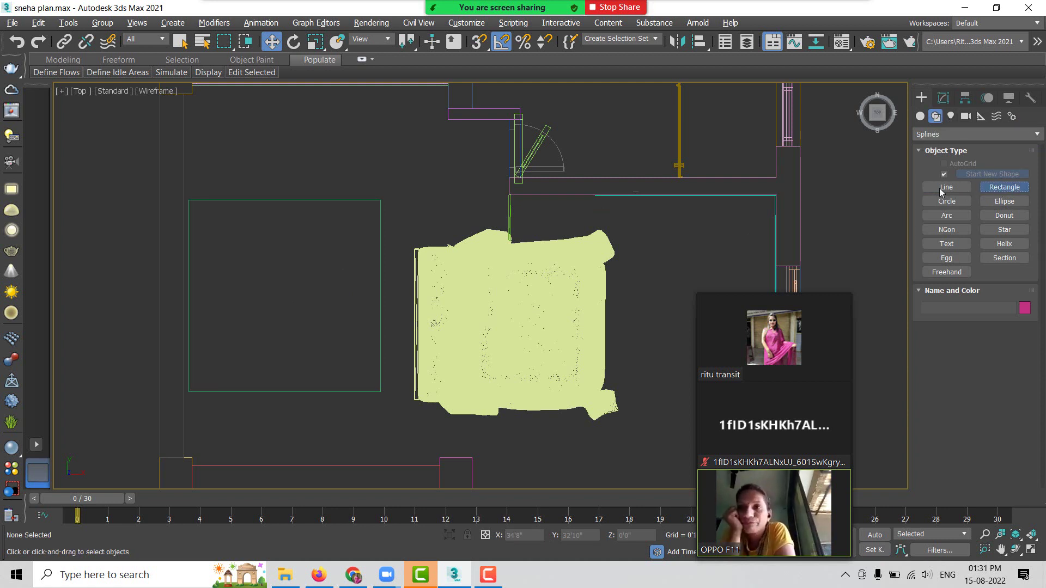
{"action": "left_click_drag", "start_coordinate": [173, 183], "coordinate": [366, 375]}
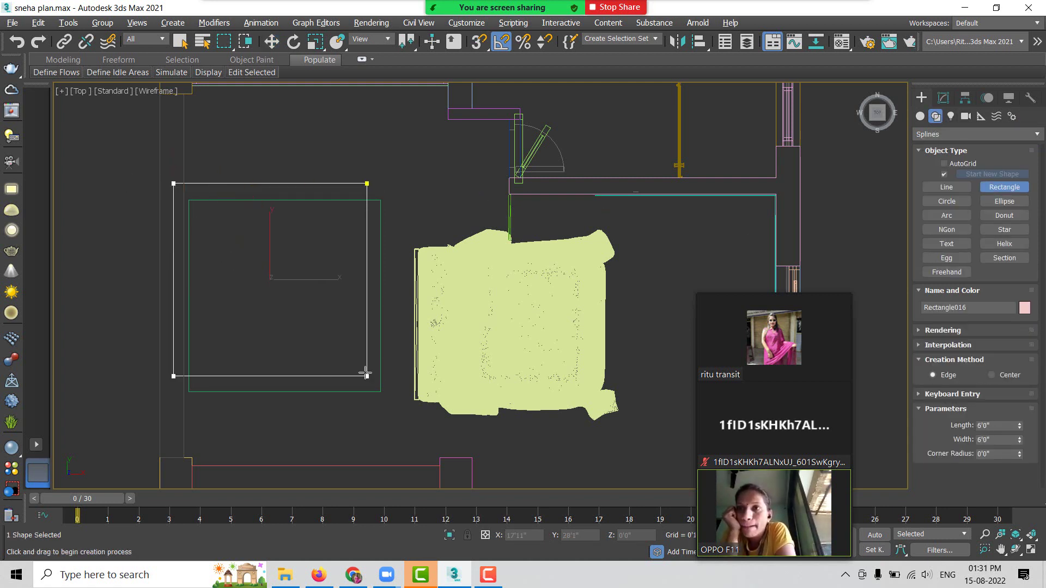
{"action": "right_click", "coordinate": [355, 327]}
{"action": "left_click", "coordinate": [943, 97]}
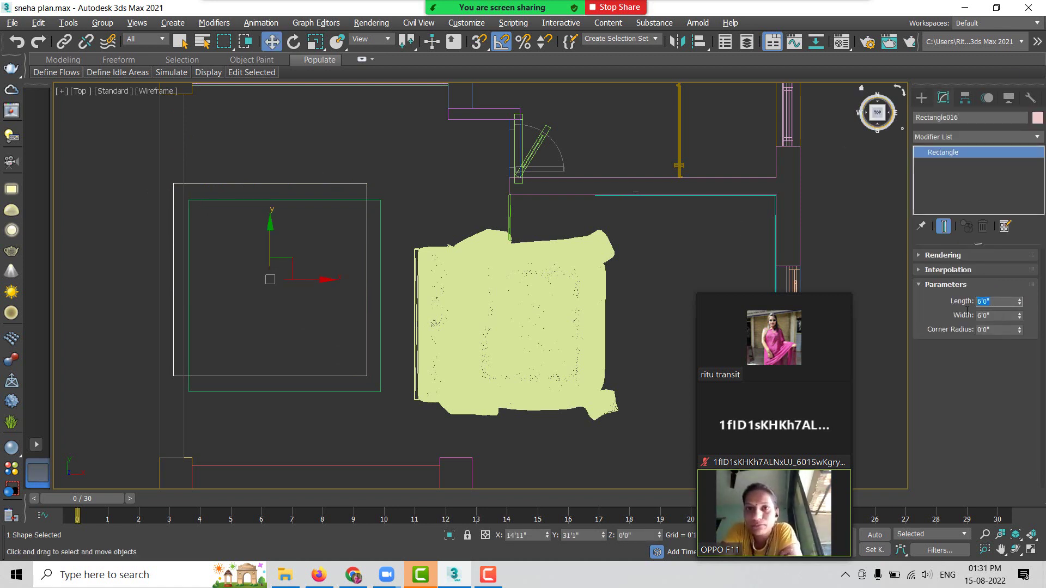
{"action": "mouse_move", "coordinate": [1003, 301]}
{"action": "left_mouse_down"}
{"action": "mouse_move", "coordinate": [967, 311]}
{"action": "mouse_move", "coordinate": [970, 322]}
{"action": "left_mouse_up"}
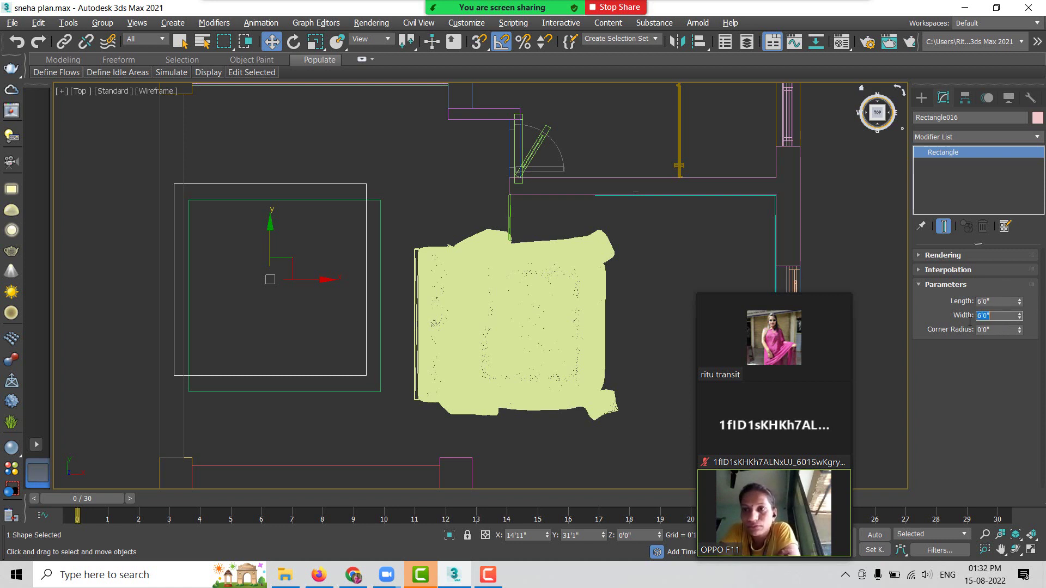
Step: Nudge the rectangle beside the bed slightly to the right along X
{"action": "left_click", "coordinate": [921, 98]}
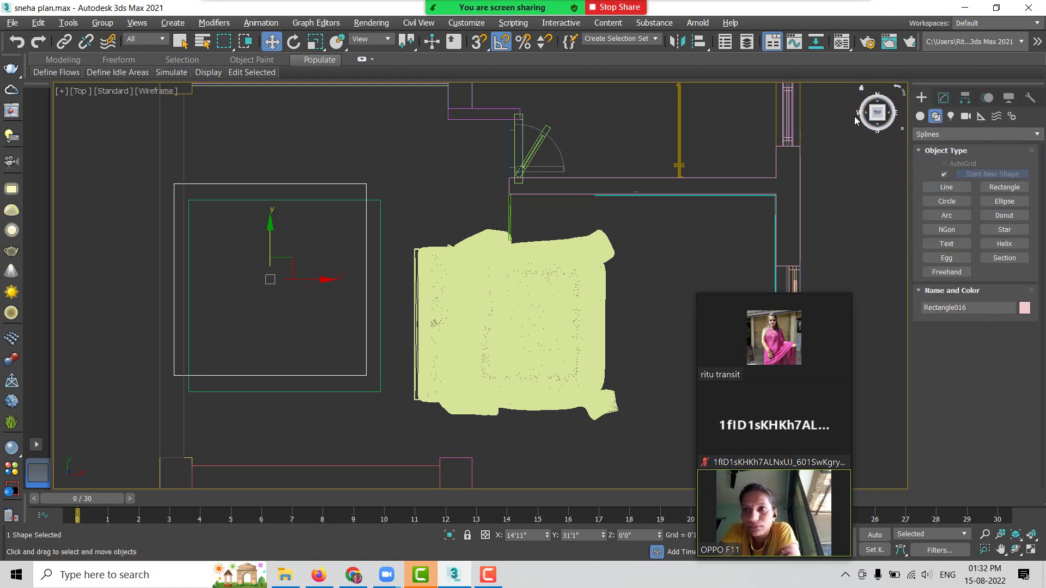
{"action": "left_click", "coordinate": [381, 200]}
{"action": "left_click", "coordinate": [422, 250]}
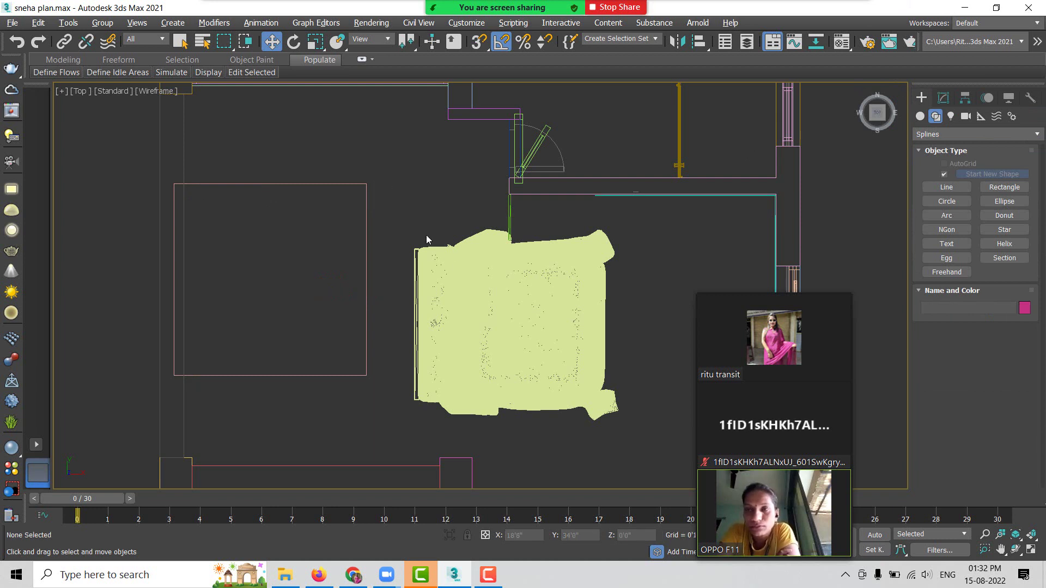
{"action": "left_click", "coordinate": [453, 260]}
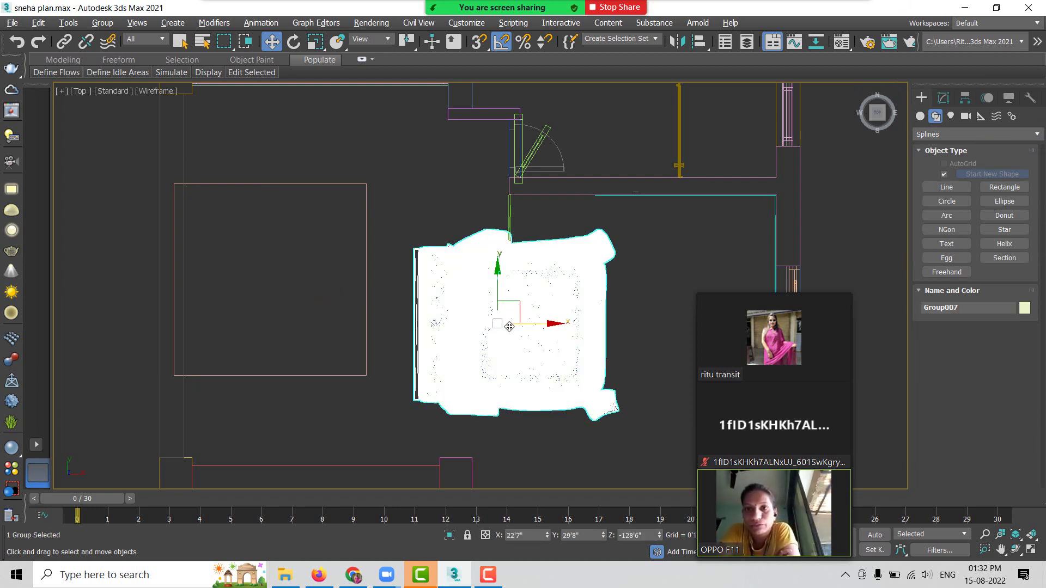
{"action": "left_click", "coordinate": [214, 185]}
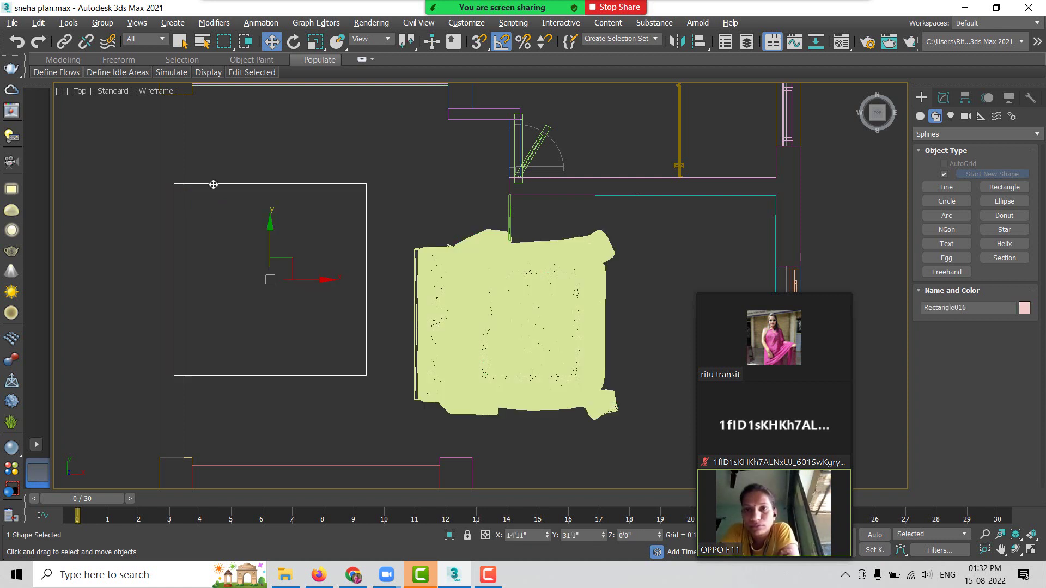
{"action": "left_click_drag", "start_coordinate": [310, 281], "coordinate": [320, 281]}
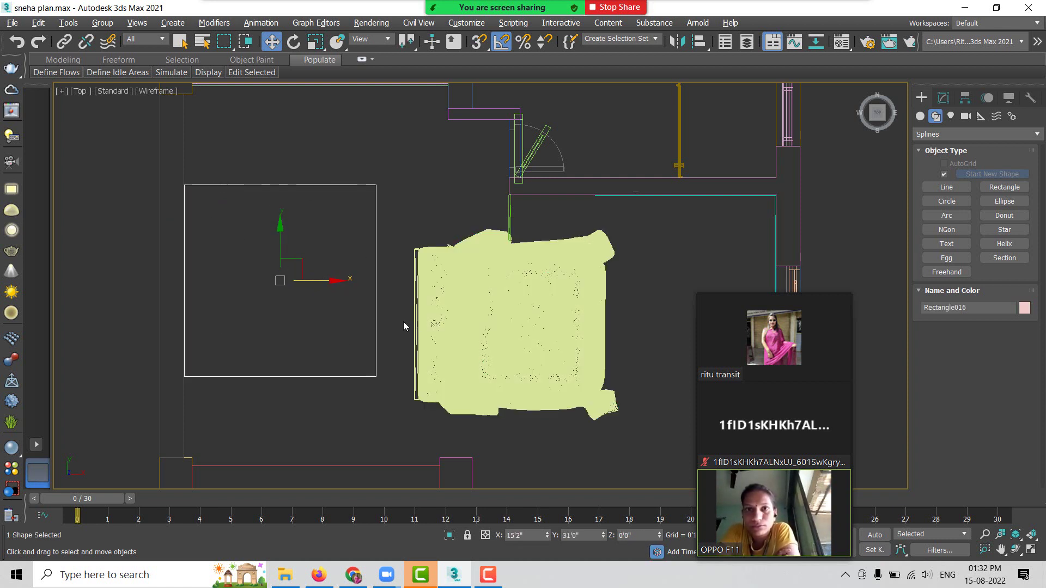
Step: Move the bed group Group007 left into the rectangle and line it up vertically
{"action": "left_click", "coordinate": [476, 256]}
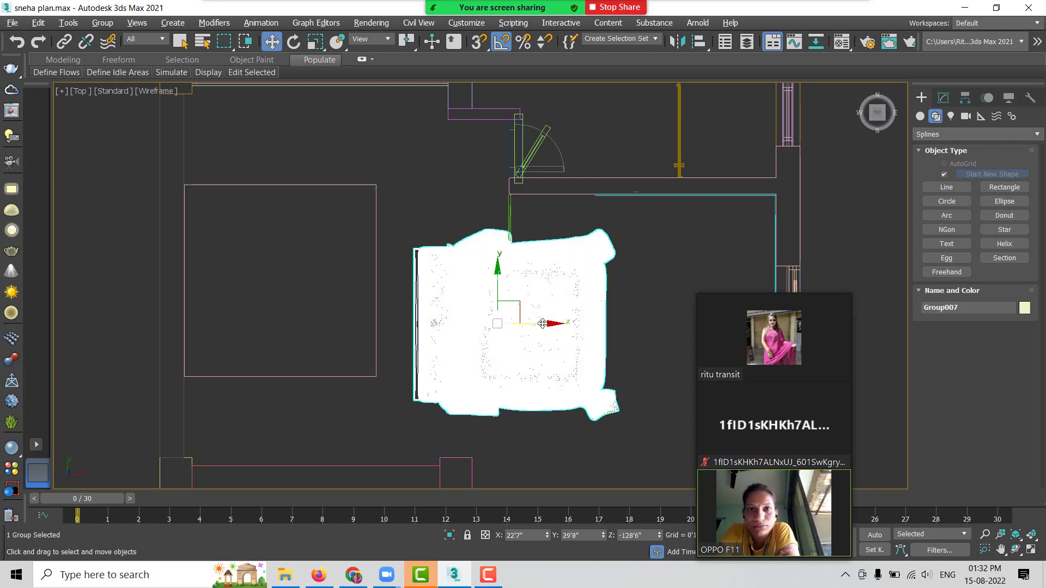
{"action": "mouse_move", "coordinate": [540, 323]}
{"action": "left_mouse_down"}
{"action": "mouse_move", "coordinate": [479, 319]}
{"action": "mouse_move", "coordinate": [454, 335]}
{"action": "mouse_move", "coordinate": [445, 315]}
{"action": "left_mouse_up"}
{"action": "key", "text": "r"}
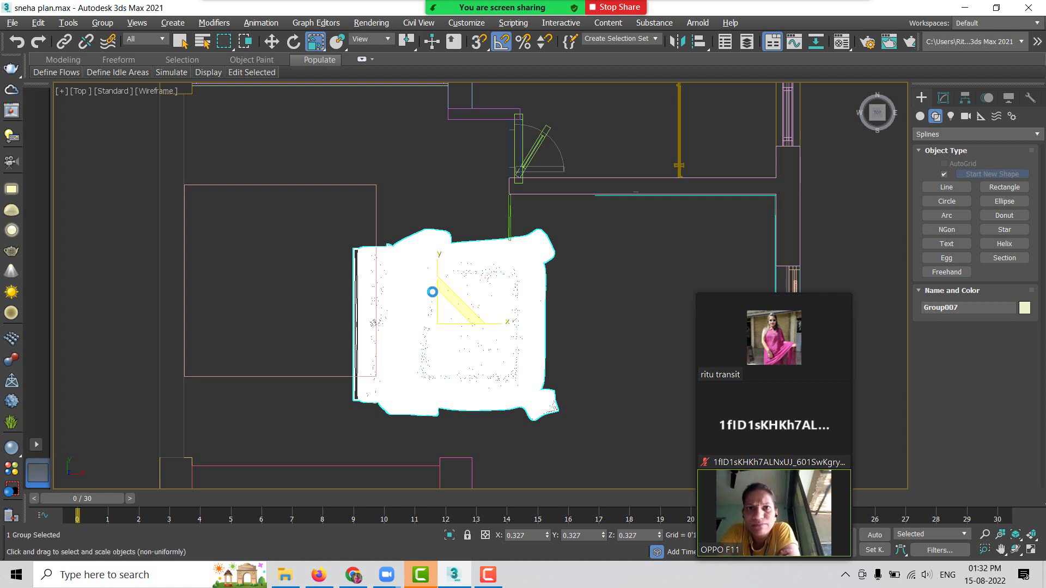
{"action": "key", "text": "w"}
{"action": "mouse_move", "coordinate": [430, 302]}
{"action": "left_mouse_down"}
{"action": "mouse_move", "coordinate": [367, 301]}
{"action": "mouse_move", "coordinate": [292, 278]}
{"action": "left_mouse_up"}
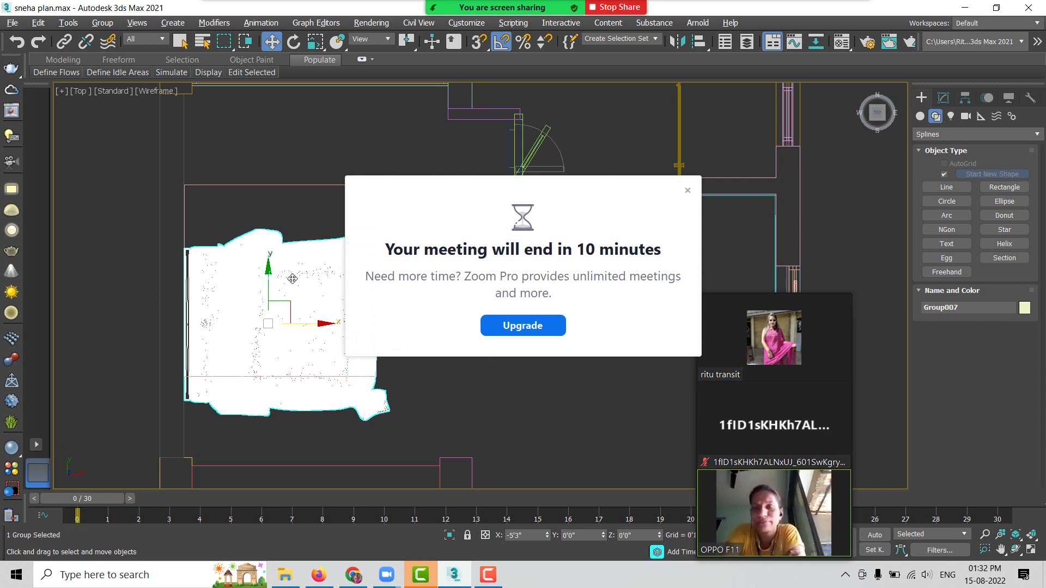
{"action": "left_click", "coordinate": [687, 190]}
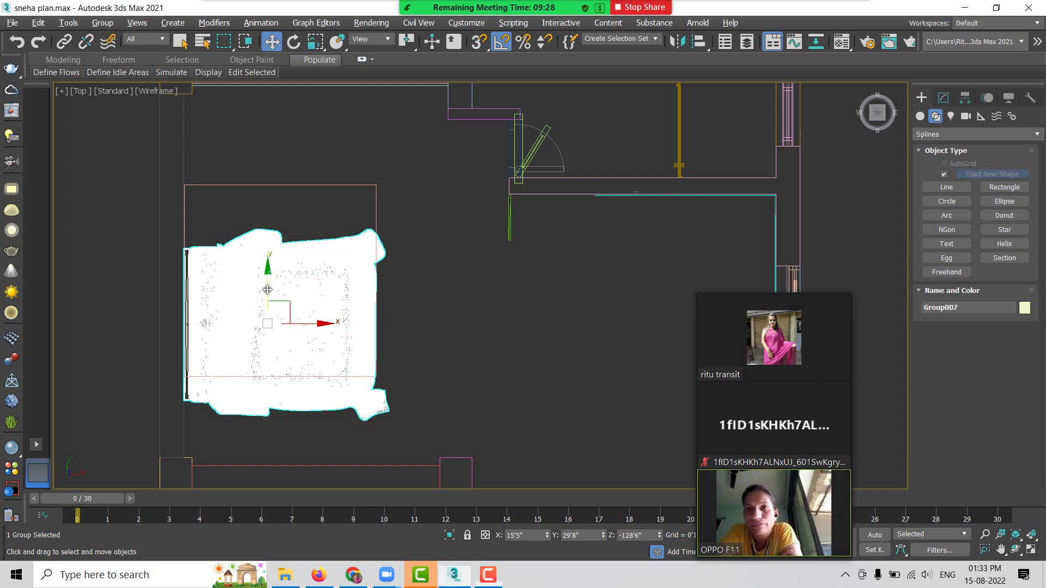
{"action": "left_click_drag", "start_coordinate": [267, 289], "coordinate": [267, 244]}
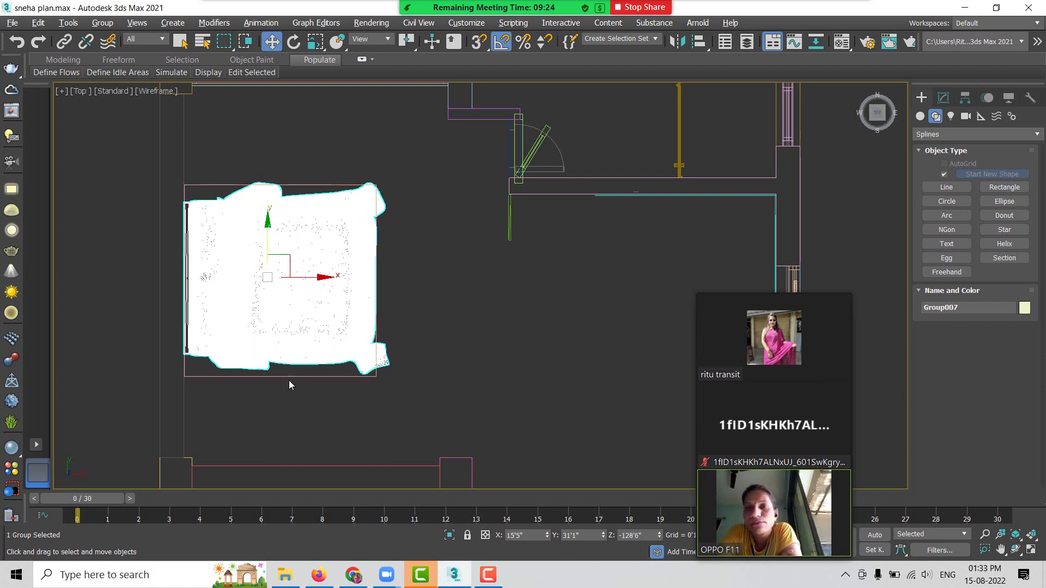
Step: Uniformly scale Group007 down and nudge it to fit inside the rectangle
{"action": "key", "text": "r"}
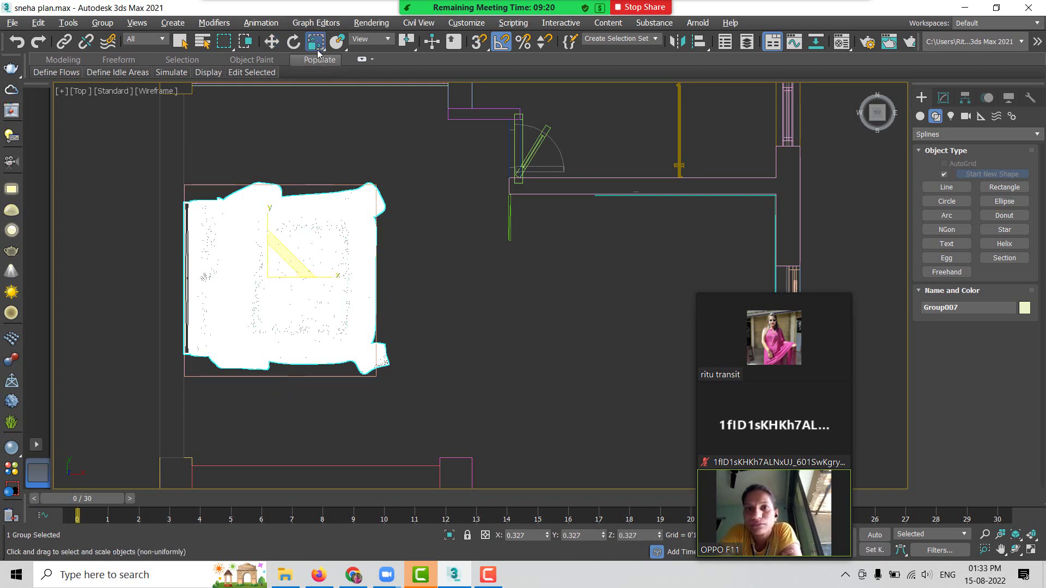
{"action": "left_click_drag", "start_coordinate": [270, 266], "coordinate": [264, 253]}
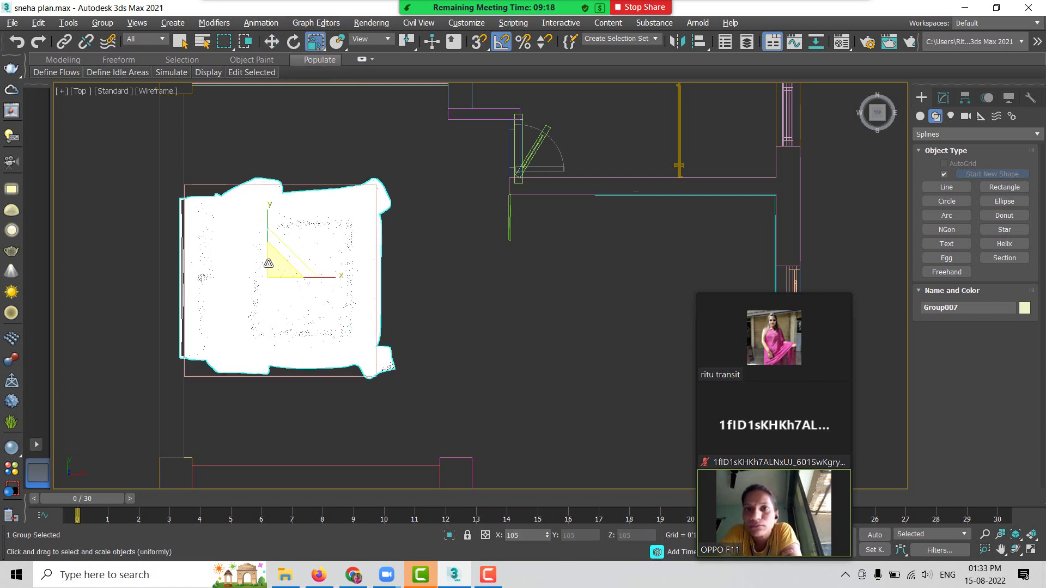
{"action": "key", "text": "w"}
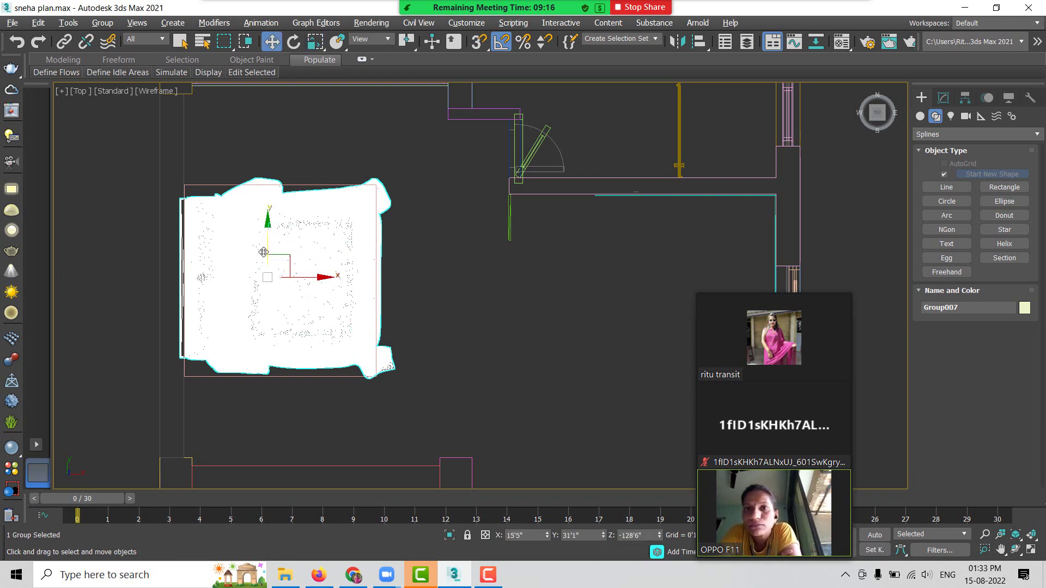
{"action": "left_click_drag", "start_coordinate": [265, 253], "coordinate": [264, 259]}
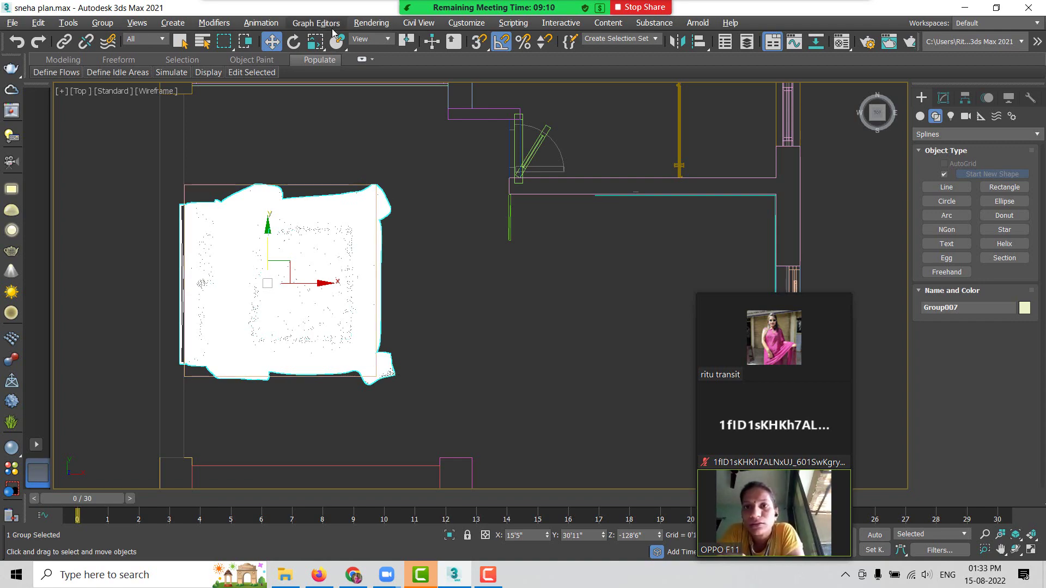
{"action": "left_click", "coordinate": [314, 41]}
{"action": "mouse_move", "coordinate": [279, 265]}
{"action": "left_mouse_down"}
{"action": "mouse_move", "coordinate": [278, 288]}
{"action": "mouse_move", "coordinate": [278, 279]}
{"action": "left_mouse_up"}
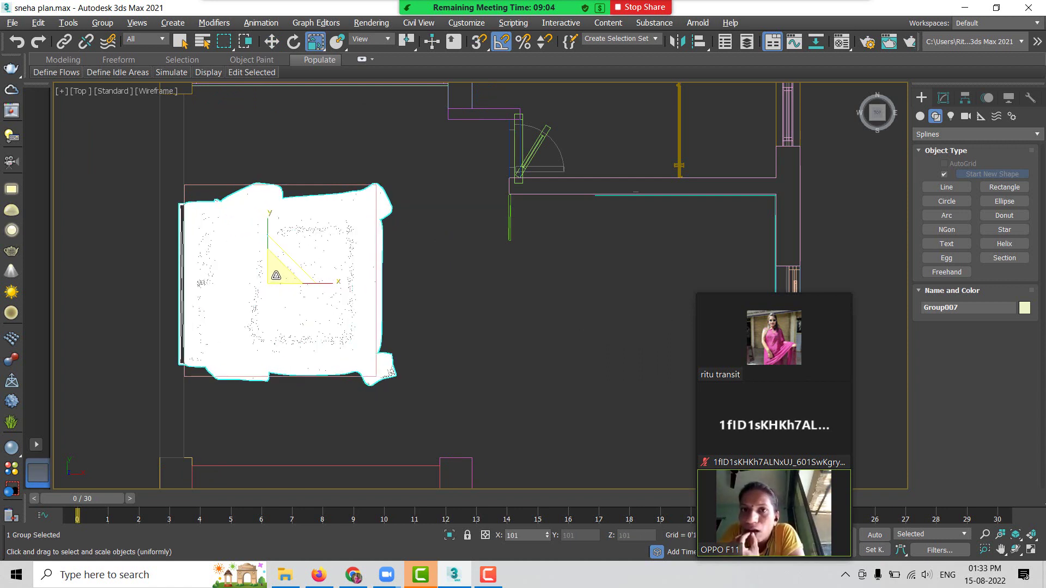
{"action": "left_click_drag", "start_coordinate": [277, 276], "coordinate": [278, 278]}
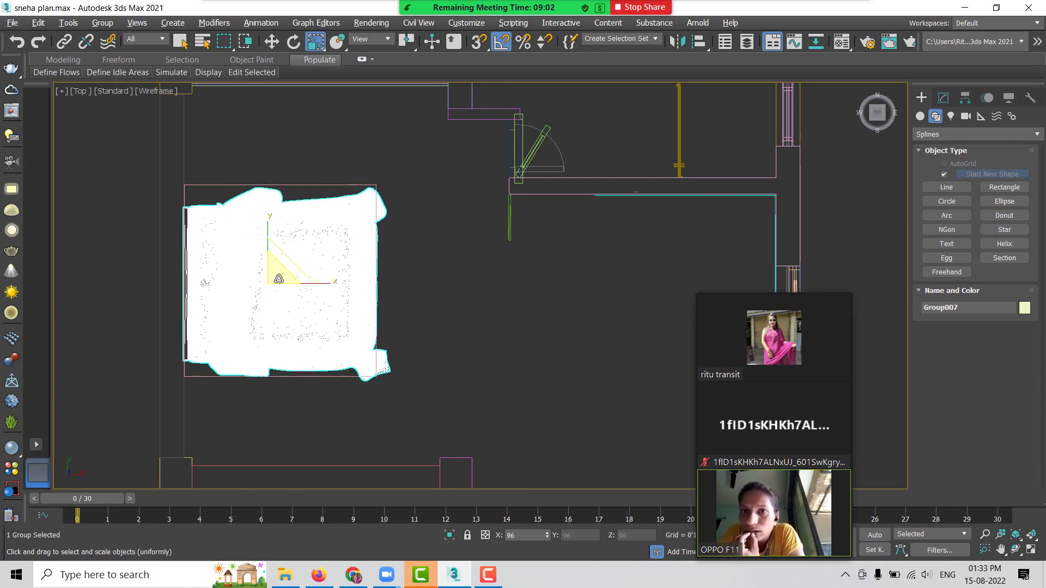
{"action": "key", "text": "w"}
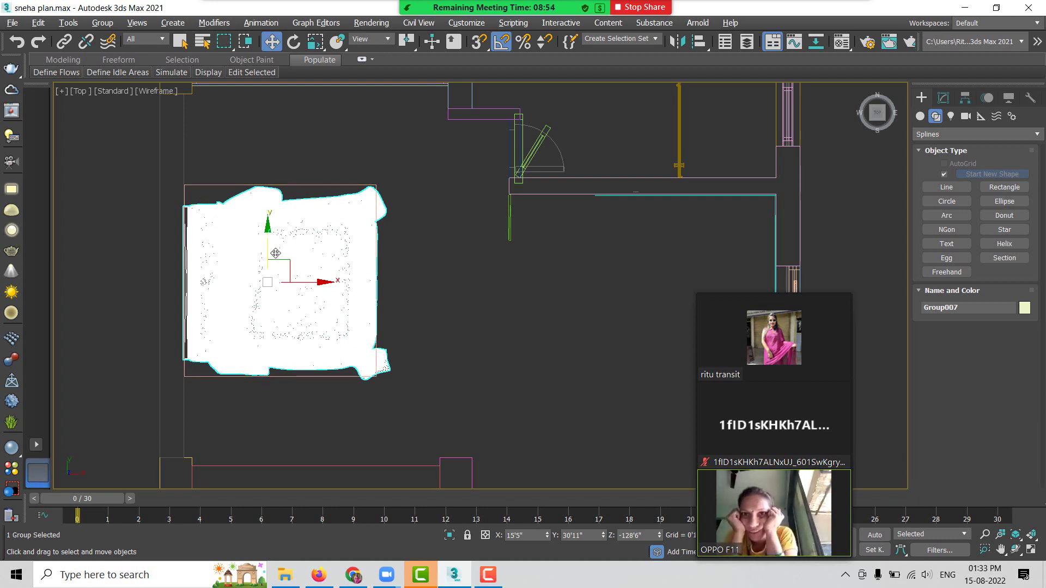
Step: Enlarge the bed slightly to fill the rectangle, then clear the selection
{"action": "key", "text": "r"}
{"action": "left_click_drag", "start_coordinate": [275, 268], "coordinate": [274, 276]}
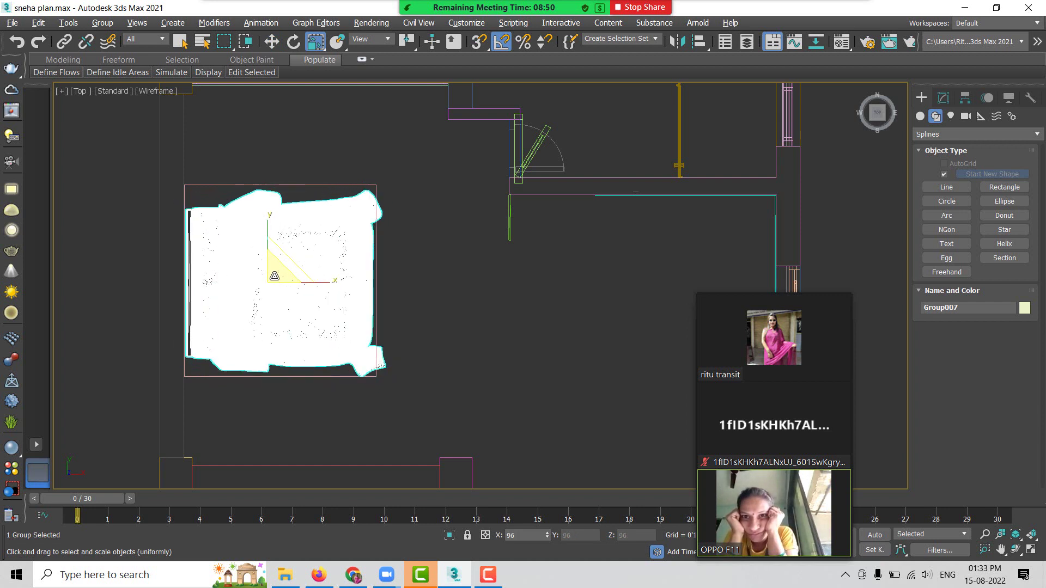
{"action": "left_click_drag", "start_coordinate": [274, 276], "coordinate": [292, 283]}
{"action": "key", "text": "w"}
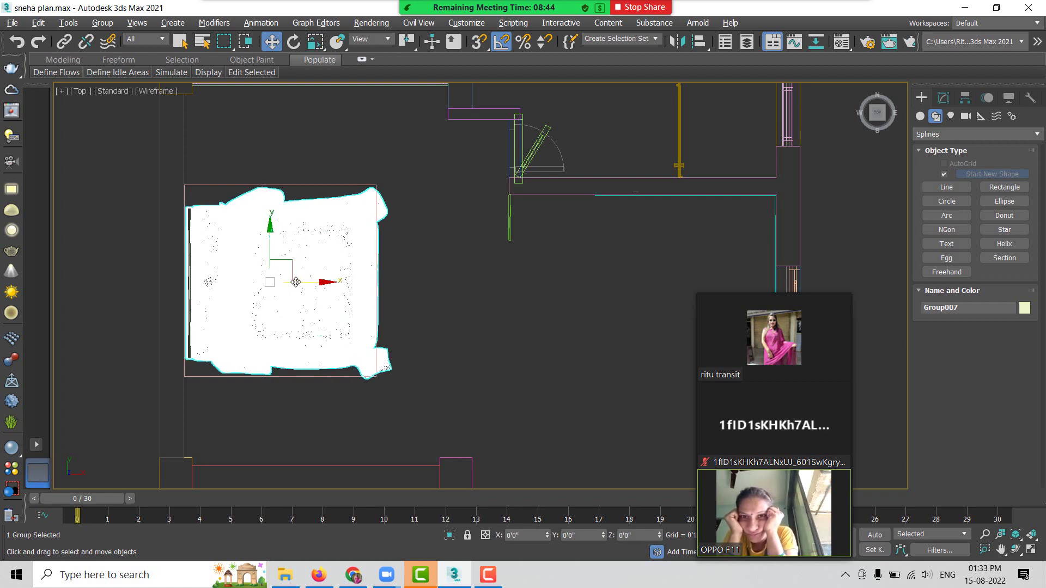
{"action": "left_click", "coordinate": [313, 187]}
{"action": "left_click", "coordinate": [308, 184]}
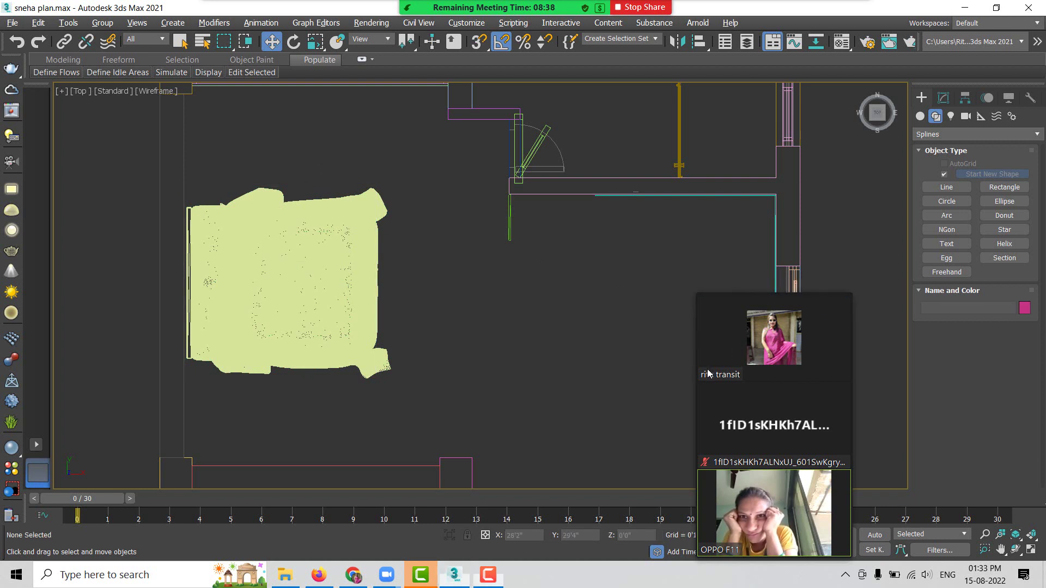
Step: Switch the viewport to Default Shading and orbit around the room walls in 3D
{"action": "left_click_drag", "start_coordinate": [817, 268], "coordinate": [951, 167]}
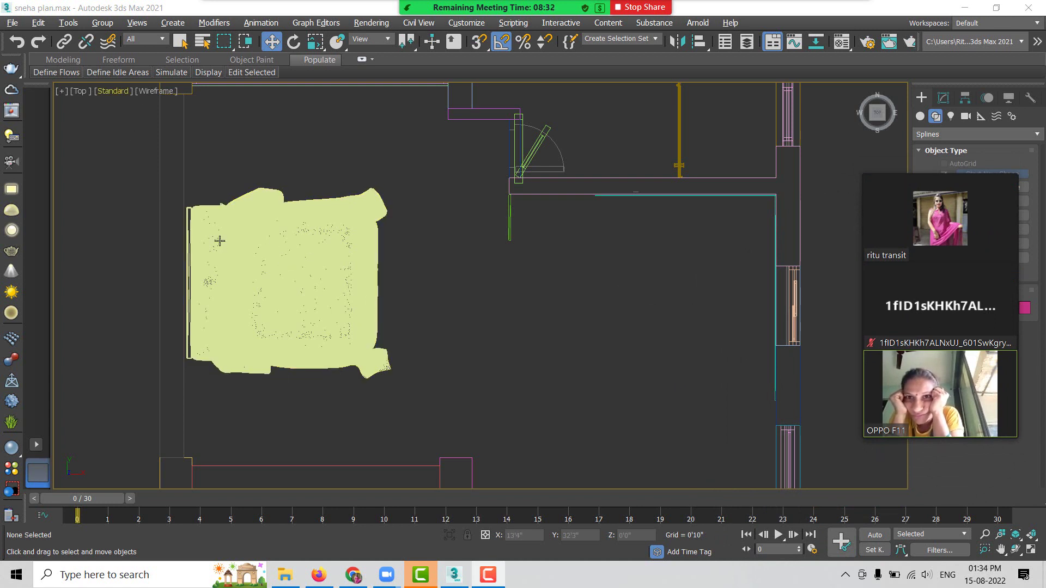
{"action": "scroll", "coordinate": [220, 241], "scroll_direction": "down", "scroll_amount": 5}
{"action": "left_click", "coordinate": [168, 91]}
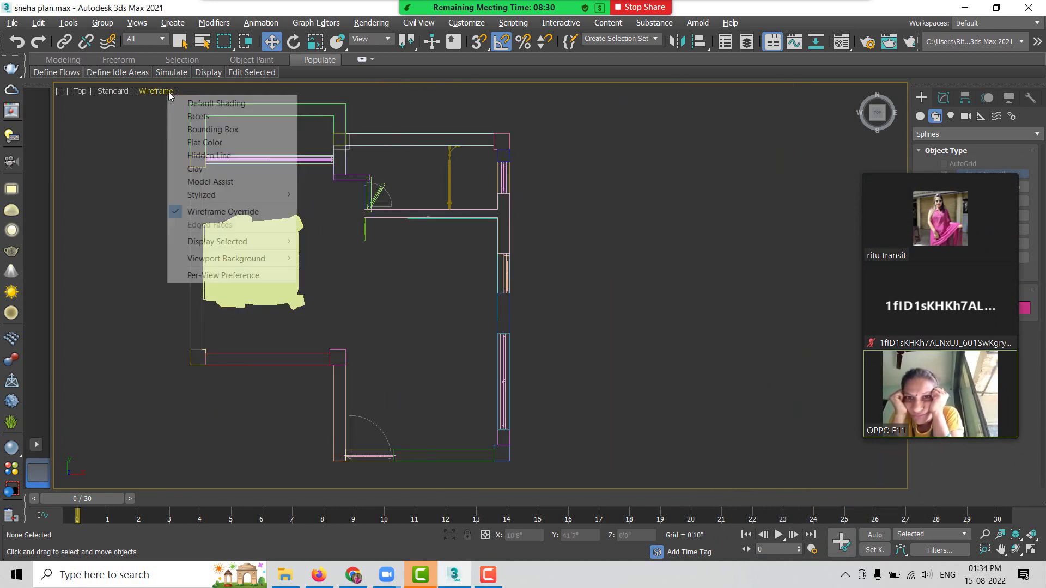
{"action": "left_click", "coordinate": [194, 104]}
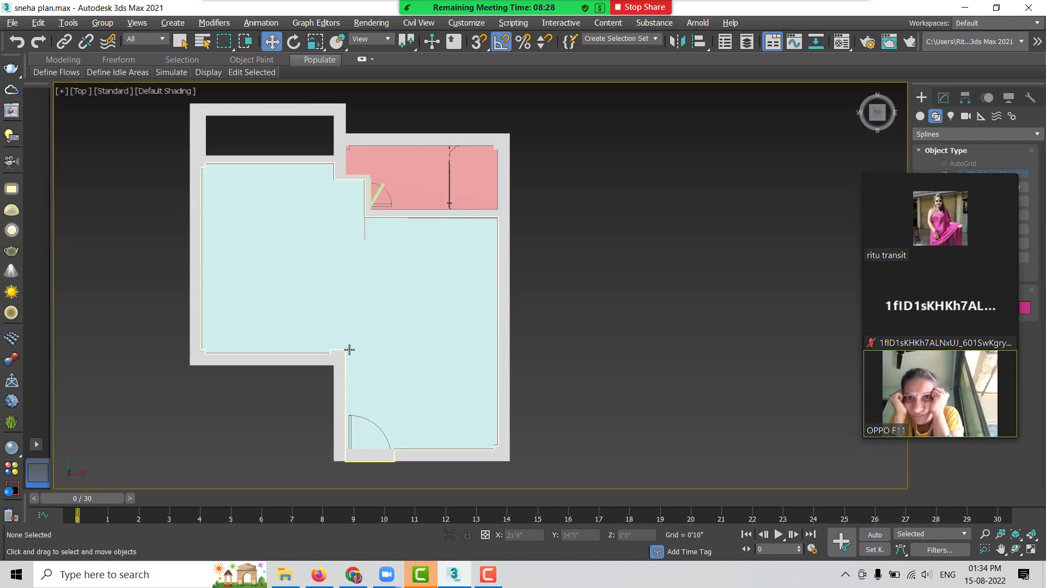
{"action": "middle_click_drag", "start_coordinate": [349, 350], "coordinate": [358, 227], "text": "alt"}
{"action": "scroll", "coordinate": [358, 227], "scroll_direction": "down", "scroll_amount": 3}
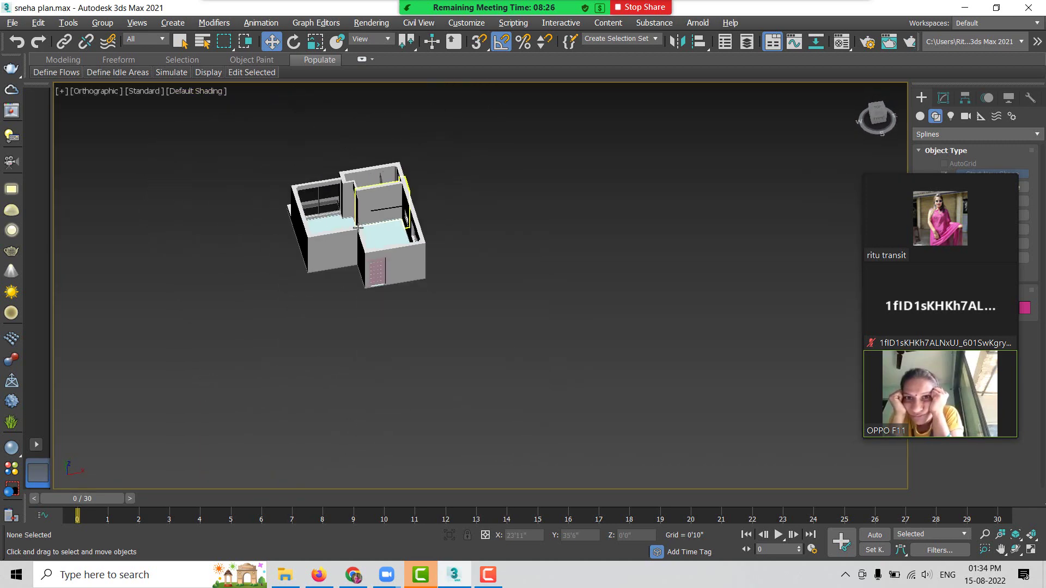
{"action": "middle_click_drag", "start_coordinate": [332, 338], "coordinate": [381, 220]}
{"action": "scroll", "coordinate": [381, 220], "scroll_direction": "down", "scroll_amount": 5}
{"action": "scroll", "coordinate": [374, 403], "scroll_direction": "up", "scroll_amount": 2}
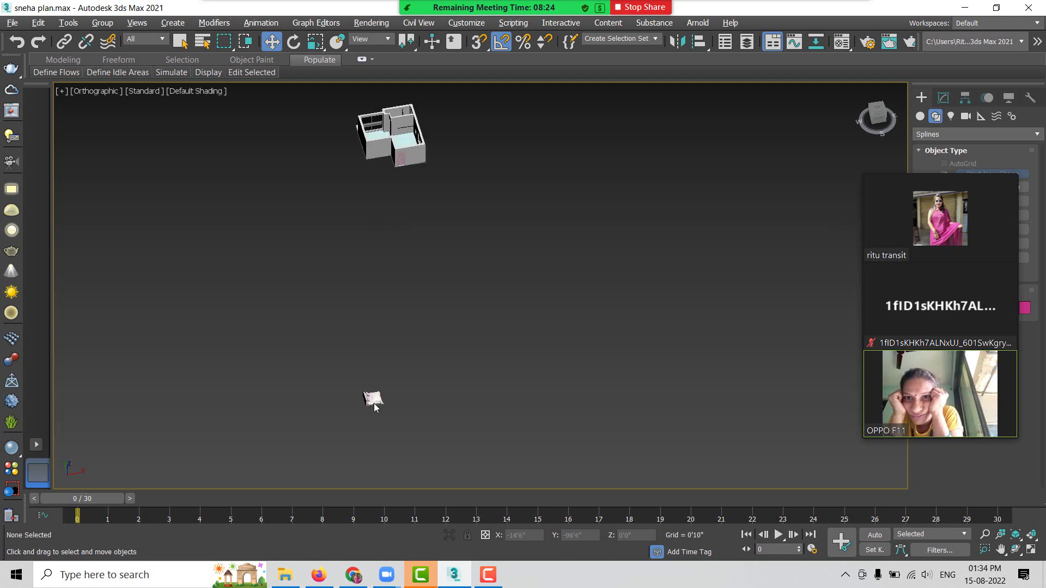
{"action": "scroll", "coordinate": [375, 406], "scroll_direction": "up", "scroll_amount": 2}
{"action": "scroll", "coordinate": [370, 397], "scroll_direction": "down", "scroll_amount": 2}
{"action": "mouse_move", "coordinate": [374, 406]}
{"action": "middle_mouse_down"}
{"action": "mouse_move", "coordinate": [355, 471]}
{"action": "mouse_move", "coordinate": [384, 244]}
{"action": "mouse_move", "coordinate": [331, 425]}
{"action": "mouse_move", "coordinate": [752, 245]}
{"action": "middle_mouse_up"}
Step: Return to Top view in wireframe, then switch to the Front elevation zoomed out
{"action": "key", "text": "t"}
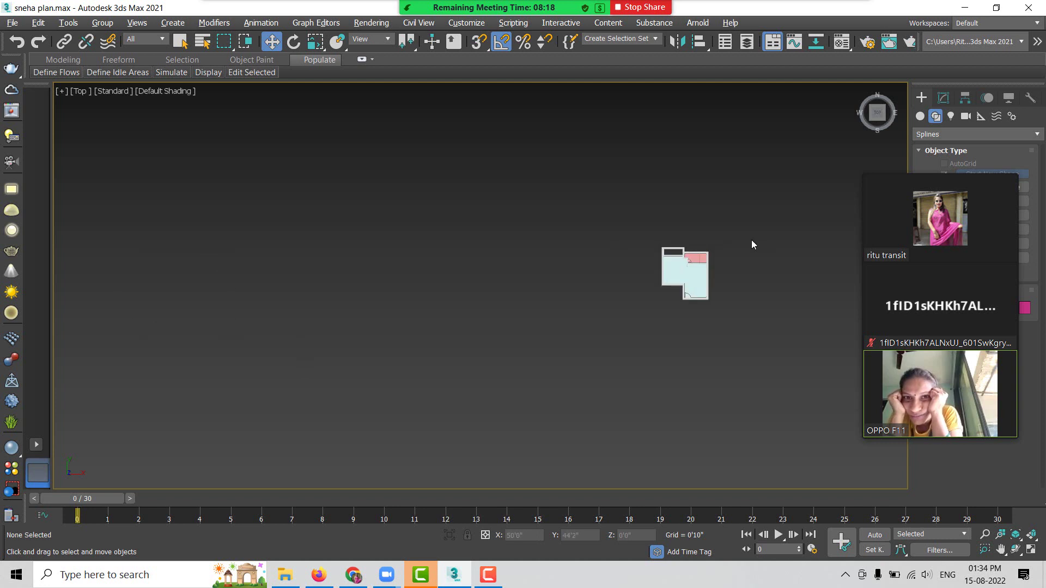
{"action": "key", "text": "F3"}
{"action": "scroll", "coordinate": [676, 275], "scroll_direction": "up", "scroll_amount": 2}
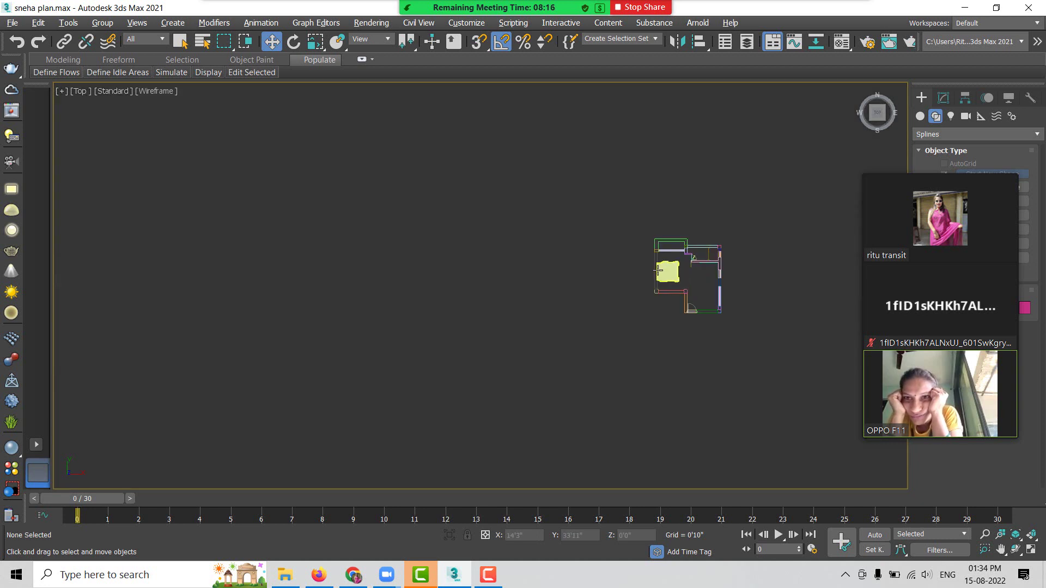
{"action": "key", "text": "f"}
{"action": "scroll", "coordinate": [551, 255], "scroll_direction": "down", "scroll_amount": 3}
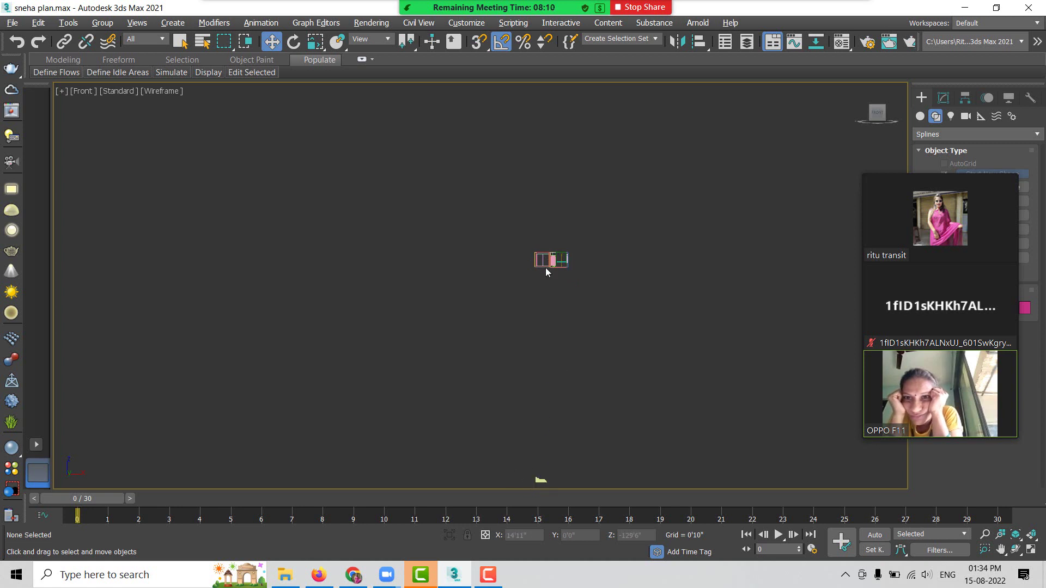
Step: Raise Group007 from below the room, then lower it onto the floor slab in Front view
{"action": "left_click", "coordinate": [540, 480]}
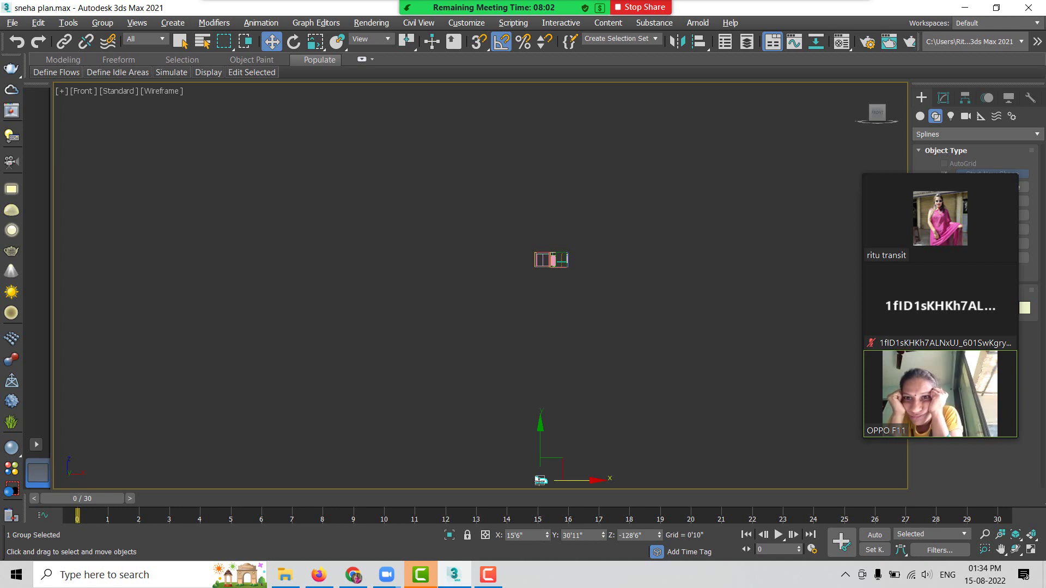
{"action": "left_click_drag", "start_coordinate": [540, 458], "coordinate": [545, 246]}
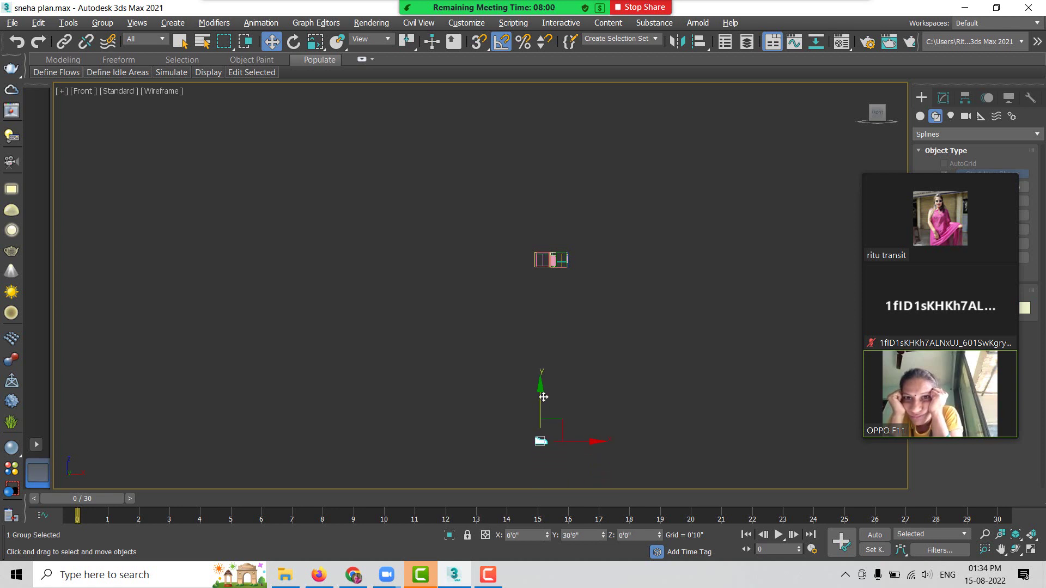
{"action": "scroll", "coordinate": [545, 248], "scroll_direction": "up", "scroll_amount": 1}
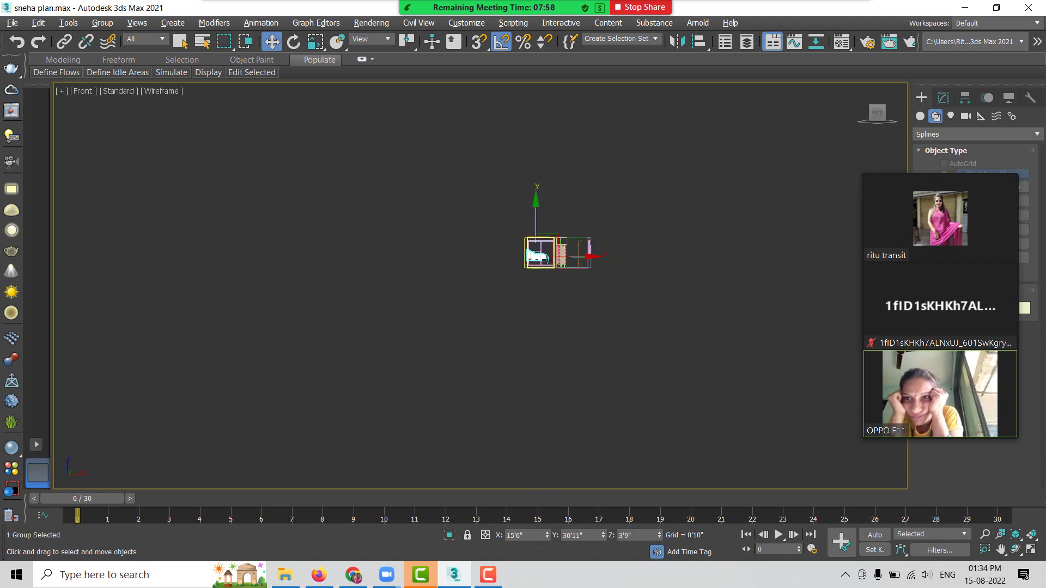
{"action": "scroll", "coordinate": [547, 251], "scroll_direction": "up", "scroll_amount": 2}
{"action": "scroll", "coordinate": [547, 251], "scroll_direction": "up", "scroll_amount": 3}
{"action": "scroll", "coordinate": [460, 304], "scroll_direction": "up", "scroll_amount": 2}
{"action": "scroll", "coordinate": [460, 300], "scroll_direction": "up", "scroll_amount": 2}
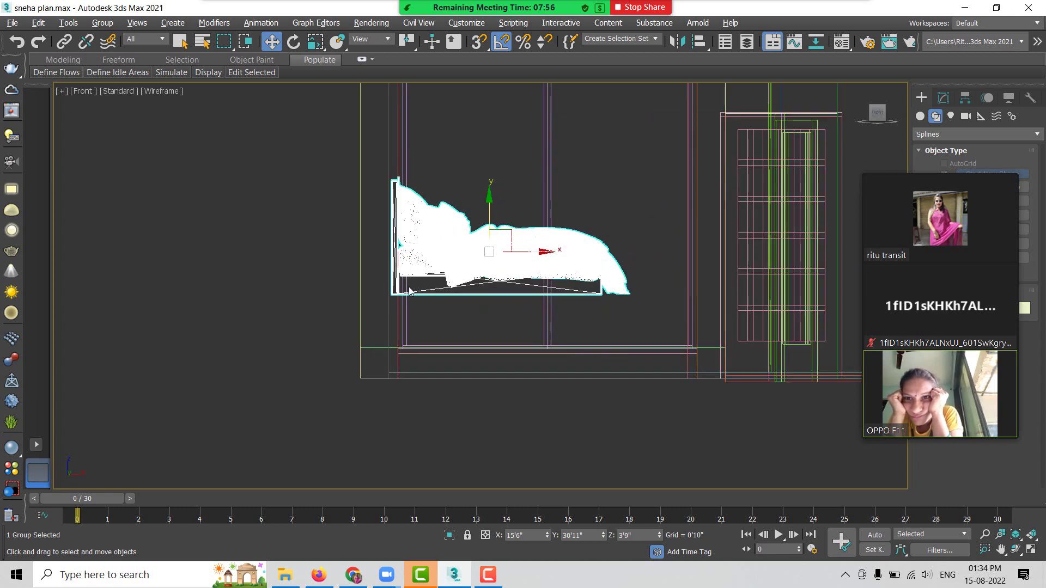
{"action": "left_click", "coordinate": [373, 352]}
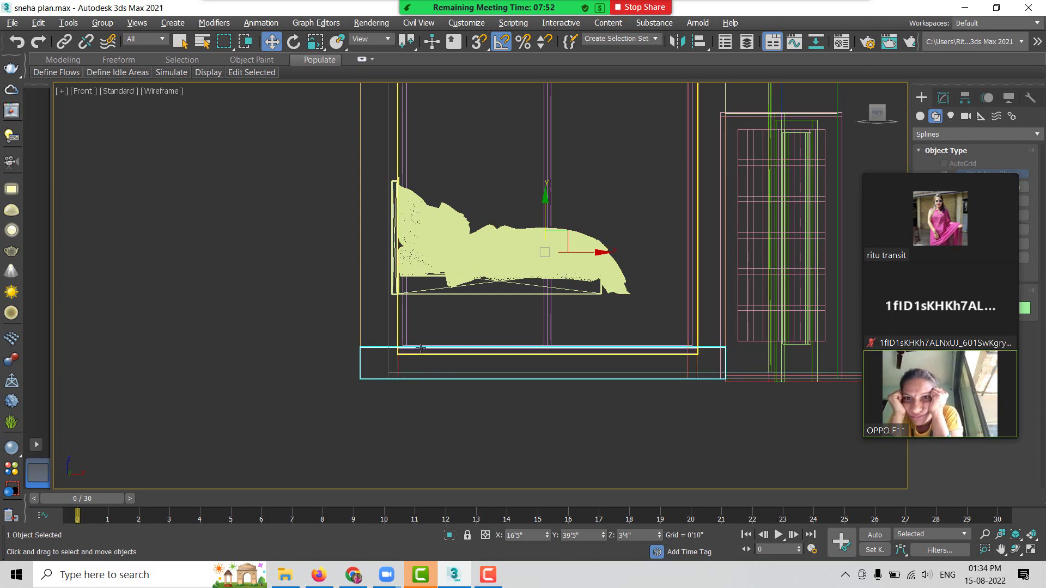
{"action": "left_click", "coordinate": [470, 254]}
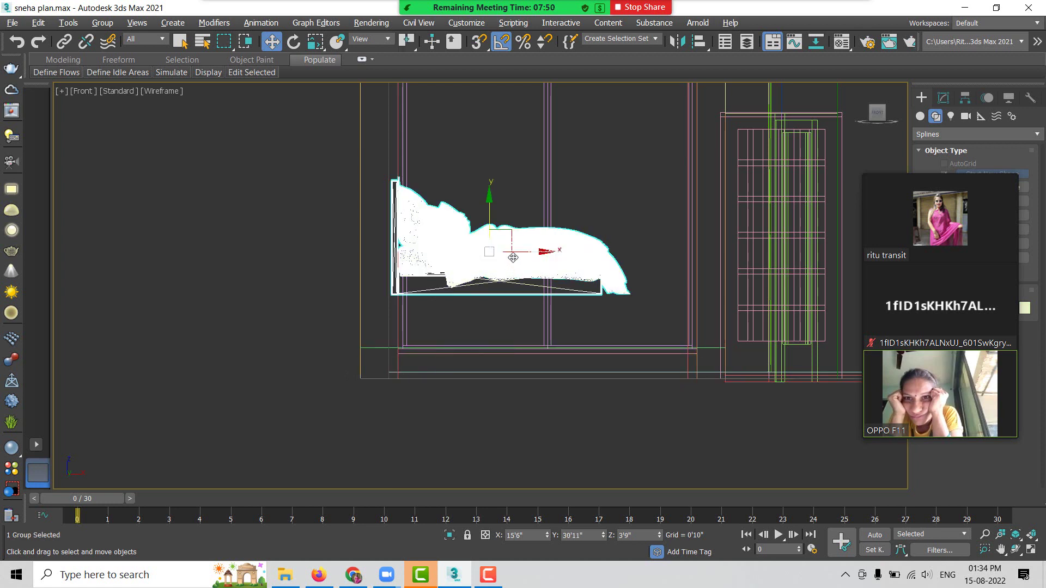
{"action": "left_click_drag", "start_coordinate": [492, 244], "coordinate": [491, 296]}
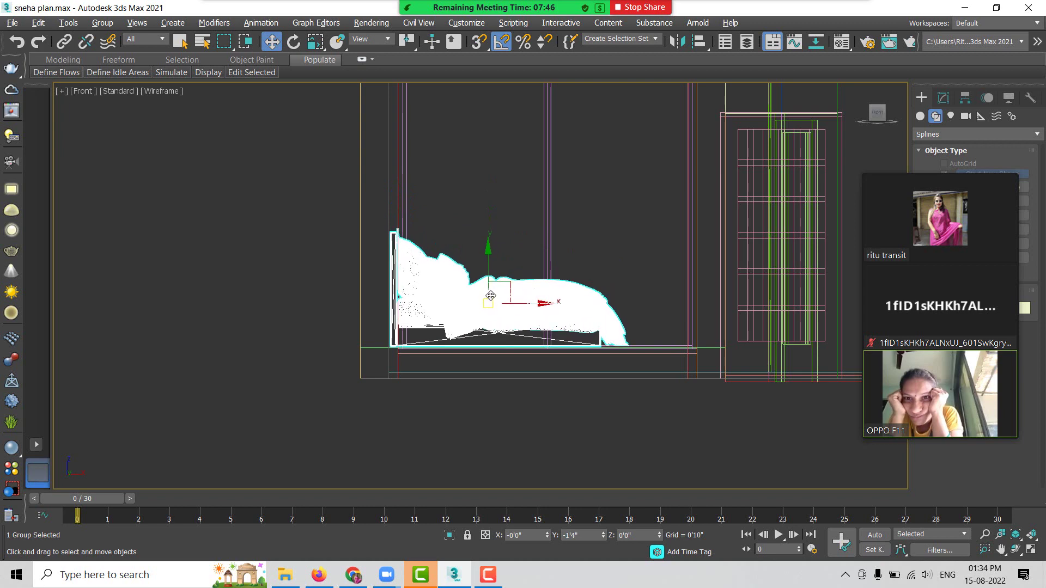
{"action": "scroll", "coordinate": [491, 296], "scroll_direction": "down", "scroll_amount": 4}
Step: Show the room with Default Shading and orbit down into the bedroom
{"action": "middle_click_drag", "start_coordinate": [491, 296], "coordinate": [382, 218], "text": "alt"}
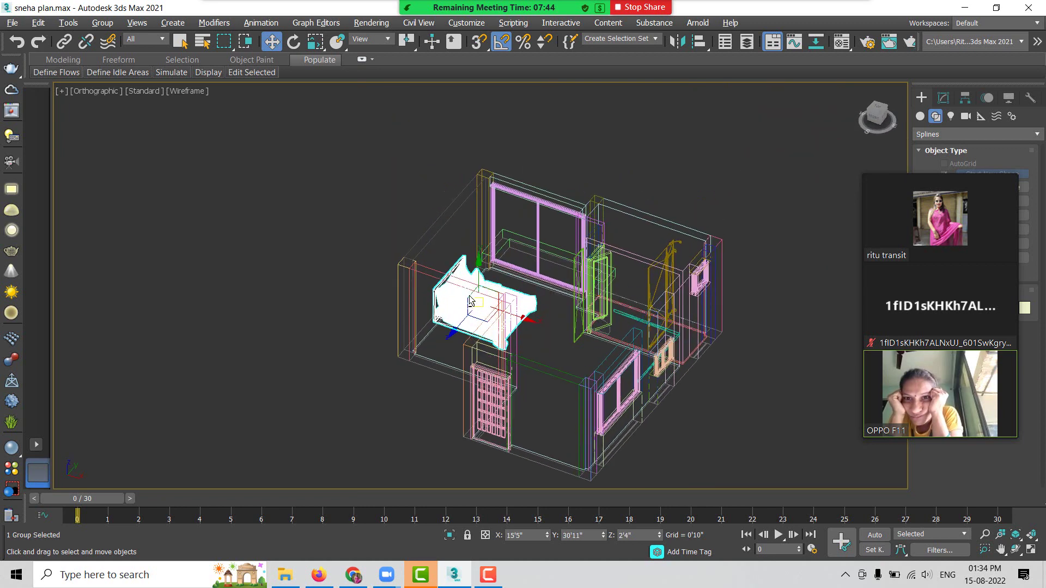
{"action": "left_click", "coordinate": [178, 93]}
{"action": "left_click", "coordinate": [218, 101]}
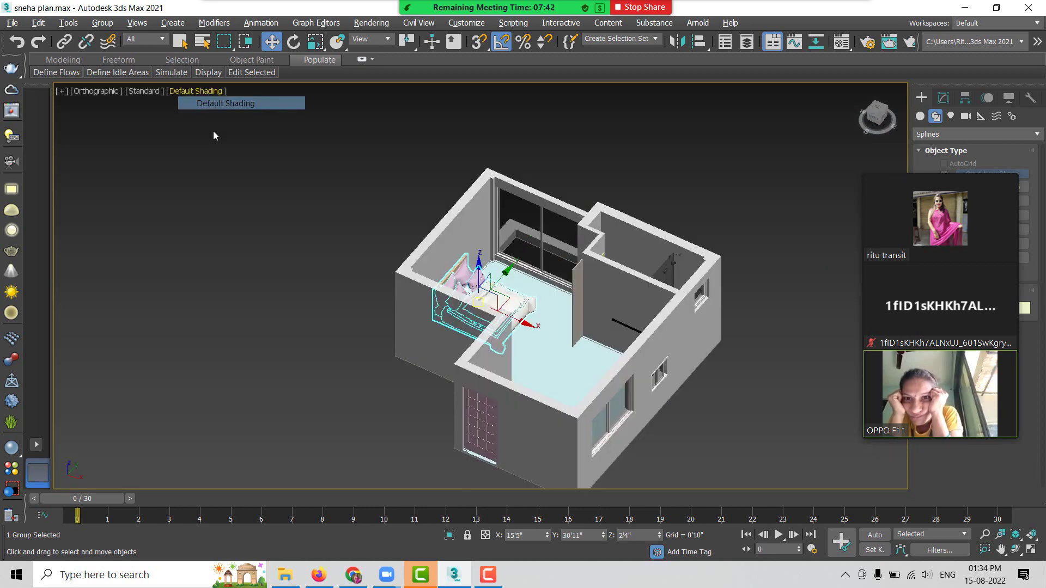
{"action": "left_click", "coordinate": [785, 236]}
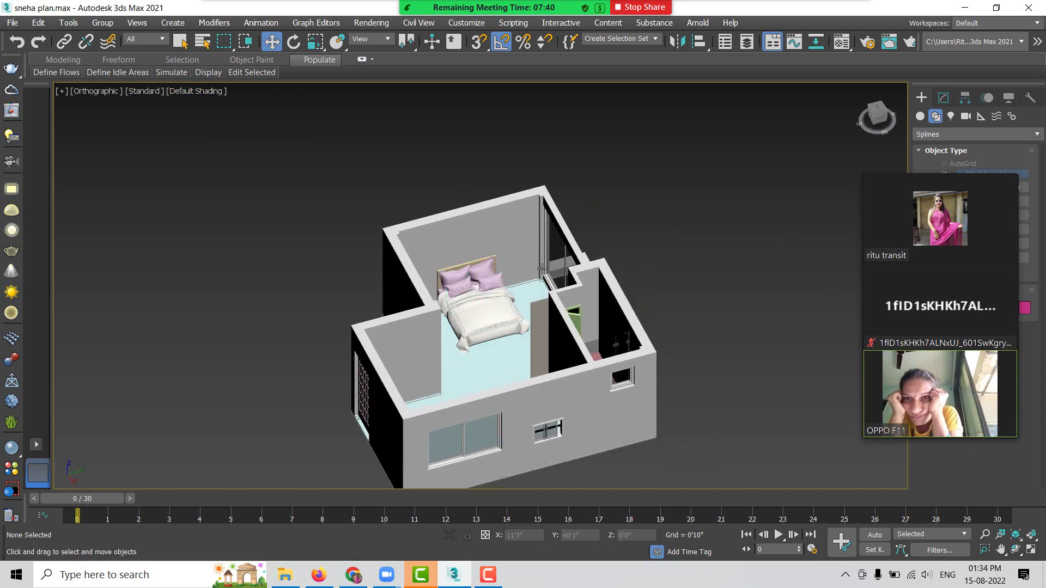
{"action": "scroll", "coordinate": [488, 320], "scroll_direction": "up", "scroll_amount": 3}
{"action": "mouse_move", "coordinate": [488, 320]}
{"action": "middle_mouse_down", "text": "alt"}
{"action": "mouse_move", "coordinate": [563, 345]}
{"action": "mouse_move", "coordinate": [534, 351]}
{"action": "mouse_move", "coordinate": [501, 335]}
{"action": "middle_mouse_up", "text": "alt"}
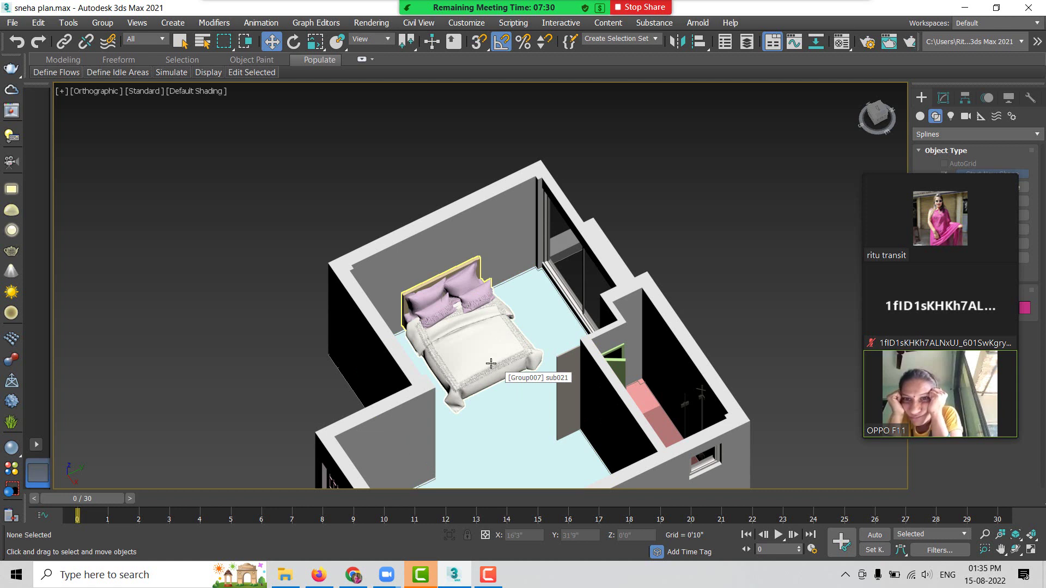
Step: Drag the sliding door frame down-right, then select the whole bed group
{"action": "left_click", "coordinate": [536, 431]}
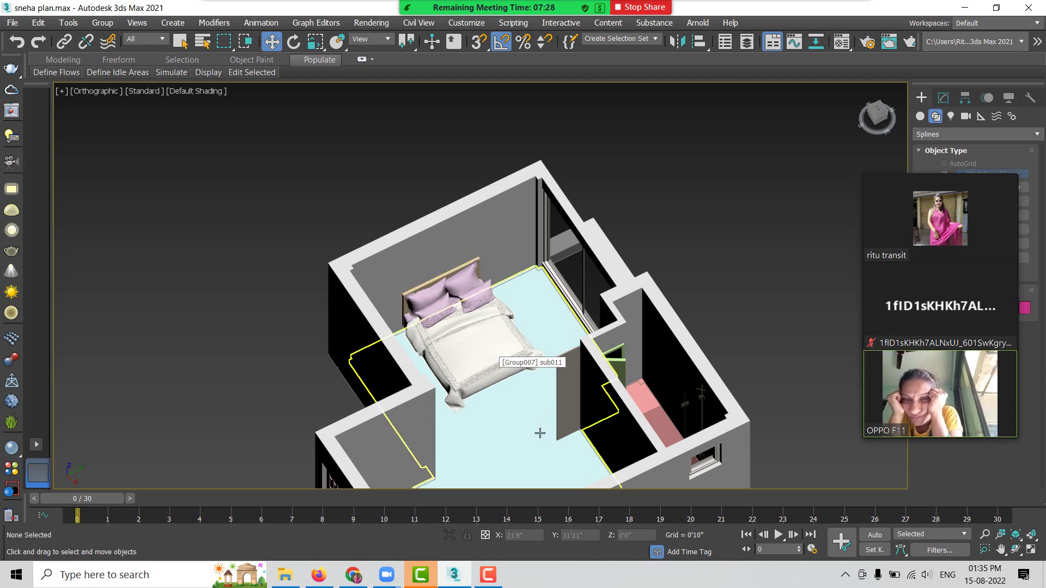
{"action": "left_click", "coordinate": [572, 299]}
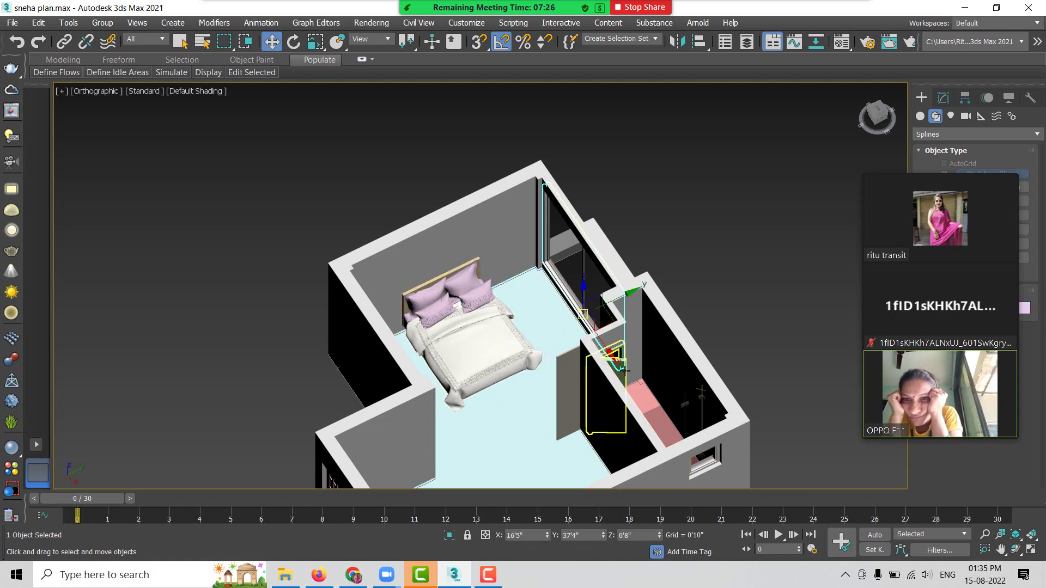
{"action": "left_click_drag", "start_coordinate": [587, 281], "coordinate": [623, 399]}
{"action": "left_click", "coordinate": [474, 225]}
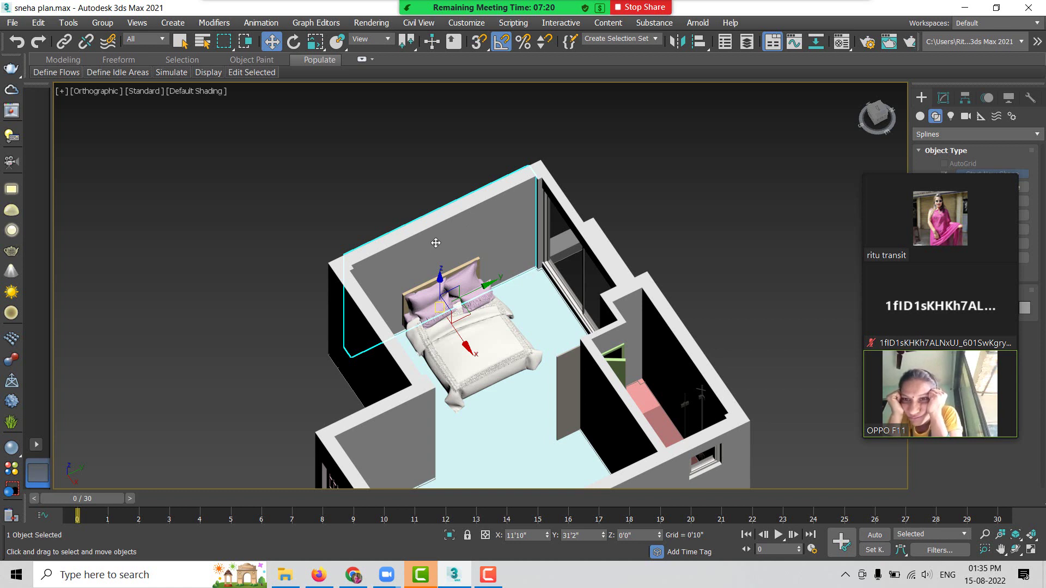
{"action": "left_click", "coordinate": [486, 334]}
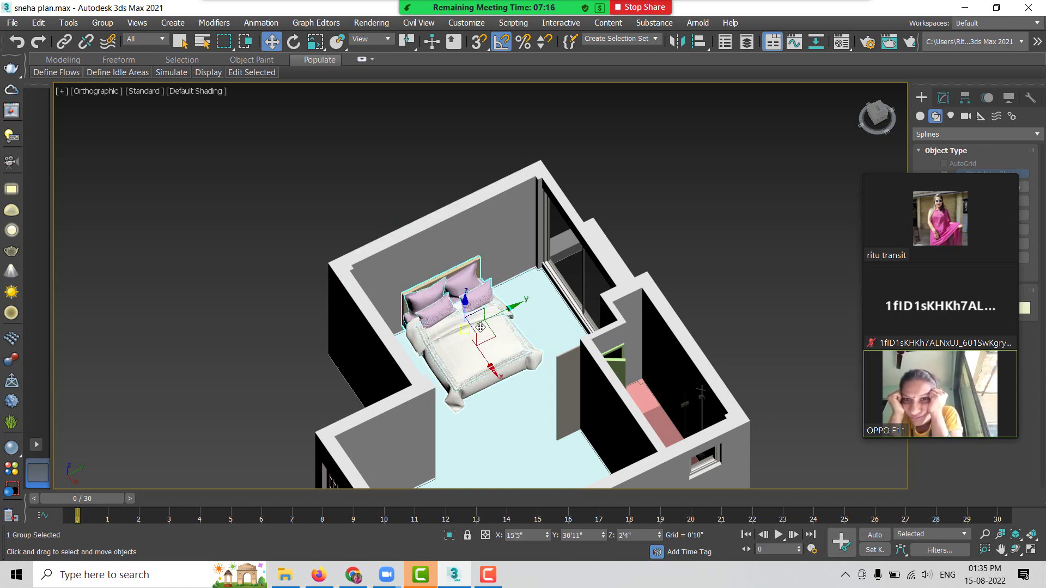
Step: Reopen Furniture > Bed in File Explorer and open the Bed Set bed linen N030322 JPG
{"action": "left_click", "coordinate": [285, 575]}
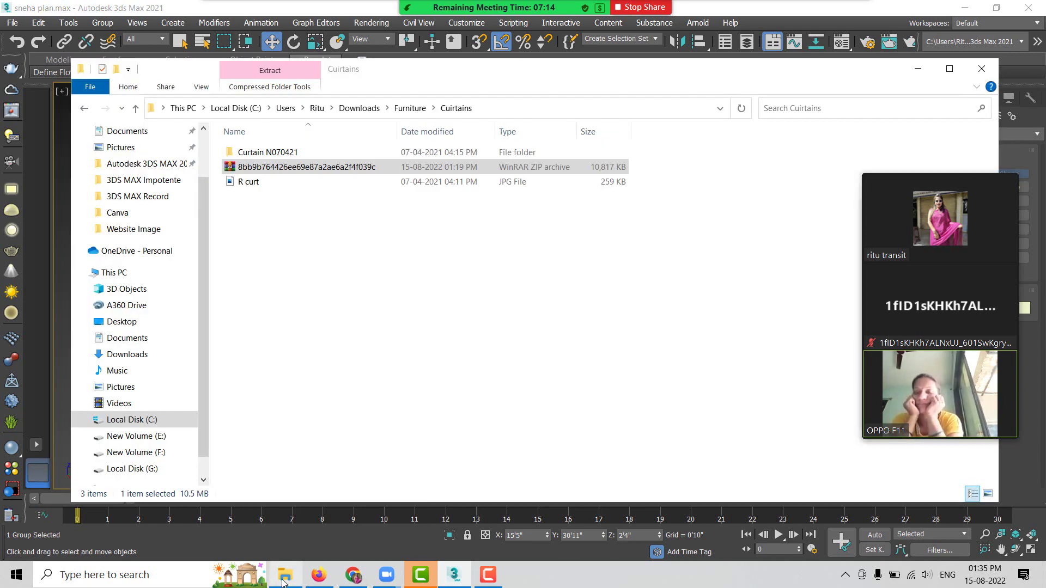
{"action": "left_click", "coordinate": [84, 108]}
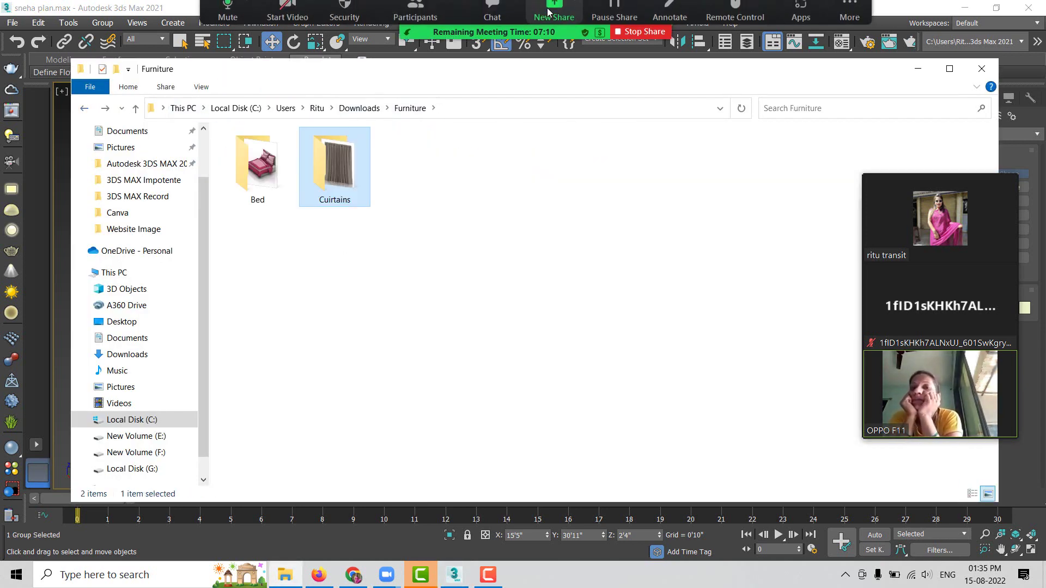
{"action": "left_click", "coordinate": [554, 19]}
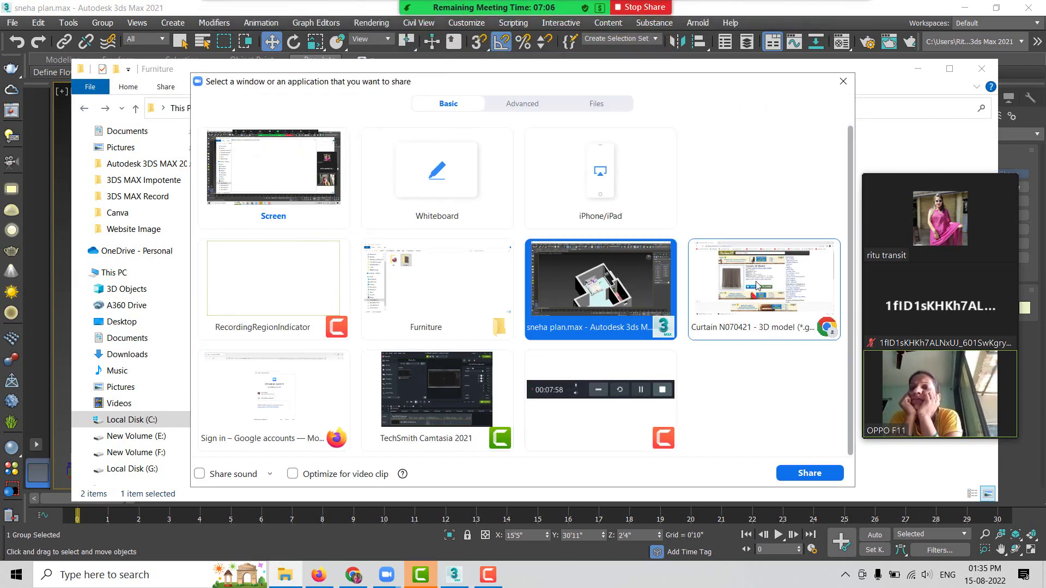
{"action": "double_click", "coordinate": [474, 309]}
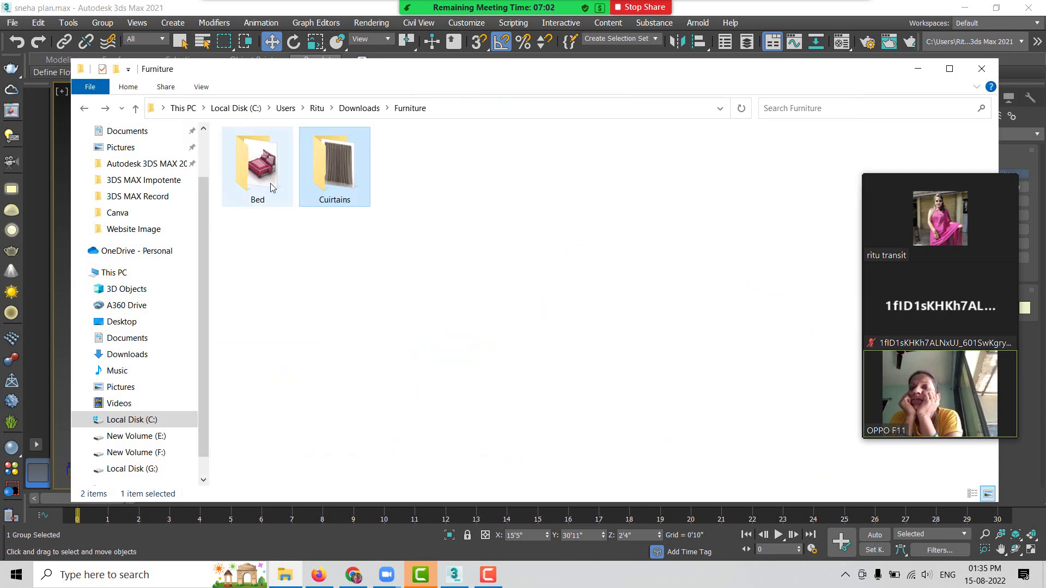
{"action": "double_click", "coordinate": [257, 166]}
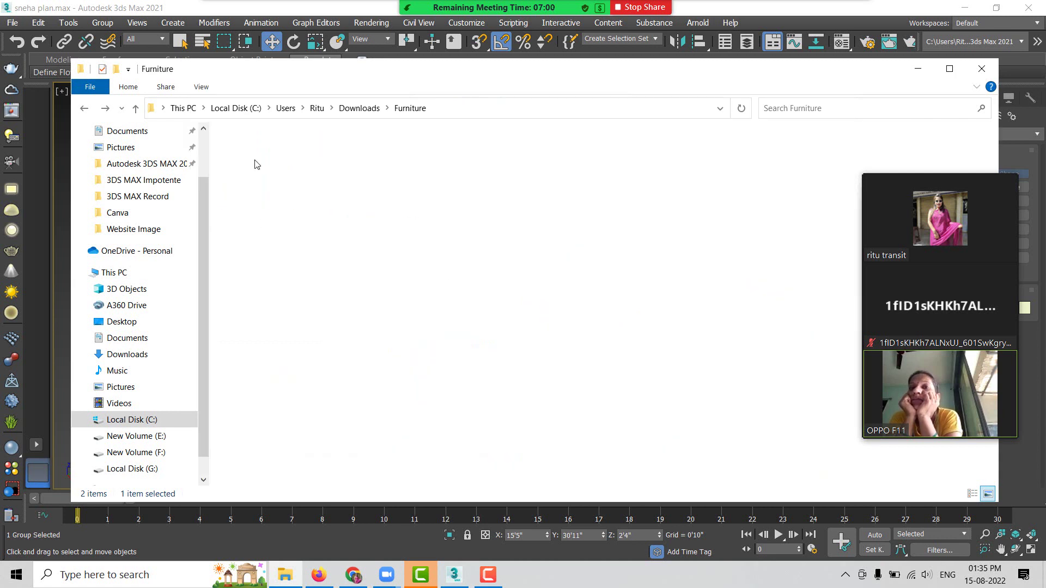
{"action": "left_click", "coordinate": [265, 184]}
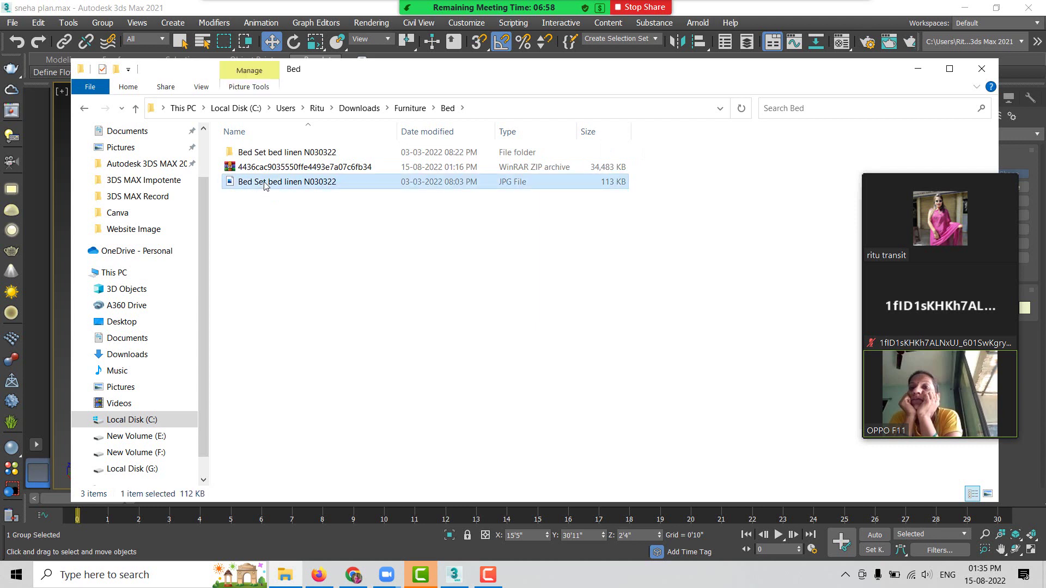
{"action": "double_click", "coordinate": [265, 185]}
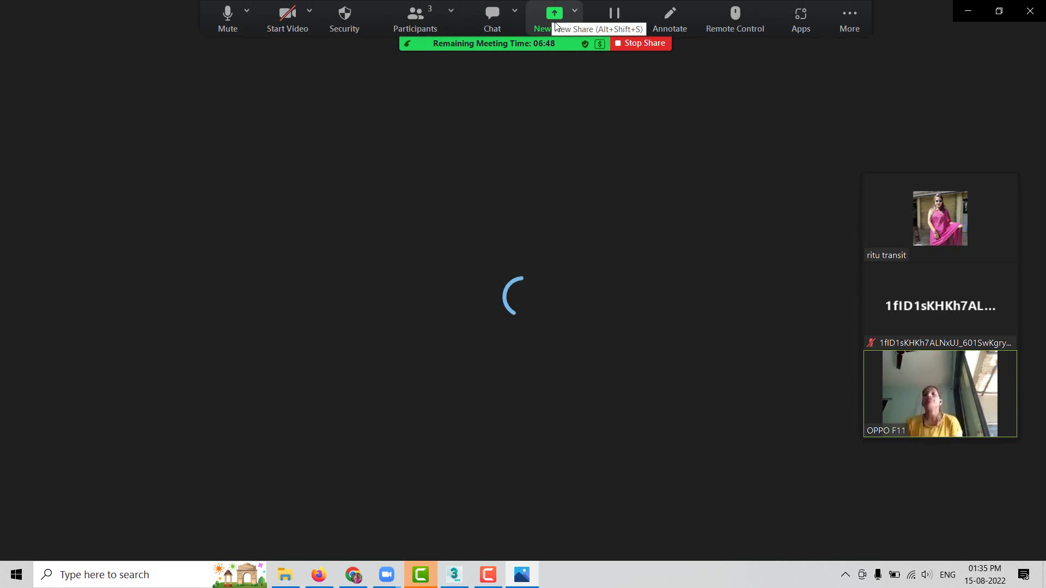
Step: View the pink bed linen reference photo in Windows Photos, then return to the 3ds Max scene
{"action": "left_click", "coordinate": [555, 21]}
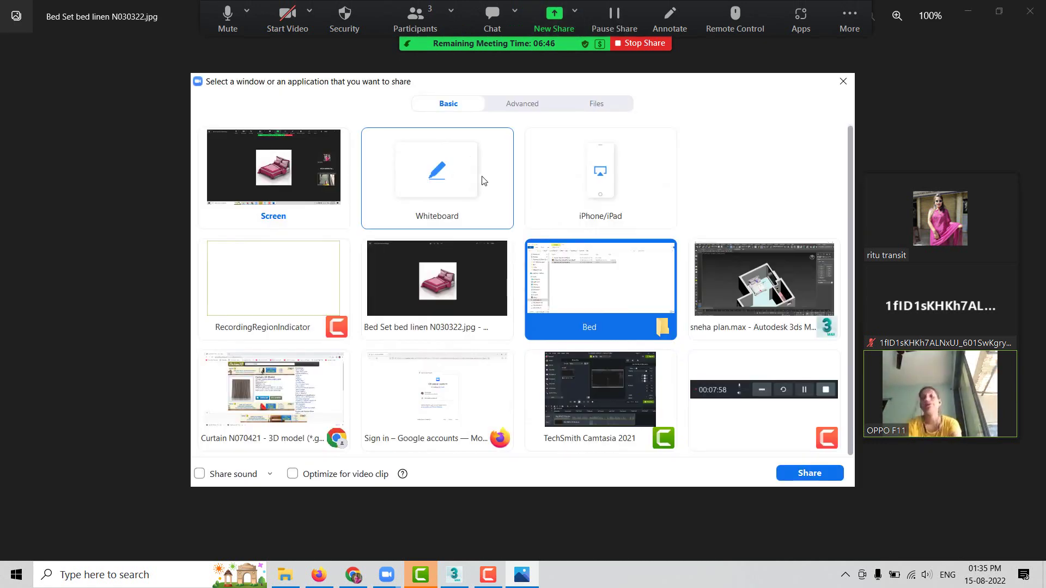
{"action": "double_click", "coordinate": [422, 272]}
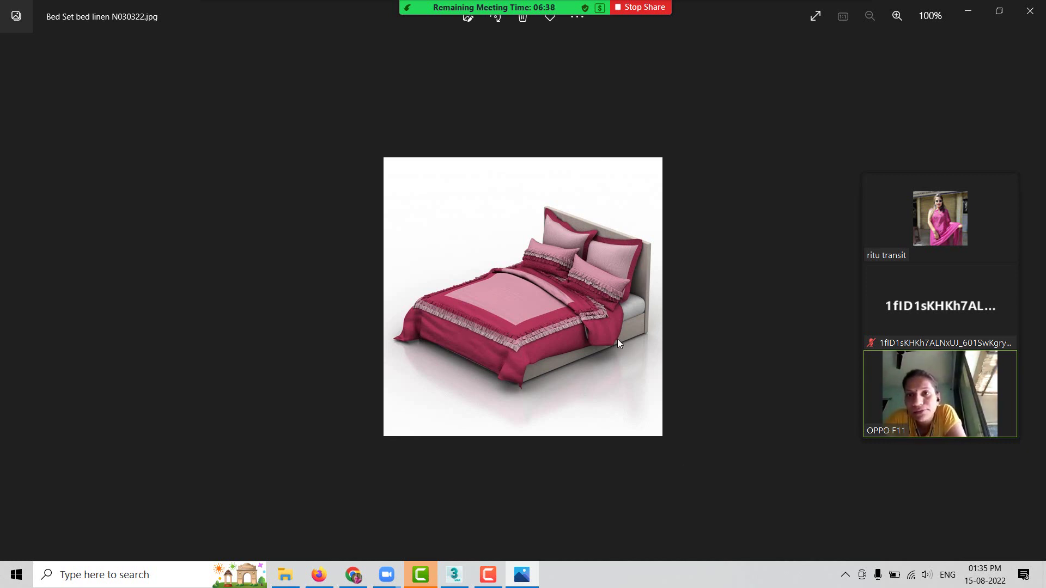
{"action": "left_click", "coordinate": [554, 17]}
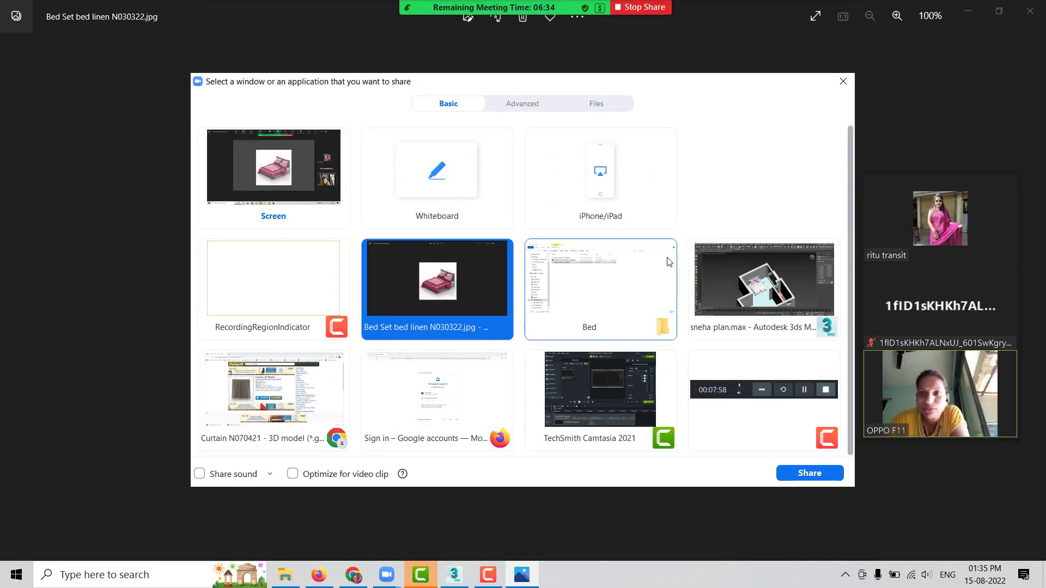
{"action": "double_click", "coordinate": [755, 272]}
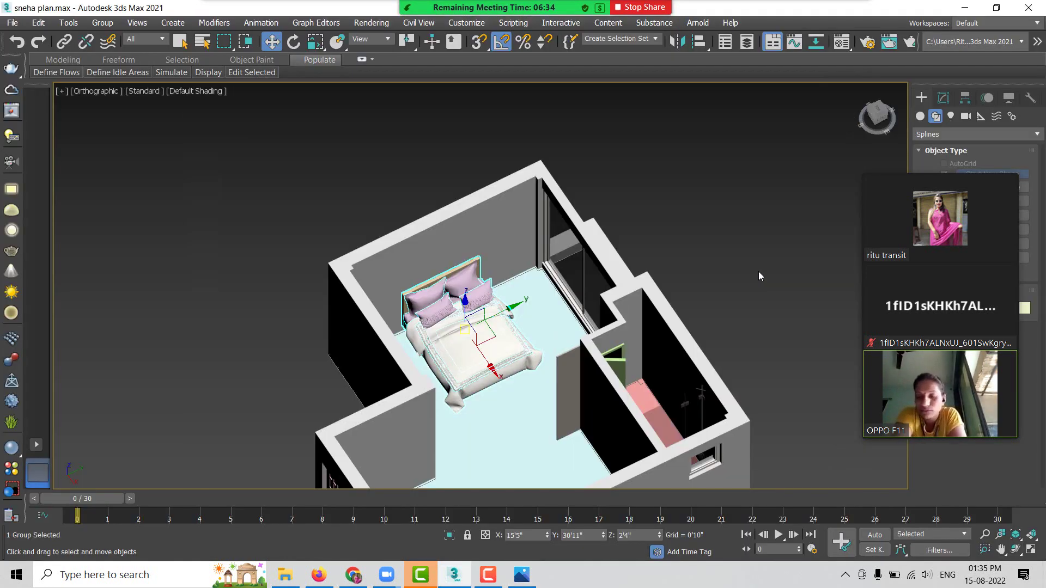
Step: Zoom in and ungroup the bed into 17 separate parts, then select the front-right pillow
{"action": "left_click", "coordinate": [726, 187]}
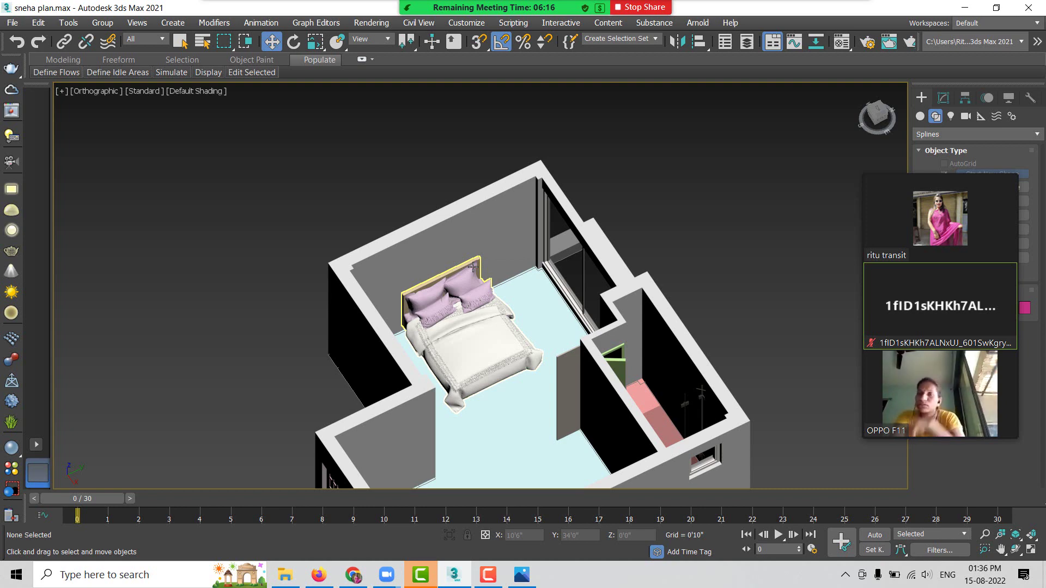
{"action": "scroll", "coordinate": [475, 307], "scroll_direction": "up", "scroll_amount": 3}
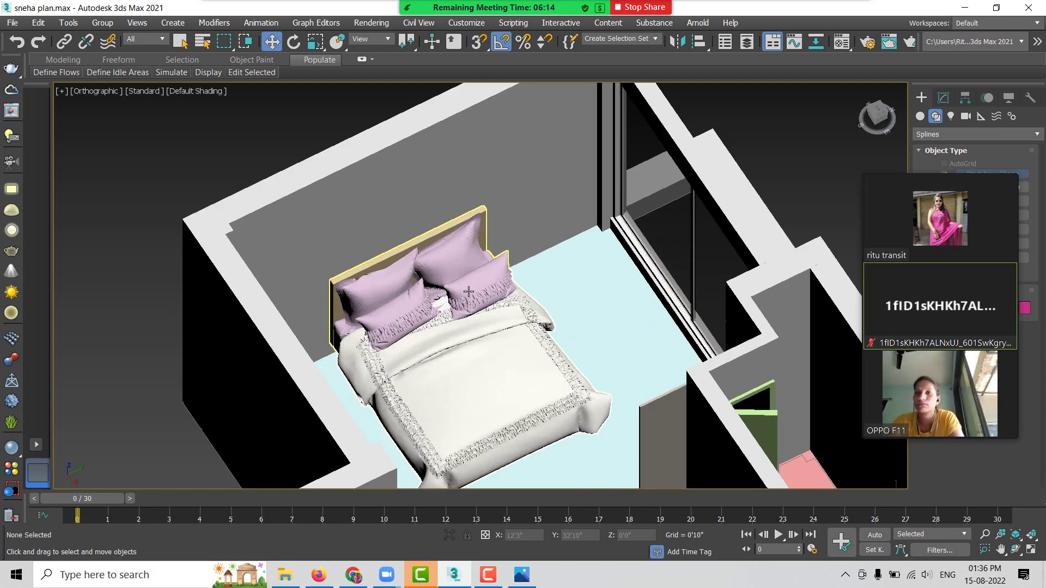
{"action": "scroll", "coordinate": [466, 286], "scroll_direction": "up", "scroll_amount": 1}
{"action": "left_click", "coordinate": [440, 263]}
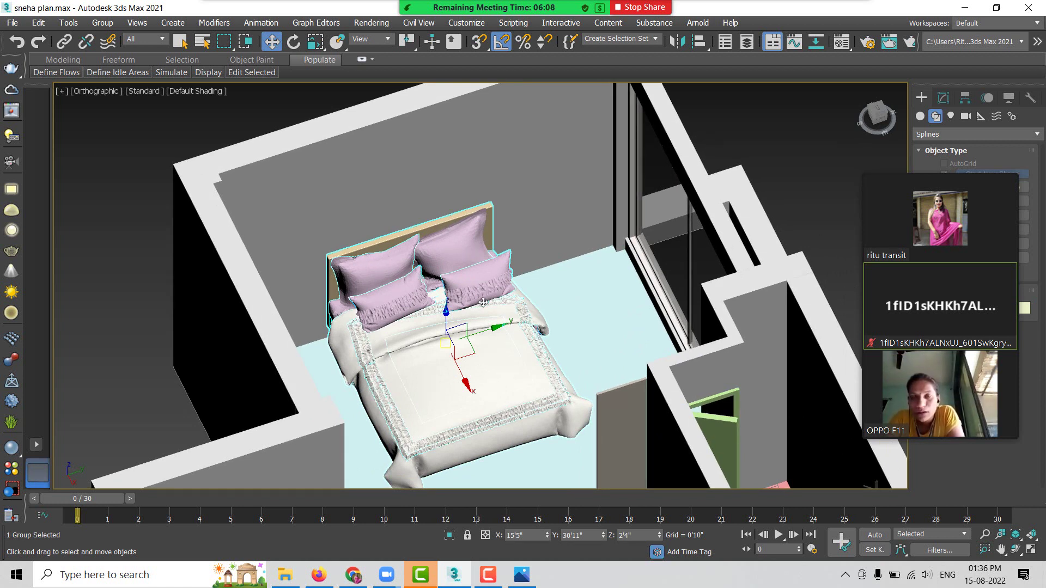
{"action": "left_click", "coordinate": [103, 32]}
{"action": "left_click", "coordinate": [112, 56]}
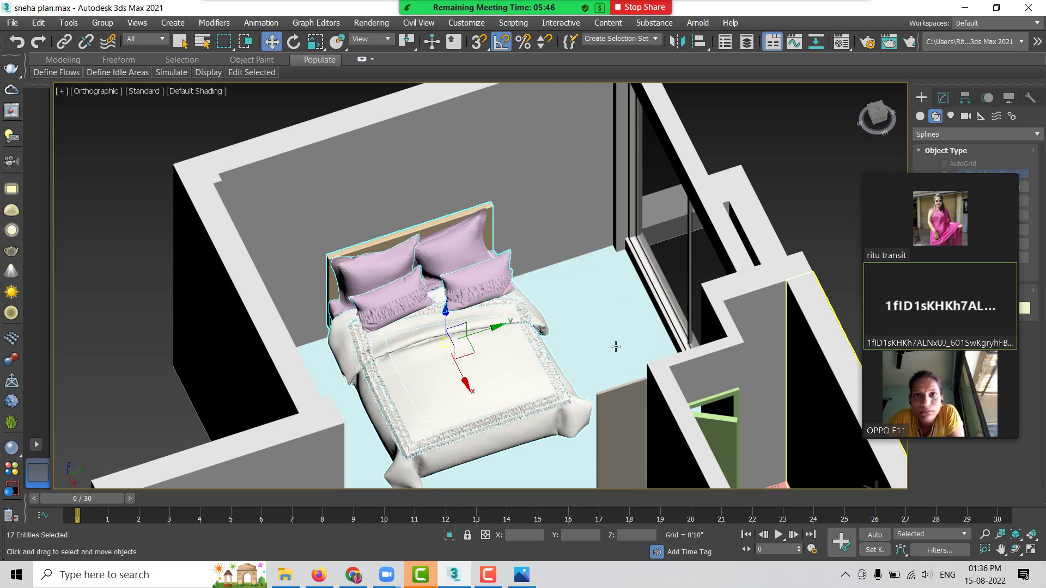
{"action": "left_click", "coordinate": [489, 280]}
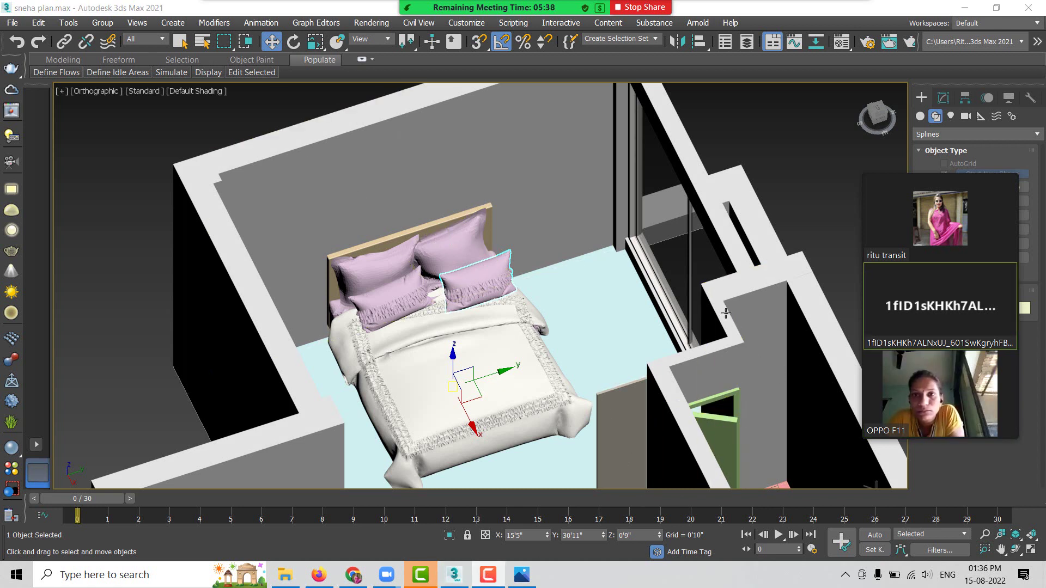
{"action": "left_click", "coordinate": [103, 22]}
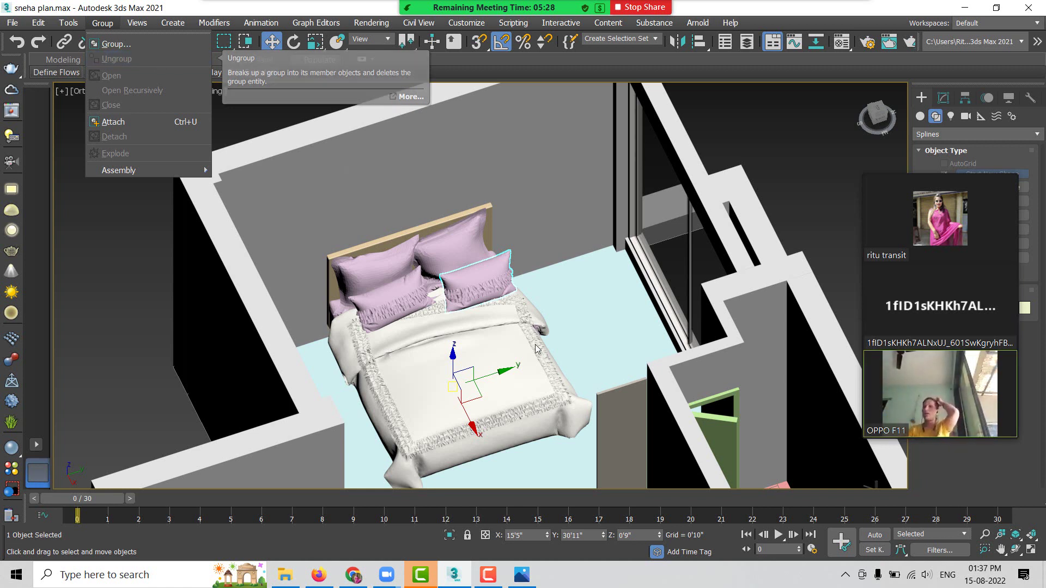
Step: Add the back-right, back-left and front-left pillows so all four pillows are selected
{"action": "left_click", "coordinate": [452, 250]}
{"action": "left_click", "coordinate": [452, 251], "text": "ctrl"}
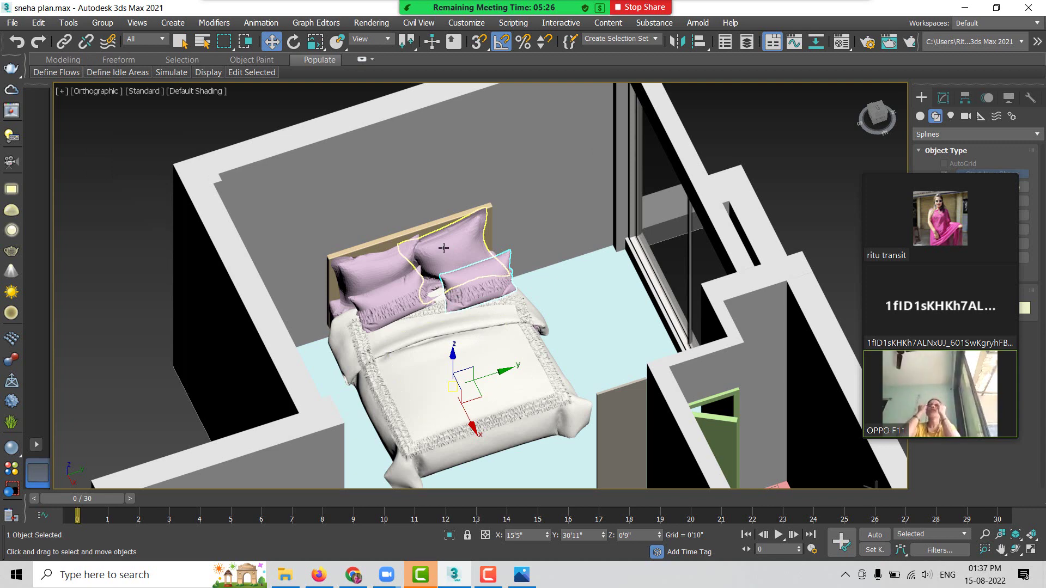
{"action": "left_click", "coordinate": [385, 271], "text": "ctrl"}
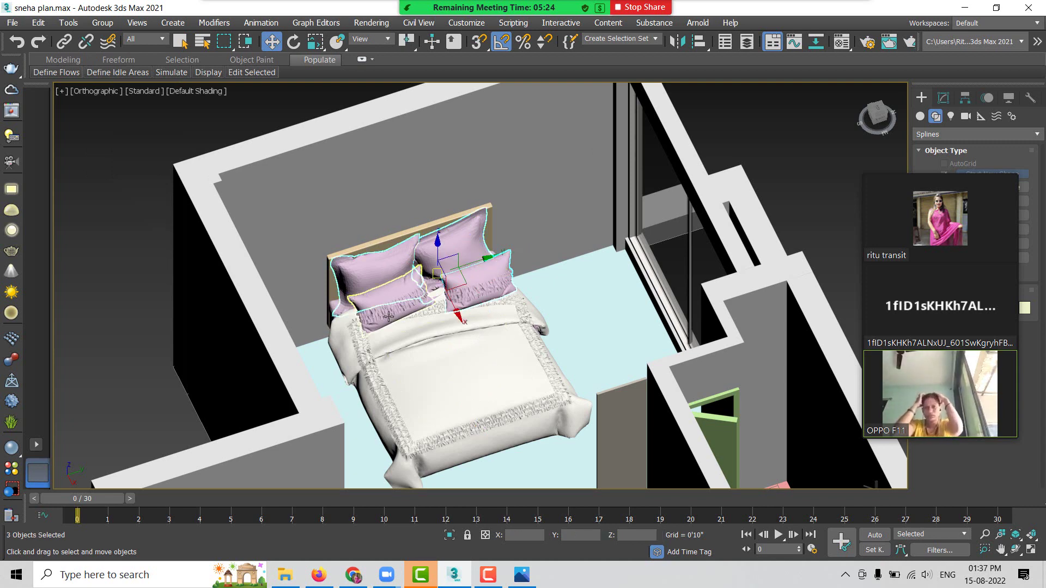
{"action": "left_click", "coordinate": [385, 312], "text": "ctrl"}
{"action": "mouse_move", "coordinate": [385, 312]}
{"action": "left_mouse_down"}
{"action": "mouse_move", "coordinate": [463, 337]}
{"action": "mouse_move", "coordinate": [464, 358]}
{"action": "mouse_move", "coordinate": [451, 244]}
{"action": "left_mouse_up"}
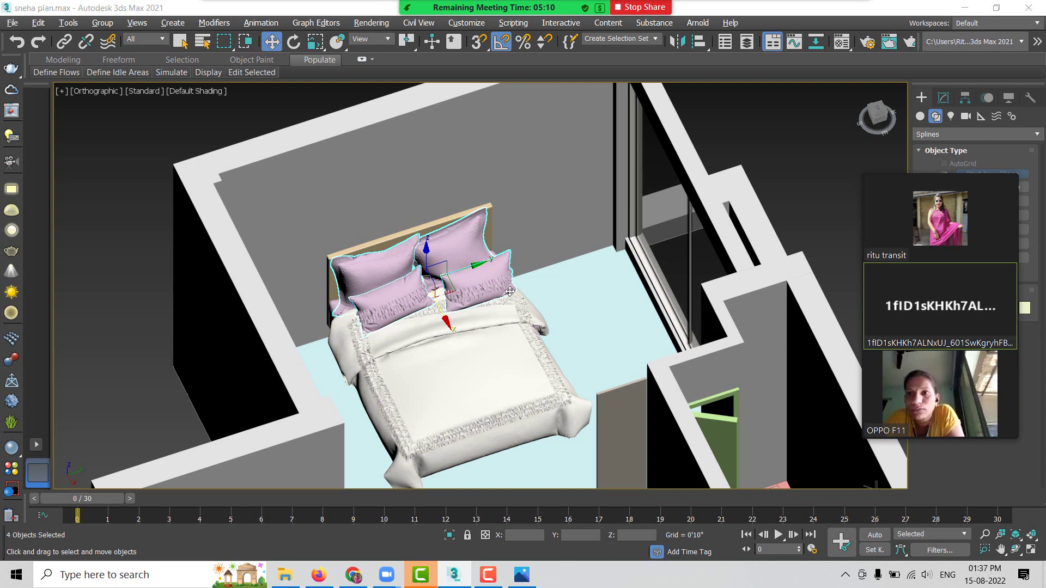
{"action": "key", "text": "alt+Tab"}
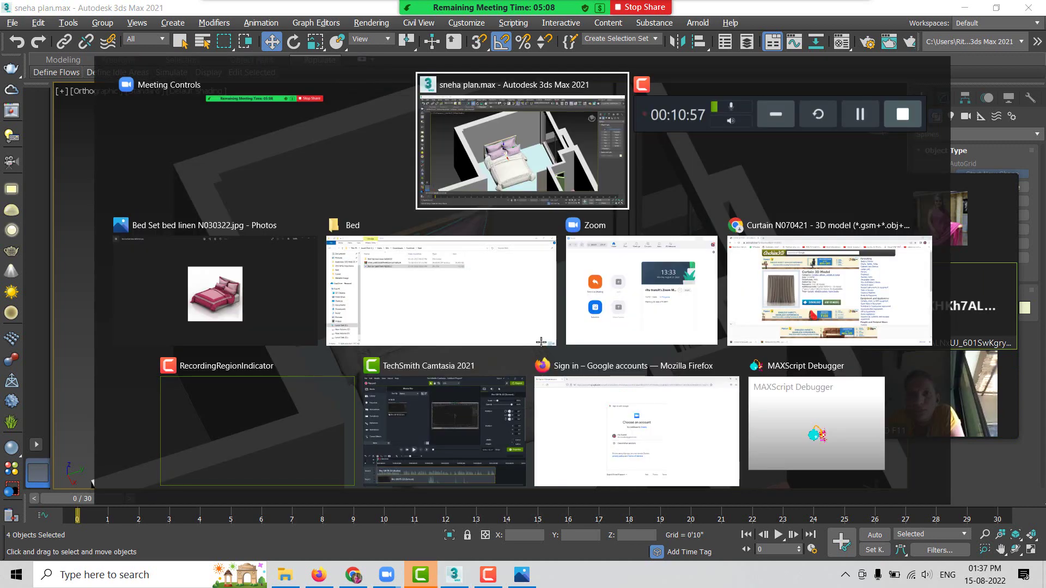
{"action": "key", "text": "alt+Tab"}
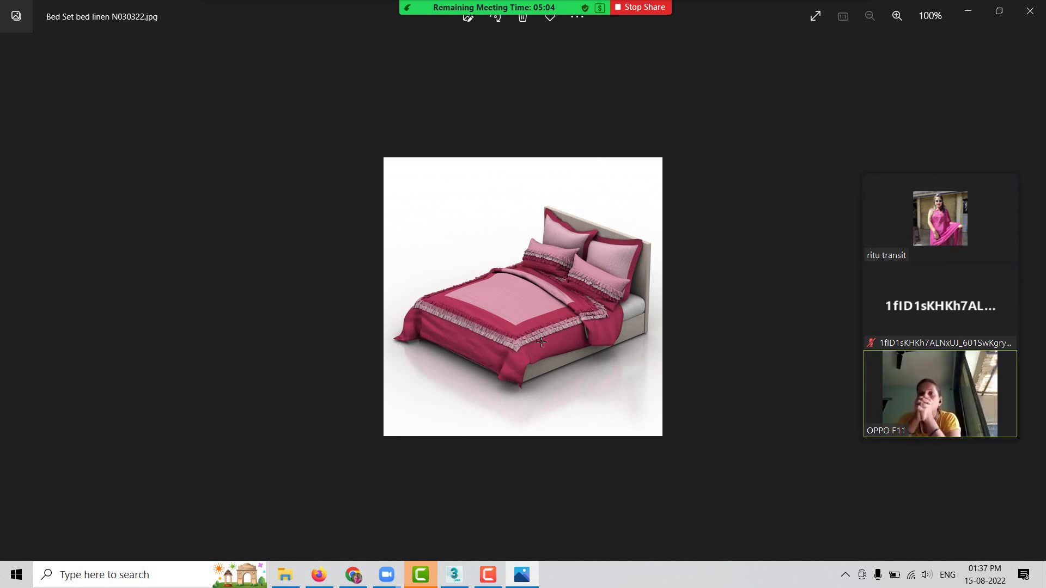
{"action": "key", "text": "alt+Tab"}
{"action": "key", "text": "alt+Tab"}
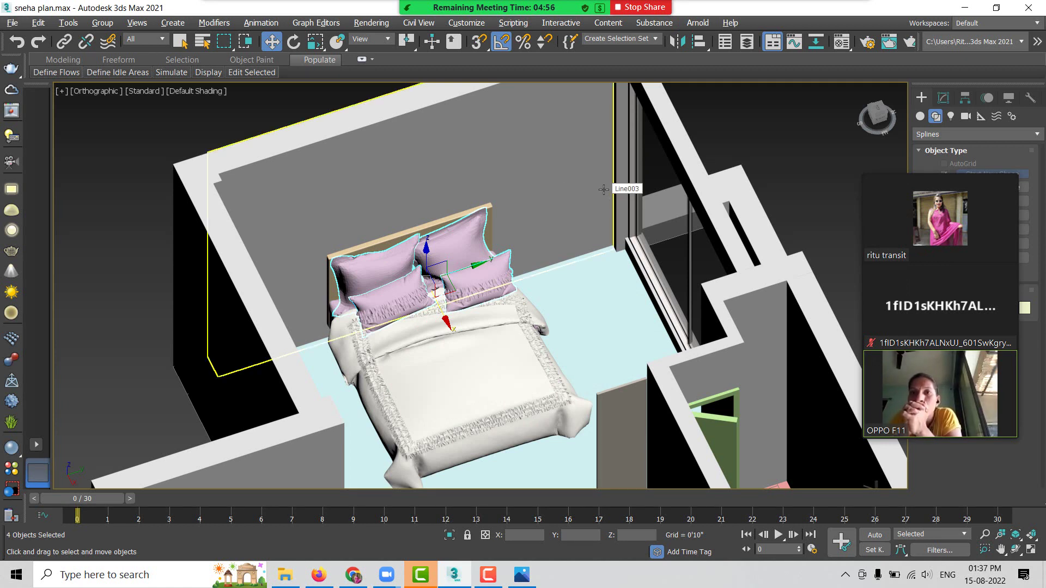
Step: In the Material Editor, edit Material #1 and open the map browser for its Diffuse channel
{"action": "key", "text": "m"}
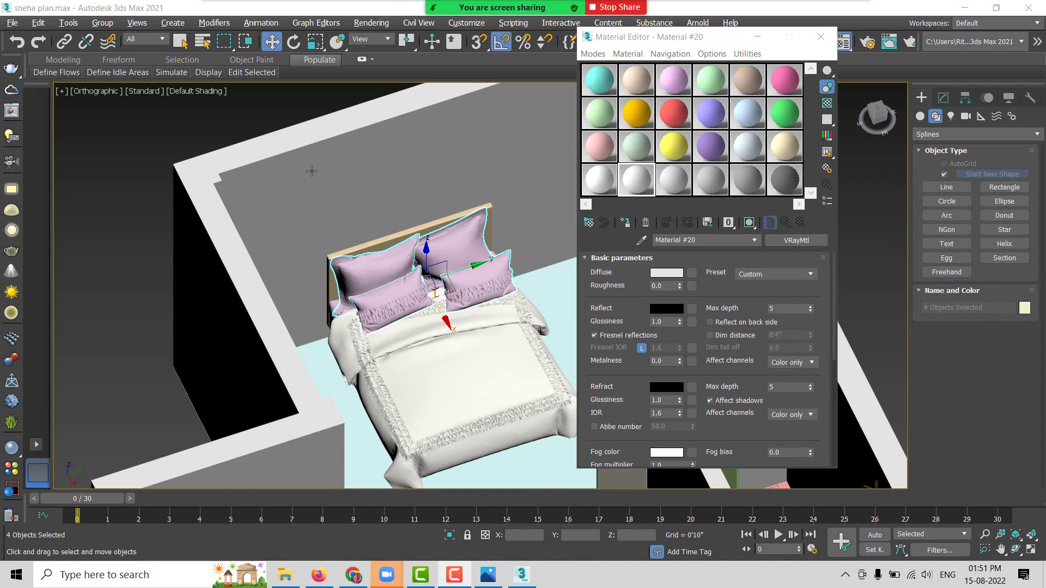
{"action": "middle_click_drag", "start_coordinate": [435, 245], "coordinate": [307, 177]}
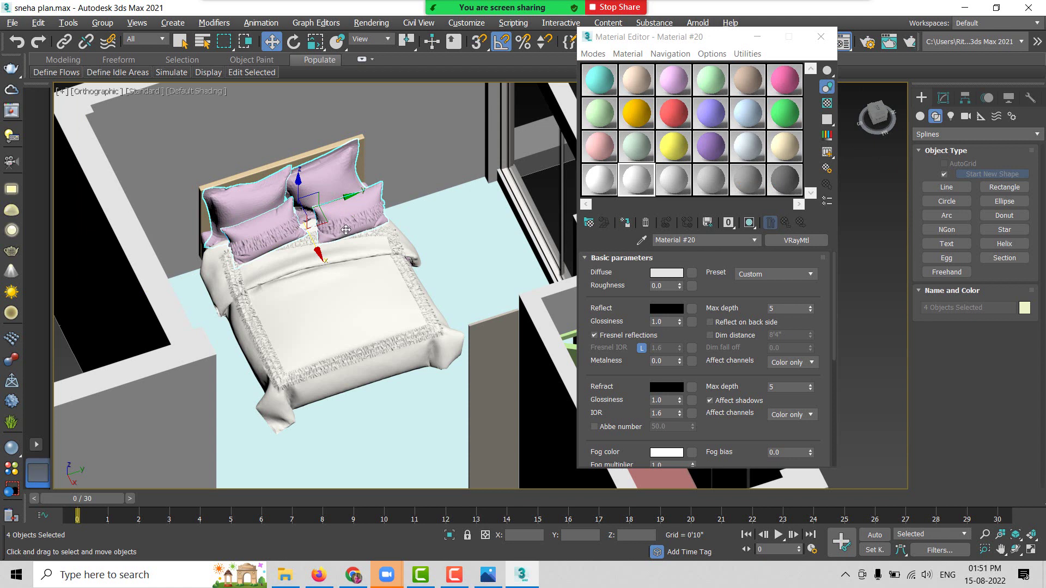
{"action": "left_click", "coordinate": [591, 79]}
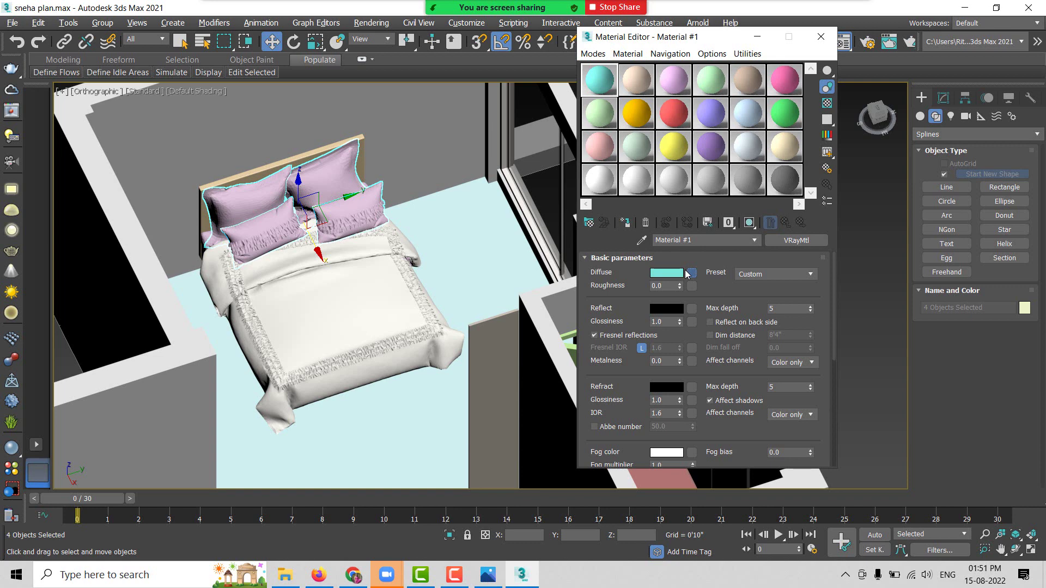
{"action": "left_click", "coordinate": [691, 273]}
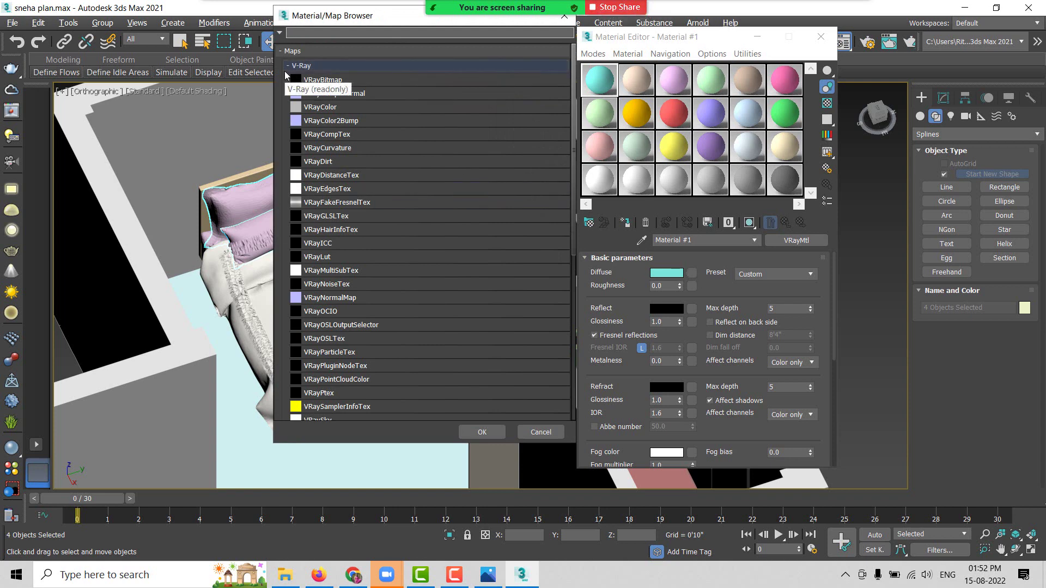
Step: Choose Bitmap from the General maps as Material #1's diffuse map
{"action": "key", "text": "XF86MonBrightnessUp"}
{"action": "key", "text": "XF86MonBrightnessUp"}
{"action": "left_click", "coordinate": [305, 64]}
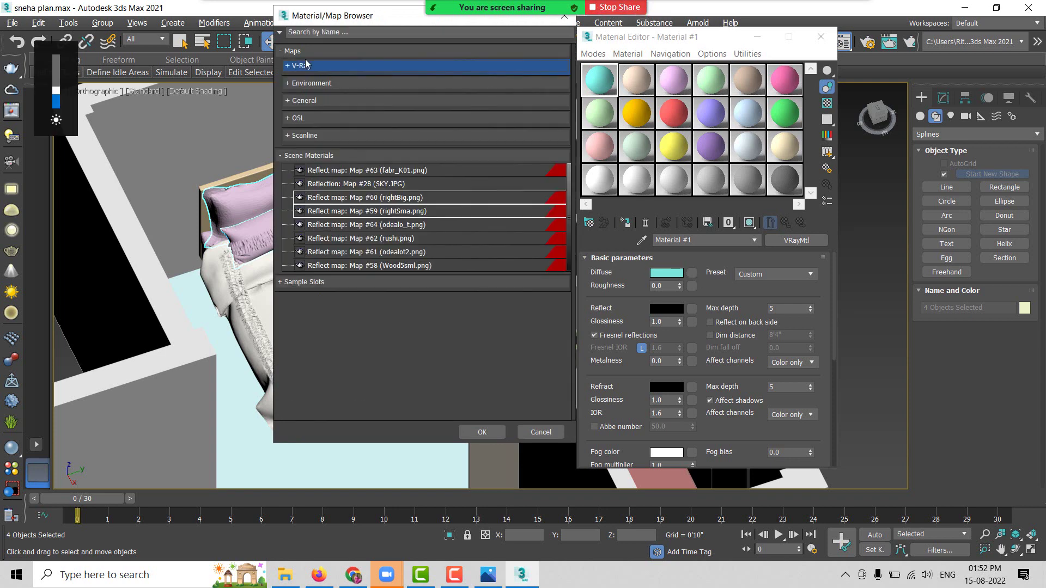
{"action": "left_click", "coordinate": [308, 101]}
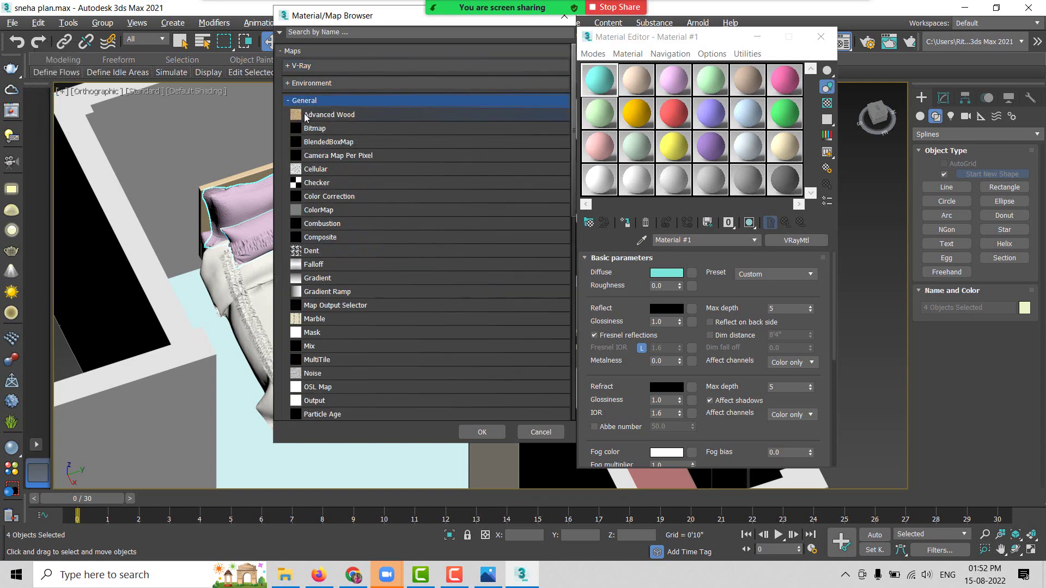
{"action": "double_click", "coordinate": [319, 129]}
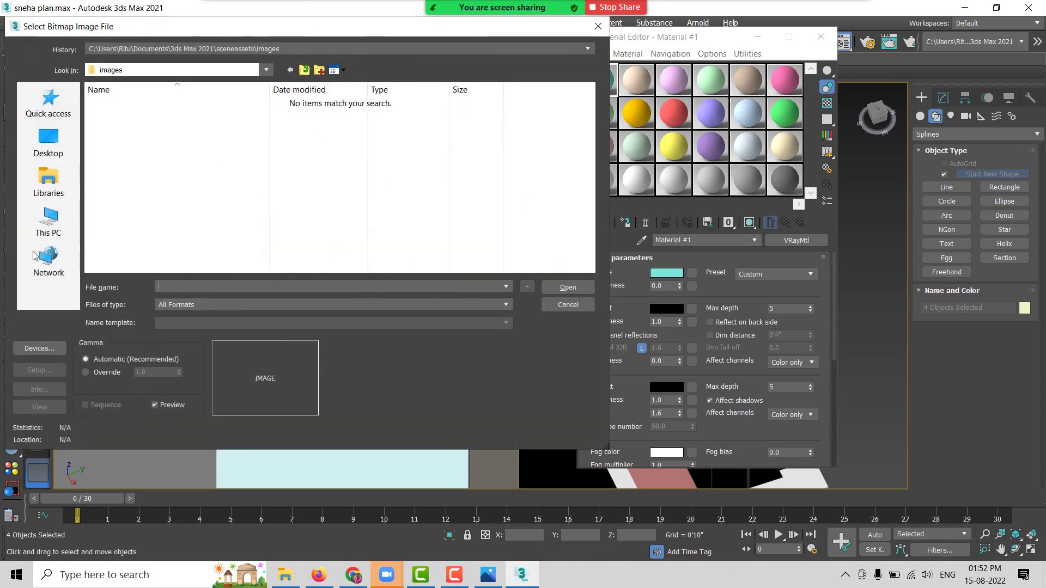
Step: Load odealot2 from Downloads > Furniture > Bed > Bed Set bed linen N030322
{"action": "left_click", "coordinate": [48, 236]}
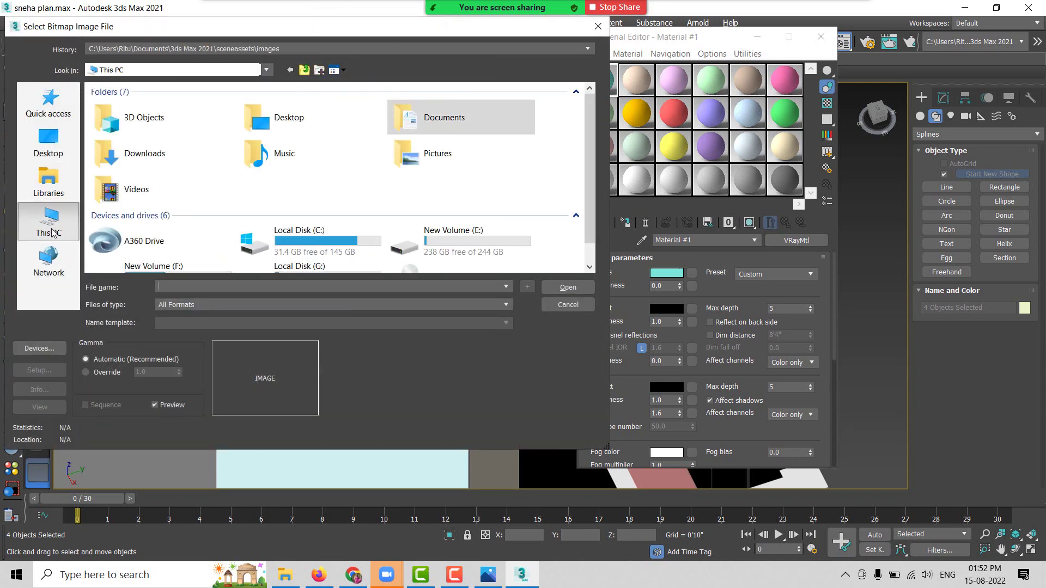
{"action": "left_click", "coordinate": [131, 162]}
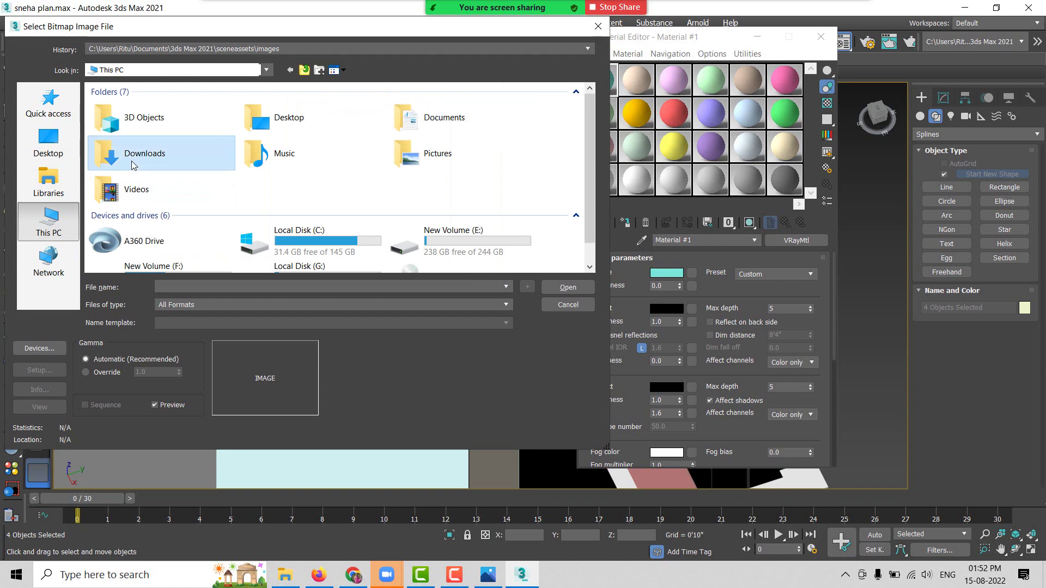
{"action": "double_click", "coordinate": [197, 162]}
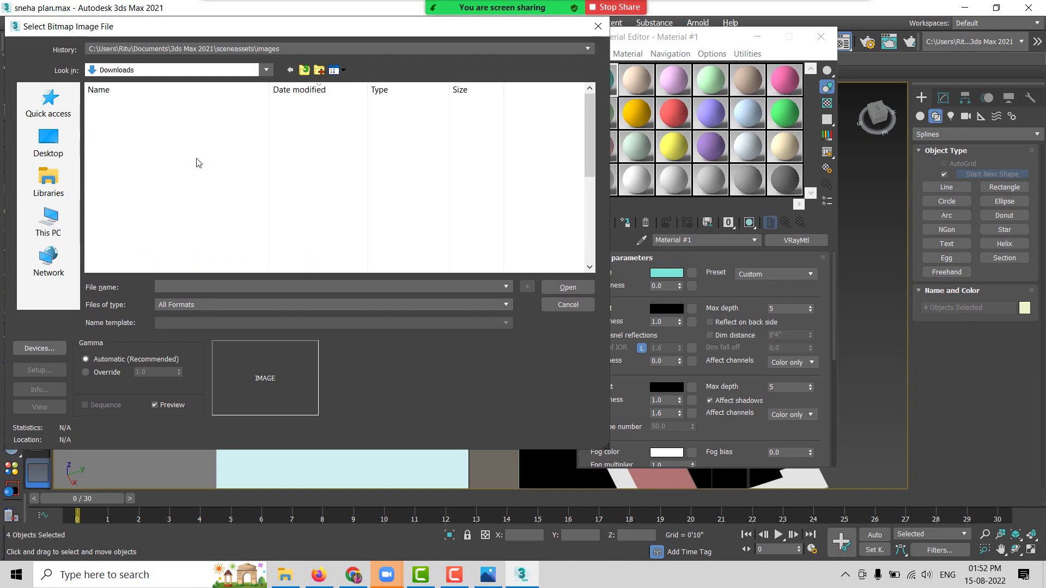
{"action": "double_click", "coordinate": [135, 144]}
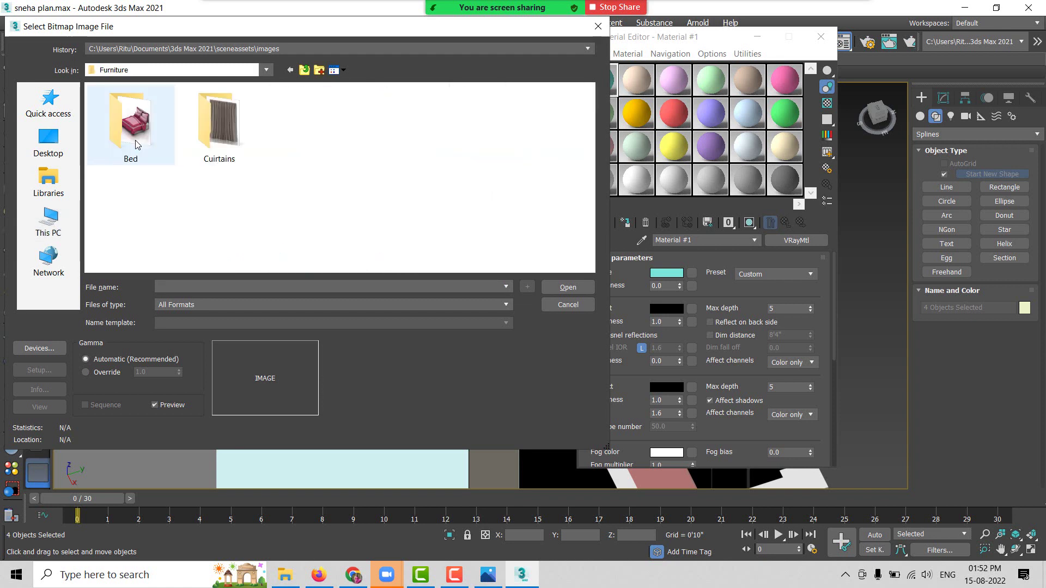
{"action": "double_click", "coordinate": [136, 144]}
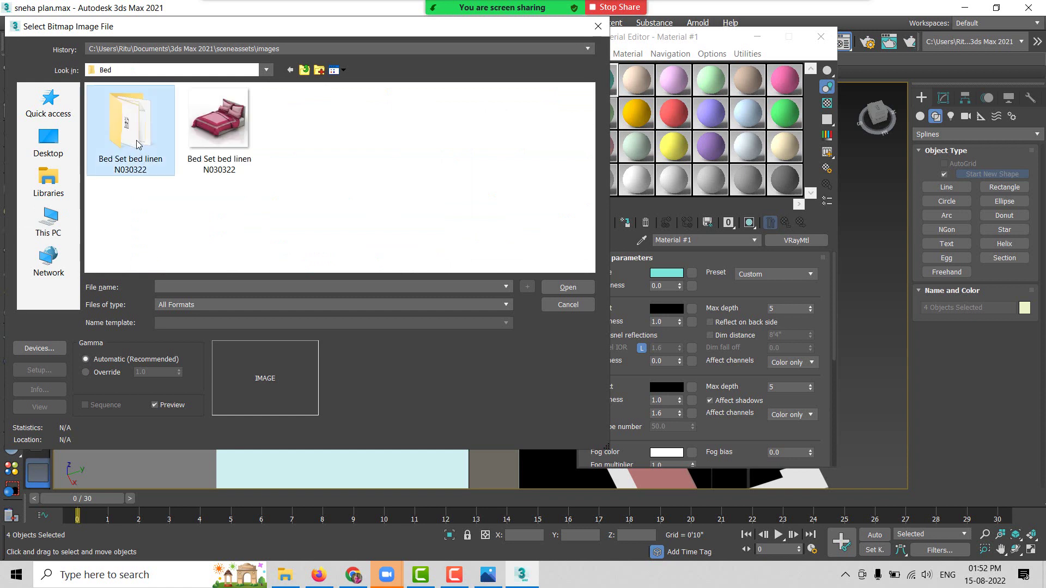
{"action": "double_click", "coordinate": [137, 144]}
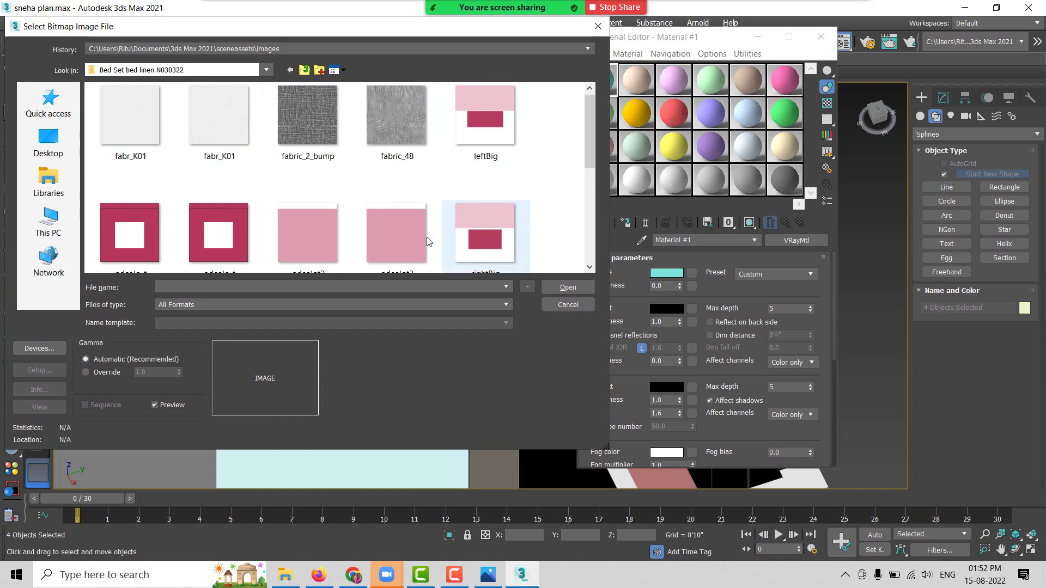
{"action": "scroll", "coordinate": [275, 180], "scroll_direction": "down", "scroll_amount": 5}
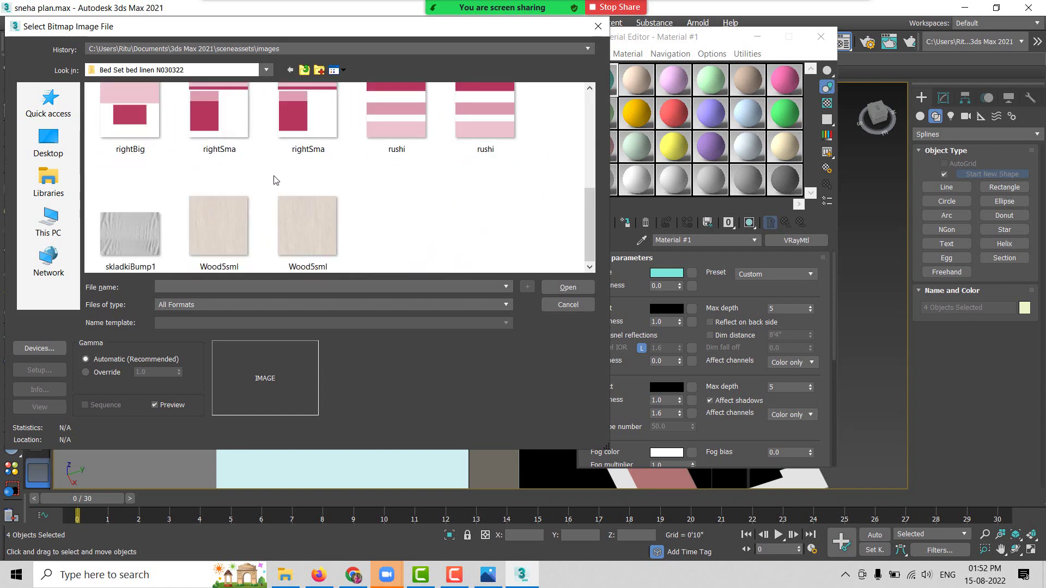
{"action": "scroll", "coordinate": [275, 180], "scroll_direction": "up", "scroll_amount": 2}
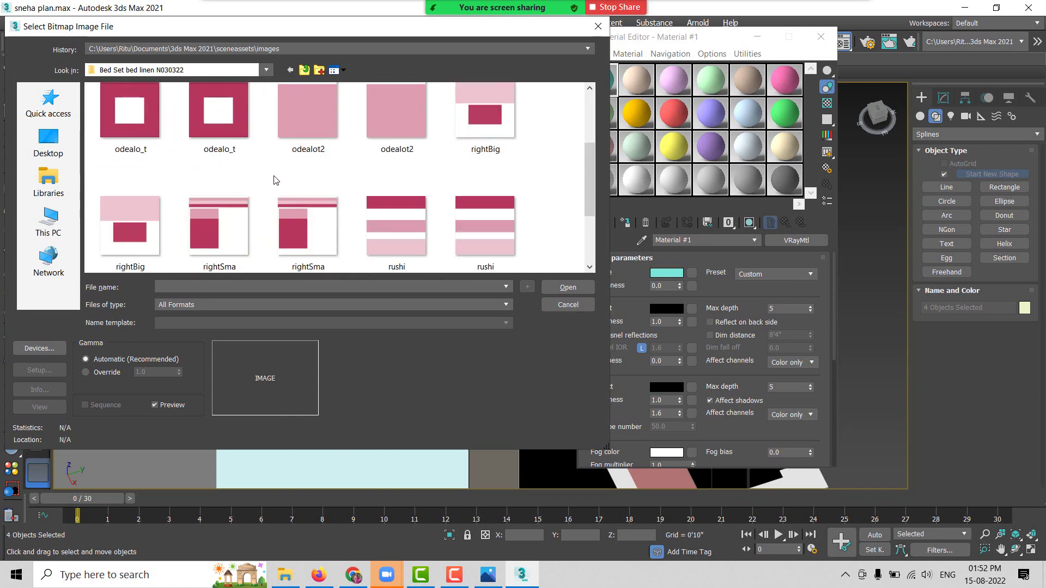
{"action": "scroll", "coordinate": [275, 180], "scroll_direction": "up", "scroll_amount": 2}
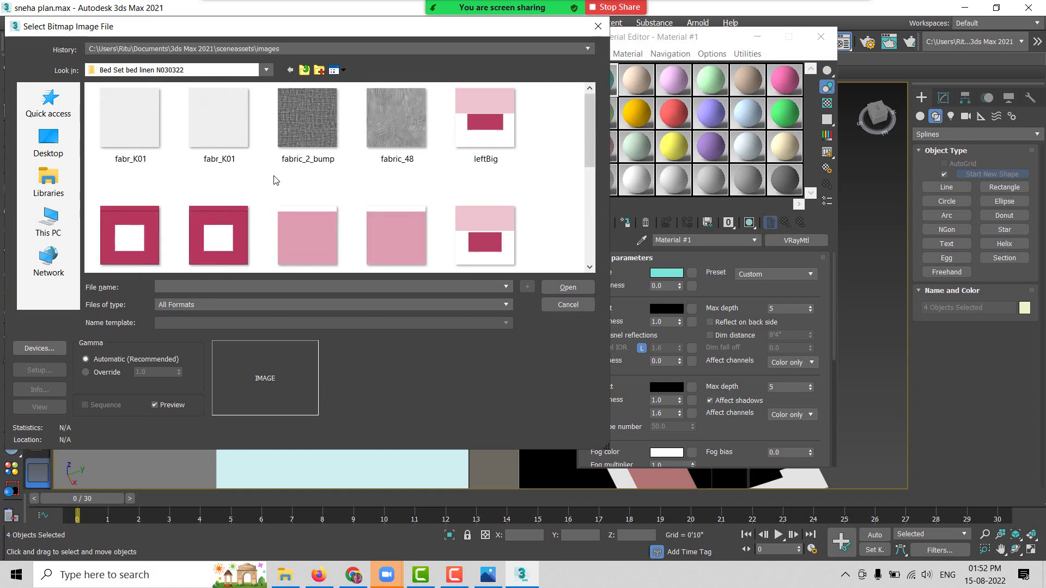
{"action": "scroll", "coordinate": [351, 193], "scroll_direction": "down", "scroll_amount": 2}
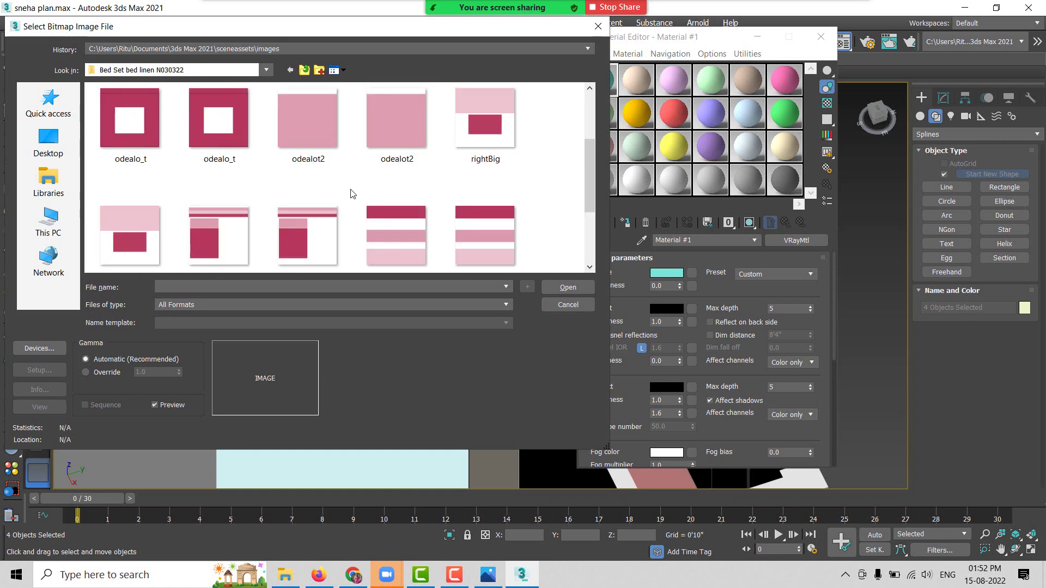
{"action": "double_click", "coordinate": [316, 158]}
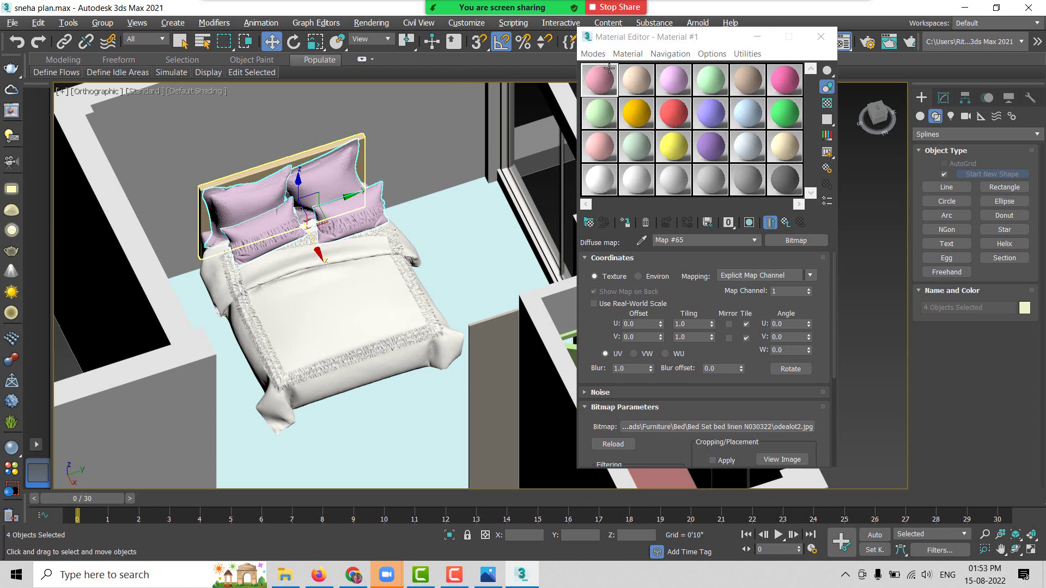
Step: Assign Material #1 to the four pillows and display its pink texture in the viewport
{"action": "left_click", "coordinate": [627, 223]}
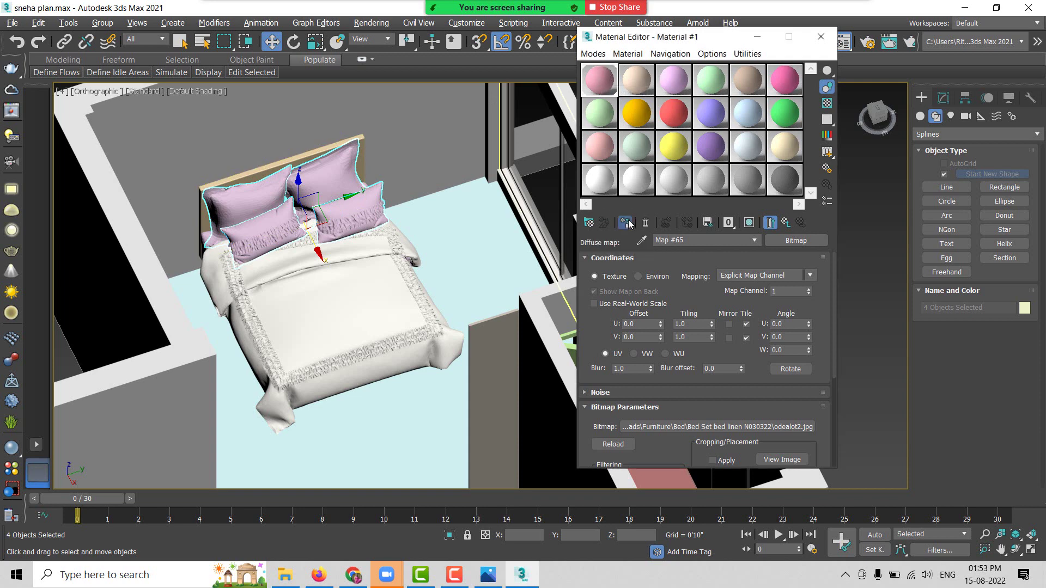
{"action": "left_click", "coordinate": [750, 226]}
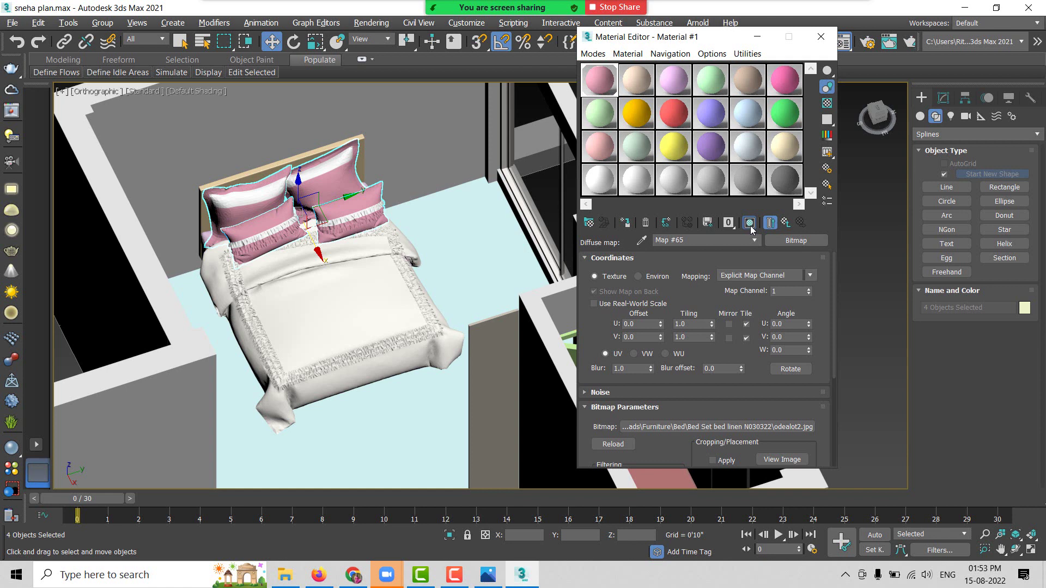
{"action": "left_click", "coordinate": [308, 155]}
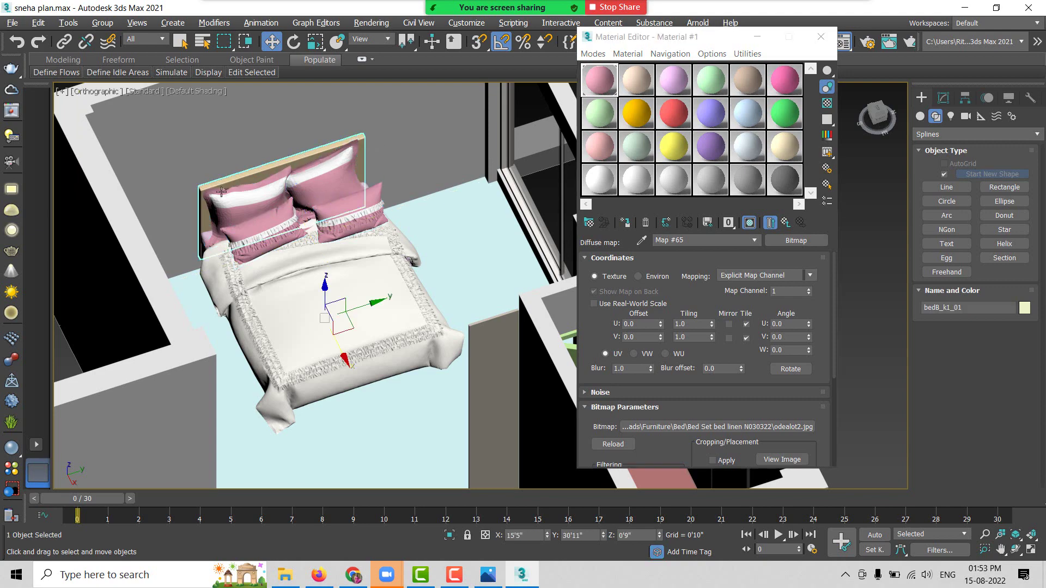
Step: Orbit and zoom around the bed and select two bed-frame objects
{"action": "mouse_move", "coordinate": [221, 192]}
{"action": "middle_mouse_down", "text": "alt"}
{"action": "mouse_move", "coordinate": [273, 200]}
{"action": "mouse_move", "coordinate": [168, 197]}
{"action": "mouse_move", "coordinate": [326, 245]}
{"action": "middle_mouse_up", "text": "alt"}
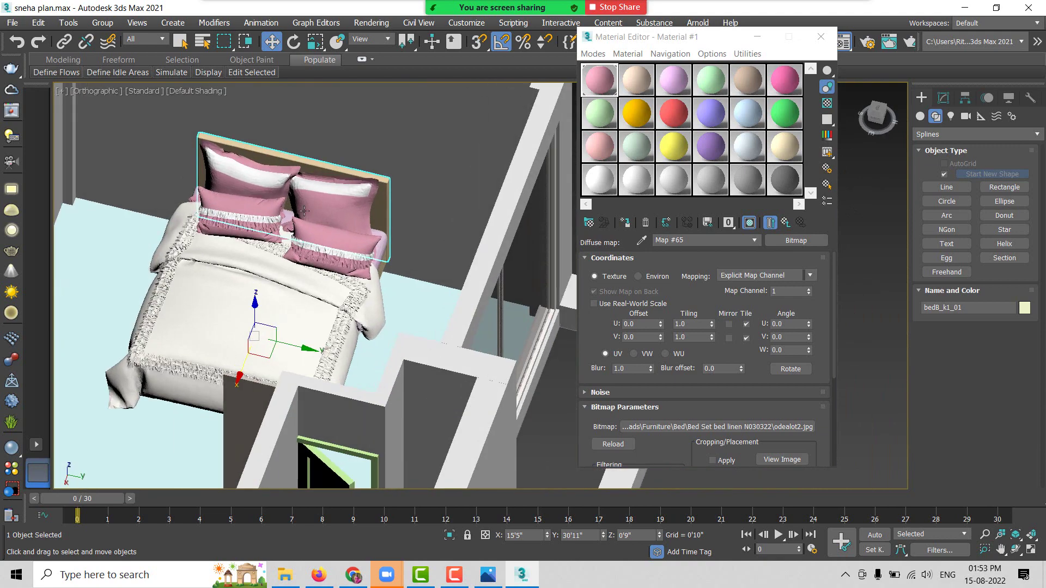
{"action": "scroll", "coordinate": [403, 275], "scroll_direction": "up", "scroll_amount": 5}
{"action": "left_click", "coordinate": [404, 276]}
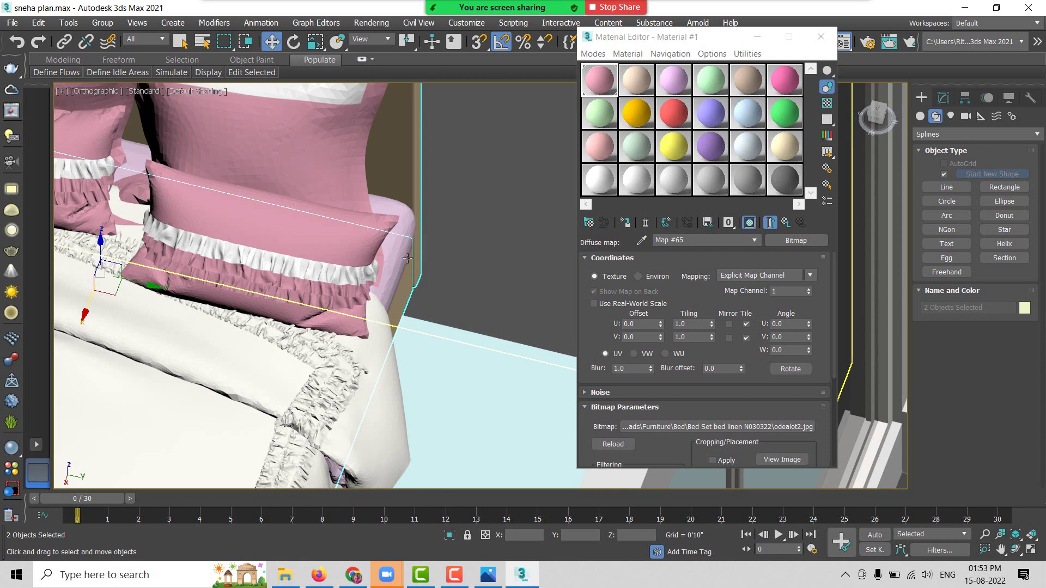
{"action": "scroll", "coordinate": [407, 260], "scroll_direction": "down", "scroll_amount": 5}
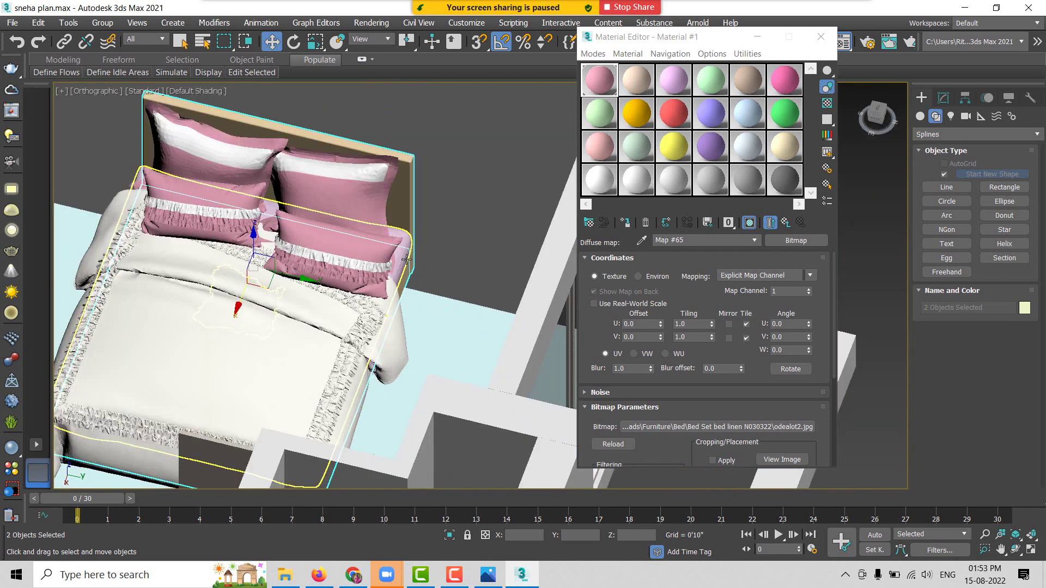
Step: Give the second sample material a Wood5sml.jpg bitmap as its diffuse map
{"action": "left_click", "coordinate": [641, 89]}
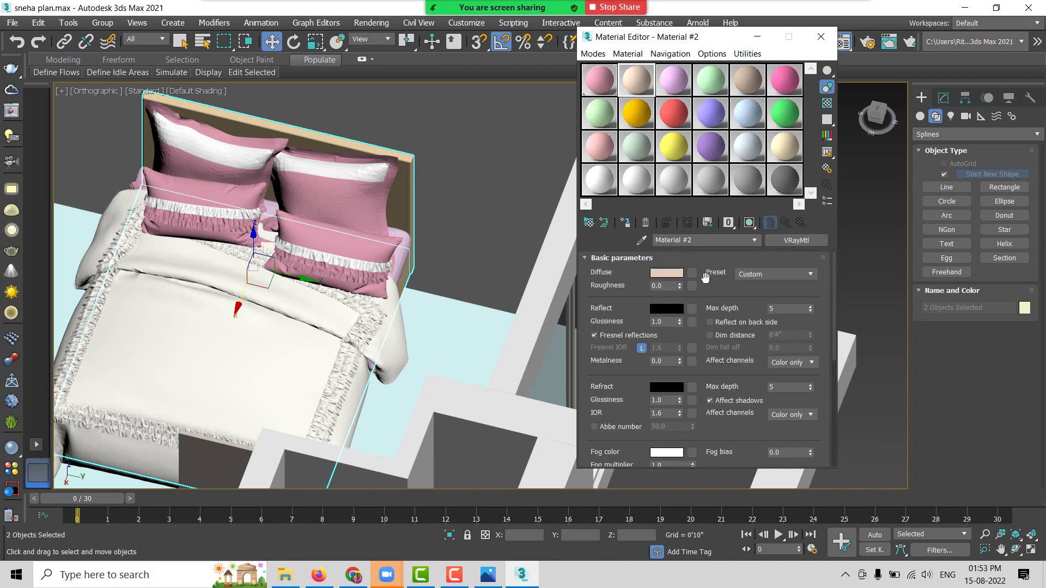
{"action": "left_click", "coordinate": [693, 275]}
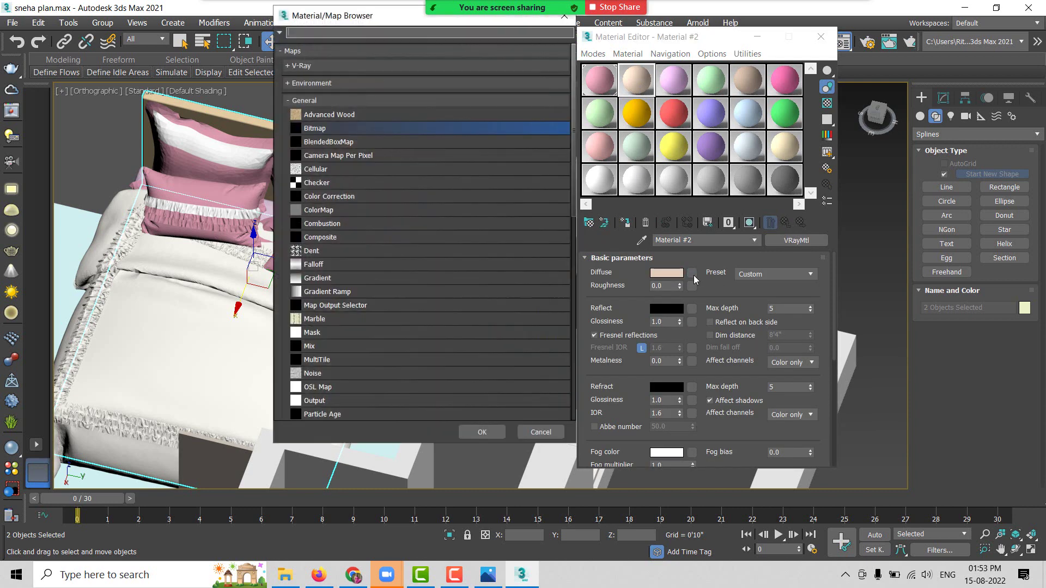
{"action": "double_click", "coordinate": [332, 128]}
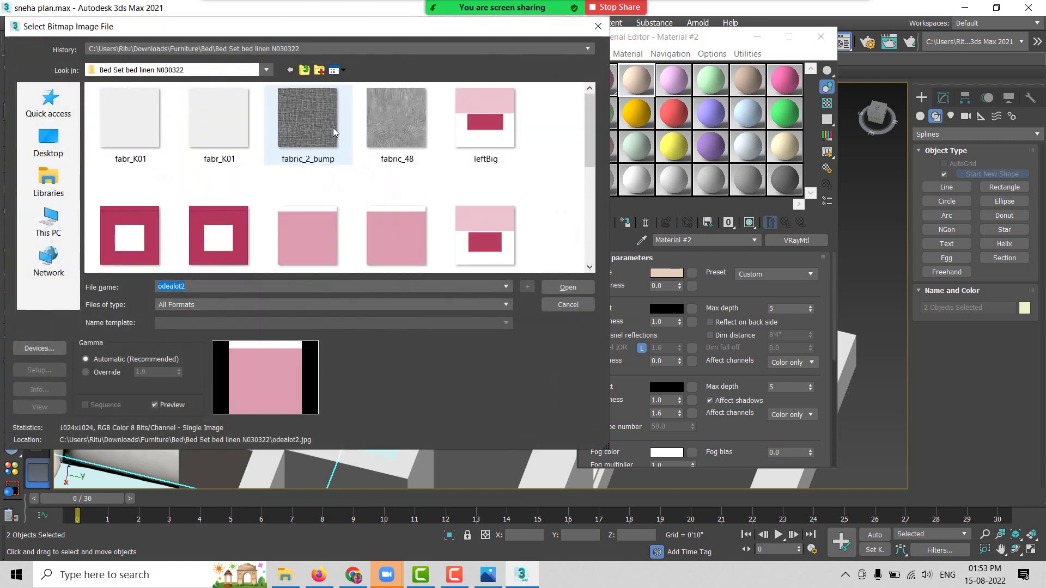
{"action": "left_click", "coordinate": [490, 576]}
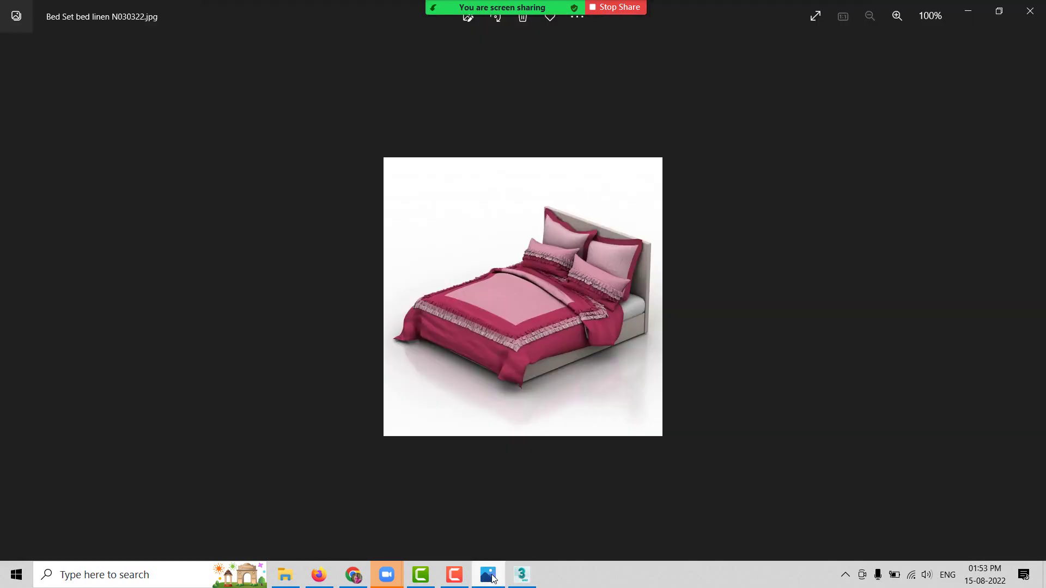
{"action": "left_click", "coordinate": [523, 575]}
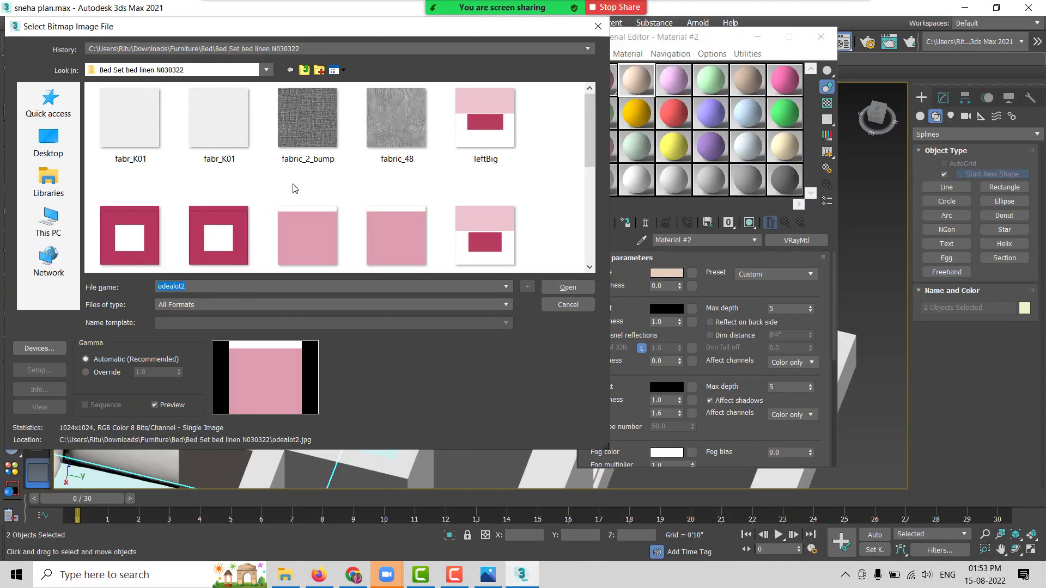
{"action": "scroll", "coordinate": [294, 188], "scroll_direction": "down", "scroll_amount": 2}
{"action": "scroll", "coordinate": [297, 190], "scroll_direction": "down", "scroll_amount": 2}
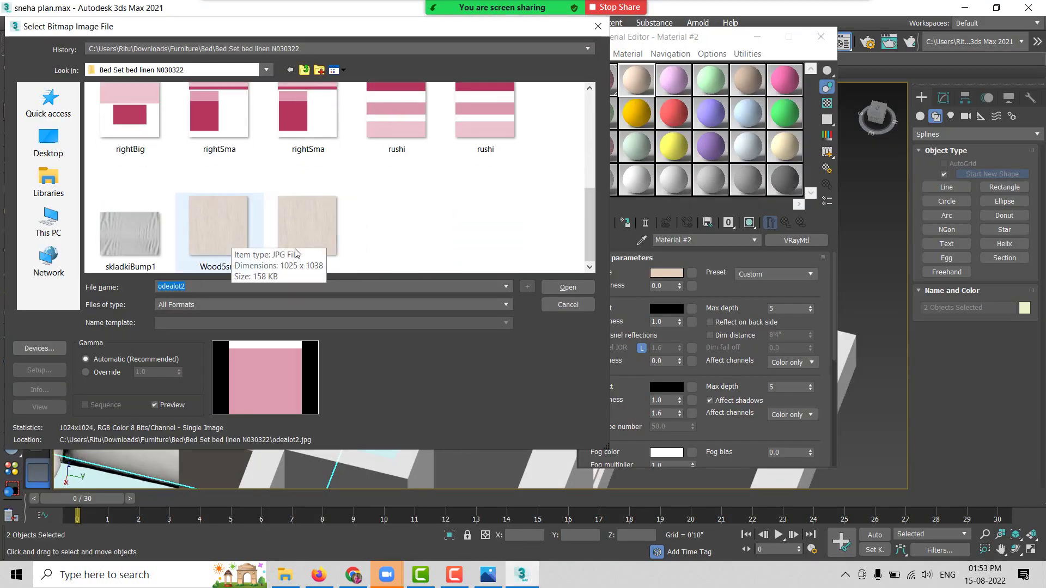
{"action": "left_click", "coordinate": [247, 243]}
{"action": "left_click", "coordinate": [570, 290]}
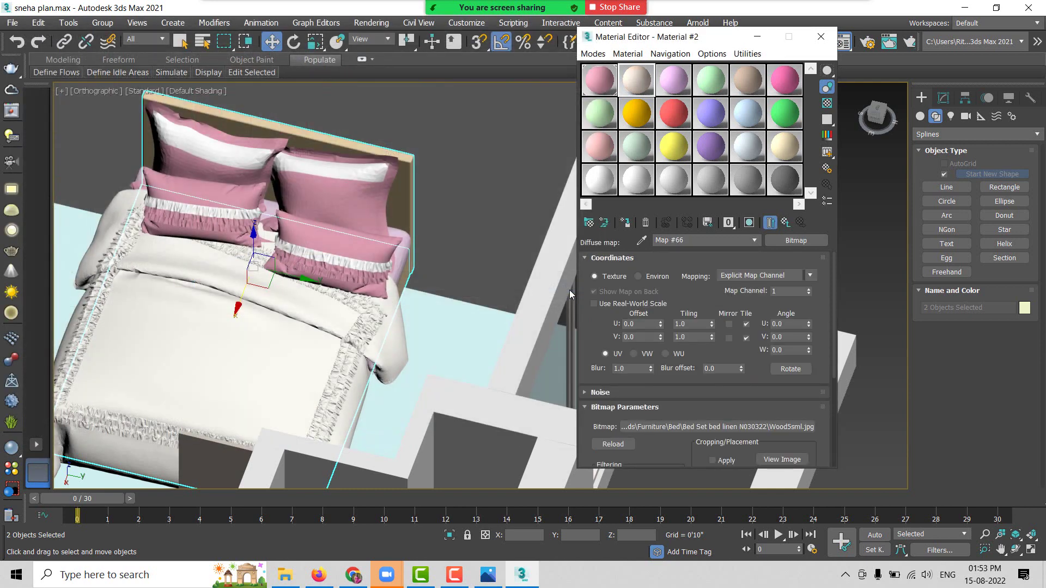
Step: Assign the material, renamed gth, to the two bed objects and show it in the viewport
{"action": "left_click", "coordinate": [626, 224]}
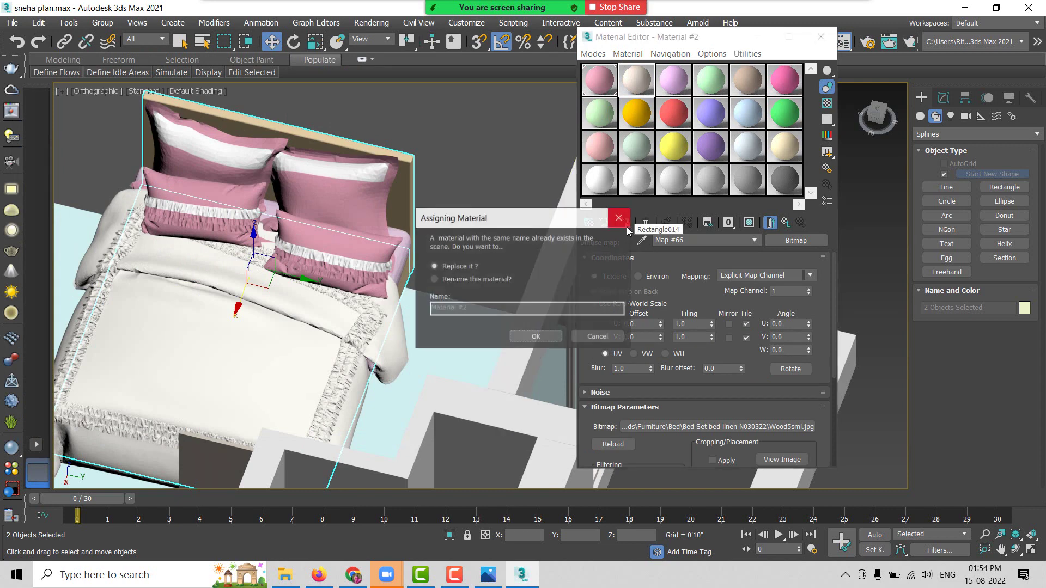
{"action": "left_click", "coordinate": [481, 279]}
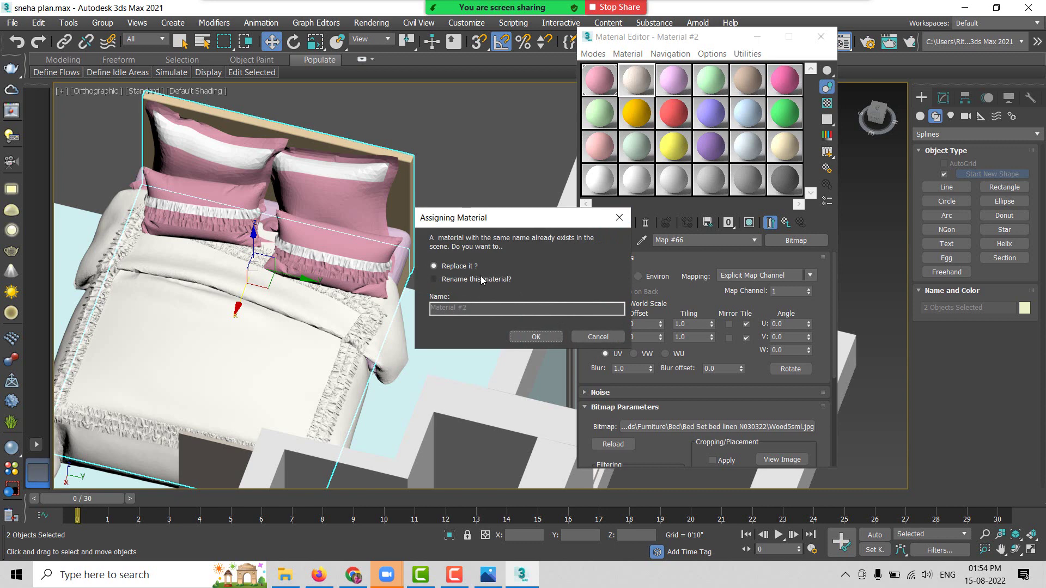
{"action": "left_click_drag", "start_coordinate": [495, 311], "coordinate": [423, 310]}
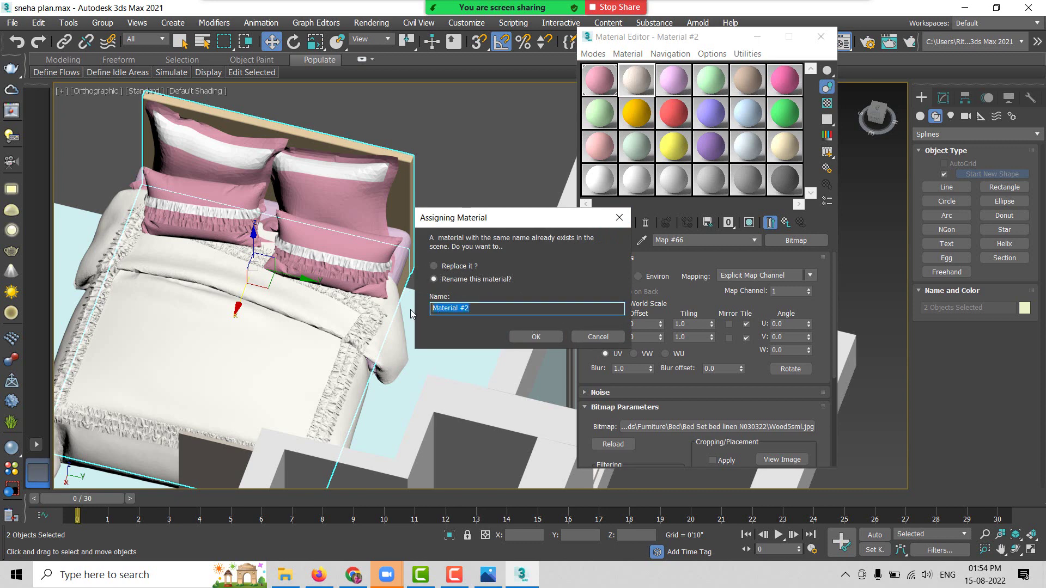
{"action": "type", "text": "gth"}
{"action": "left_click", "coordinate": [529, 341]}
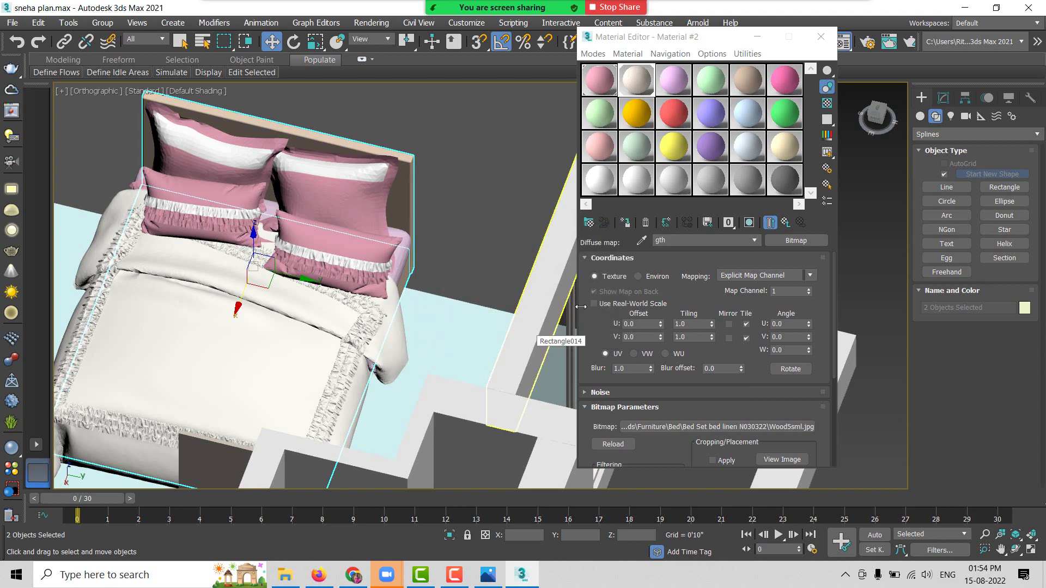
{"action": "left_click", "coordinate": [751, 224]}
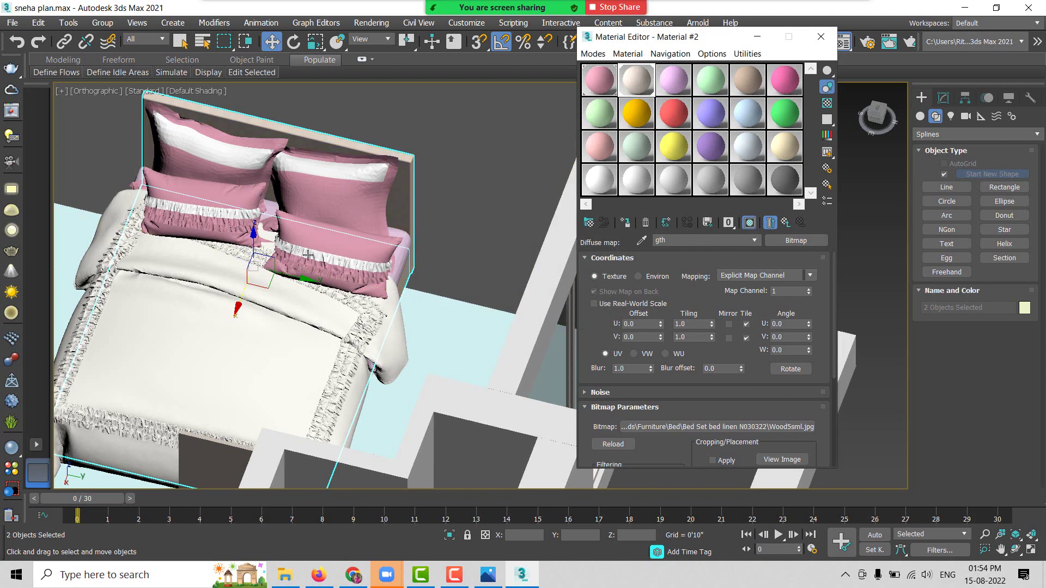
{"action": "mouse_move", "coordinate": [326, 272]}
{"action": "middle_mouse_down", "text": "alt"}
{"action": "mouse_move", "coordinate": [347, 262]}
{"action": "mouse_move", "coordinate": [348, 239]}
{"action": "middle_mouse_up", "text": "alt"}
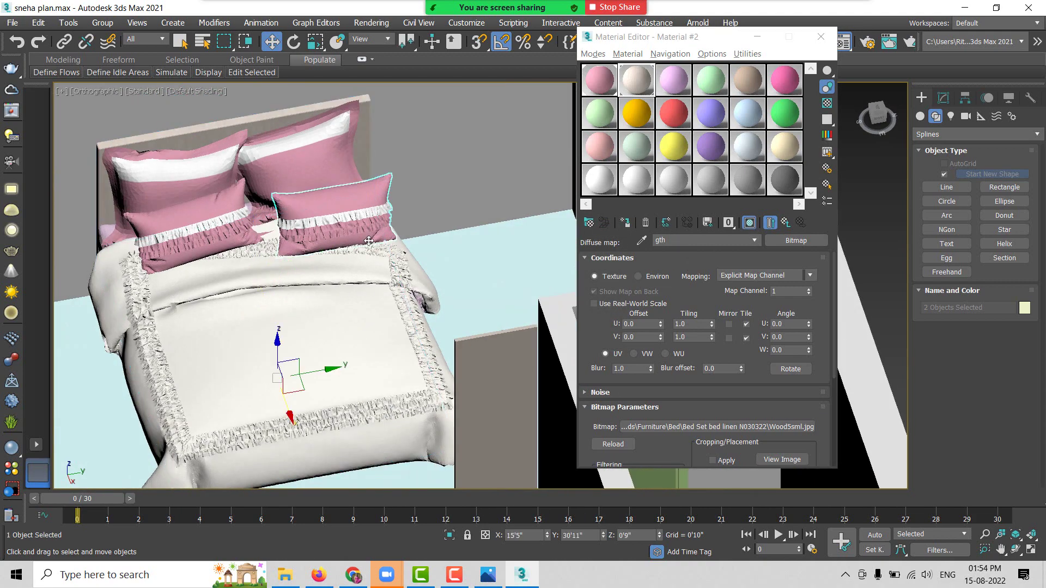
{"action": "left_click", "coordinate": [349, 218]}
{"action": "scroll", "coordinate": [233, 143], "scroll_direction": "up", "scroll_amount": 5}
{"action": "scroll", "coordinate": [233, 144], "scroll_direction": "up", "scroll_amount": 5}
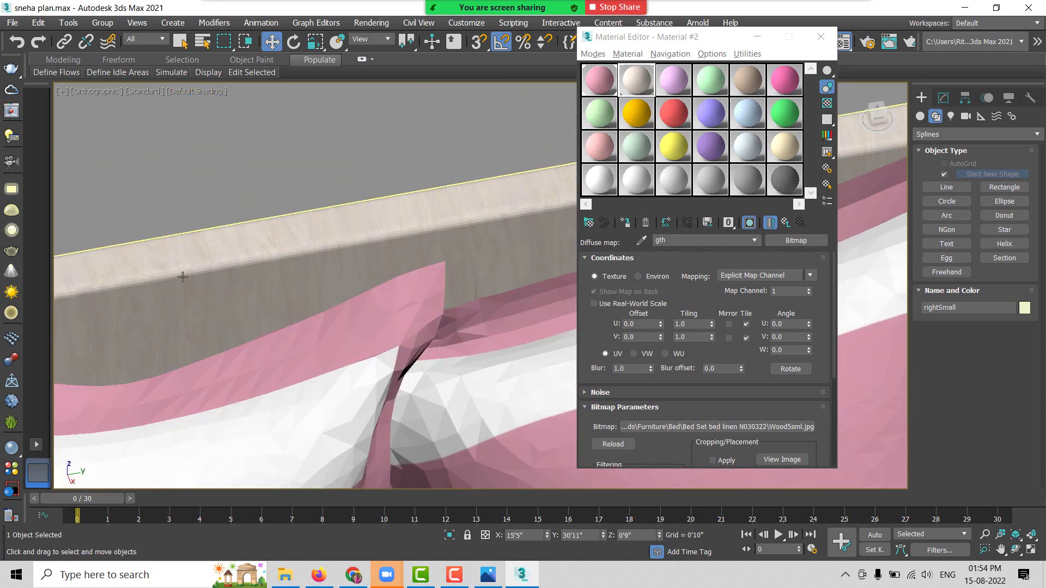
{"action": "scroll", "coordinate": [242, 275], "scroll_direction": "down", "scroll_amount": 3}
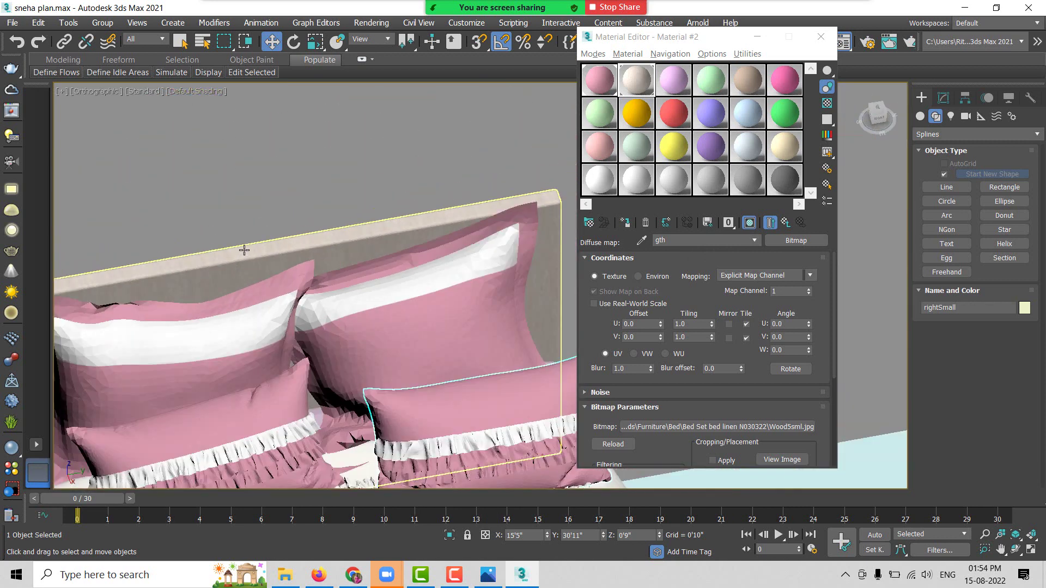
{"action": "scroll", "coordinate": [245, 245], "scroll_direction": "down", "scroll_amount": 3}
{"action": "scroll", "coordinate": [248, 206], "scroll_direction": "down", "scroll_amount": 2}
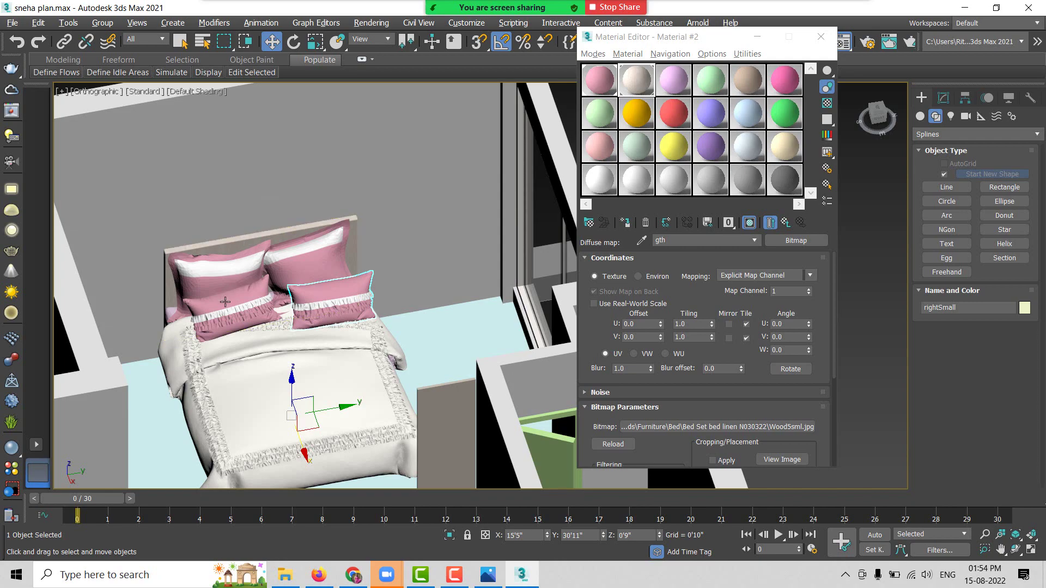
{"action": "middle_click_drag", "start_coordinate": [243, 272], "coordinate": [238, 292], "text": "alt"}
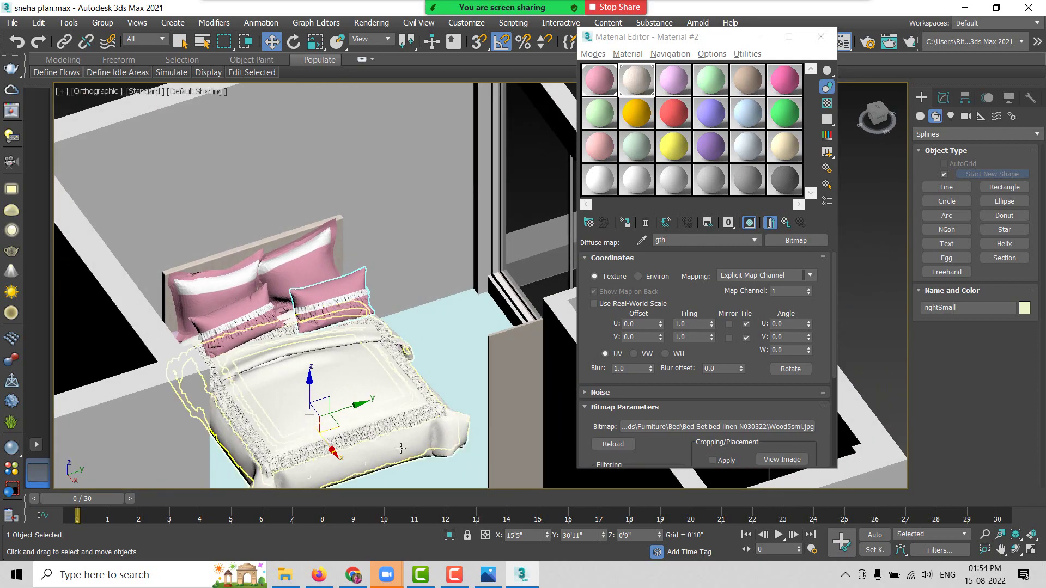
{"action": "left_click", "coordinate": [486, 579]}
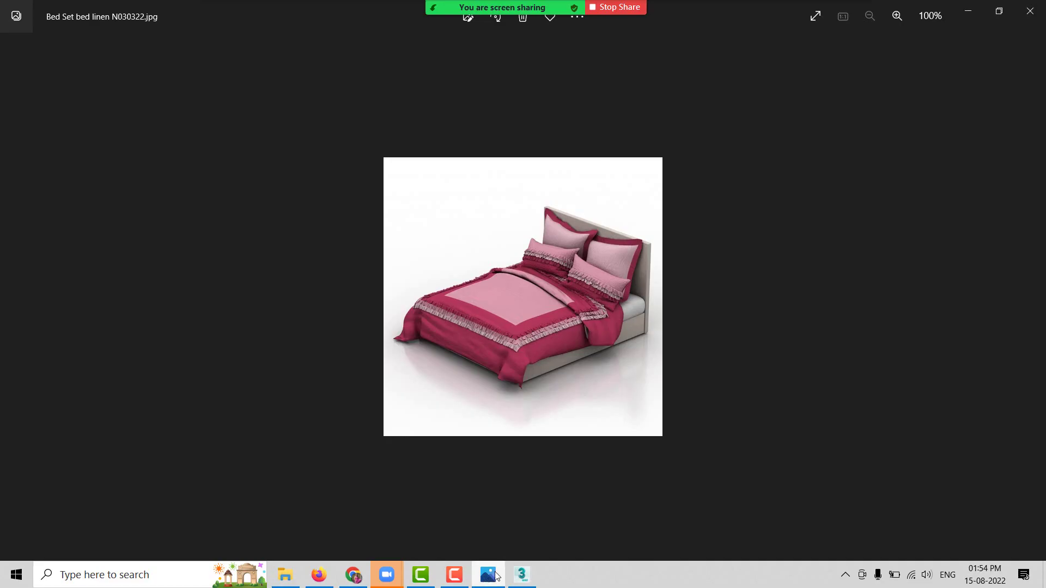
{"action": "left_click", "coordinate": [521, 575]}
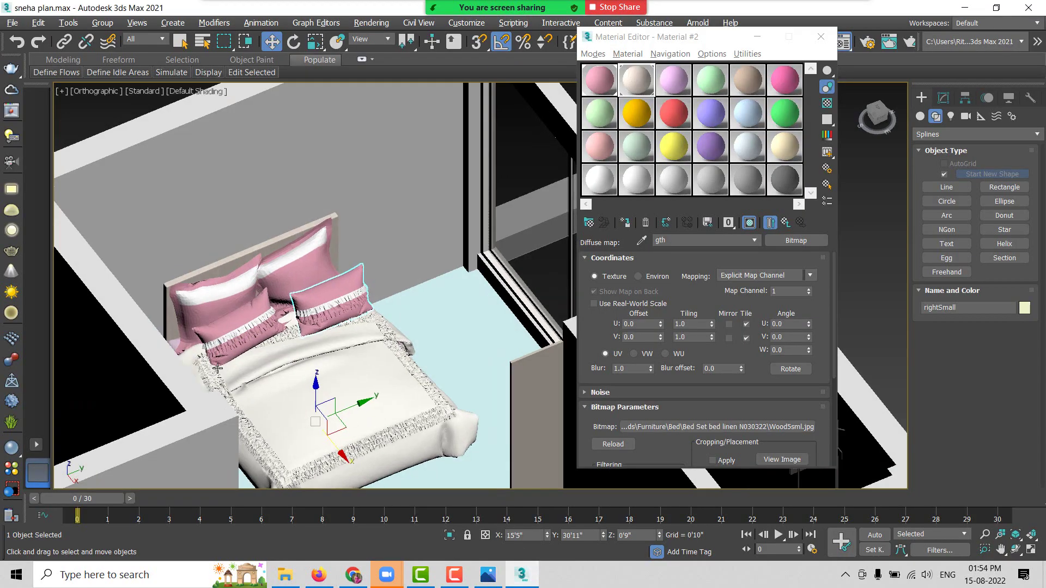
{"action": "scroll", "coordinate": [217, 369], "scroll_direction": "up", "scroll_amount": 1}
{"action": "scroll", "coordinate": [215, 366], "scroll_direction": "up", "scroll_amount": 3}
{"action": "scroll", "coordinate": [210, 362], "scroll_direction": "up", "scroll_amount": 2}
{"action": "scroll", "coordinate": [201, 355], "scroll_direction": "up", "scroll_amount": 2}
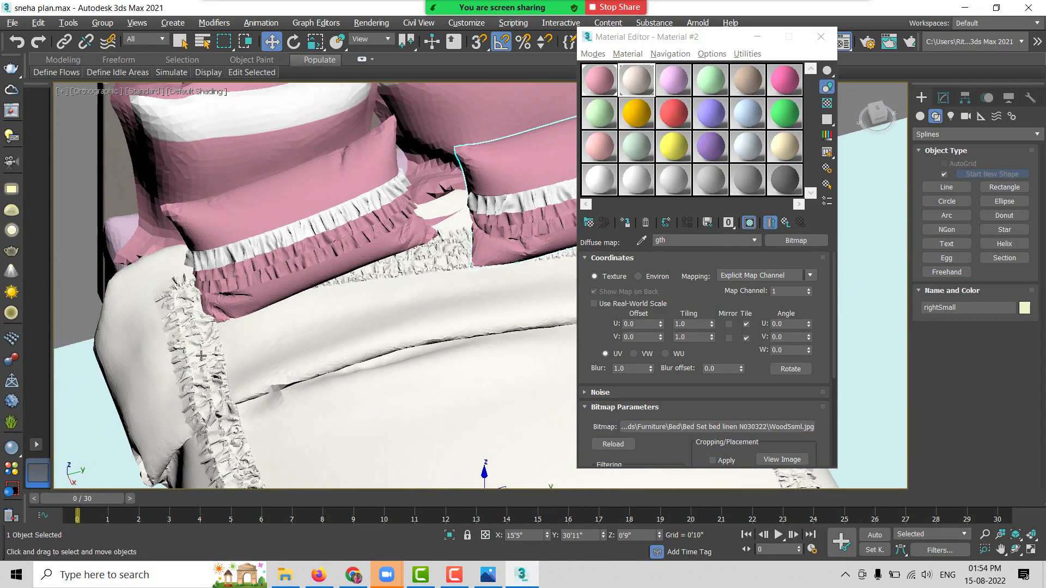
{"action": "left_click", "coordinate": [201, 355]}
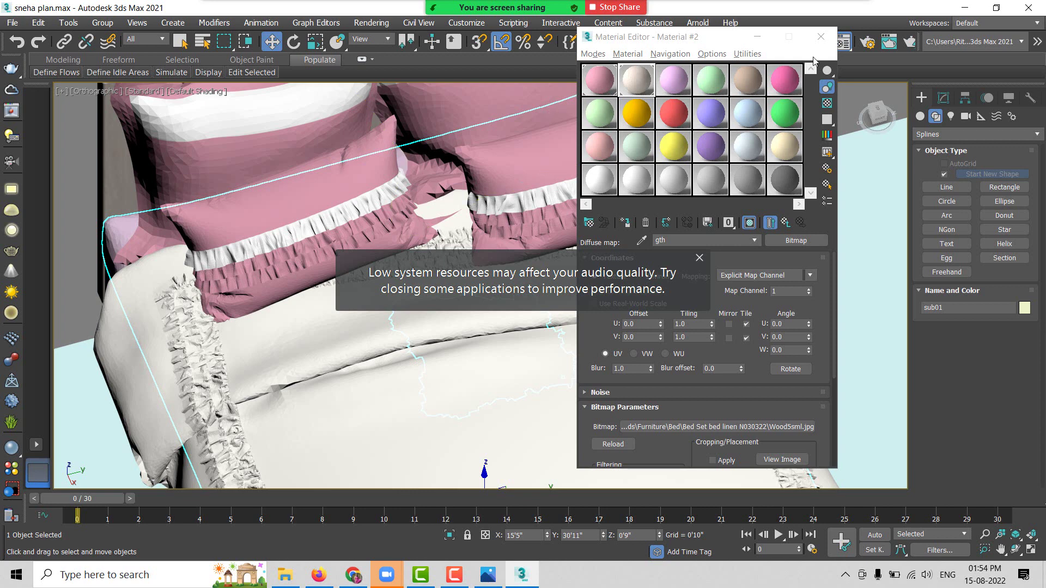
Step: Set up Material #3 with fabr_K01.jpg as its diffuse bitmap, shown in the viewport
{"action": "left_click", "coordinate": [686, 80]}
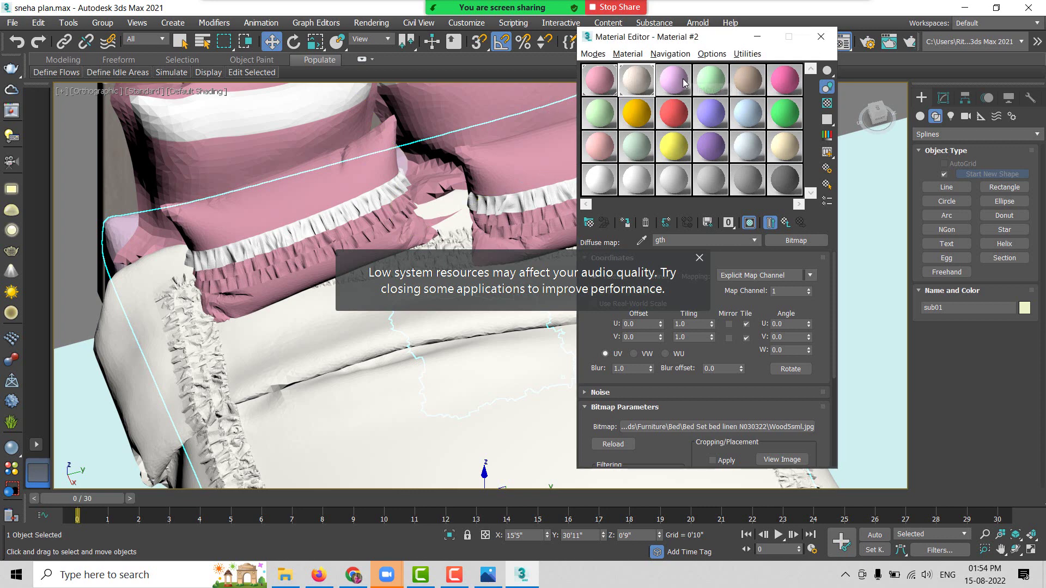
{"action": "left_click", "coordinate": [700, 260]}
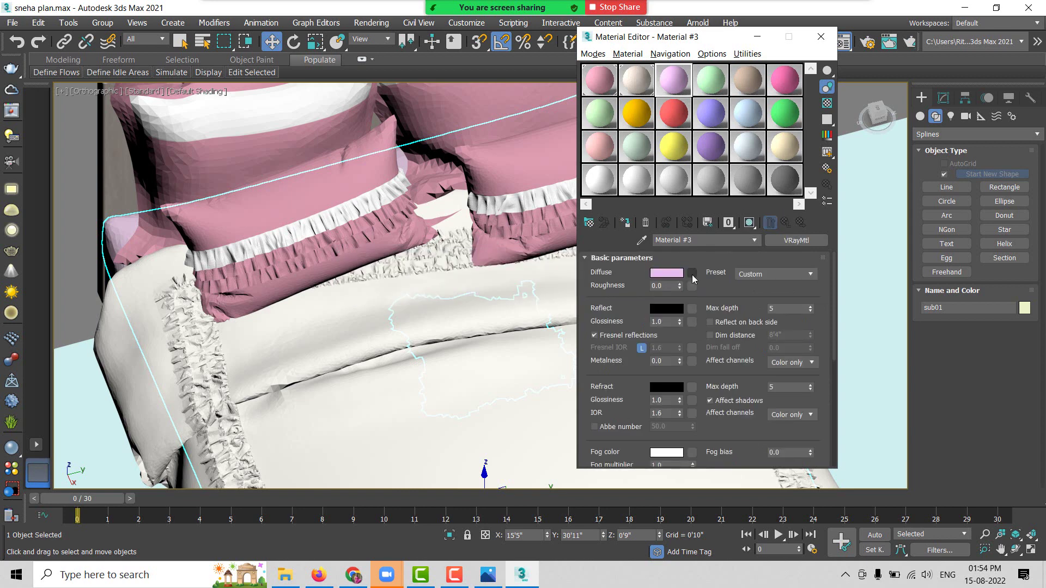
{"action": "left_click", "coordinate": [691, 273]}
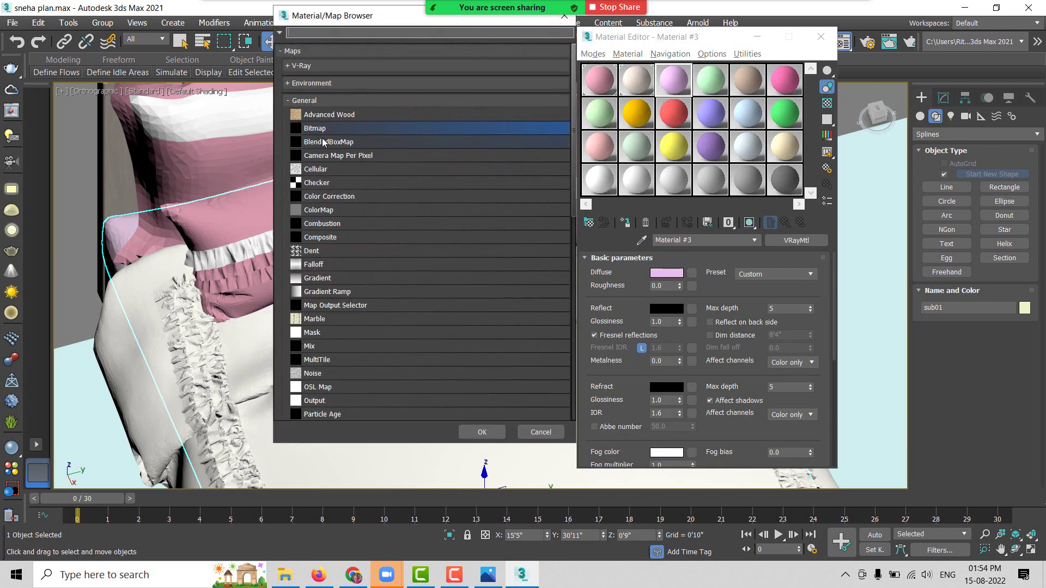
{"action": "double_click", "coordinate": [321, 129]}
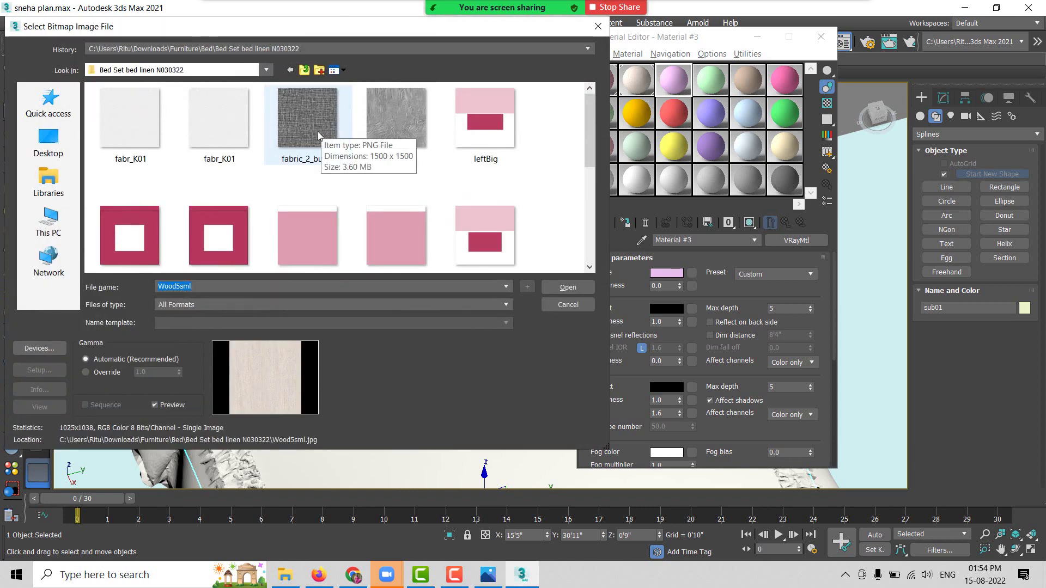
{"action": "left_click", "coordinate": [154, 134]}
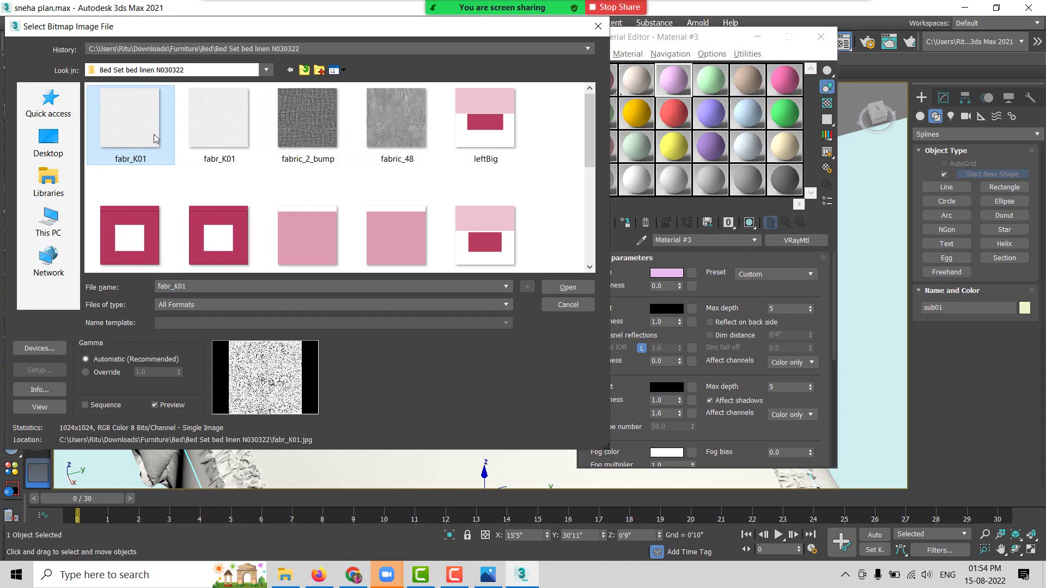
{"action": "left_click", "coordinate": [574, 289]}
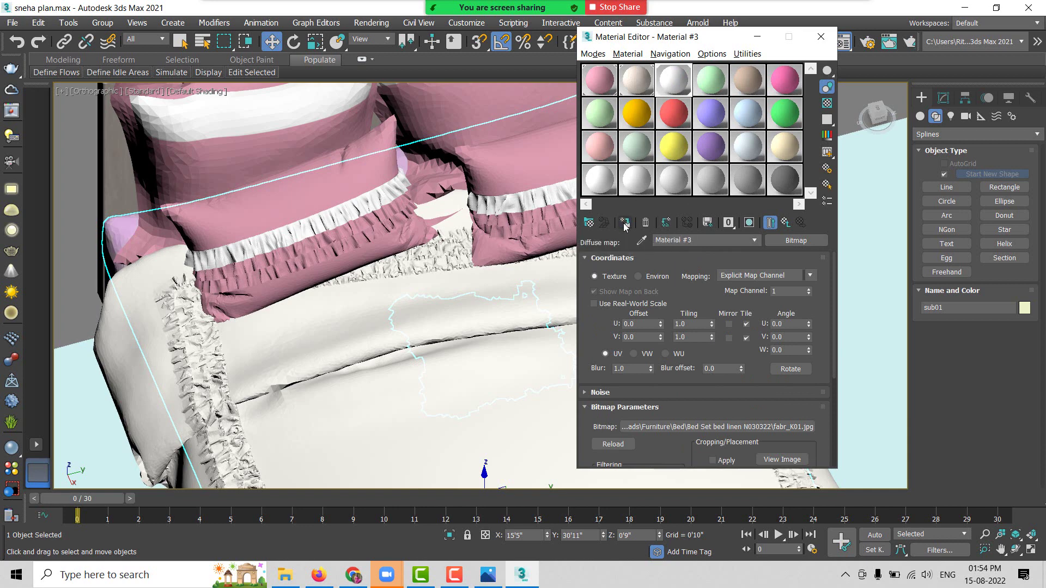
{"action": "left_click", "coordinate": [748, 223]}
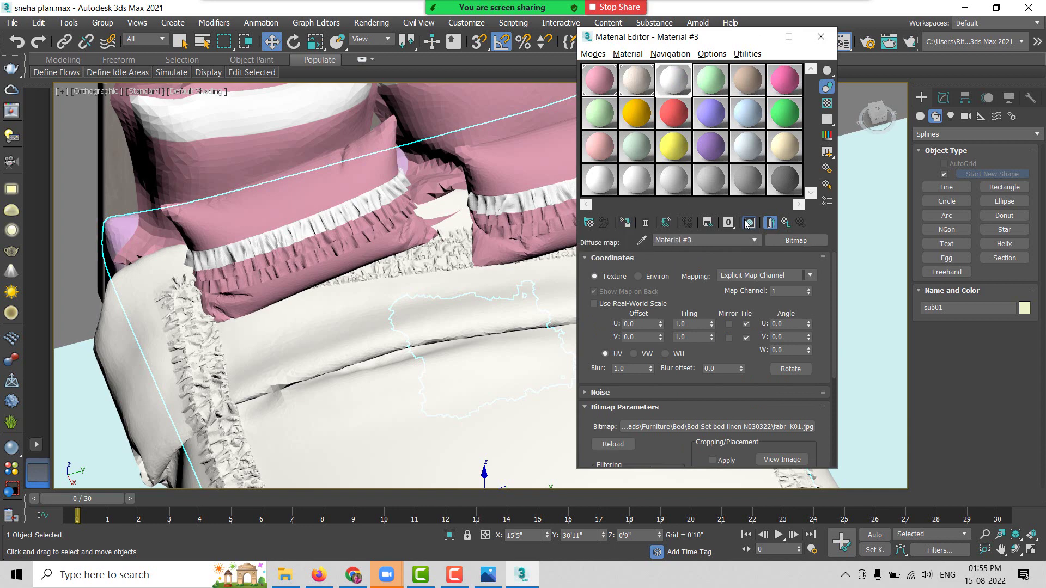
Step: Select the two sheet objects and move them up toward the pillows
{"action": "left_click", "coordinate": [345, 334]}
{"action": "scroll", "coordinate": [345, 334], "scroll_direction": "down", "scroll_amount": 5}
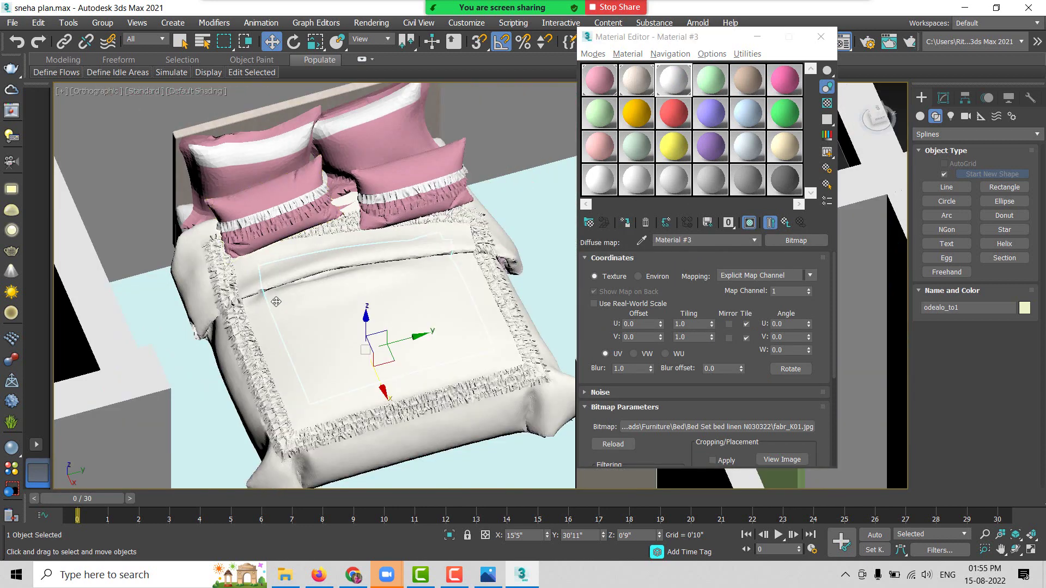
{"action": "left_click", "coordinate": [229, 281], "text": "ctrl"}
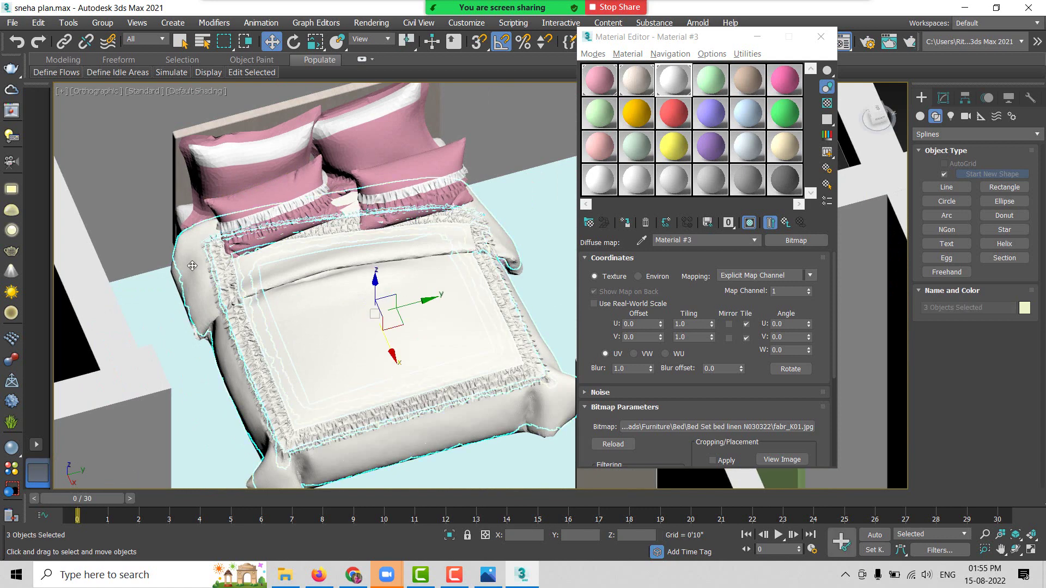
{"action": "left_click", "coordinate": [211, 263], "text": "ctrl"}
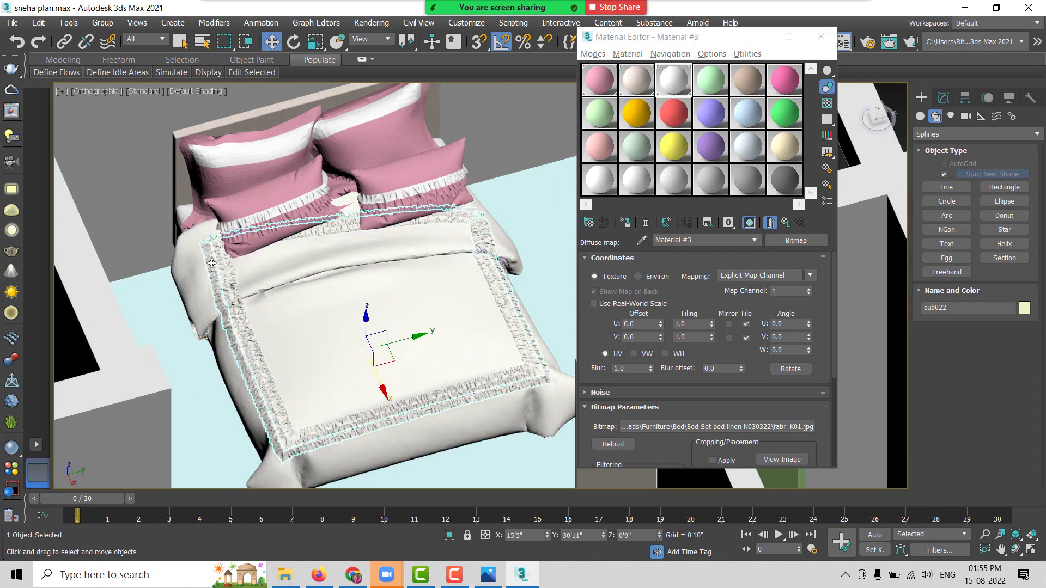
{"action": "scroll", "coordinate": [211, 263], "scroll_direction": "up", "scroll_amount": 5}
{"action": "left_click", "coordinate": [236, 249], "text": "ctrl"}
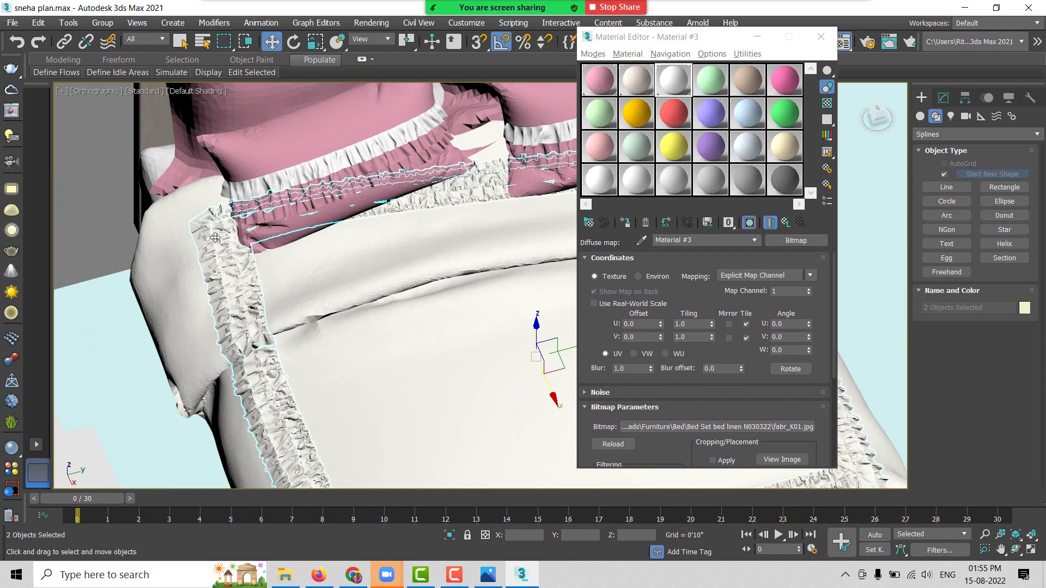
{"action": "scroll", "coordinate": [215, 238], "scroll_direction": "down", "scroll_amount": 5}
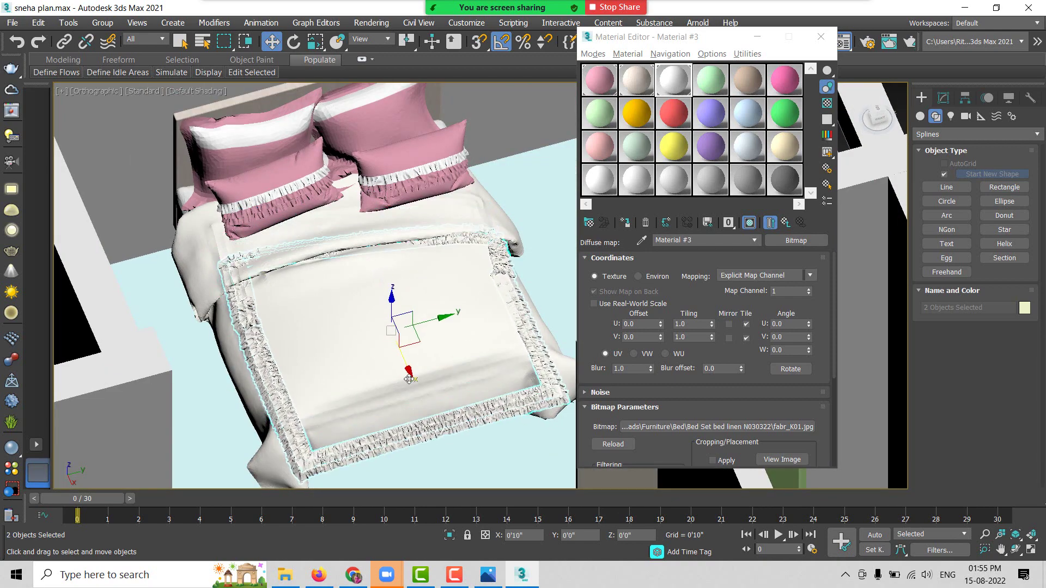
{"action": "left_click_drag", "start_coordinate": [409, 380], "coordinate": [246, 333]}
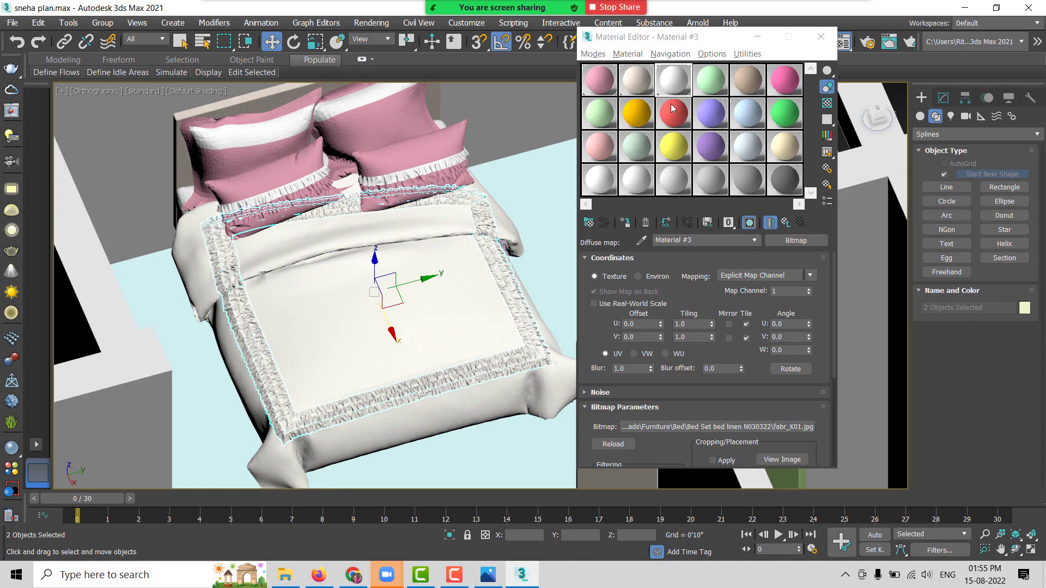
Step: Give the selected bedding Material #4 with odealo_t.jpg as diffuse, shown in the viewport
{"action": "left_click", "coordinate": [719, 81]}
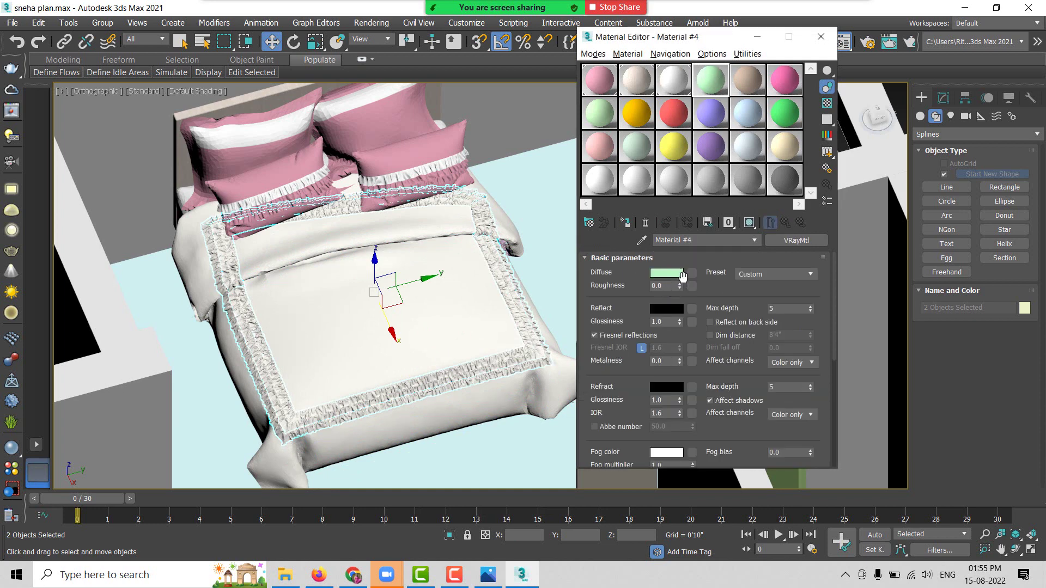
{"action": "left_click", "coordinate": [692, 273]}
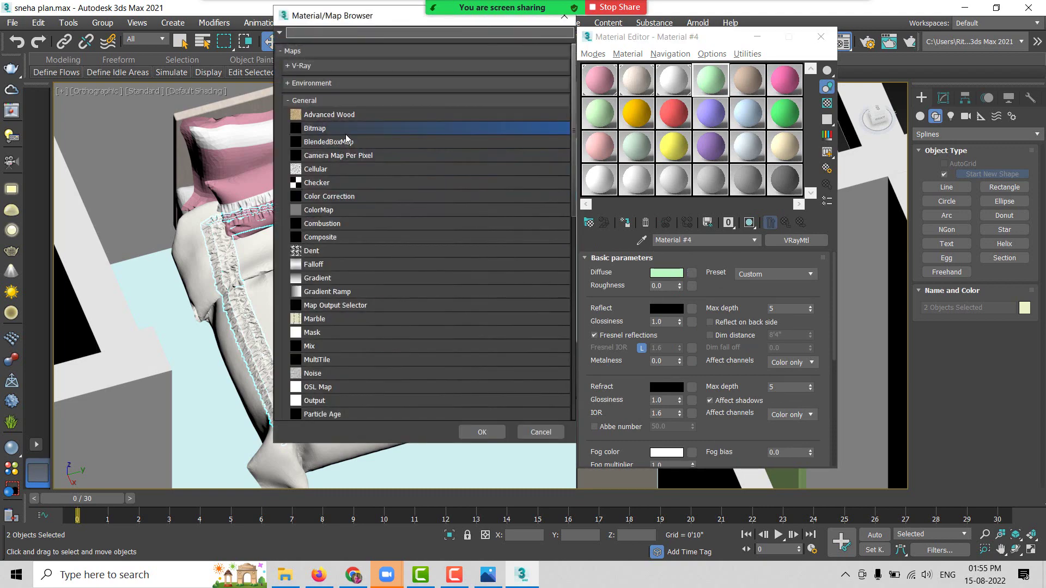
{"action": "double_click", "coordinate": [345, 130]}
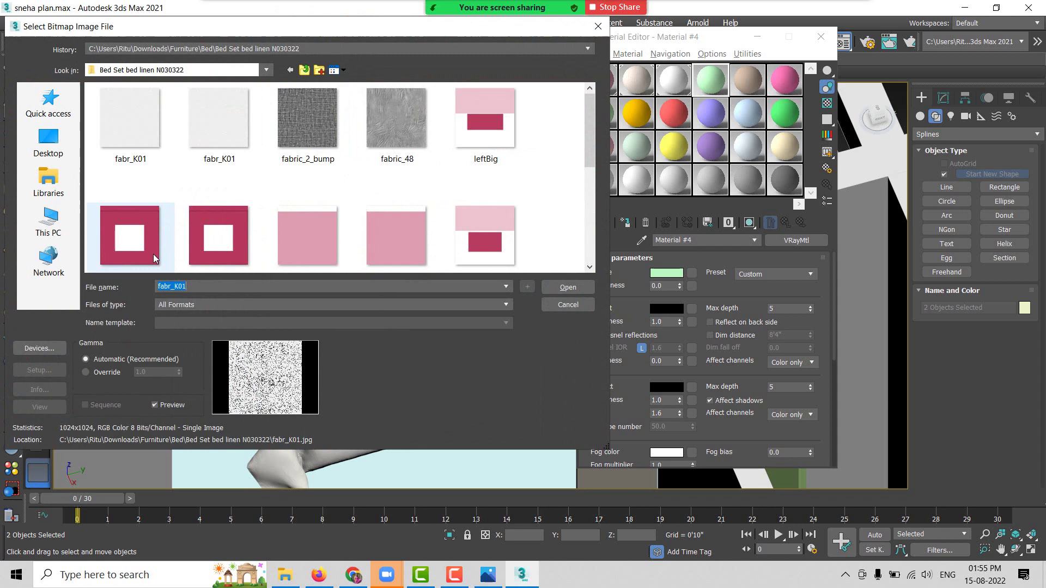
{"action": "left_click", "coordinate": [154, 257]}
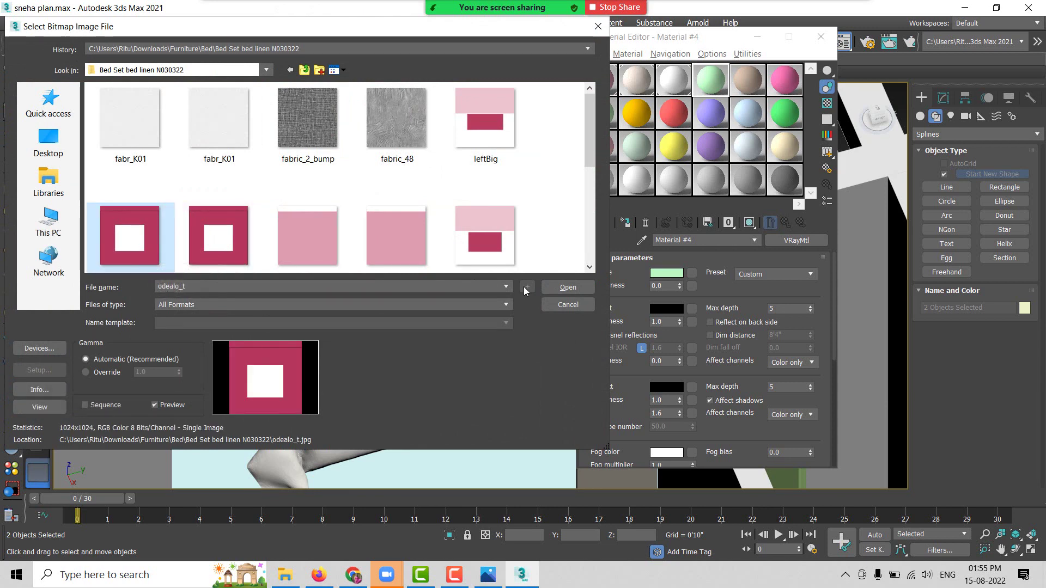
{"action": "left_click", "coordinate": [567, 287]}
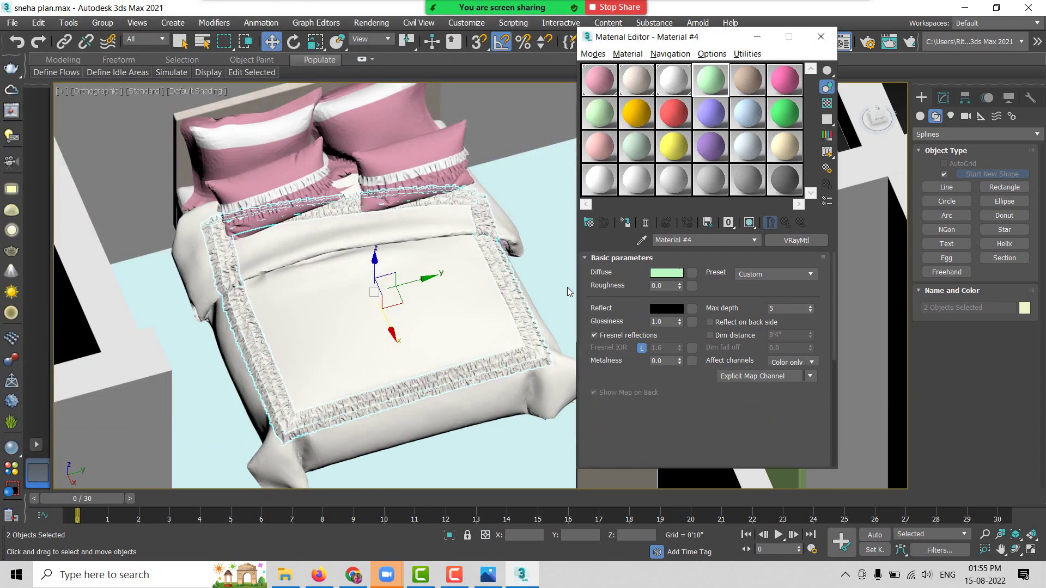
{"action": "left_click", "coordinate": [628, 225]}
{"action": "left_click", "coordinate": [746, 227]}
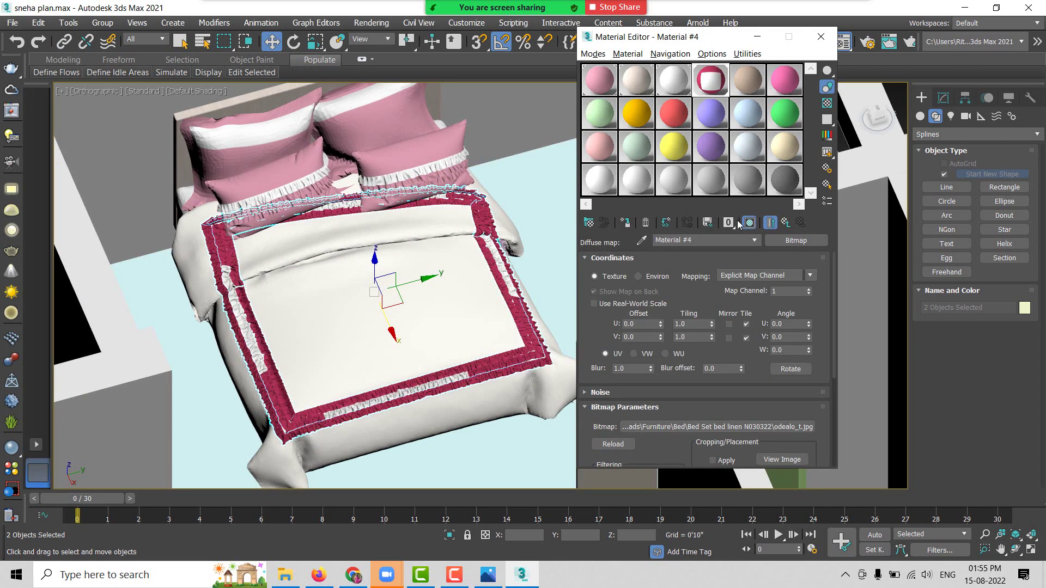
{"action": "left_click", "coordinate": [943, 98]}
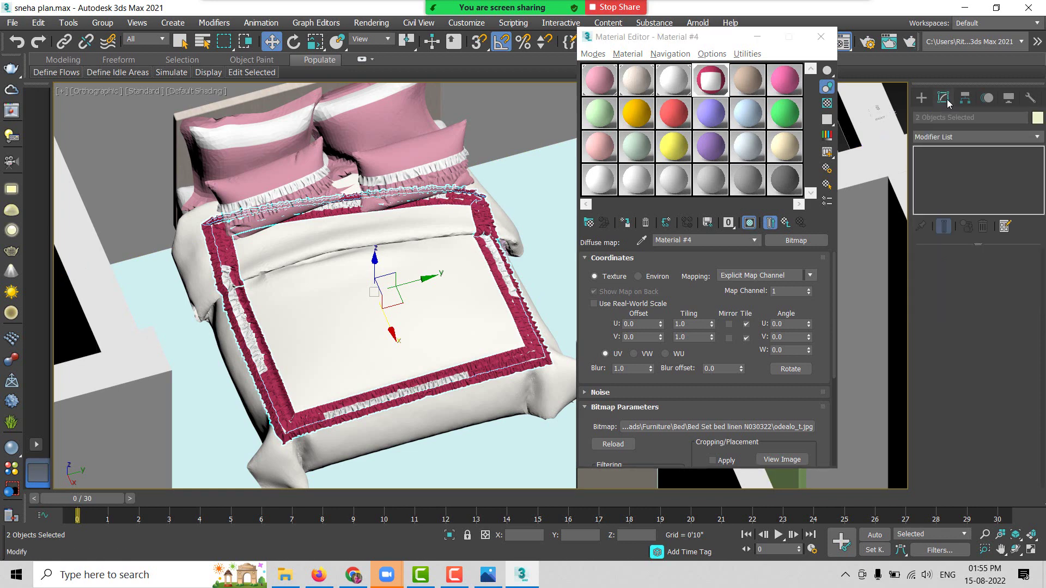
{"action": "left_click", "coordinate": [921, 98]}
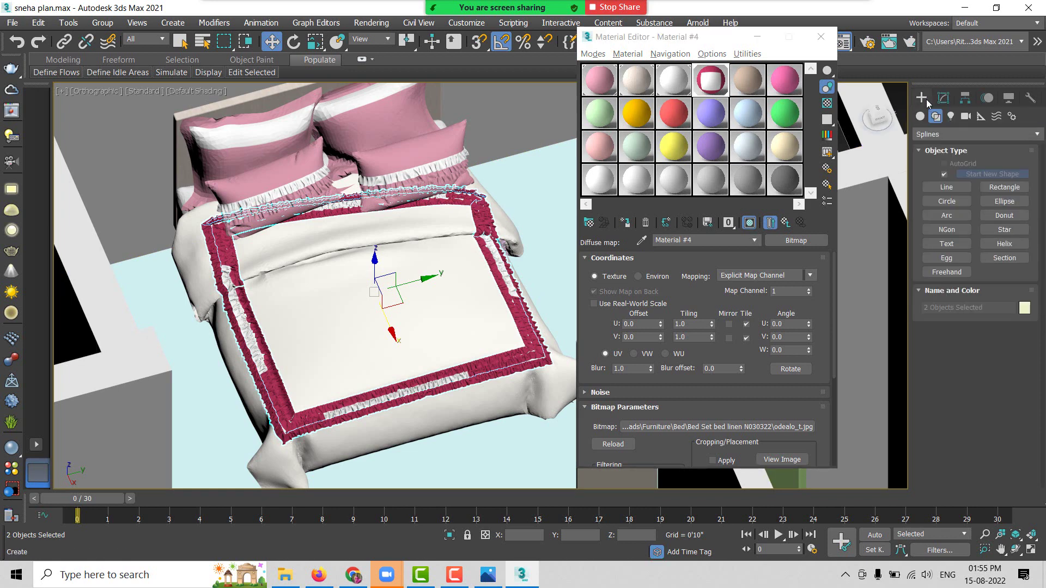
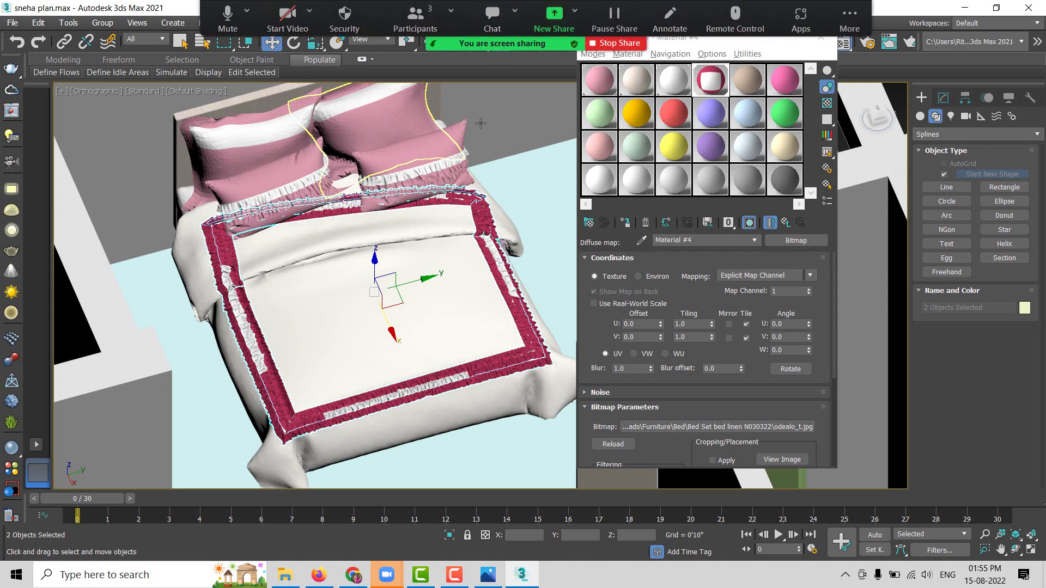
Step: Select the three bedding pieces and make Material #5 the active material
{"action": "left_click", "coordinate": [187, 267]}
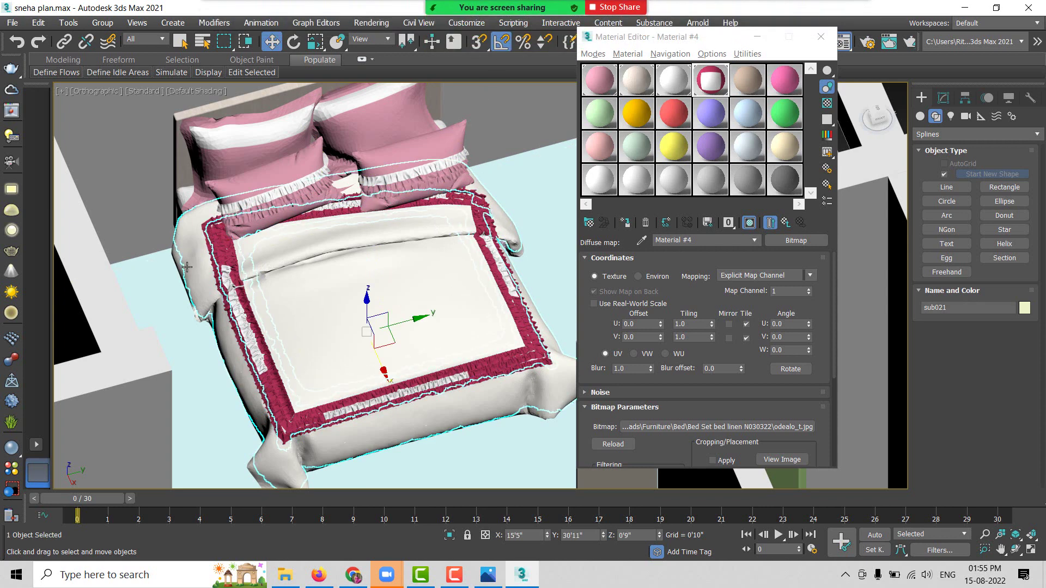
{"action": "scroll", "coordinate": [187, 266], "scroll_direction": "up", "scroll_amount": 5}
{"action": "left_click", "coordinate": [301, 280], "text": "ctrl"}
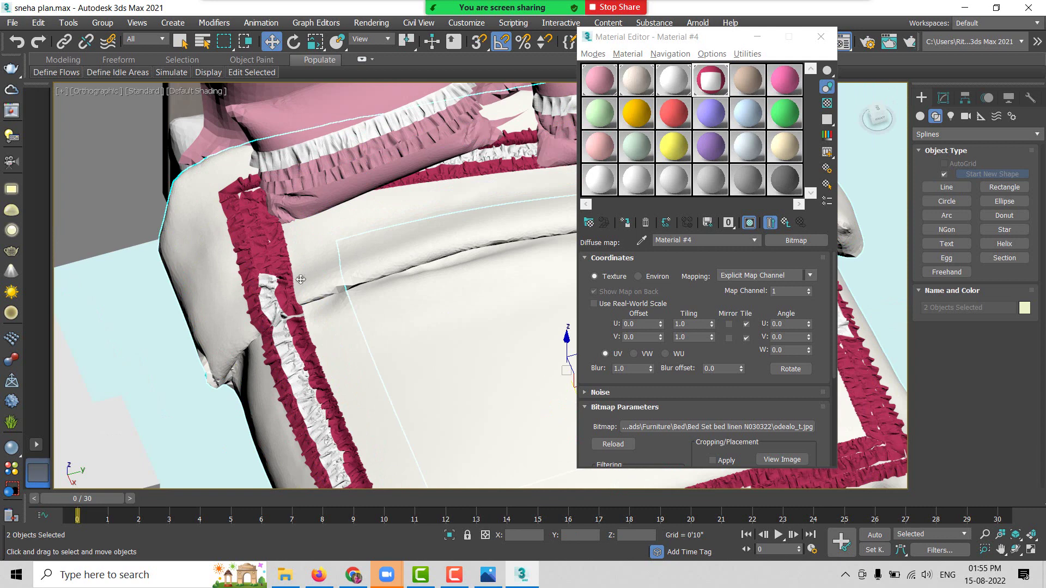
{"action": "left_click", "coordinate": [382, 266], "text": "ctrl"}
{"action": "scroll", "coordinate": [382, 265], "scroll_direction": "down", "scroll_amount": 5}
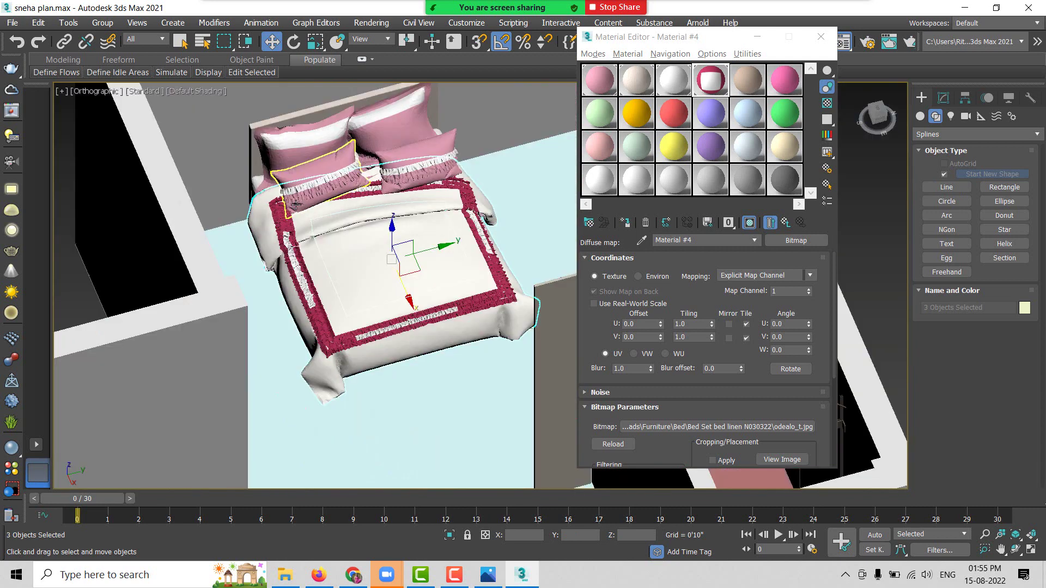
{"action": "left_click", "coordinate": [758, 80]}
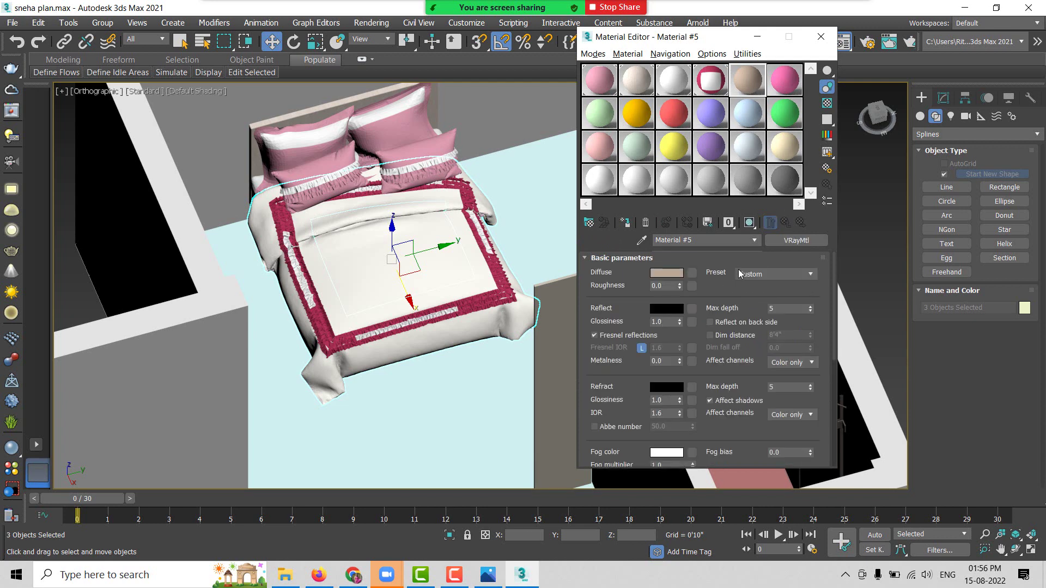
Step: Use rushi.jpg as Material #5's diffuse bitmap, assign it to the bedding, and show it shaded
{"action": "left_click", "coordinate": [693, 274]}
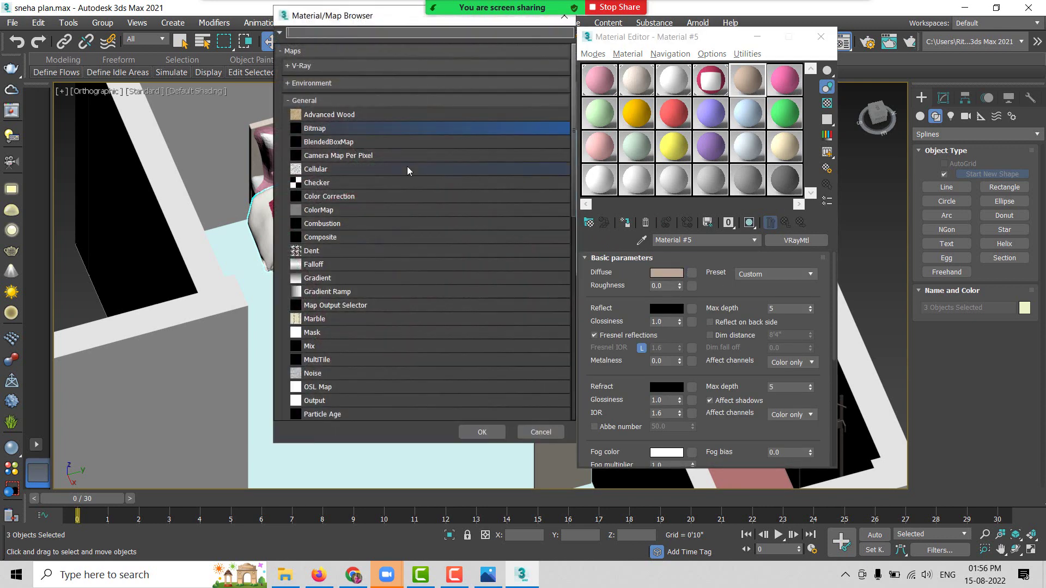
{"action": "double_click", "coordinate": [325, 127]}
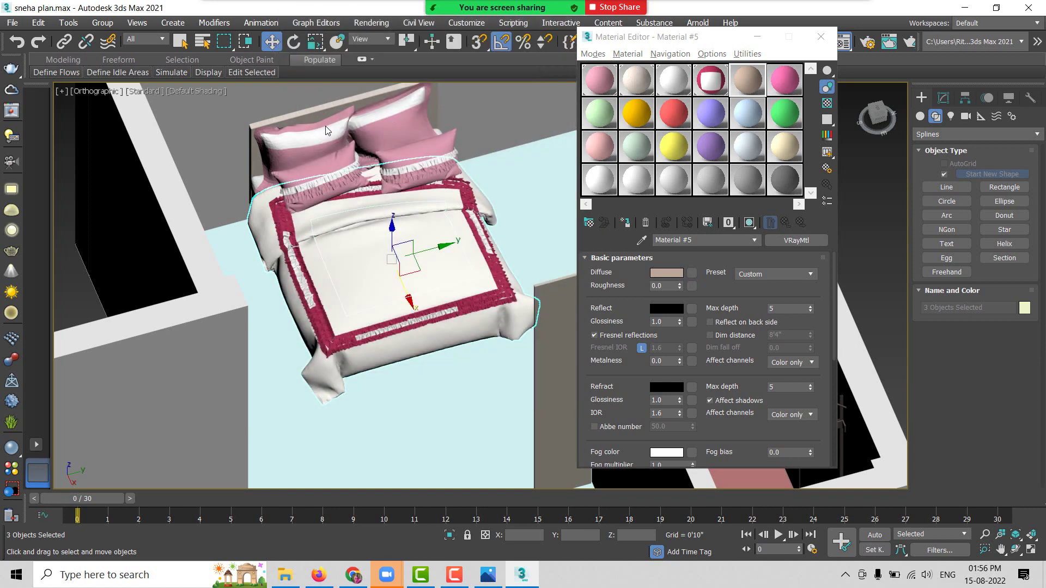
{"action": "scroll", "coordinate": [405, 219], "scroll_direction": "down", "scroll_amount": 5}
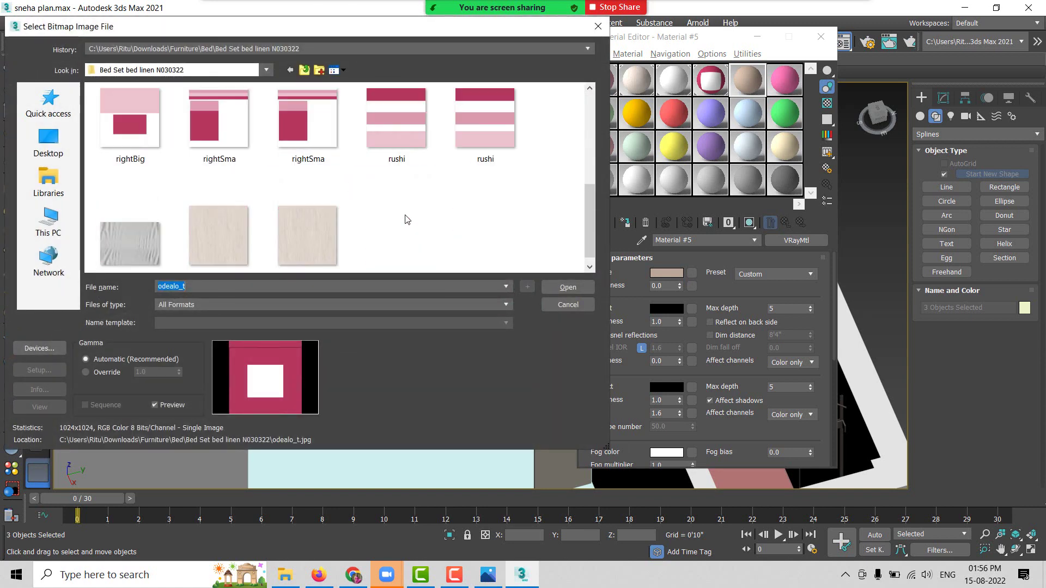
{"action": "scroll", "coordinate": [405, 219], "scroll_direction": "up", "scroll_amount": 2}
{"action": "left_click", "coordinate": [407, 239]}
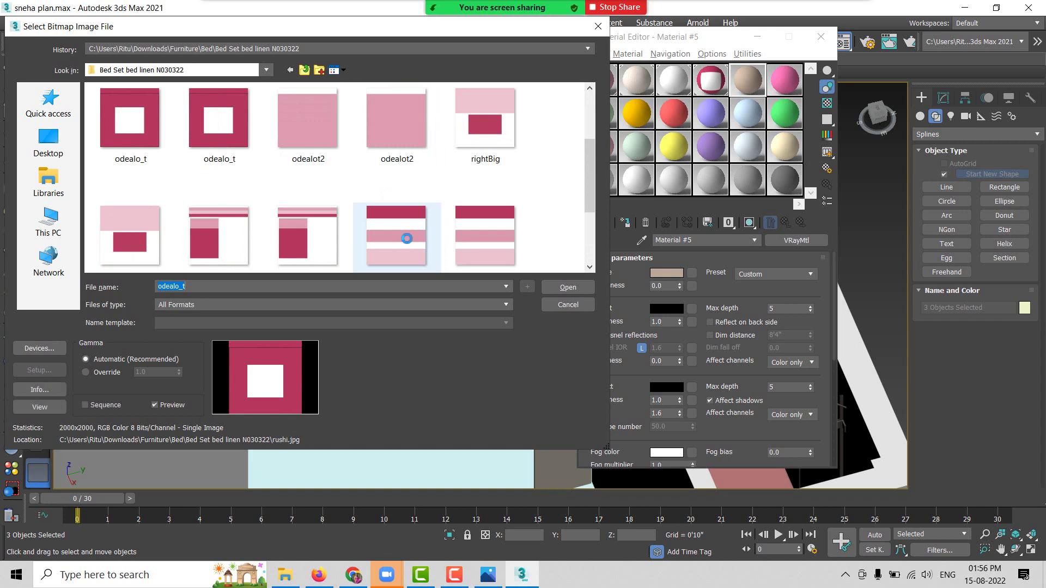
{"action": "left_click", "coordinate": [573, 286]}
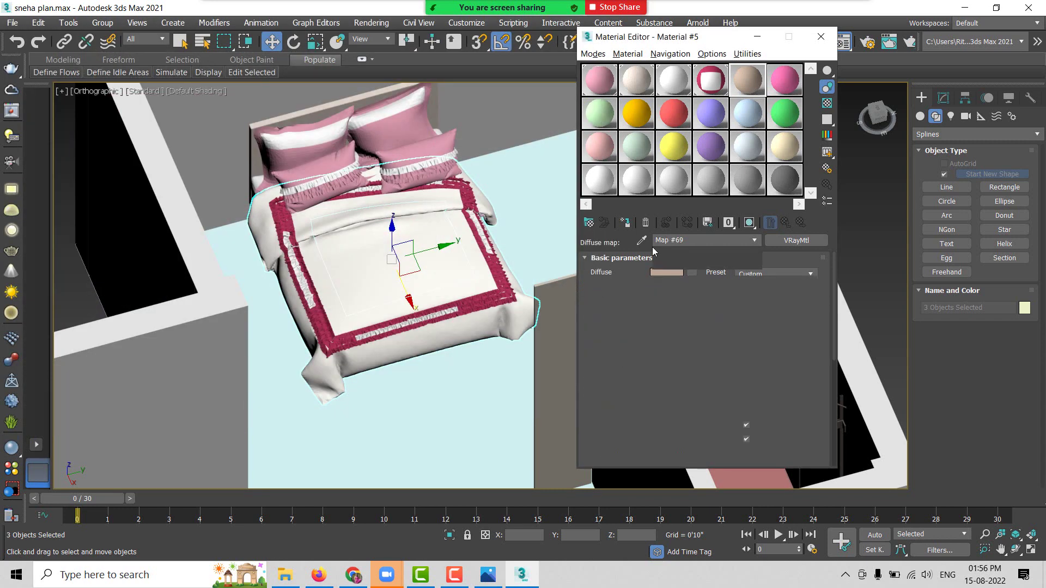
{"action": "left_click", "coordinate": [626, 223]}
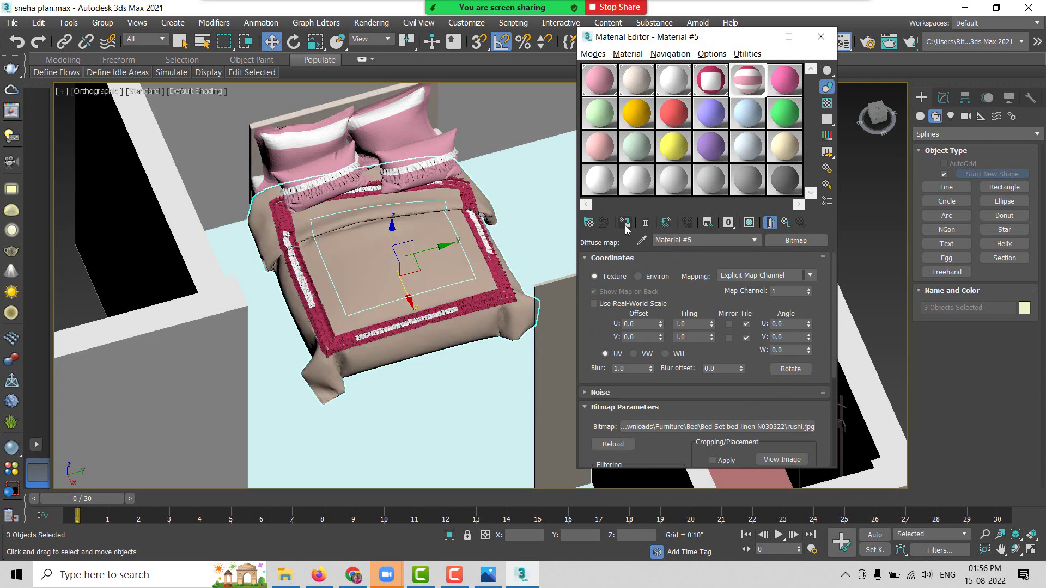
{"action": "left_click", "coordinate": [749, 223]}
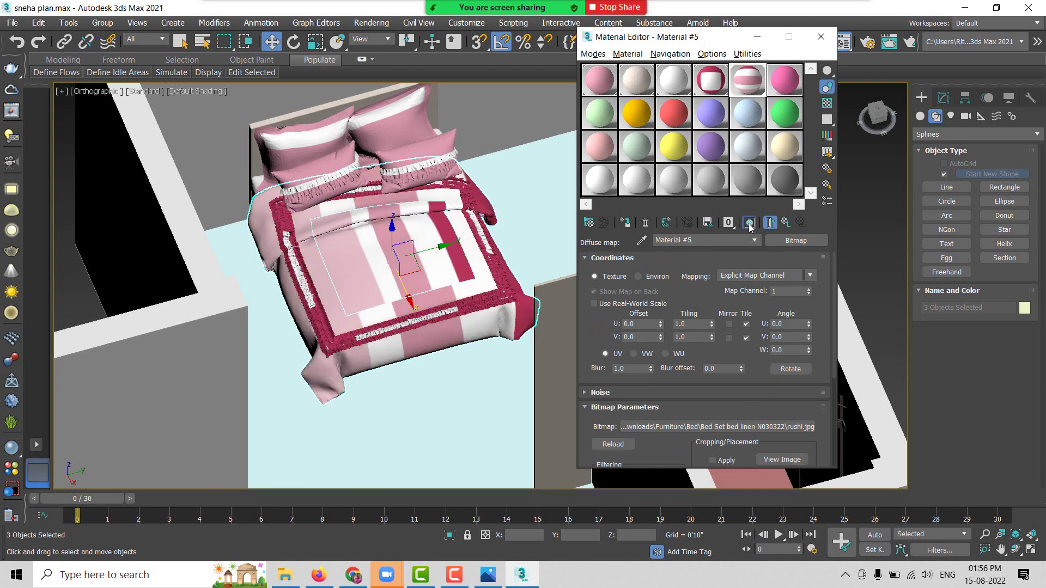
{"action": "left_click", "coordinate": [543, 193]}
{"action": "scroll", "coordinate": [349, 185], "scroll_direction": "down", "scroll_amount": 4}
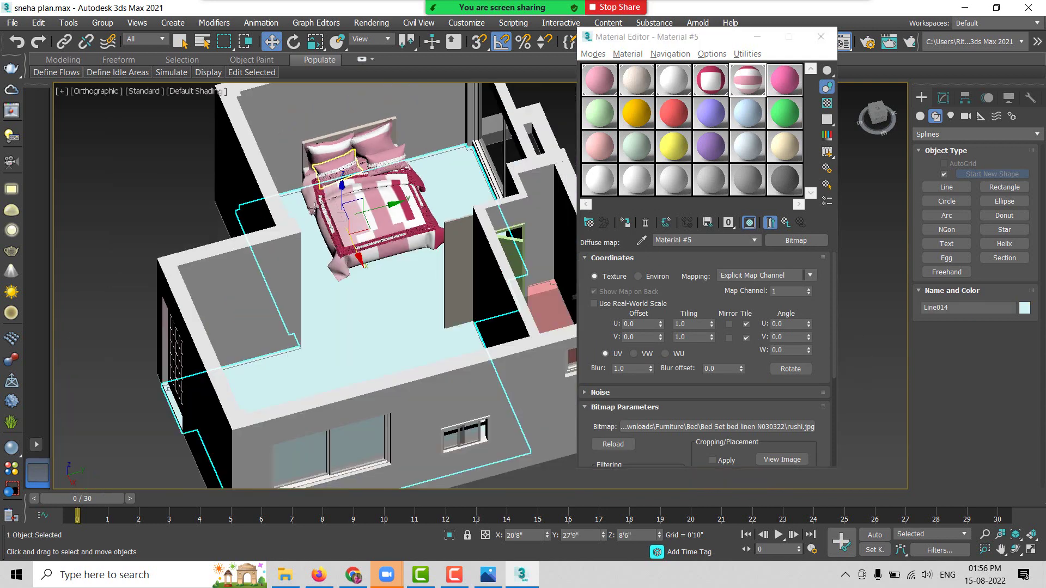
Step: Orbit the room view and select the striped bedspread odealo_to1
{"action": "left_click", "coordinate": [109, 172]}
{"action": "mouse_move", "coordinate": [267, 233]}
{"action": "middle_mouse_down", "text": "alt"}
{"action": "mouse_move", "coordinate": [313, 227]}
{"action": "mouse_move", "coordinate": [286, 228]}
{"action": "middle_mouse_up", "text": "alt"}
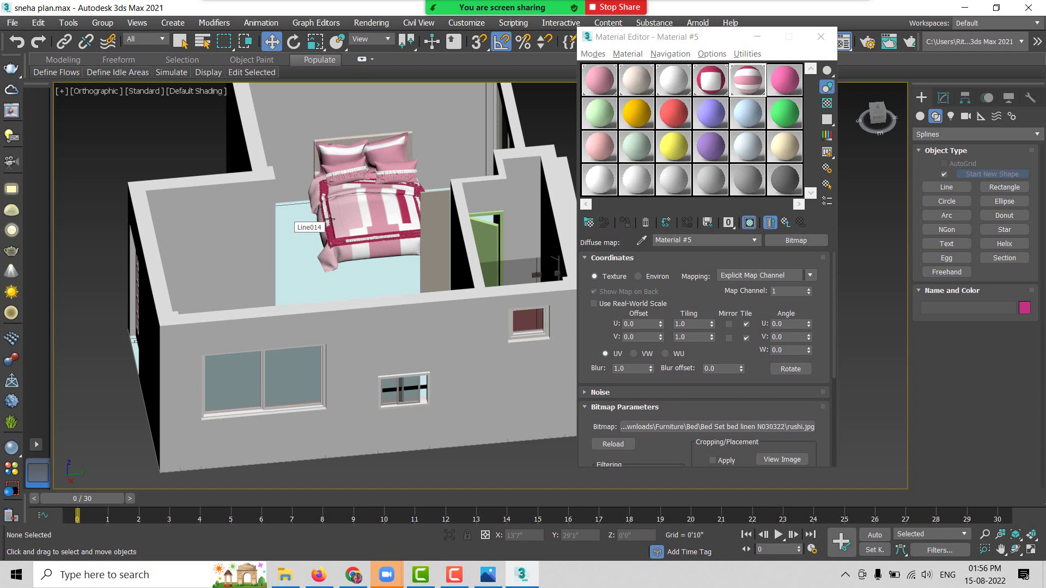
{"action": "left_click", "coordinate": [361, 215]}
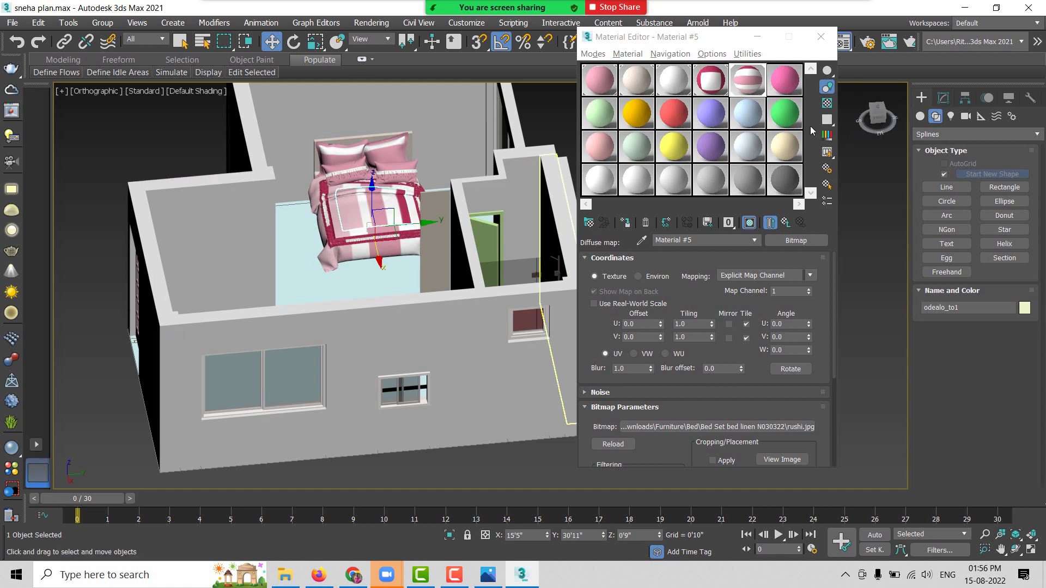
Step: Add a UVW Map modifier with Box mapping and Length 61'10" to odealo_to1
{"action": "left_click", "coordinate": [944, 99]}
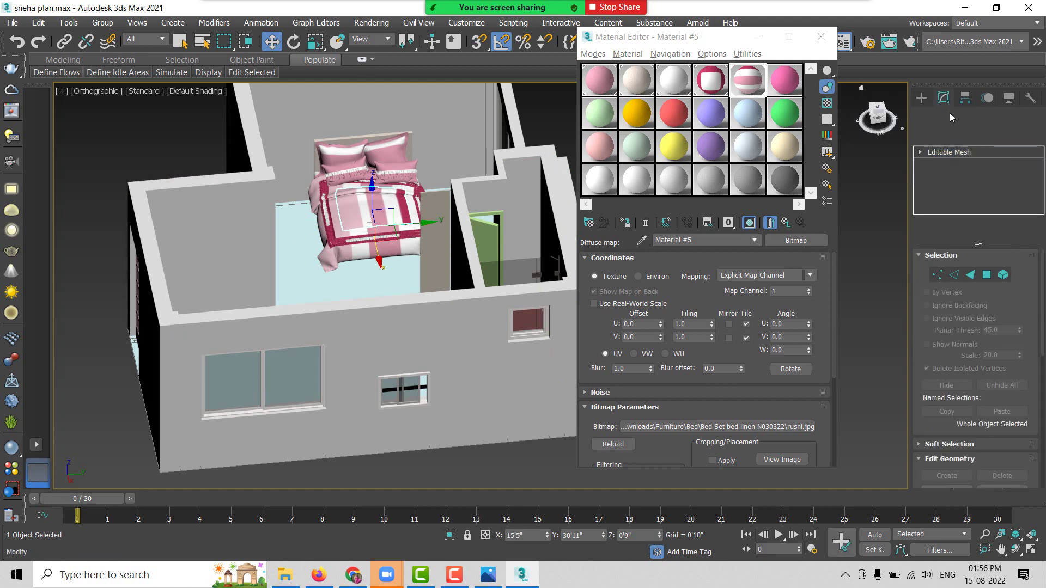
{"action": "left_click", "coordinate": [955, 136]}
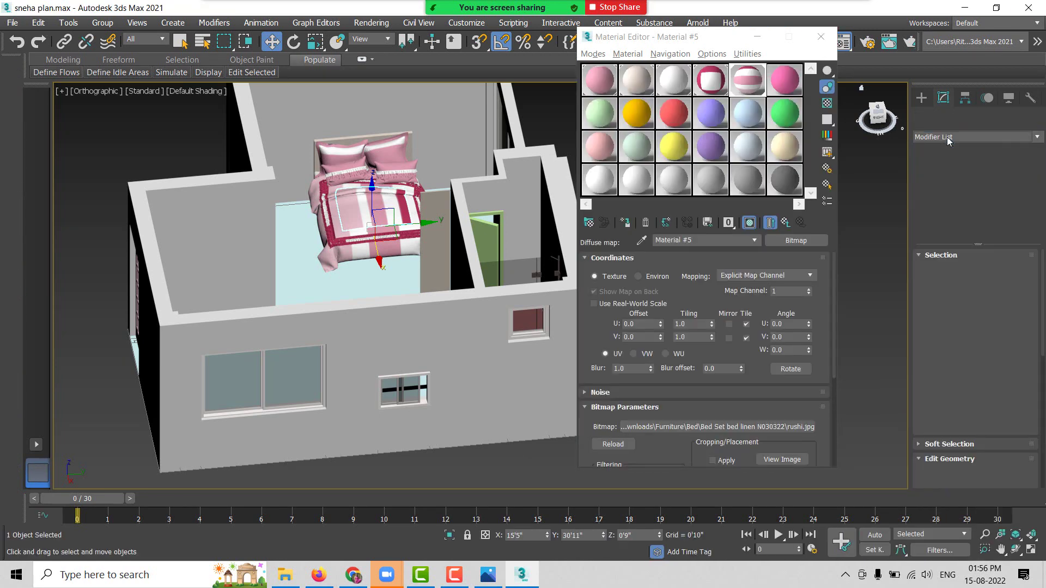
{"action": "type", "text": "uvw"}
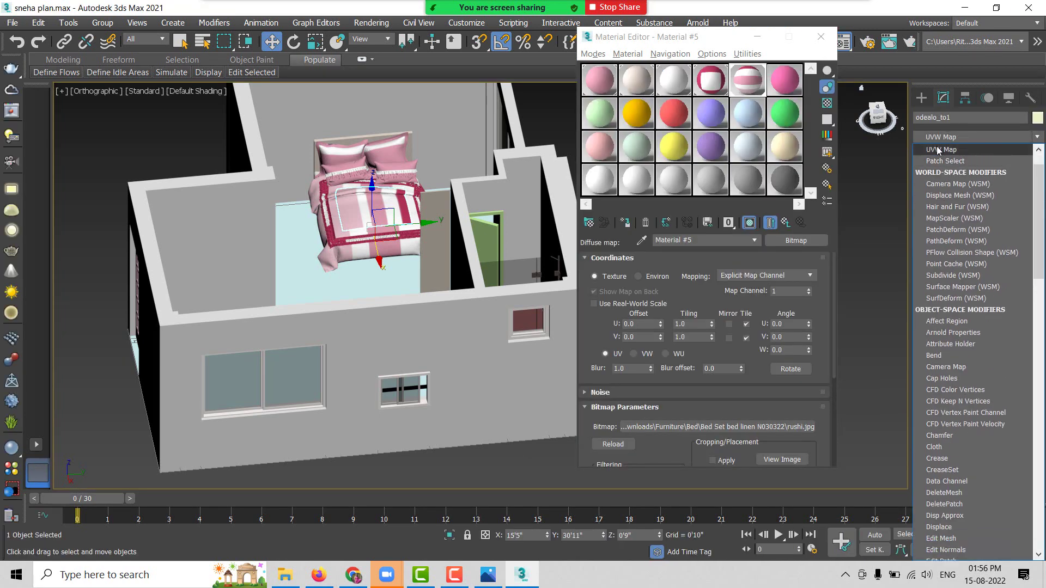
{"action": "left_click", "coordinate": [938, 151]}
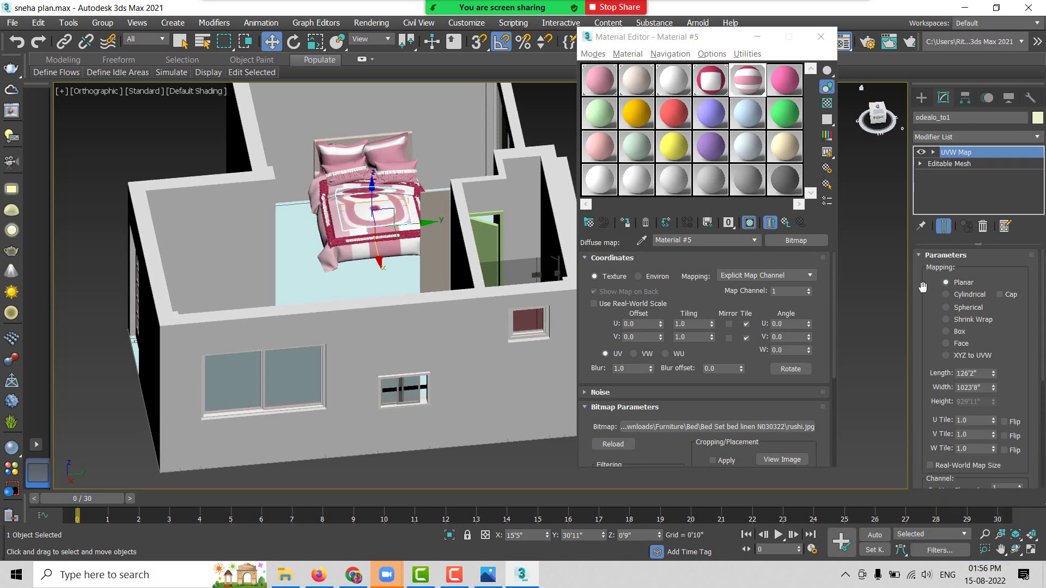
{"action": "scroll", "coordinate": [292, 396], "scroll_direction": "up", "scroll_amount": 3}
{"action": "scroll", "coordinate": [305, 415], "scroll_direction": "up", "scroll_amount": 3}
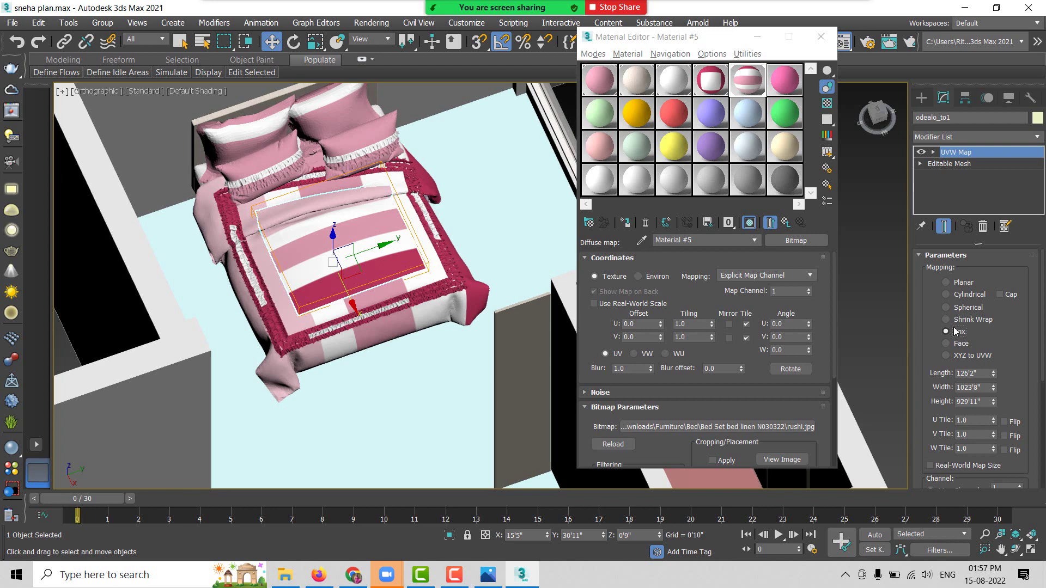
{"action": "mouse_move", "coordinate": [994, 375]}
{"action": "left_mouse_down"}
{"action": "mouse_move", "coordinate": [976, 422]}
{"action": "mouse_move", "coordinate": [974, 406]}
{"action": "left_mouse_up"}
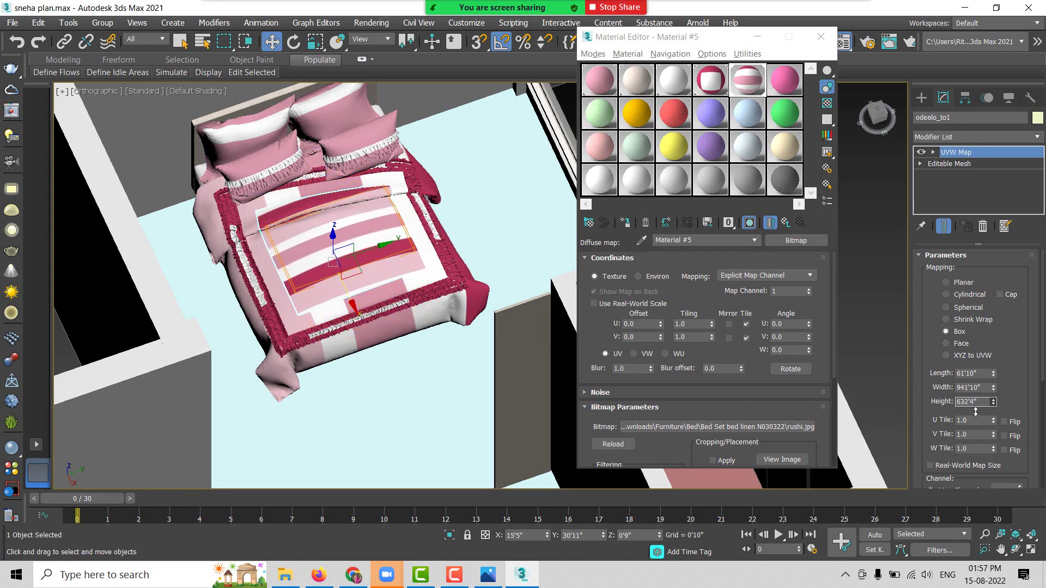
{"action": "left_click", "coordinate": [921, 98]}
{"action": "left_click", "coordinate": [792, 84]}
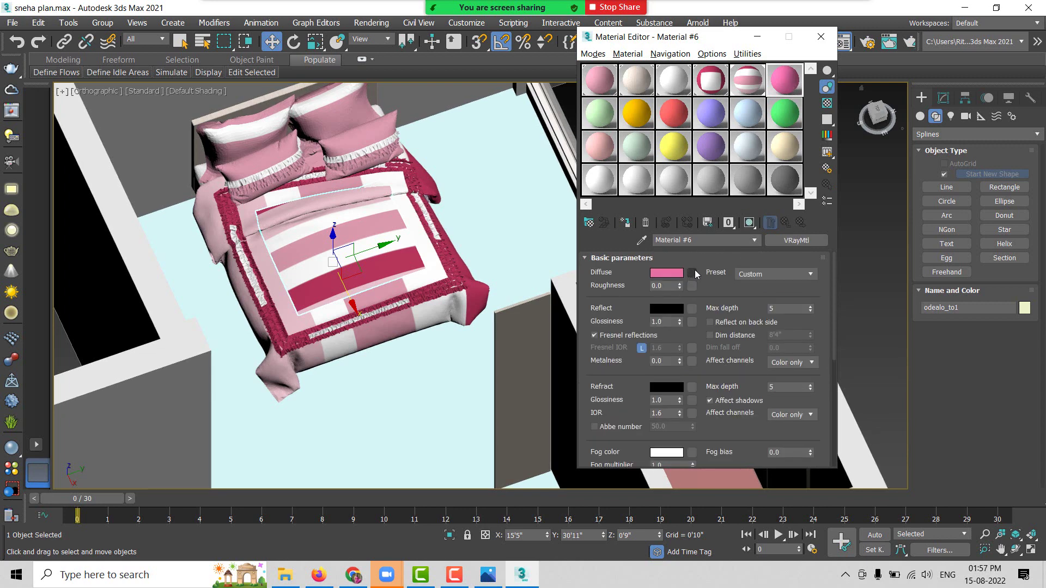
Step: Browse Material #6's diffuse map options, then close the browser without assigning a map
{"action": "left_click", "coordinate": [691, 273]}
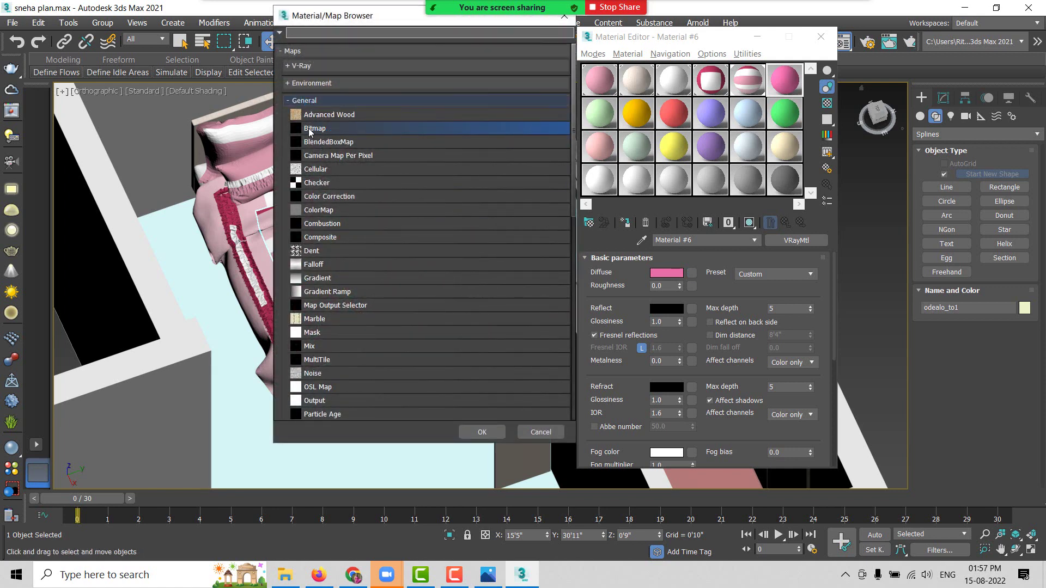
{"action": "left_click", "coordinate": [303, 102]}
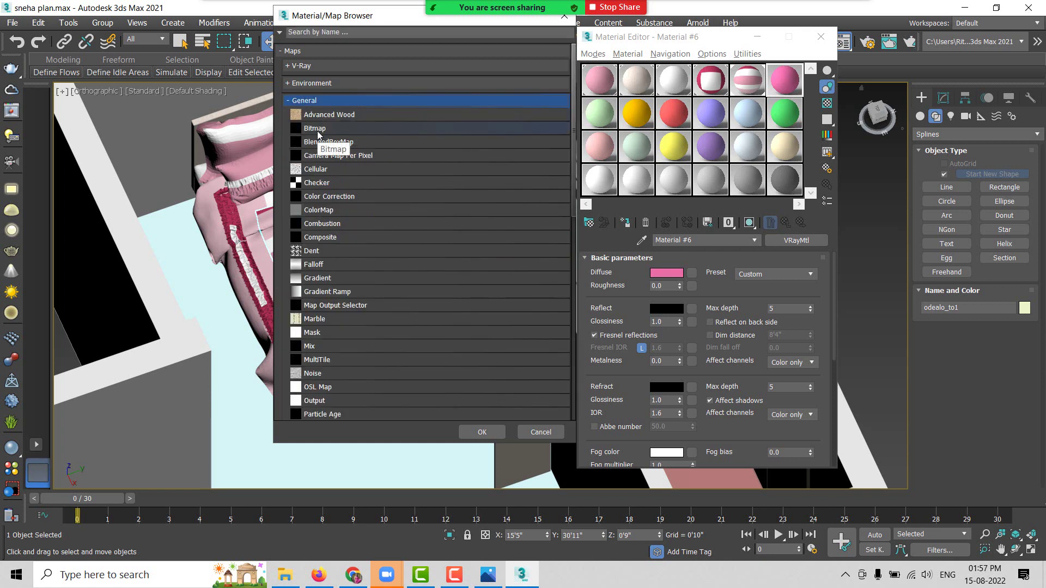
{"action": "left_click_drag", "start_coordinate": [402, 15], "coordinate": [397, 148]}
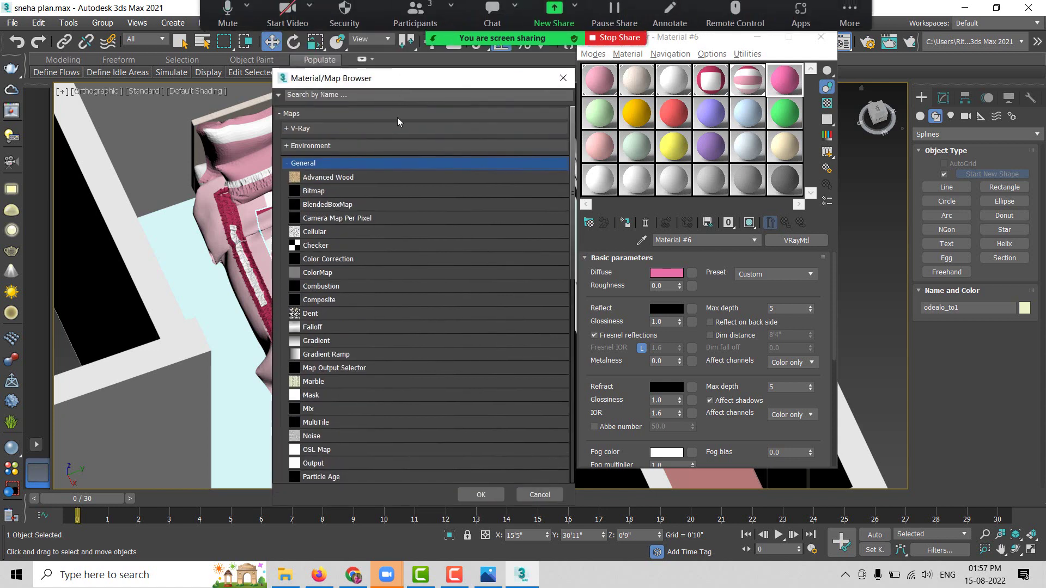
{"action": "left_click", "coordinate": [559, 148]}
Step: Deselect the bed and orbit the view toward the room's front wall
{"action": "scroll", "coordinate": [194, 210], "scroll_direction": "down", "scroll_amount": 3}
{"action": "scroll", "coordinate": [195, 210], "scroll_direction": "down", "scroll_amount": 3}
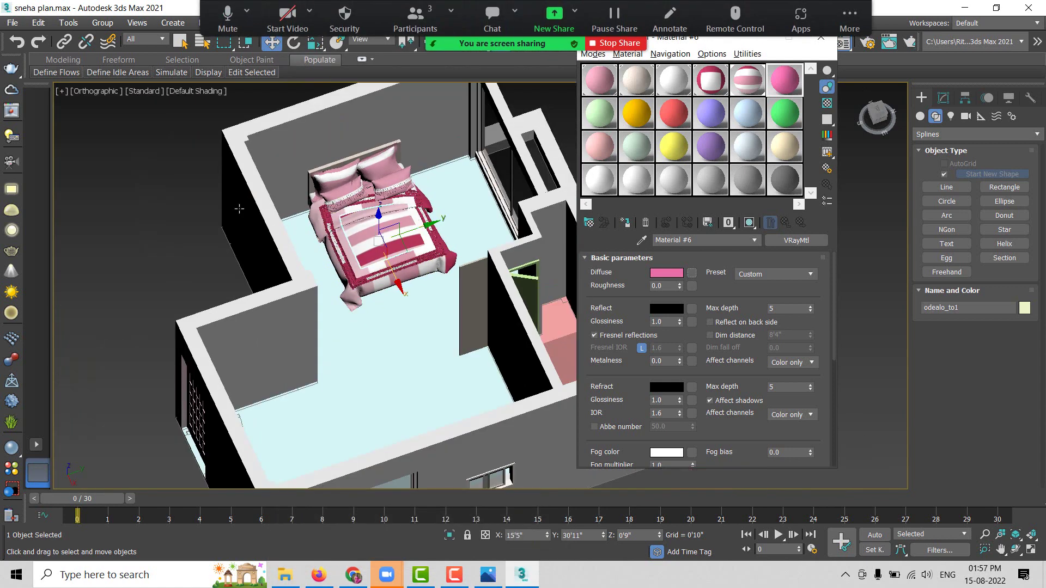
{"action": "left_click", "coordinate": [194, 211]}
{"action": "mouse_move", "coordinate": [267, 246]}
{"action": "middle_mouse_down", "text": "alt"}
{"action": "mouse_move", "coordinate": [414, 248]}
{"action": "mouse_move", "coordinate": [370, 244]}
{"action": "middle_mouse_up", "text": "alt"}
{"action": "scroll", "coordinate": [420, 250], "scroll_direction": "up", "scroll_amount": 2}
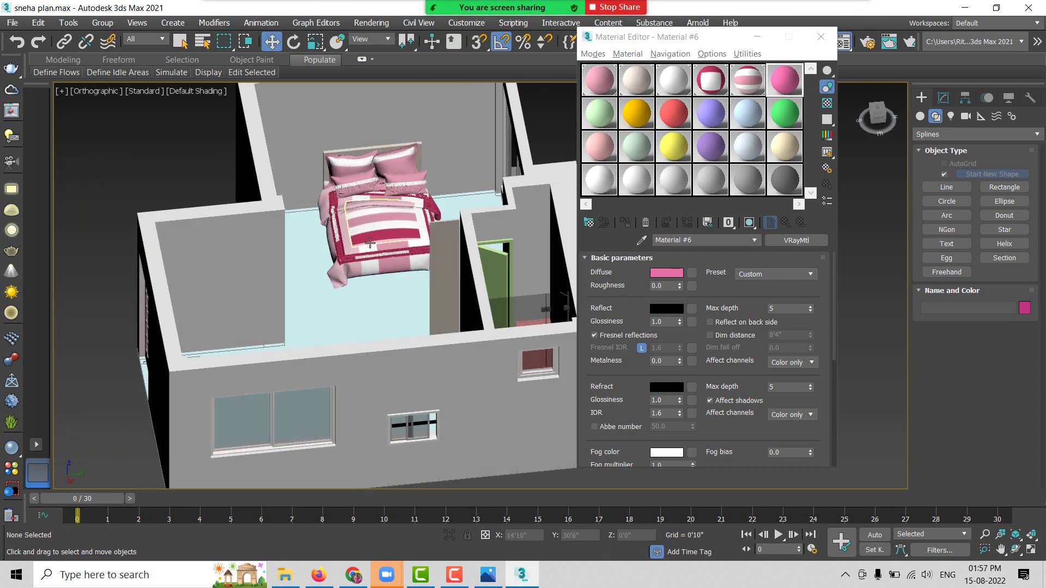
Step: Show the whole floor plan in a wireframe Top view
{"action": "key", "text": "t"}
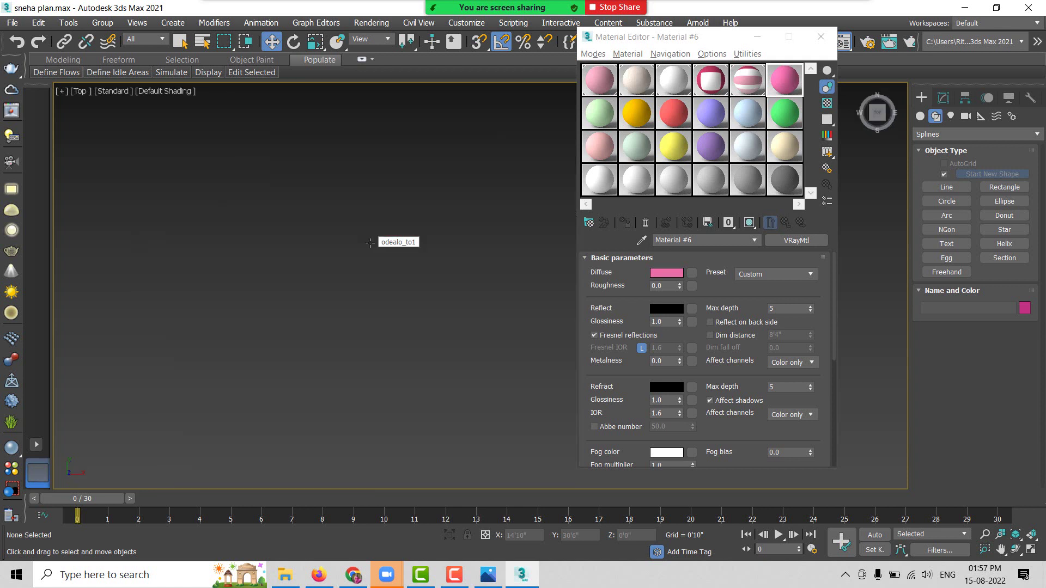
{"action": "key", "text": "z"}
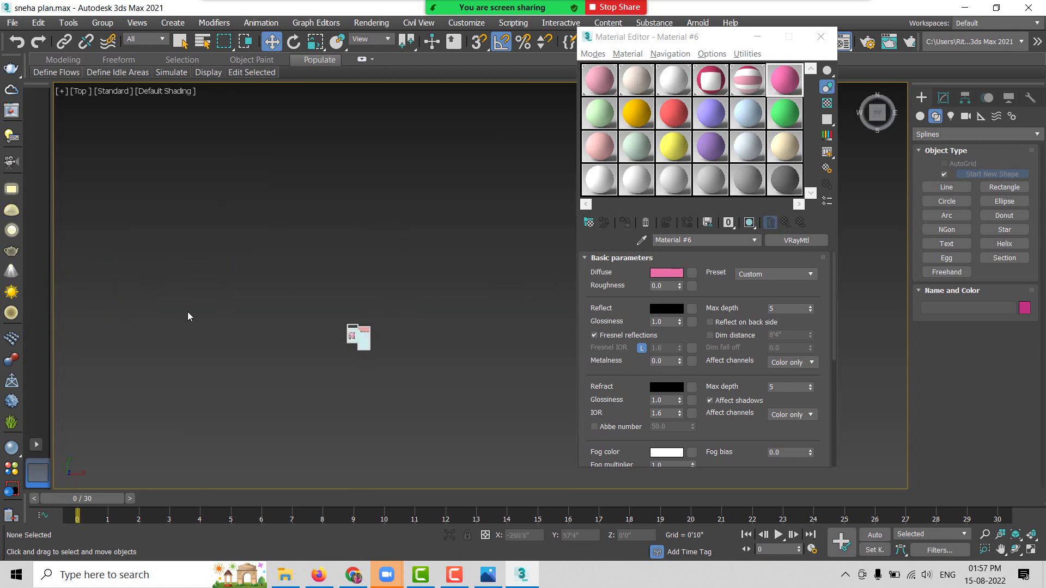
{"action": "scroll", "coordinate": [343, 324], "scroll_direction": "up", "scroll_amount": 4}
{"action": "scroll", "coordinate": [261, 294], "scroll_direction": "up", "scroll_amount": 4}
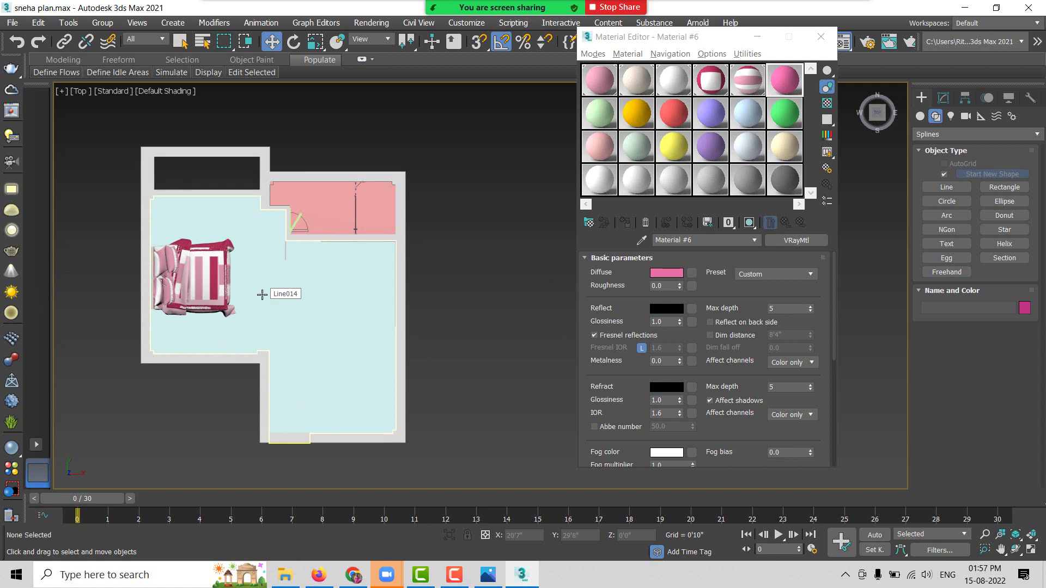
{"action": "key", "text": "F3"}
{"action": "scroll", "coordinate": [112, 262], "scroll_direction": "up", "scroll_amount": 4}
{"action": "middle_click_drag", "start_coordinate": [217, 248], "coordinate": [305, 248]}
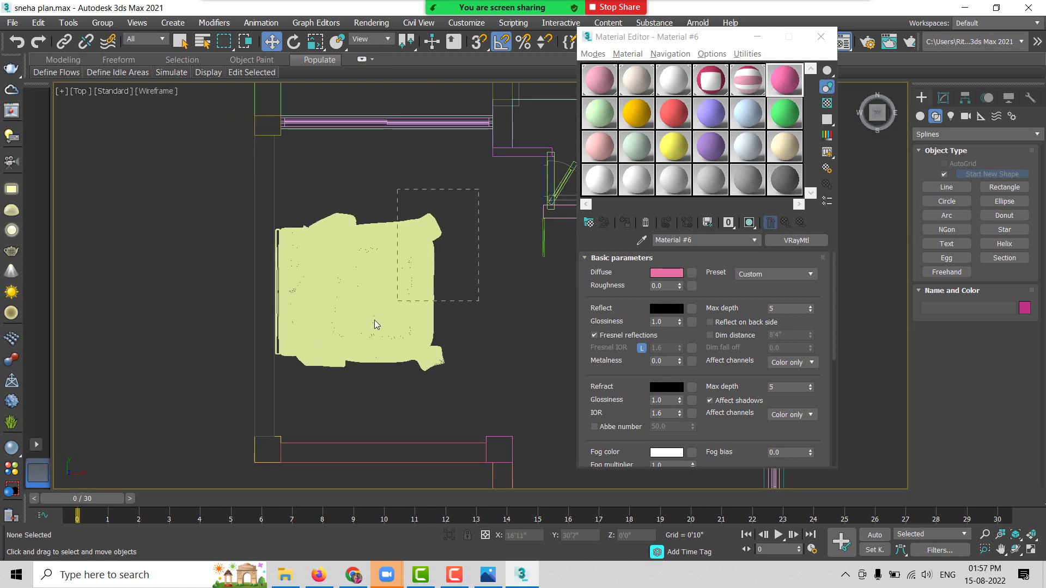
Step: Select all the bed pieces and nudge the bed slightly along X
{"action": "left_click_drag", "start_coordinate": [294, 384], "coordinate": [279, 391]}
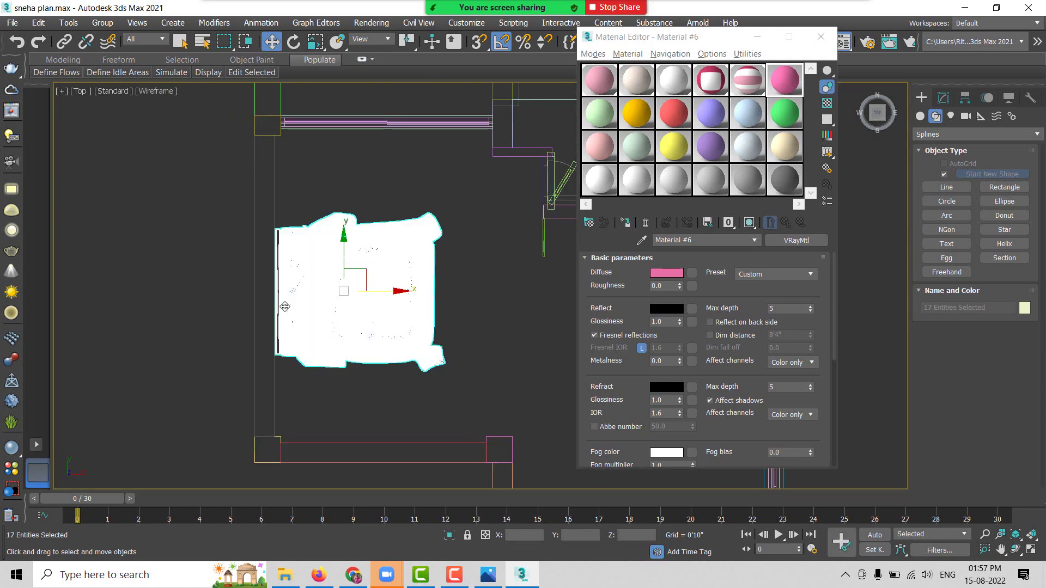
{"action": "scroll", "coordinate": [284, 307], "scroll_direction": "up", "scroll_amount": 4}
{"action": "scroll", "coordinate": [248, 302], "scroll_direction": "up", "scroll_amount": 4}
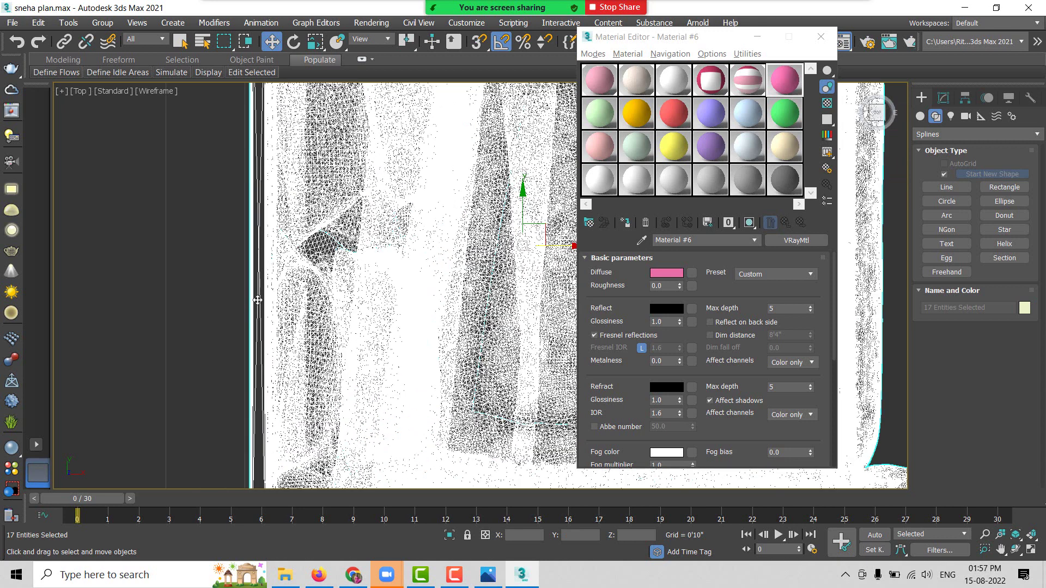
{"action": "scroll", "coordinate": [258, 299], "scroll_direction": "down", "scroll_amount": 4}
{"action": "mouse_move", "coordinate": [420, 255]}
{"action": "left_mouse_down"}
{"action": "mouse_move", "coordinate": [454, 256]}
{"action": "mouse_move", "coordinate": [430, 258]}
{"action": "left_mouse_up"}
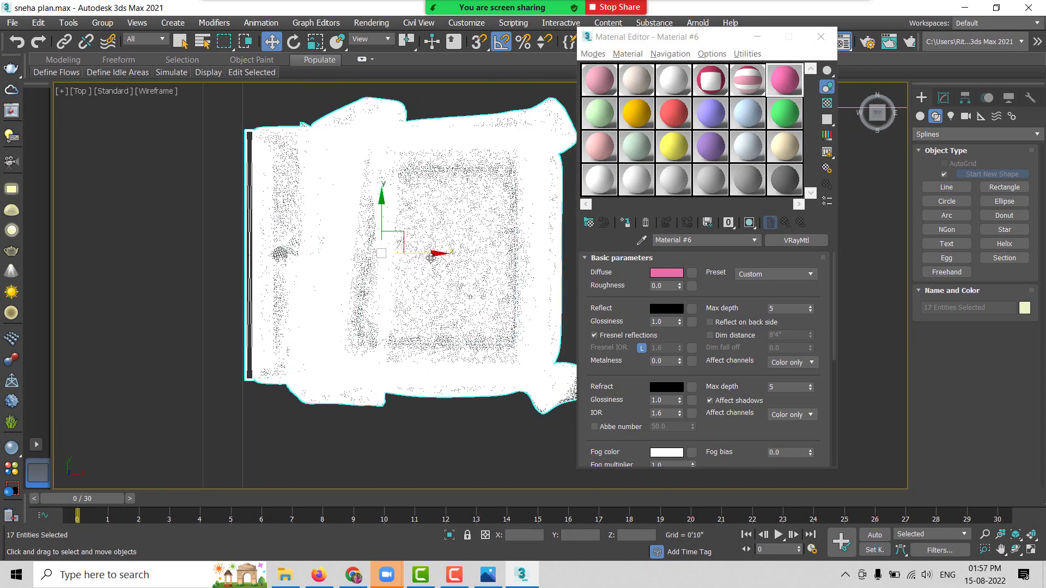
{"action": "scroll", "coordinate": [327, 208], "scroll_direction": "down", "scroll_amount": 3}
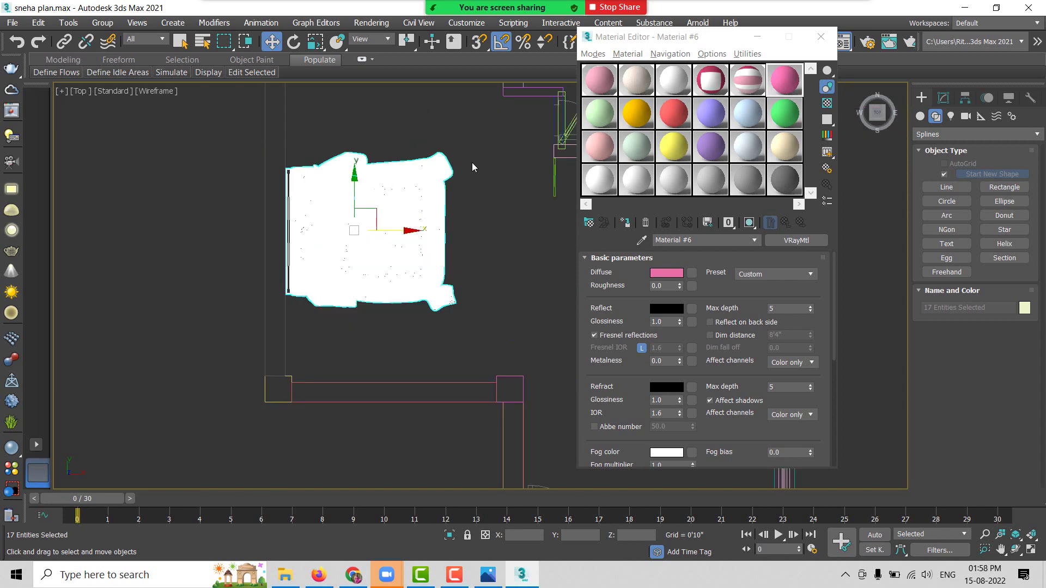
Step: Reselect the bed pieces and group them as Group007
{"action": "left_click_drag", "start_coordinate": [464, 138], "coordinate": [340, 312]}
{"action": "left_click", "coordinate": [103, 23]}
{"action": "left_click", "coordinate": [112, 42]}
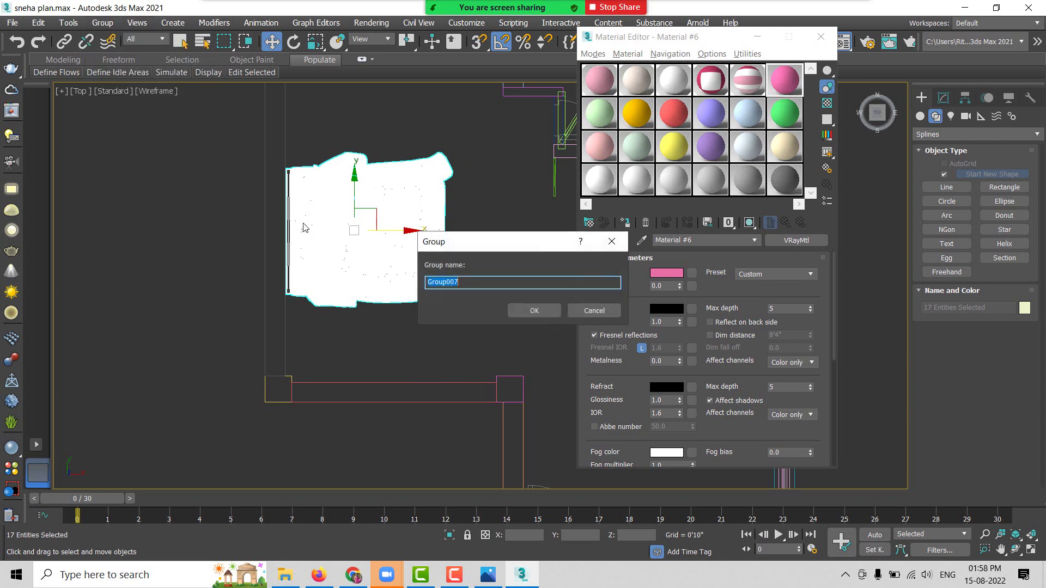
{"action": "left_click", "coordinate": [527, 312]}
Step: Return to a shaded 3D view, try moving the bed group, then undo the move
{"action": "left_click", "coordinate": [498, 322]}
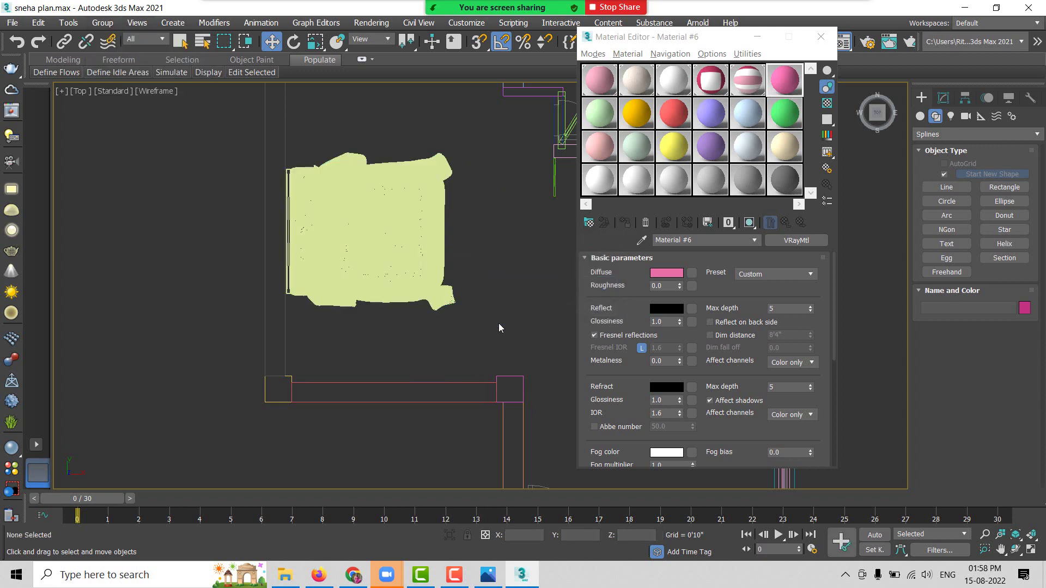
{"action": "key", "text": "F3"}
{"action": "middle_click_drag", "start_coordinate": [492, 326], "coordinate": [315, 297], "text": "alt"}
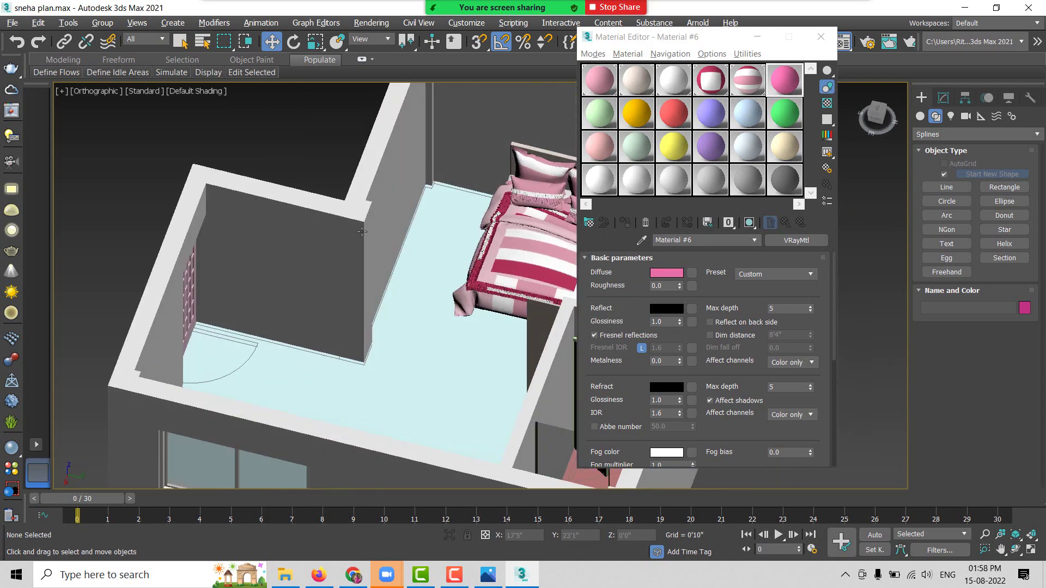
{"action": "left_click", "coordinate": [315, 297]}
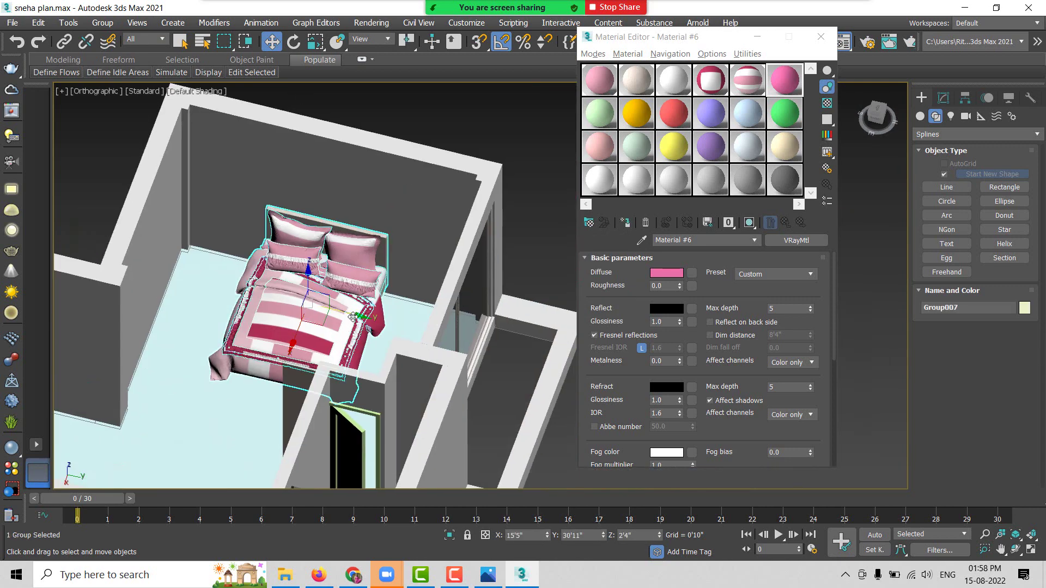
{"action": "left_click_drag", "start_coordinate": [349, 325], "coordinate": [441, 348]}
{"action": "key", "text": "ctrl+z"}
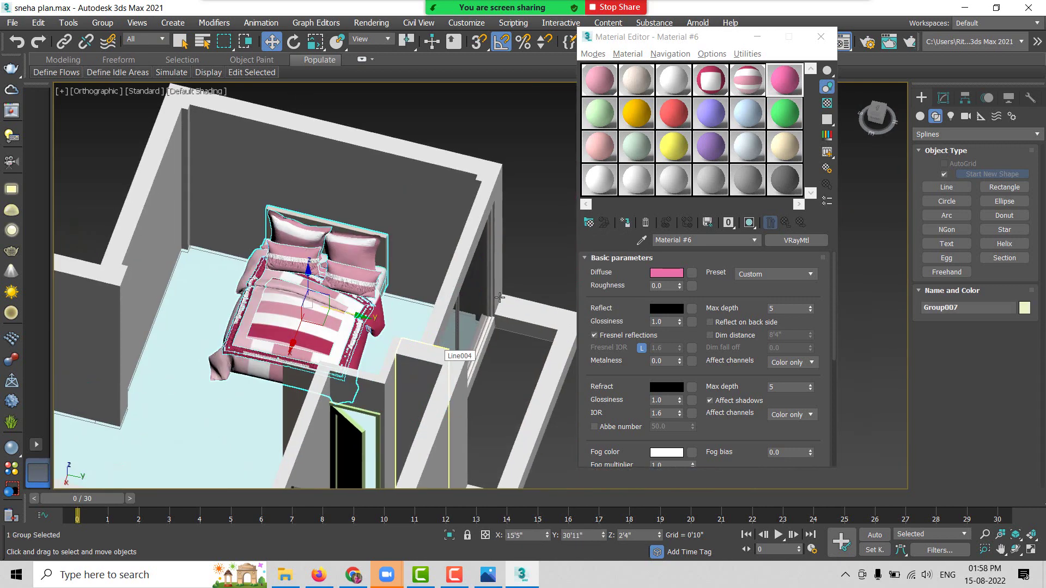
Step: Delete the stray plan outline in Top view
{"action": "left_click", "coordinate": [539, 243]}
{"action": "mouse_move", "coordinate": [422, 311]}
{"action": "middle_mouse_down", "text": "alt"}
{"action": "mouse_move", "coordinate": [450, 311]}
{"action": "mouse_move", "coordinate": [425, 312]}
{"action": "mouse_move", "coordinate": [441, 330]}
{"action": "middle_mouse_up", "text": "alt"}
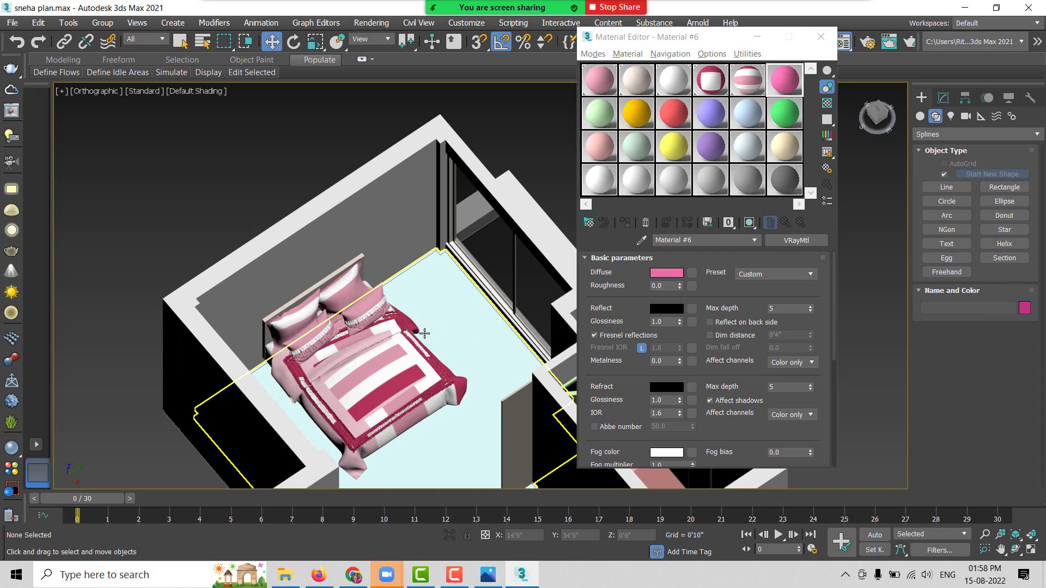
{"action": "key", "text": "t"}
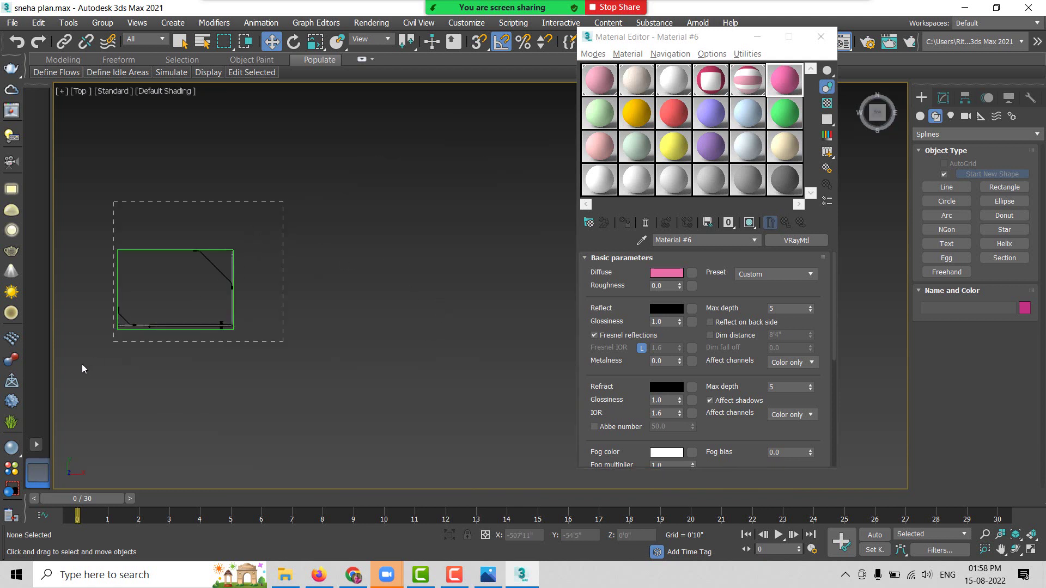
{"action": "left_click_drag", "start_coordinate": [82, 364], "coordinate": [83, 366]}
{"action": "key", "text": "Delete"}
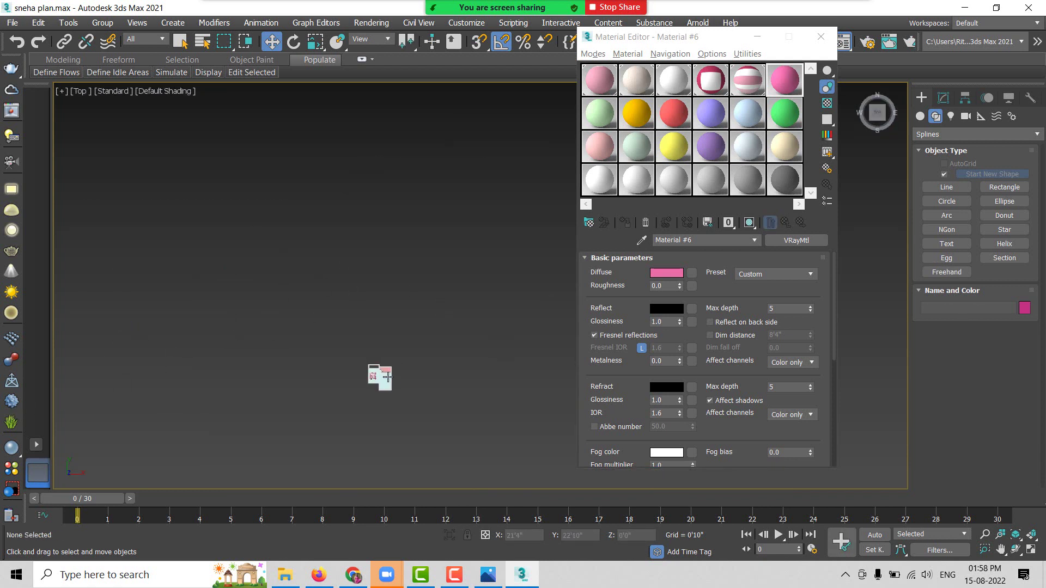
Step: Zoom in, set wireframe display, pan the plan, and bring up the File import options
{"action": "scroll", "coordinate": [387, 376], "scroll_direction": "up", "scroll_amount": 2}
{"action": "scroll", "coordinate": [376, 375], "scroll_direction": "up", "scroll_amount": 3}
{"action": "scroll", "coordinate": [327, 327], "scroll_direction": "up", "scroll_amount": 4}
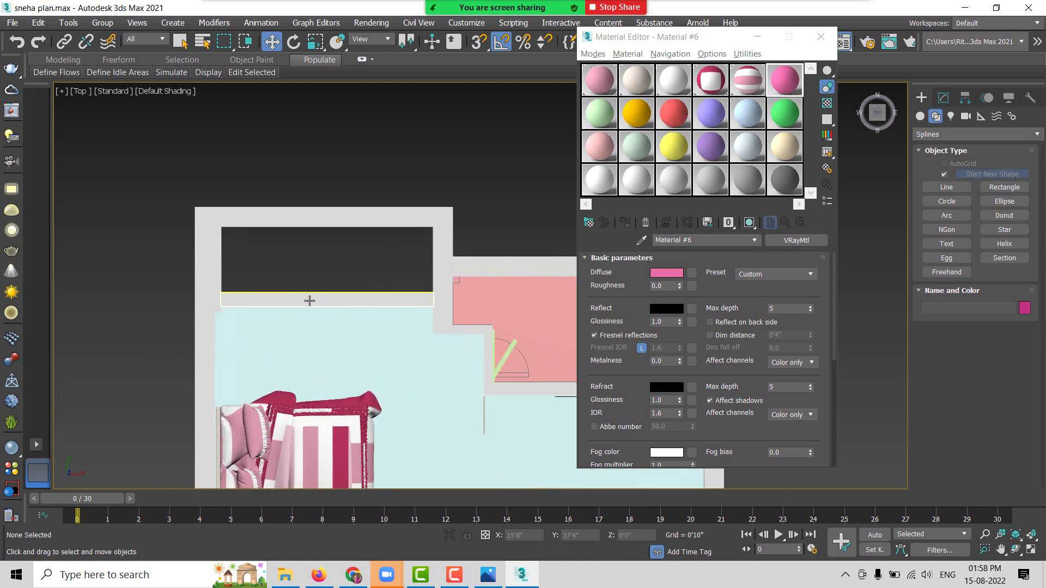
{"action": "key", "text": "F3"}
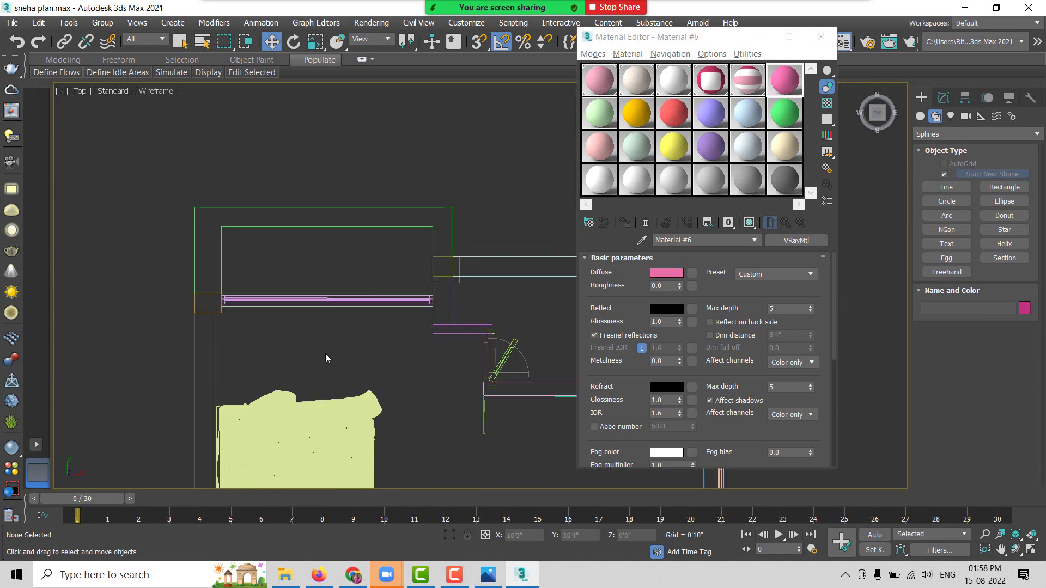
{"action": "middle_click_drag", "start_coordinate": [348, 375], "coordinate": [485, 243]}
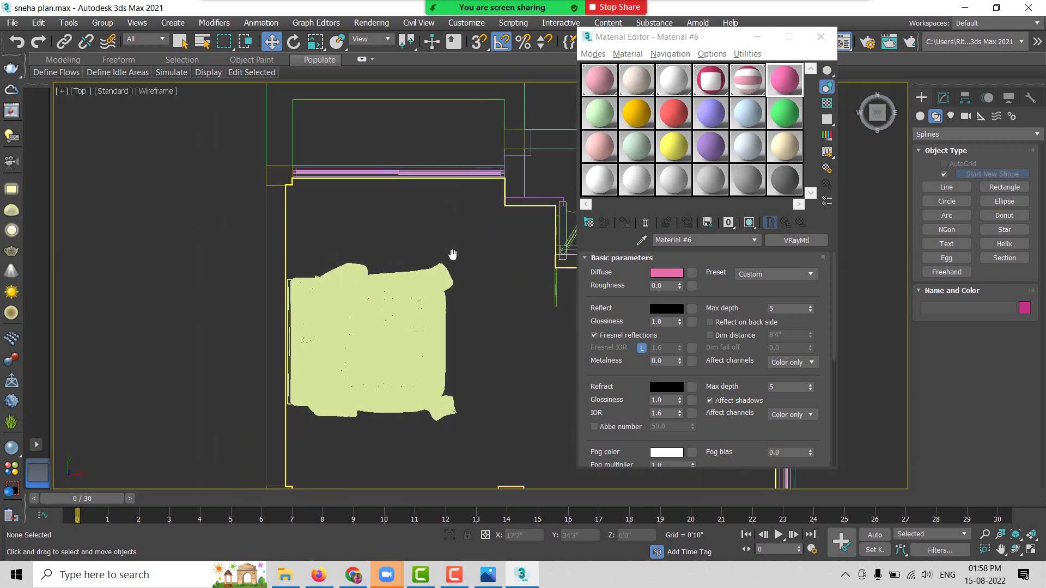
{"action": "left_click", "coordinate": [23, 22]}
{"action": "mouse_move", "coordinate": [29, 195]}
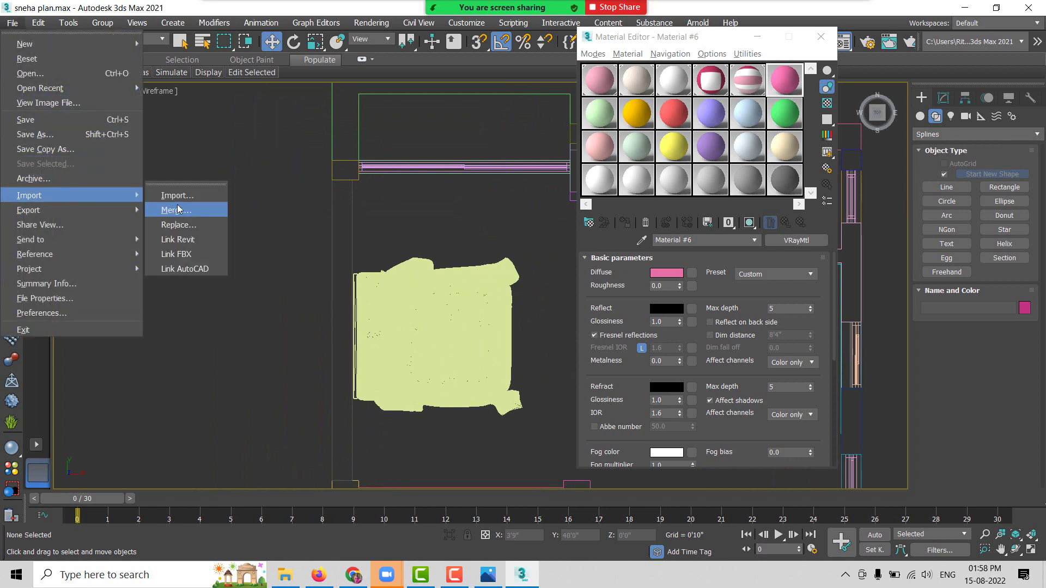
Step: Merge the Curtain N070421 3DS from Furniture > Curitains, accepting renames sub003 and sub004
{"action": "left_click", "coordinate": [178, 209]}
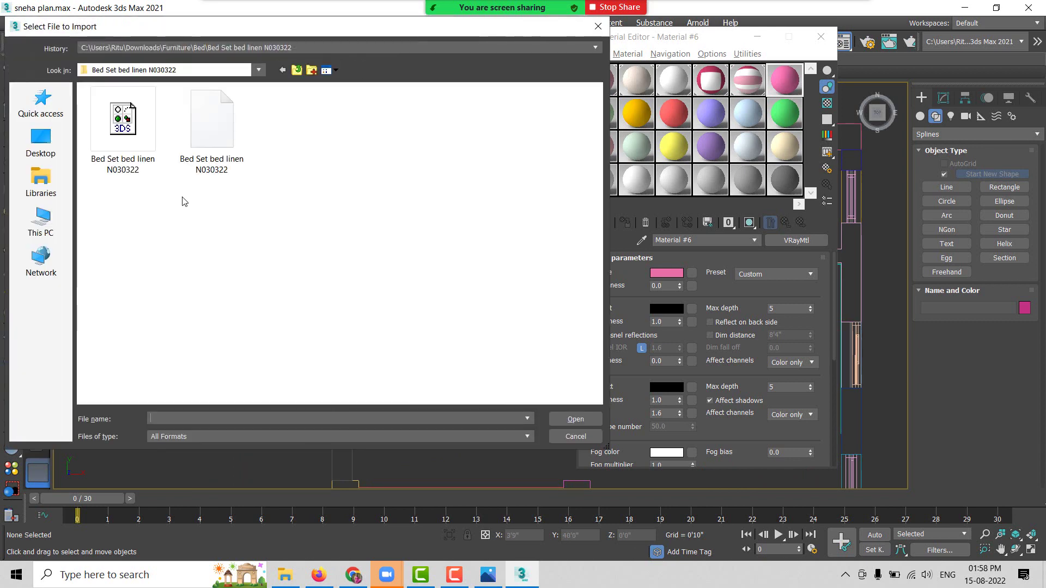
{"action": "left_click", "coordinate": [298, 71]}
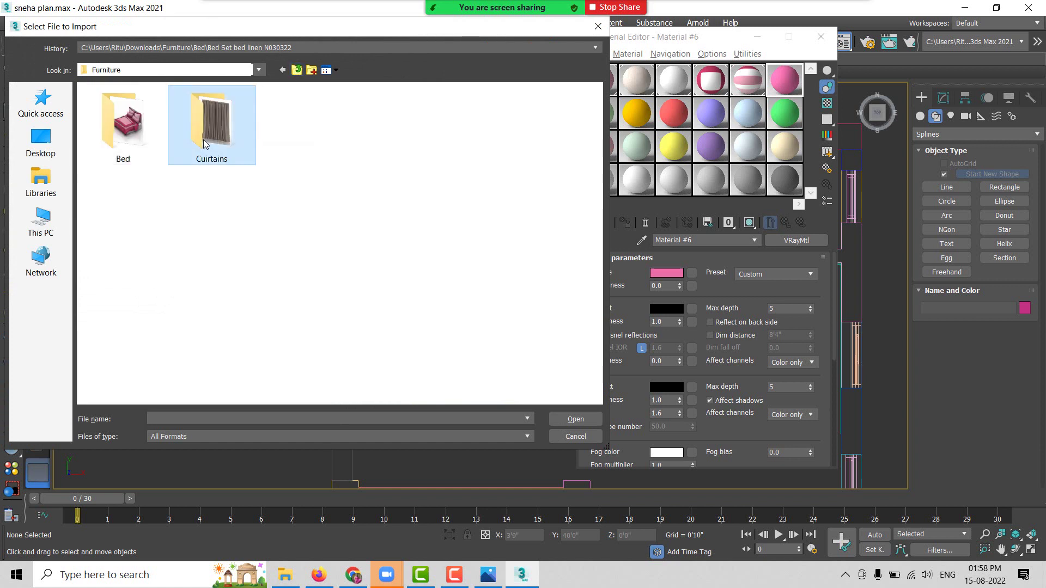
{"action": "double_click", "coordinate": [204, 144]}
{"action": "double_click", "coordinate": [101, 103]}
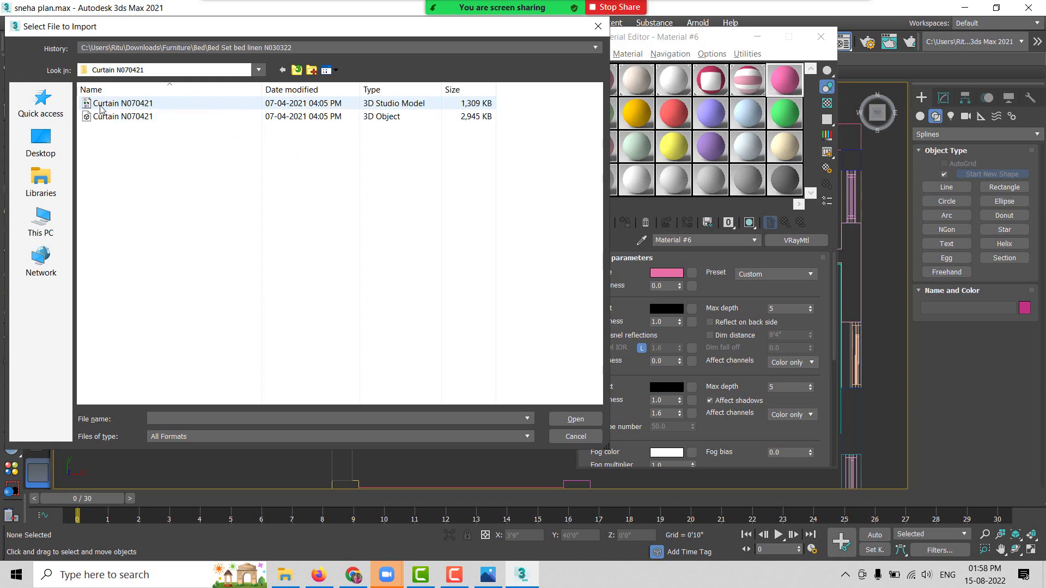
{"action": "double_click", "coordinate": [101, 107]}
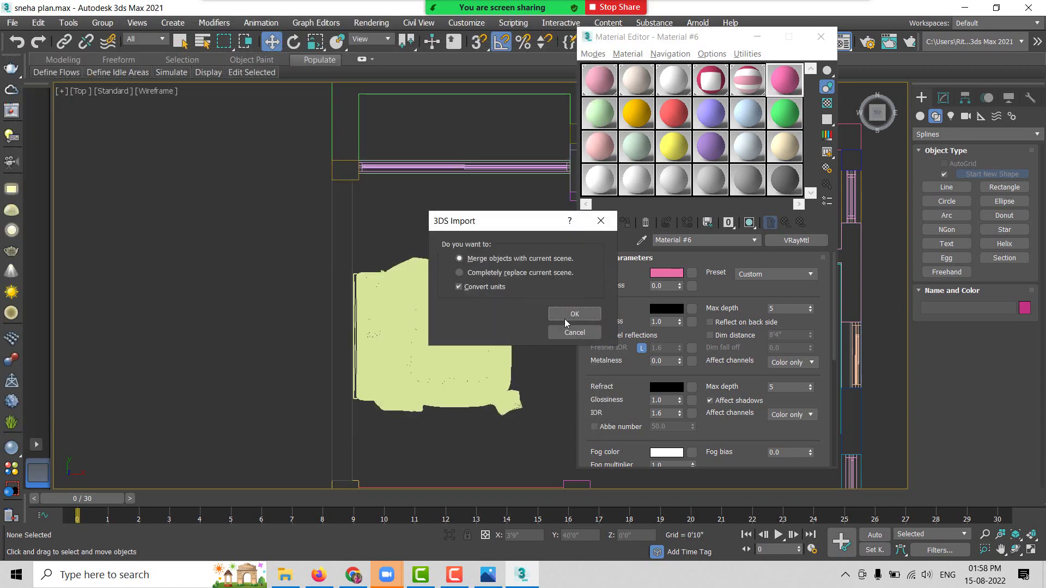
{"action": "left_click", "coordinate": [564, 319]}
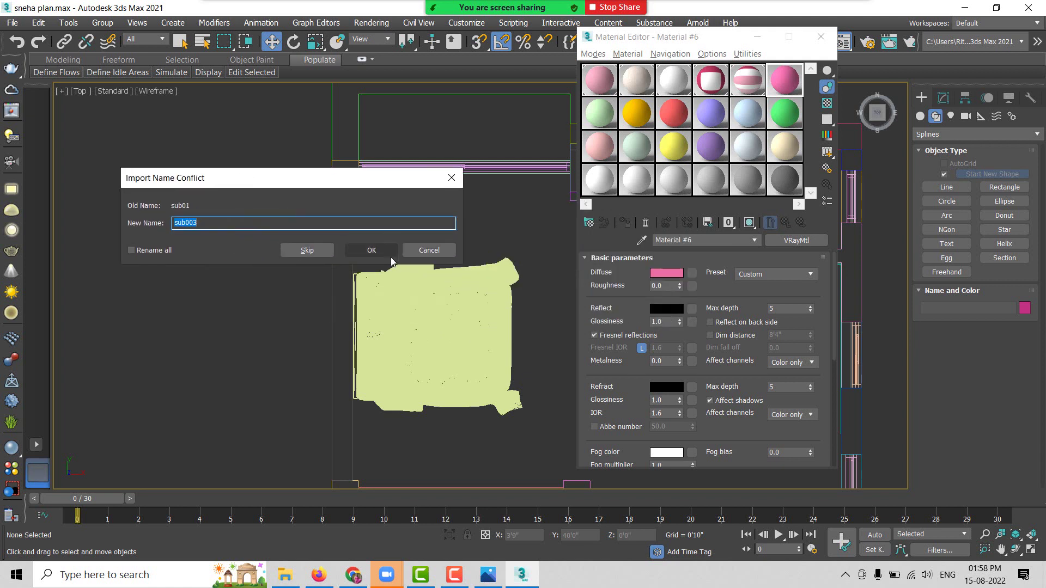
{"action": "left_click", "coordinate": [376, 253]}
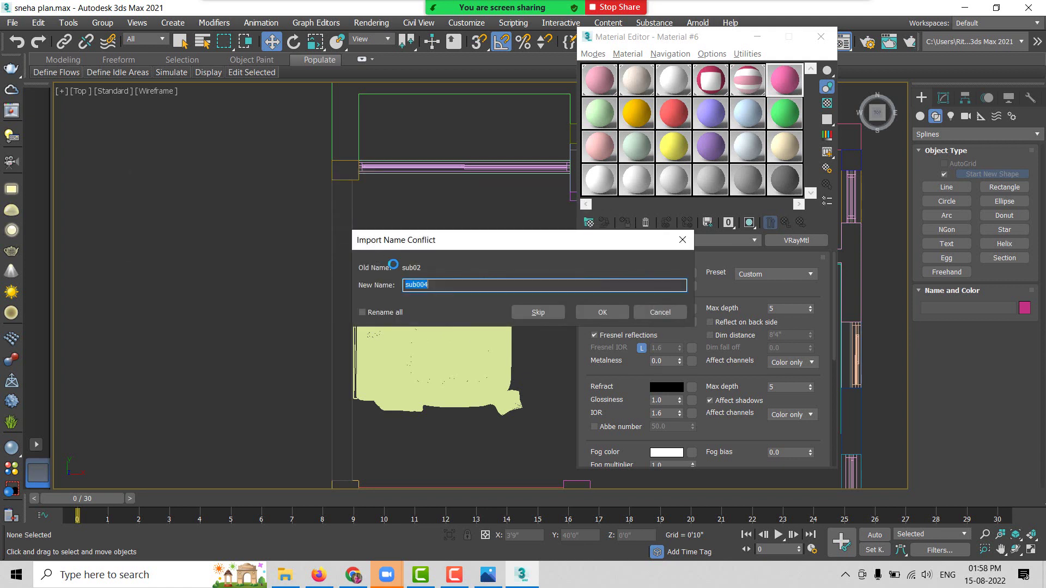
{"action": "left_click", "coordinate": [598, 319]}
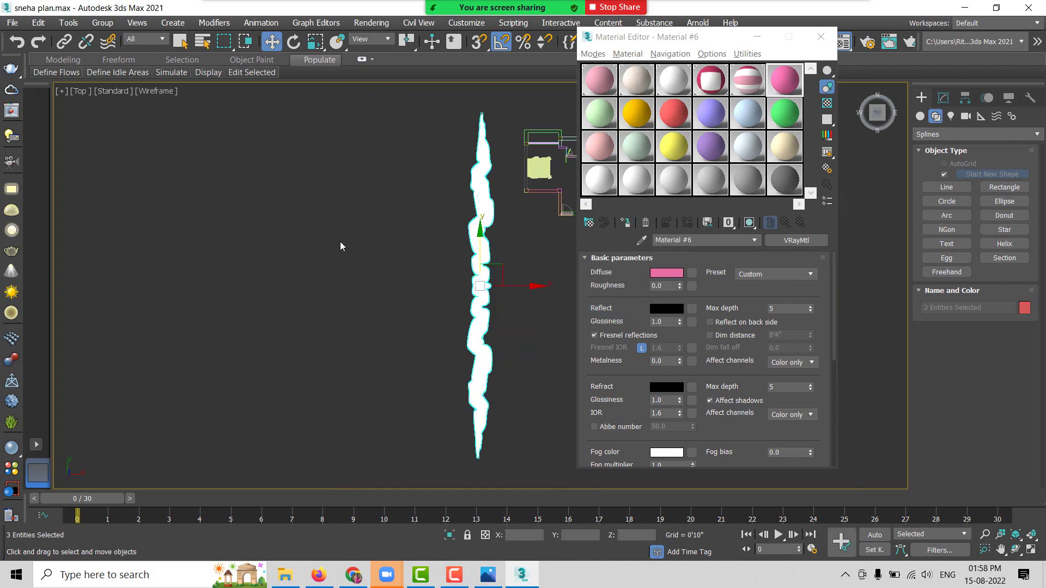
Step: Orbit to a shaded front view of the curtain and group its pieces as Group008
{"action": "scroll", "coordinate": [333, 242], "scroll_direction": "down", "scroll_amount": 2}
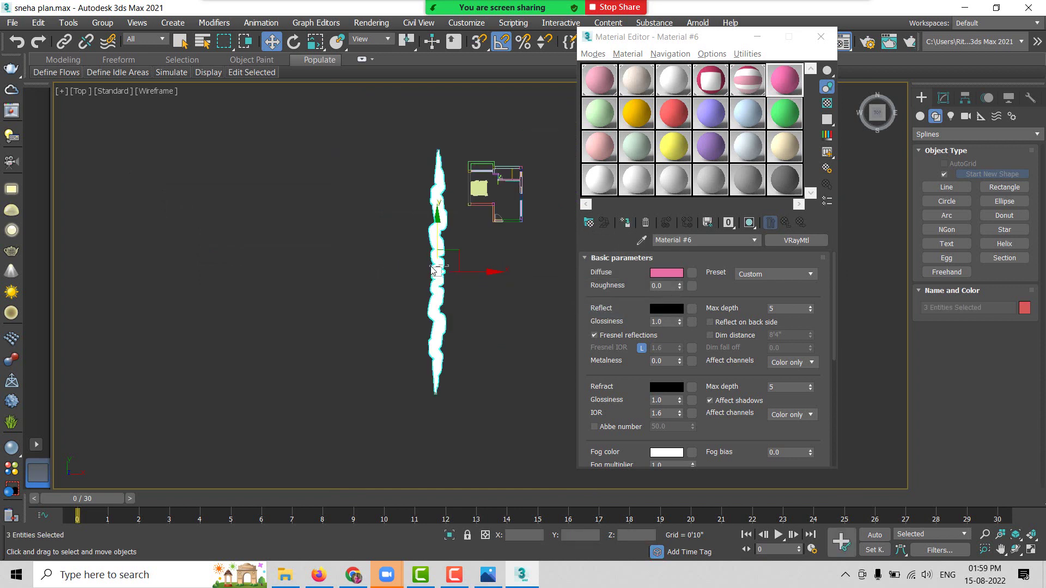
{"action": "middle_click_drag", "start_coordinate": [455, 277], "coordinate": [373, 269], "text": "alt"}
{"action": "key", "text": "F3"}
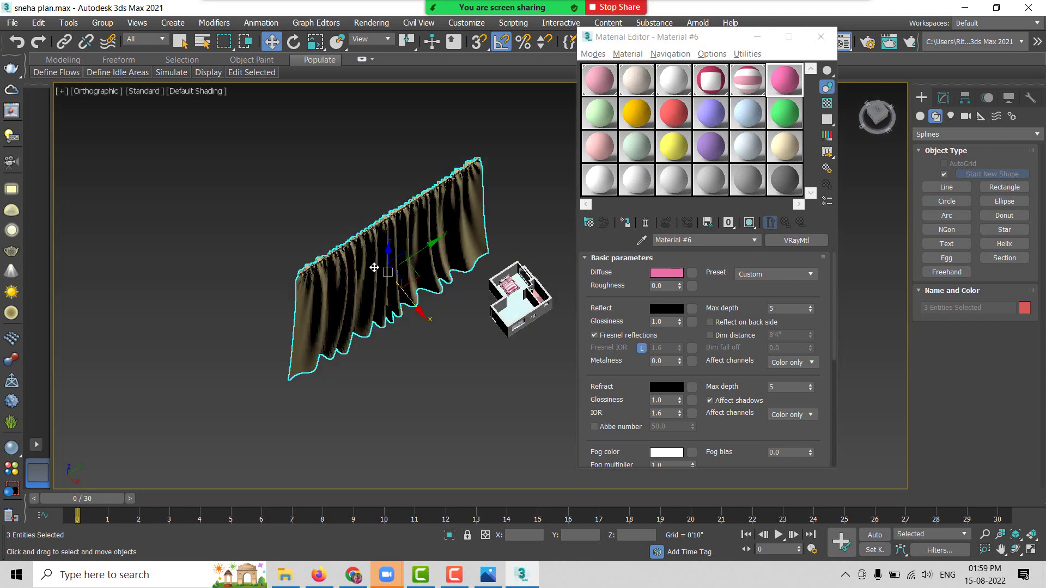
{"action": "middle_click_drag", "start_coordinate": [402, 326], "coordinate": [404, 287], "text": "alt"}
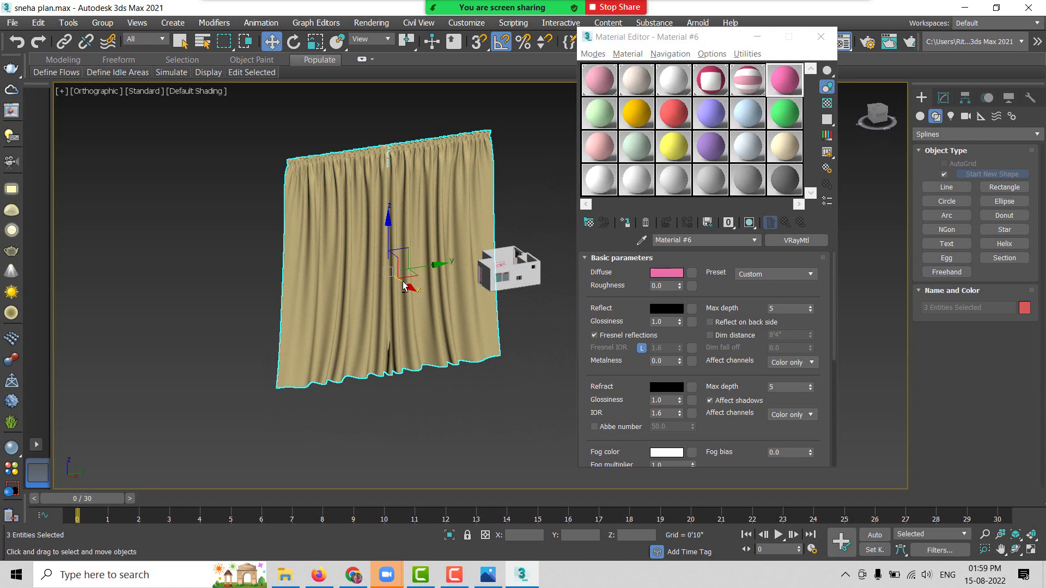
{"action": "left_click", "coordinate": [108, 19]}
{"action": "left_click", "coordinate": [116, 42]}
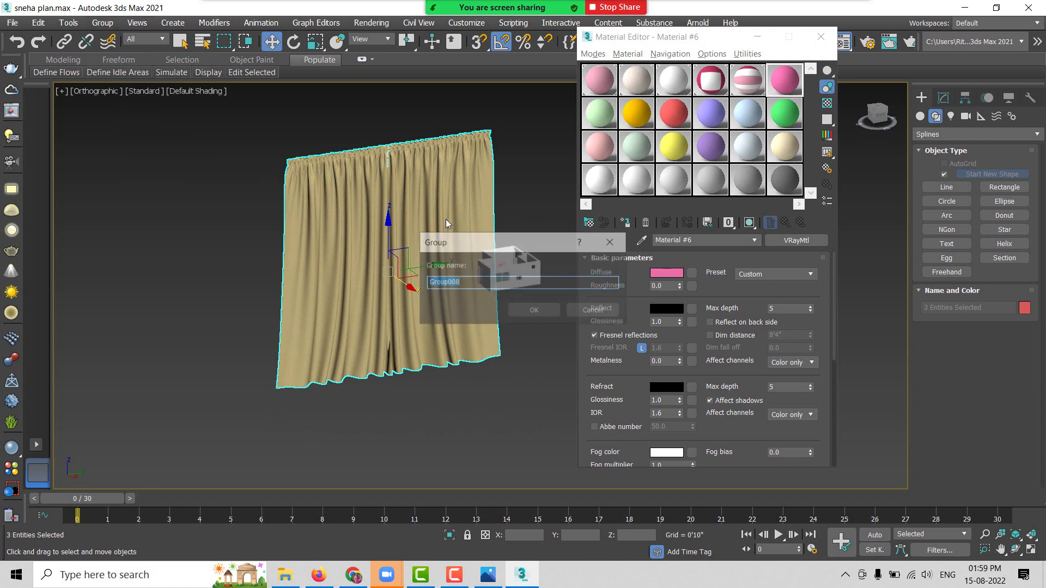
{"action": "left_click", "coordinate": [533, 312]}
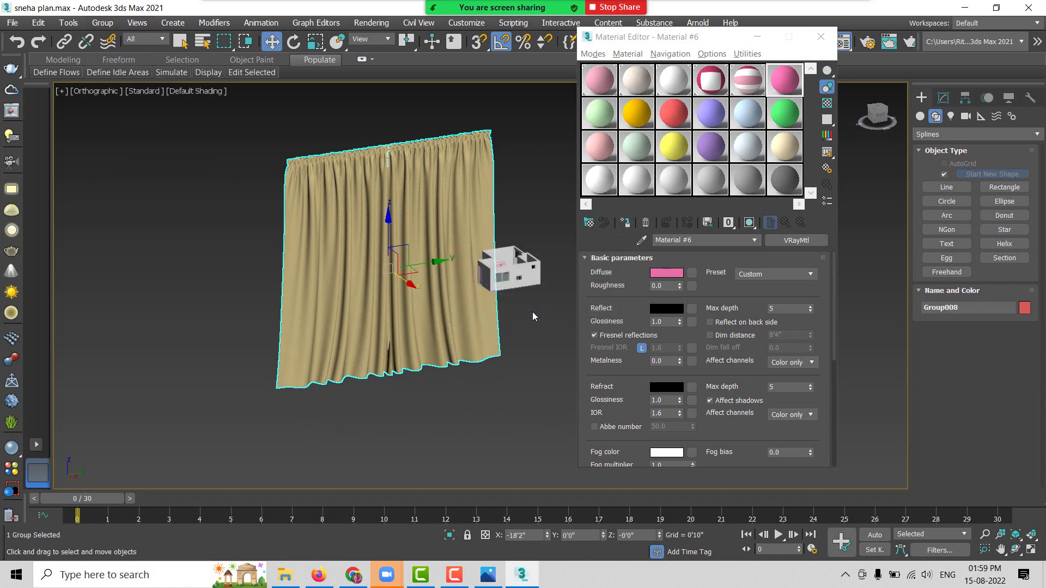
{"action": "left_click", "coordinate": [315, 41]}
Step: Scale the curtain down to about 4.6% and view the plan in wireframe Top view
{"action": "left_click_drag", "start_coordinate": [379, 266], "coordinate": [325, 380]}
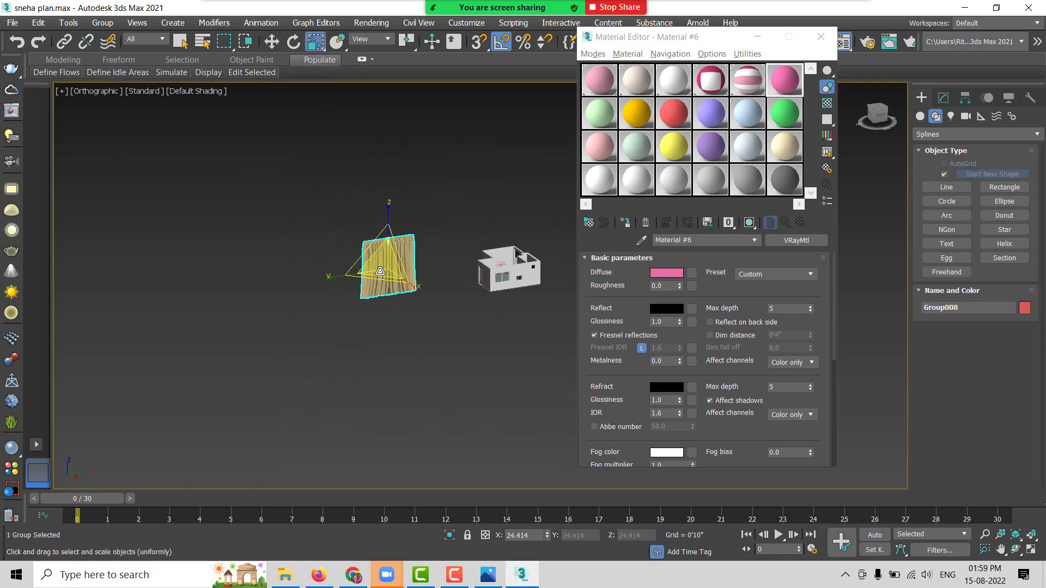
{"action": "left_click_drag", "start_coordinate": [325, 380], "coordinate": [377, 299]}
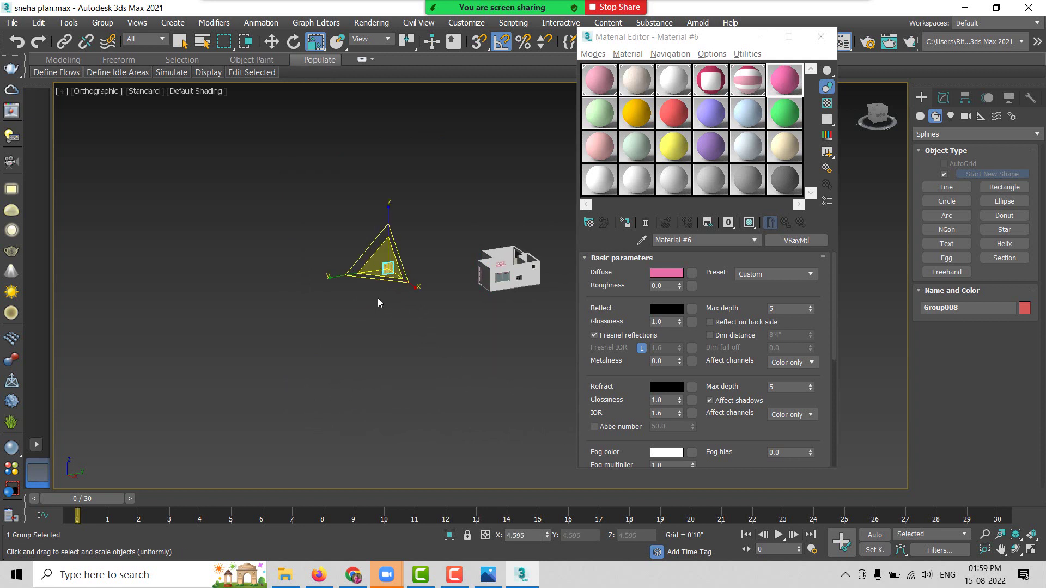
{"action": "key", "text": "t"}
{"action": "middle_click_drag", "start_coordinate": [348, 243], "coordinate": [301, 262]}
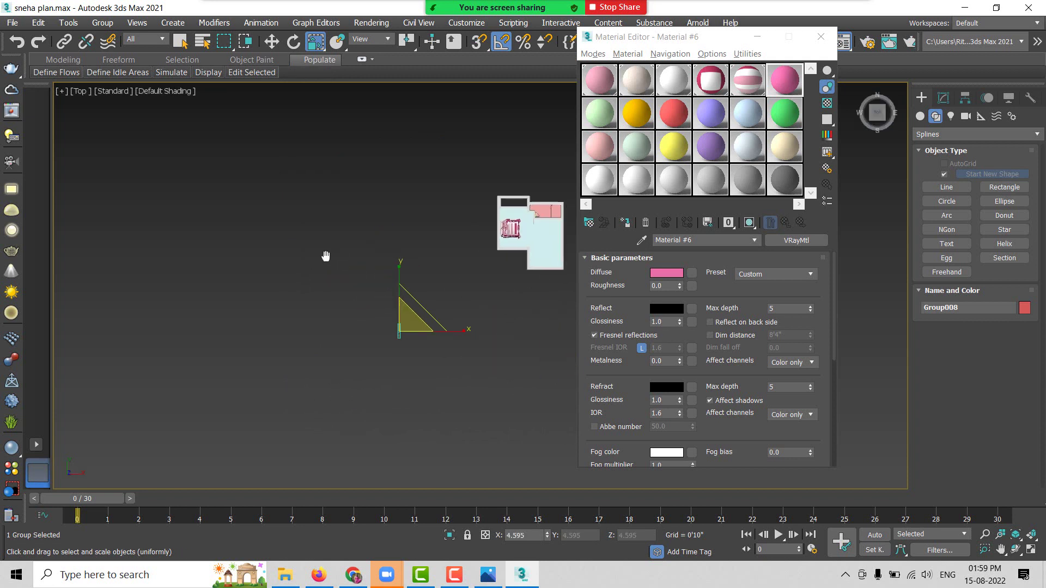
{"action": "key", "text": "F3"}
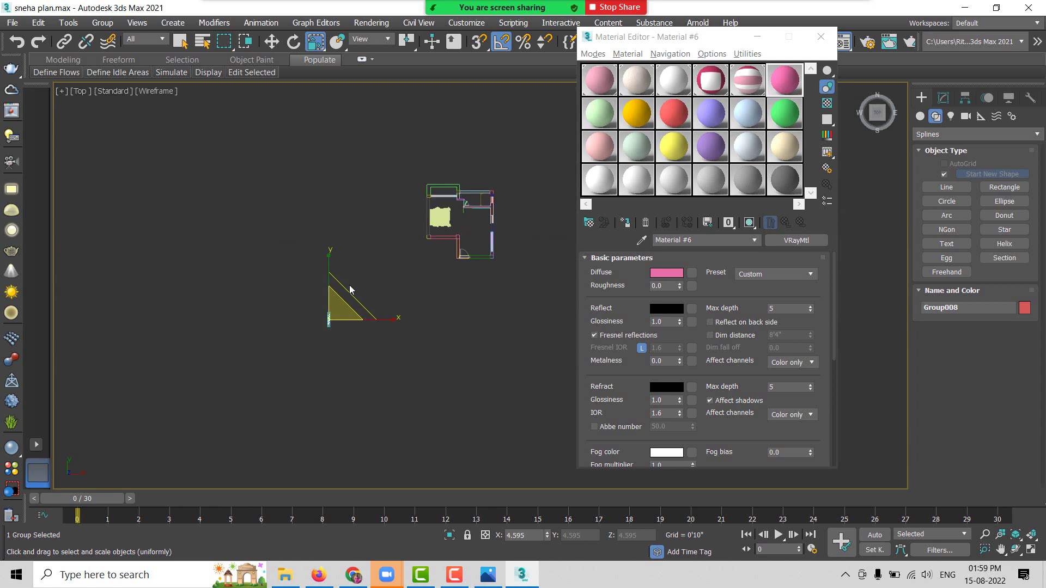
{"action": "scroll", "coordinate": [414, 262], "scroll_direction": "up", "scroll_amount": 4}
{"action": "middle_click_drag", "start_coordinate": [414, 262], "coordinate": [354, 329]}
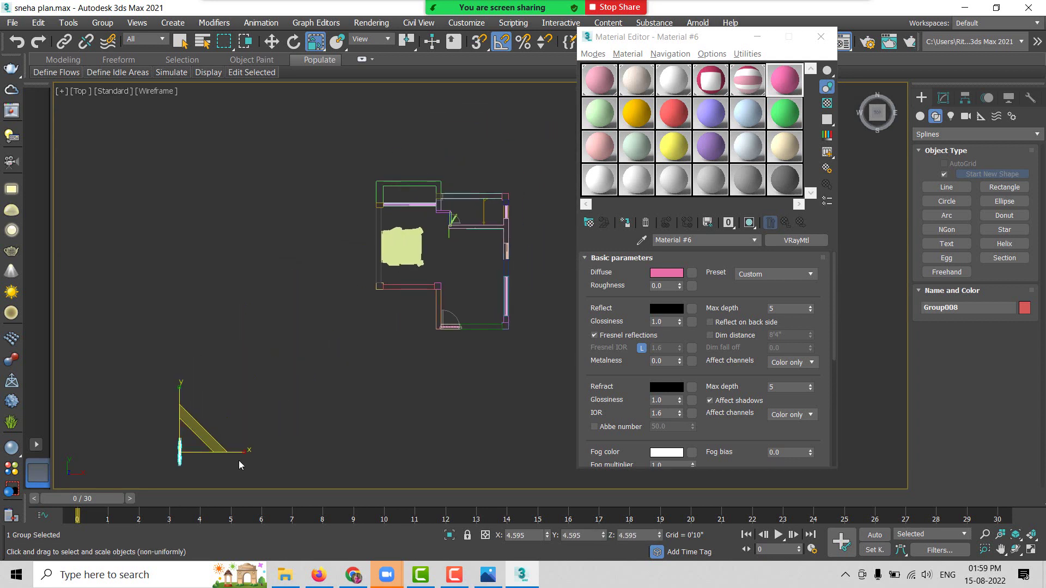
Step: Move the curtain onto the bedroom's window wall in the plan
{"action": "key", "text": "w"}
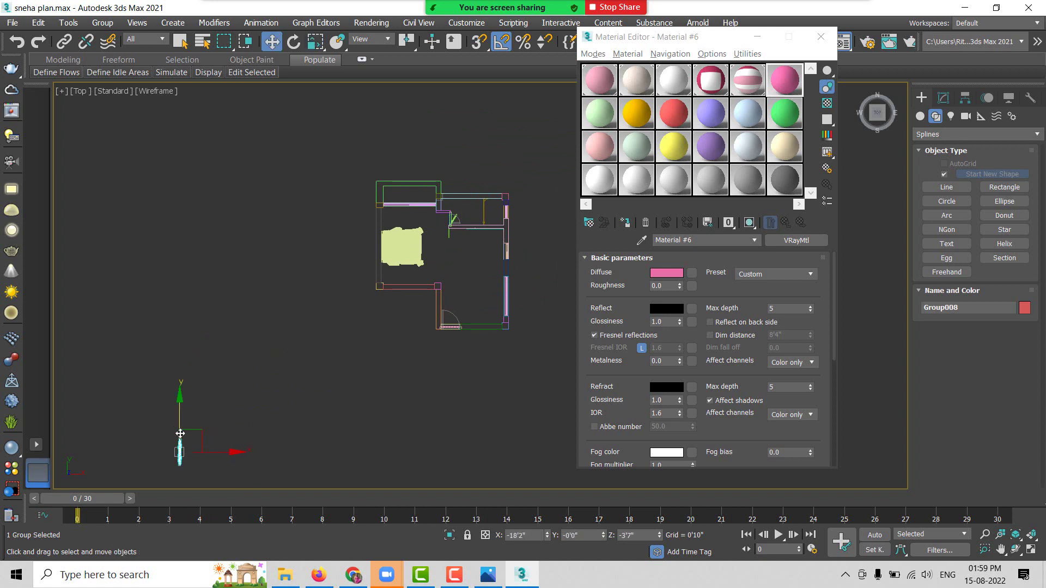
{"action": "left_click_drag", "start_coordinate": [179, 433], "coordinate": [227, 222]}
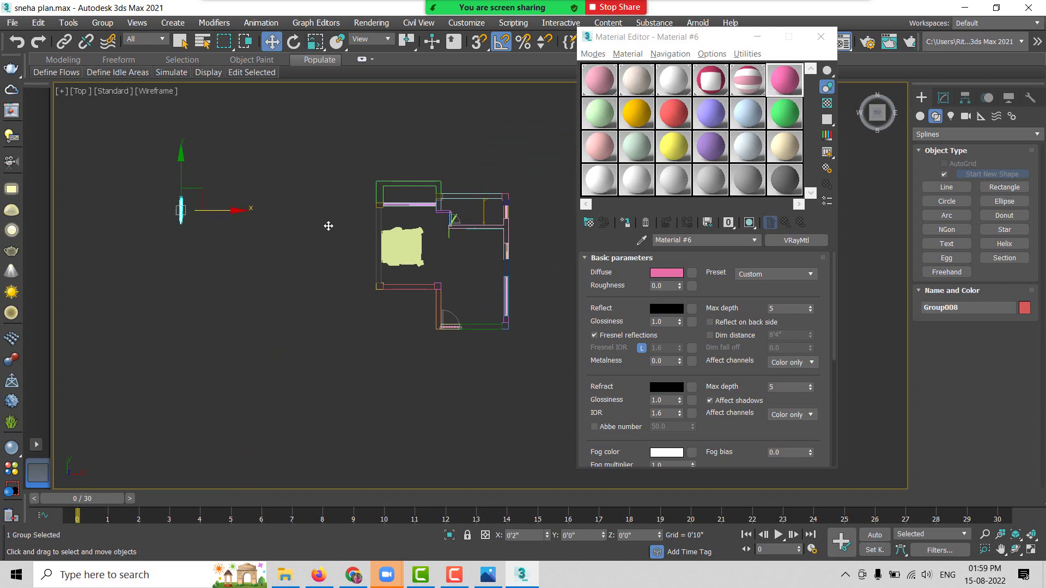
{"action": "left_click_drag", "start_coordinate": [328, 225], "coordinate": [406, 224]}
{"action": "scroll", "coordinate": [414, 212], "scroll_direction": "up", "scroll_amount": 1}
{"action": "scroll", "coordinate": [414, 209], "scroll_direction": "up", "scroll_amount": 7}
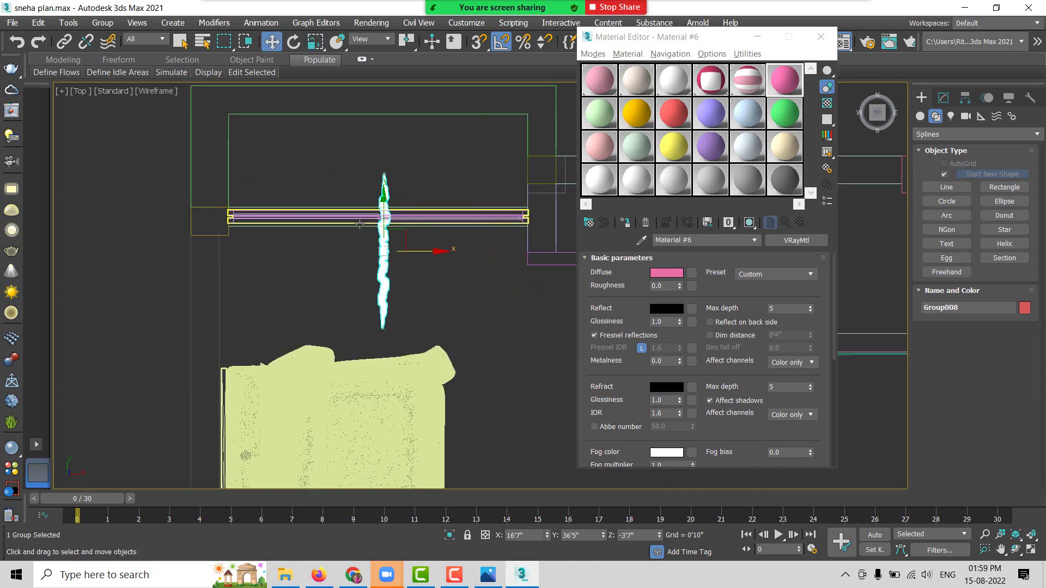
{"action": "scroll", "coordinate": [359, 224], "scroll_direction": "up", "scroll_amount": 2}
{"action": "middle_click_drag", "start_coordinate": [360, 224], "coordinate": [343, 221]}
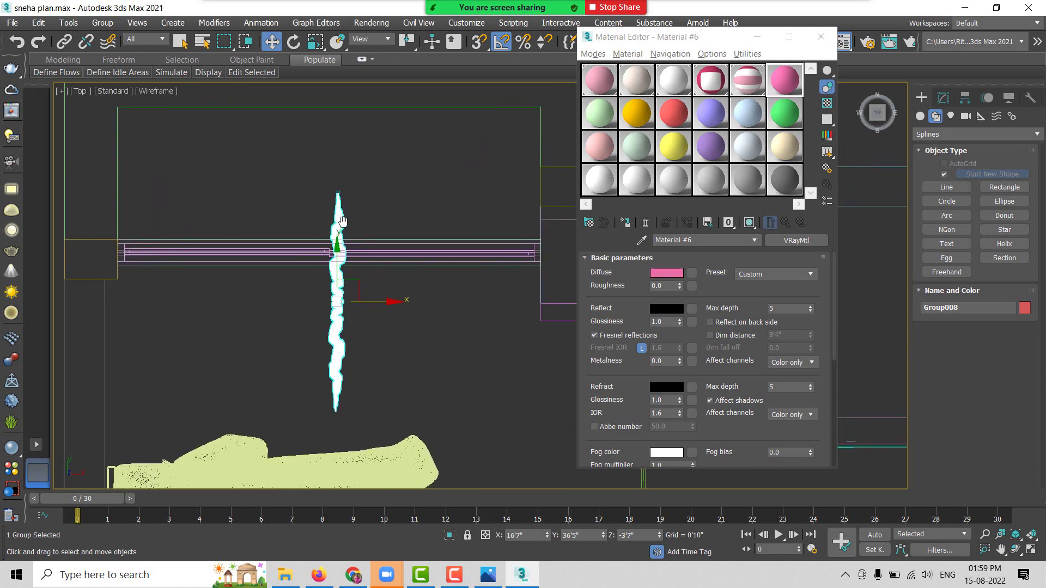
Step: Rotate the curtain -90° on Z and push it against the window wall
{"action": "key", "text": "e"}
{"action": "left_click_drag", "start_coordinate": [354, 256], "coordinate": [426, 353]}
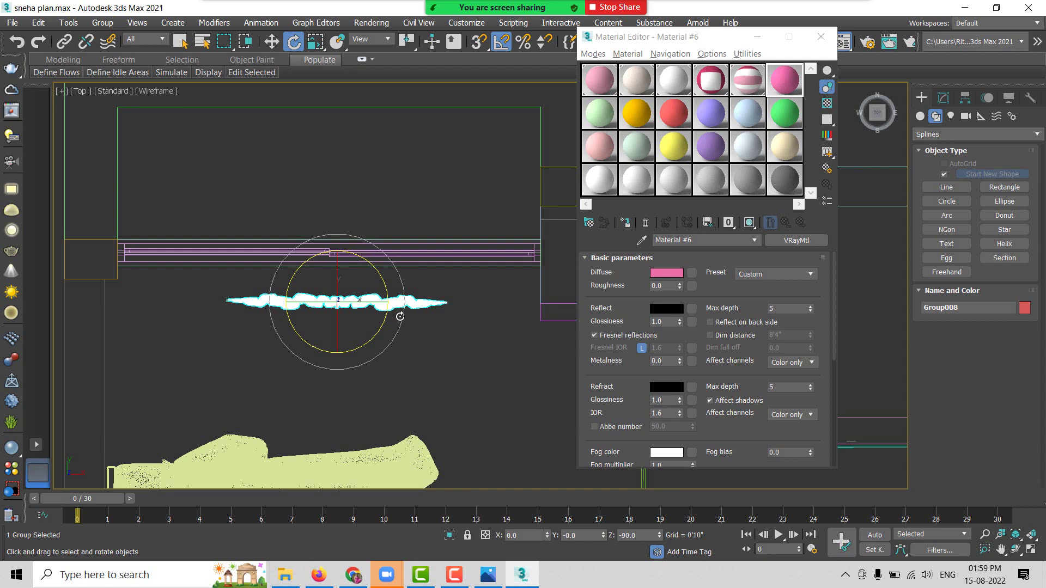
{"action": "key", "text": "w"}
{"action": "left_click_drag", "start_coordinate": [338, 262], "coordinate": [341, 240]}
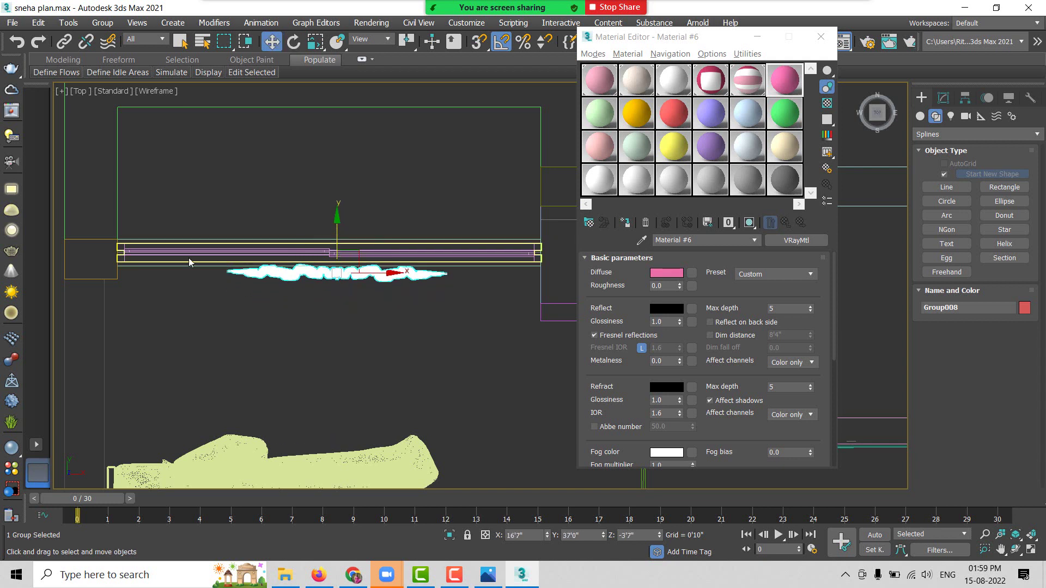
Step: Stretch the curtain along X and centre it to span the window
{"action": "key", "text": "r"}
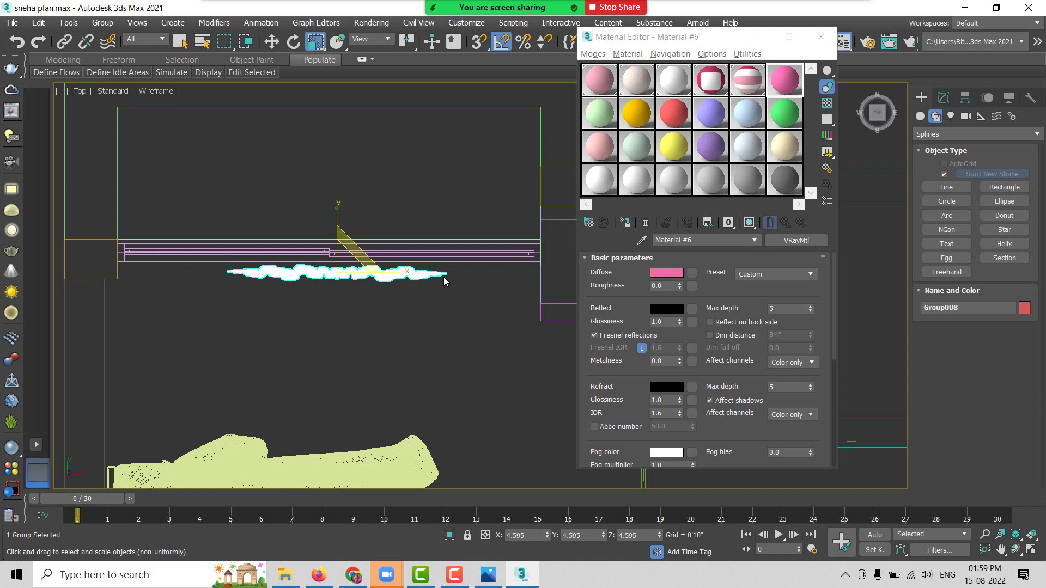
{"action": "left_click_drag", "start_coordinate": [393, 270], "coordinate": [433, 272]}
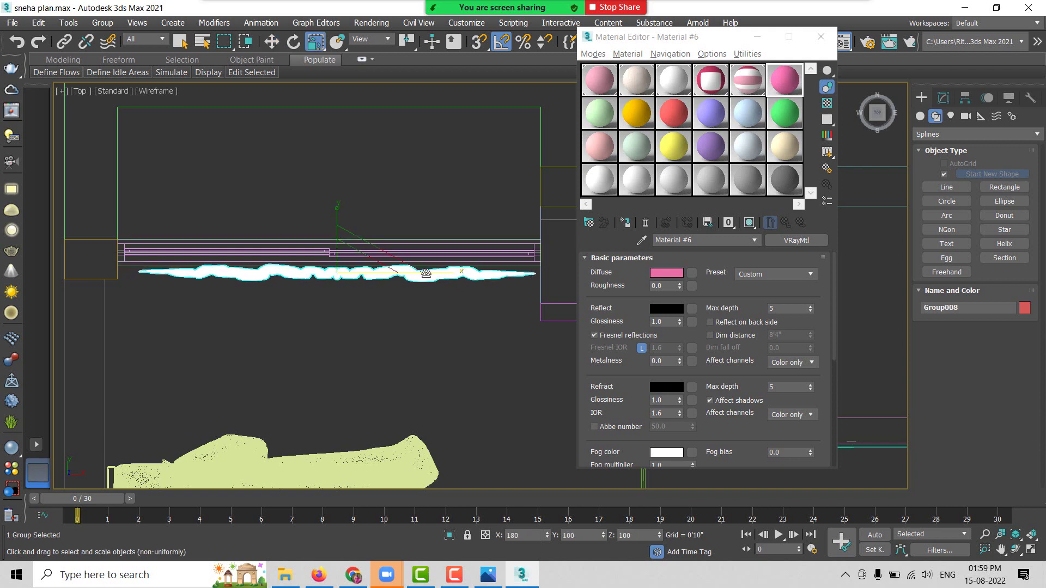
{"action": "key", "text": "w"}
{"action": "key", "text": "w"}
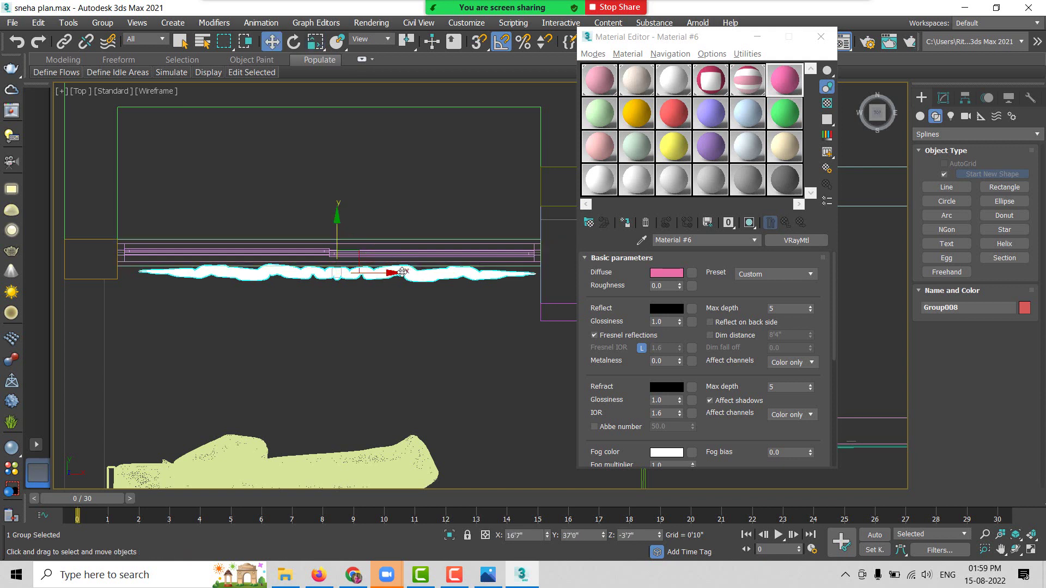
{"action": "left_click_drag", "start_coordinate": [390, 272], "coordinate": [349, 280]}
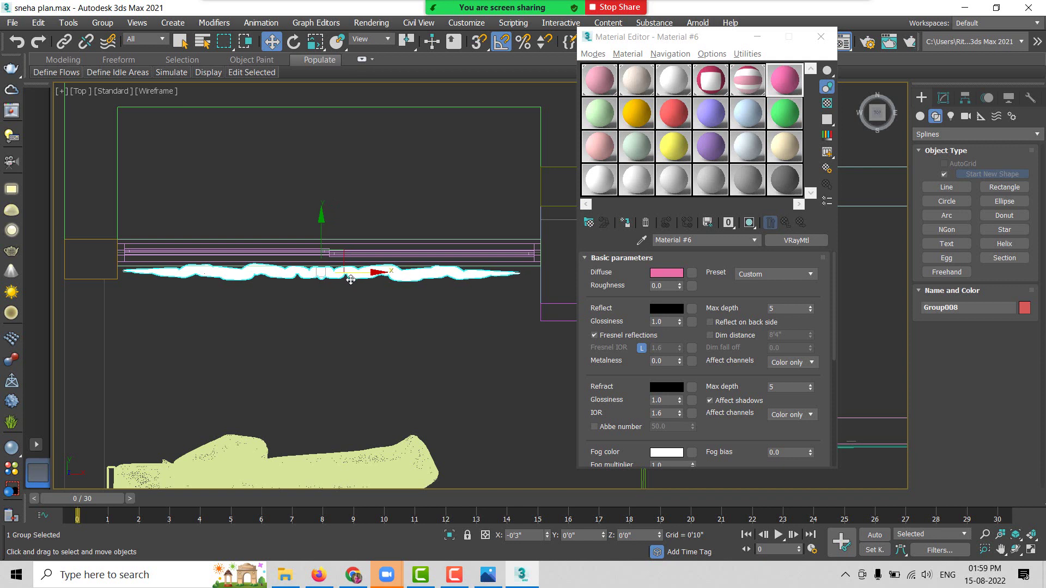
{"action": "key", "text": "r"}
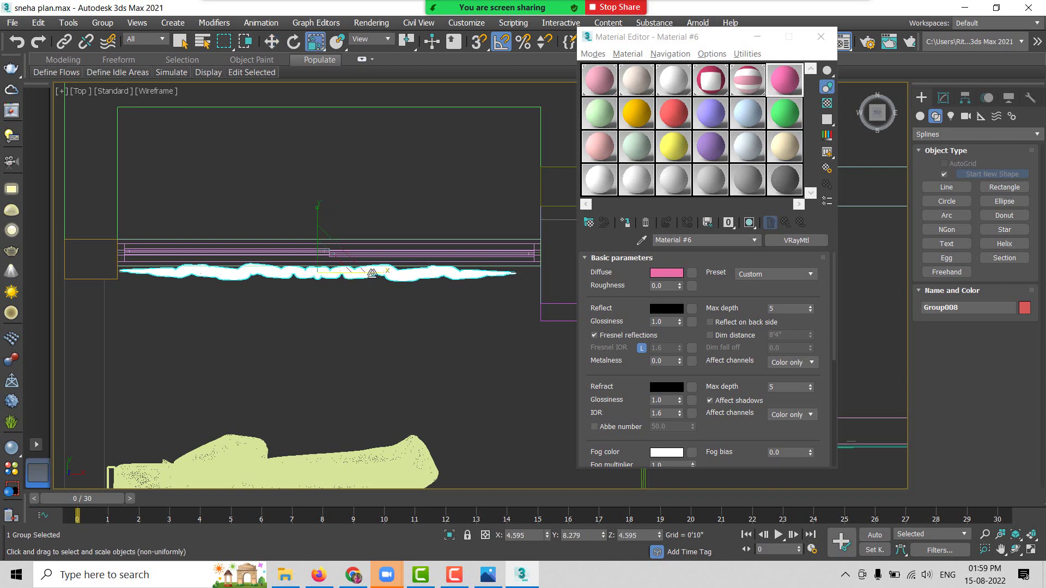
{"action": "left_click_drag", "start_coordinate": [372, 273], "coordinate": [390, 270]}
{"action": "key", "text": "w"}
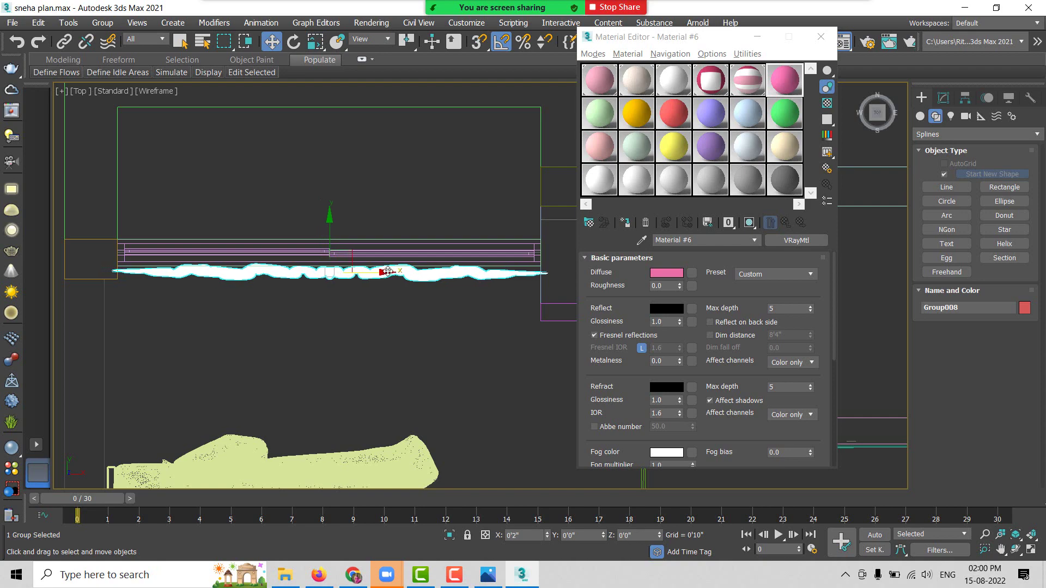
{"action": "middle_click_drag", "start_coordinate": [367, 362], "coordinate": [372, 308], "text": "alt"}
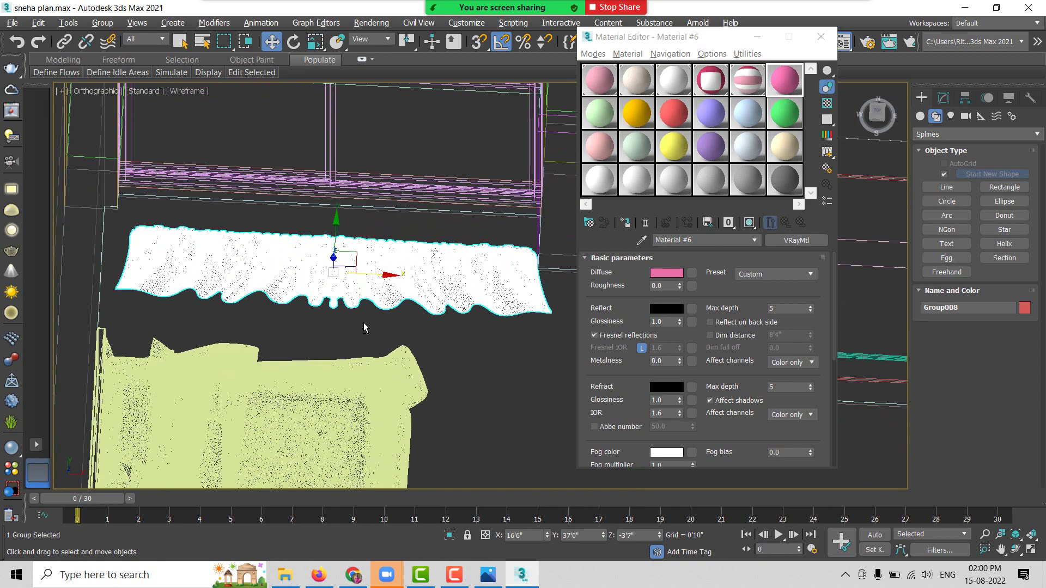
Step: In Front view, raise the curtain up over the bed toward the window
{"action": "key", "text": "f"}
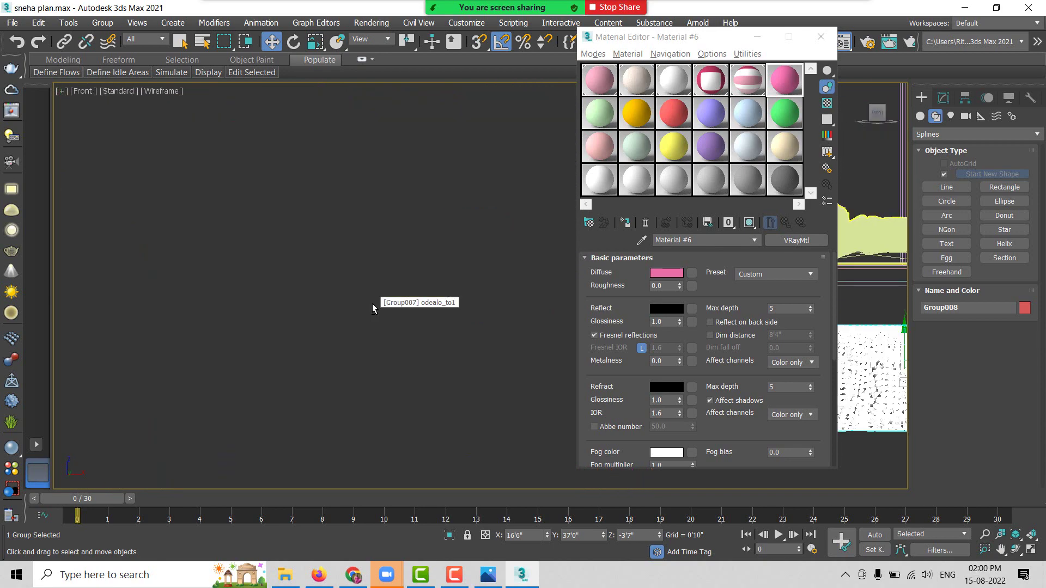
{"action": "key", "text": "z"}
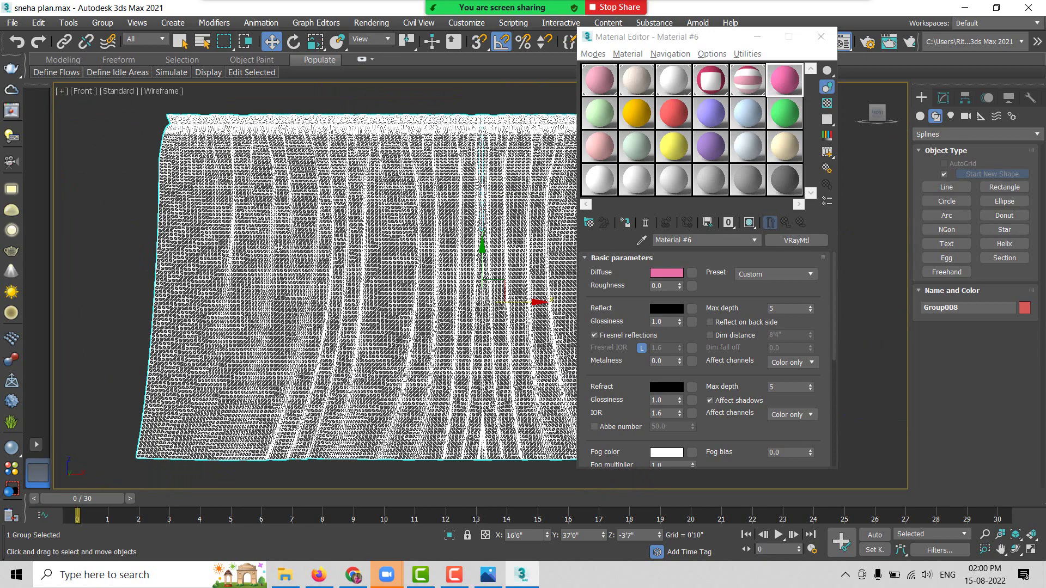
{"action": "scroll", "coordinate": [273, 243], "scroll_direction": "down", "scroll_amount": 3}
{"action": "scroll", "coordinate": [314, 222], "scroll_direction": "down", "scroll_amount": 2}
{"action": "scroll", "coordinate": [303, 296], "scroll_direction": "down", "scroll_amount": 1}
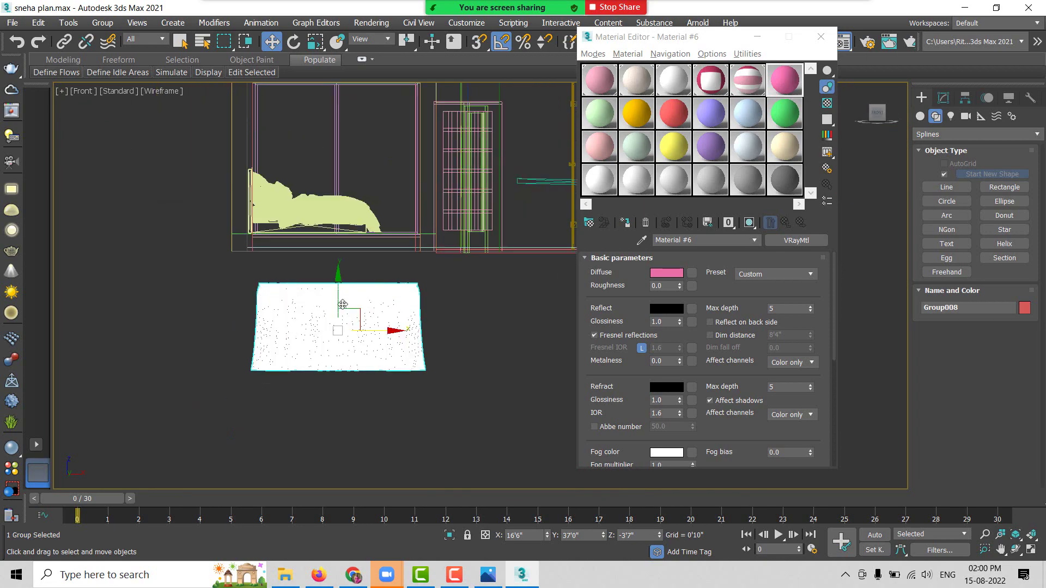
{"action": "left_click_drag", "start_coordinate": [339, 302], "coordinate": [341, 142]}
{"action": "middle_click_drag", "start_coordinate": [342, 101], "coordinate": [312, 226]}
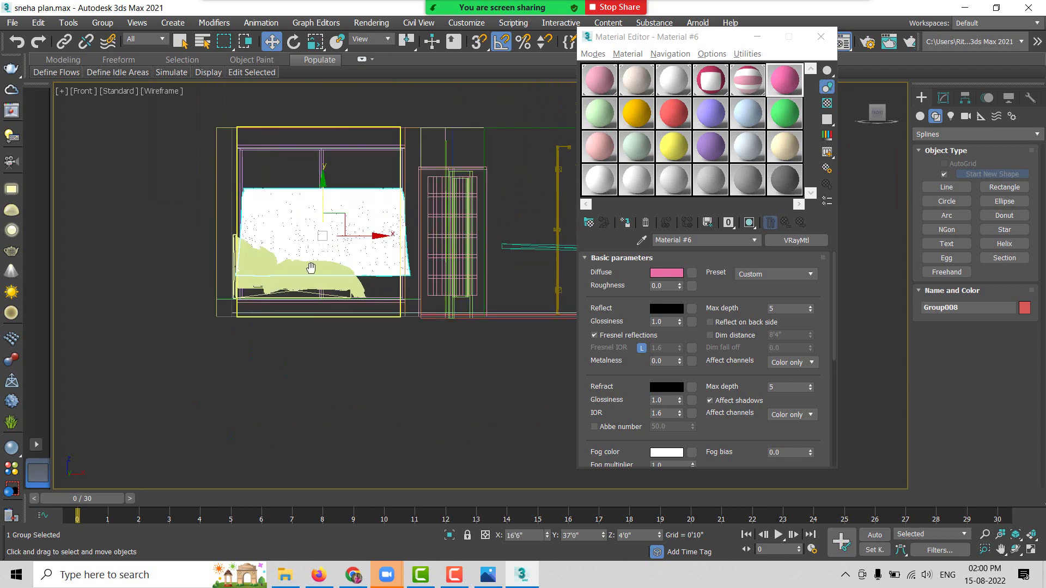
{"action": "scroll", "coordinate": [312, 227], "scroll_direction": "up", "scroll_amount": 2}
{"action": "left_click_drag", "start_coordinate": [307, 274], "coordinate": [307, 214]}
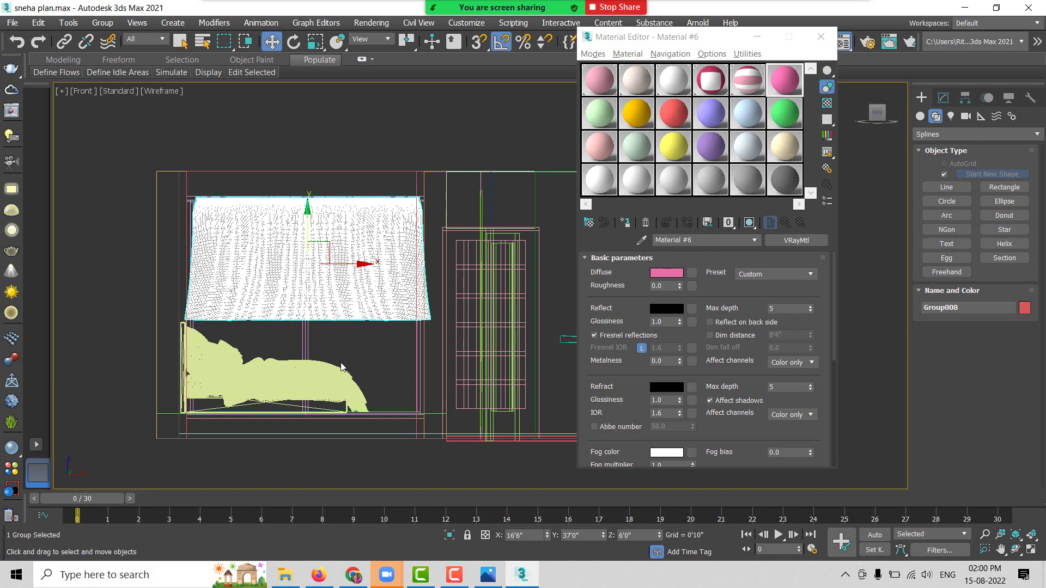
Step: Scale the curtain to X 102 and Y 173, then lower it to fit the window
{"action": "key", "text": "r"}
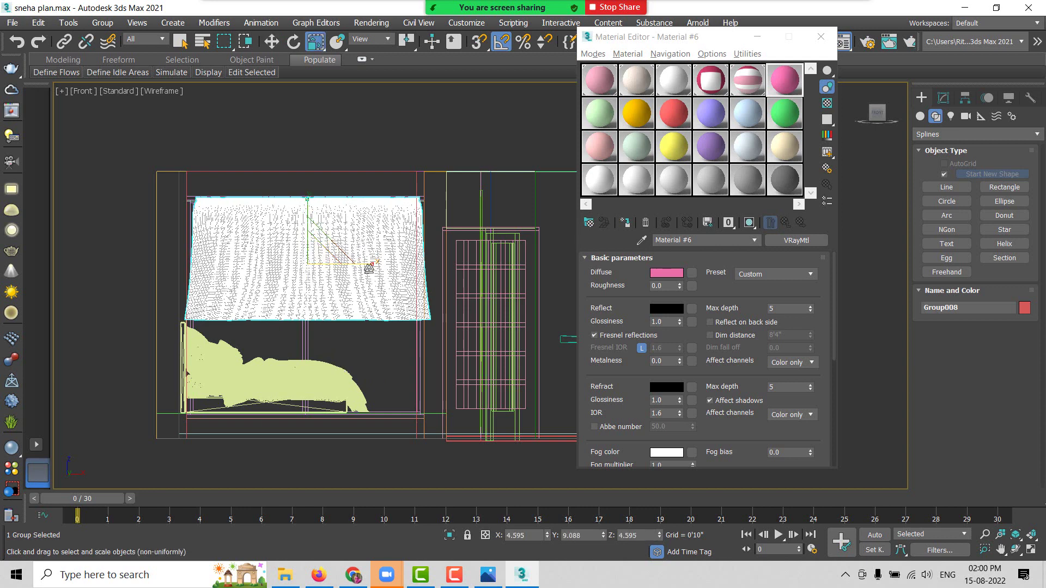
{"action": "left_click_drag", "start_coordinate": [368, 264], "coordinate": [370, 265]}
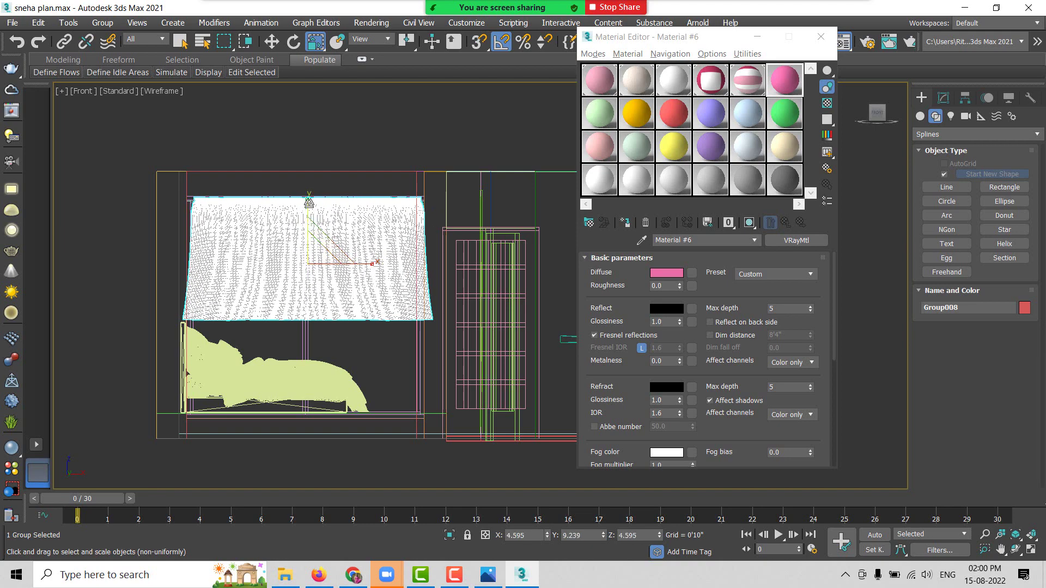
{"action": "left_click_drag", "start_coordinate": [308, 203], "coordinate": [310, 173]}
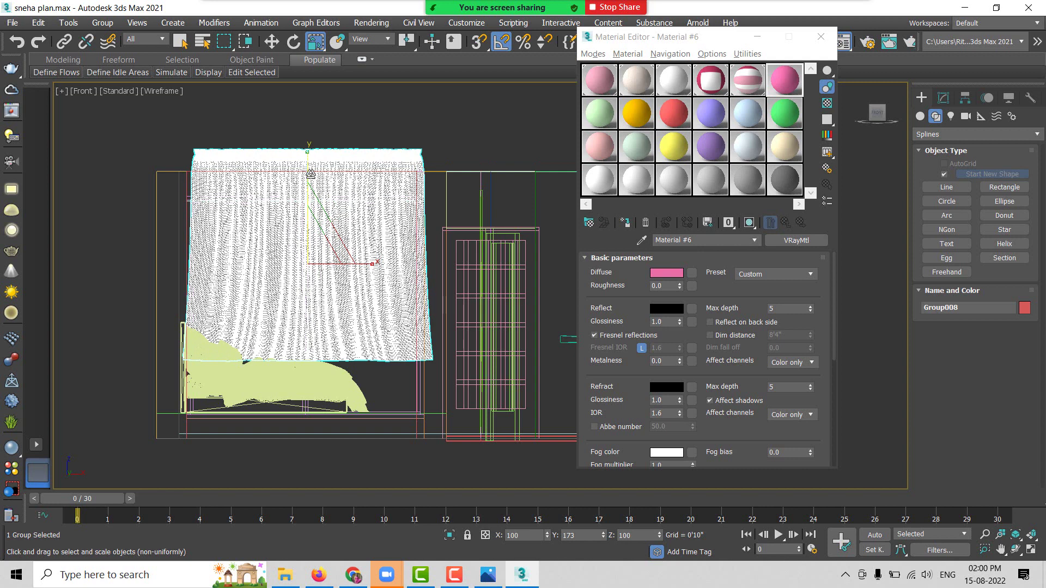
{"action": "key", "text": "w"}
{"action": "left_click_drag", "start_coordinate": [305, 211], "coordinate": [305, 257]}
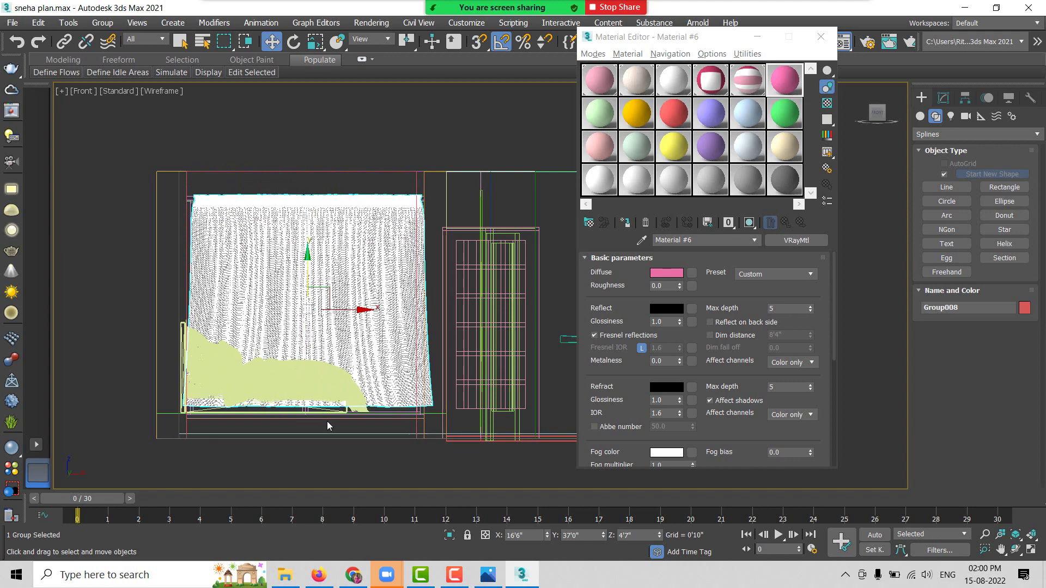
{"action": "middle_click_drag", "start_coordinate": [327, 420], "coordinate": [288, 366], "text": "alt"}
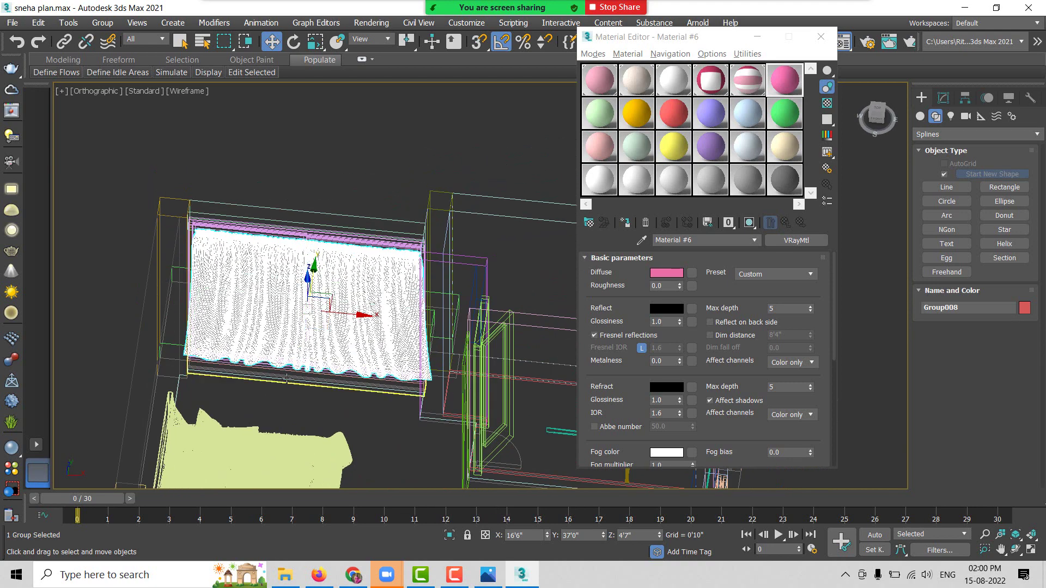
{"action": "key", "text": "F3"}
Step: Stretch curtain Group008 taller in Z and lower it toward the floor
{"action": "left_click", "coordinate": [397, 194]}
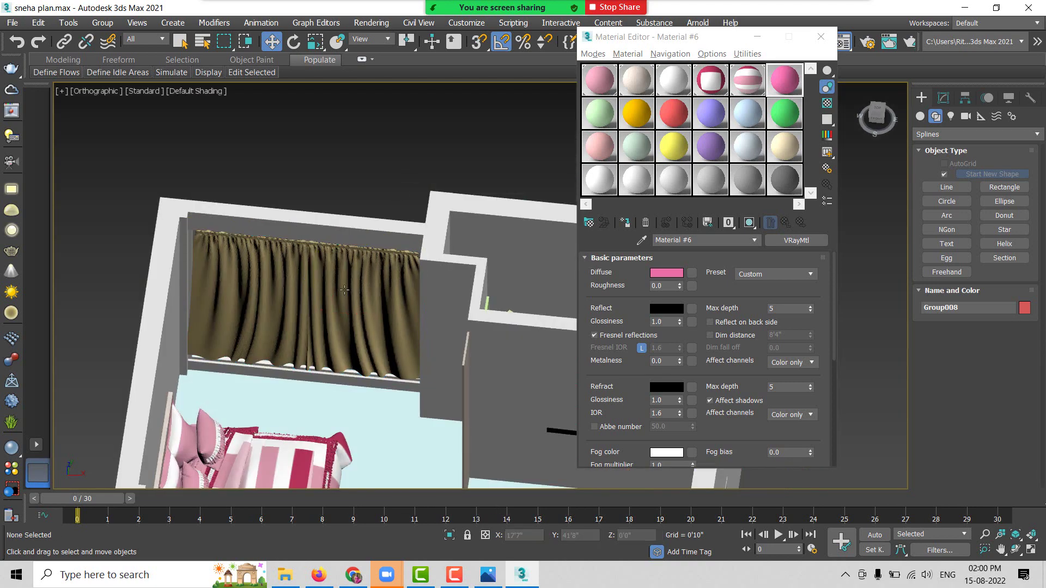
{"action": "mouse_move", "coordinate": [397, 194]}
{"action": "middle_mouse_down", "text": "alt"}
{"action": "mouse_move", "coordinate": [328, 297]}
{"action": "mouse_move", "coordinate": [330, 354]}
{"action": "middle_mouse_up", "text": "alt"}
{"action": "scroll", "coordinate": [302, 356], "scroll_direction": "up", "scroll_amount": 3}
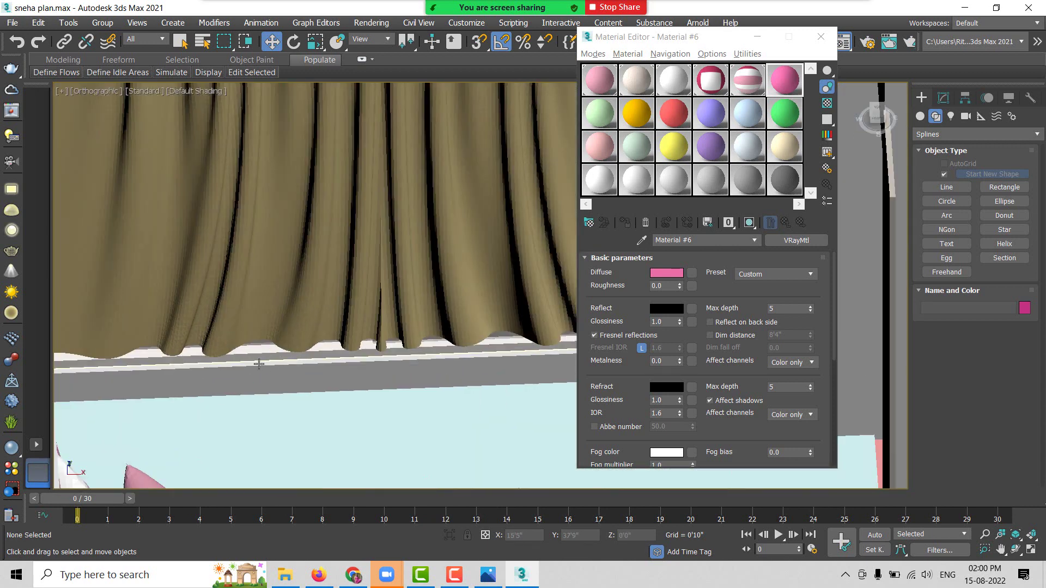
{"action": "scroll", "coordinate": [229, 400], "scroll_direction": "down", "scroll_amount": 2}
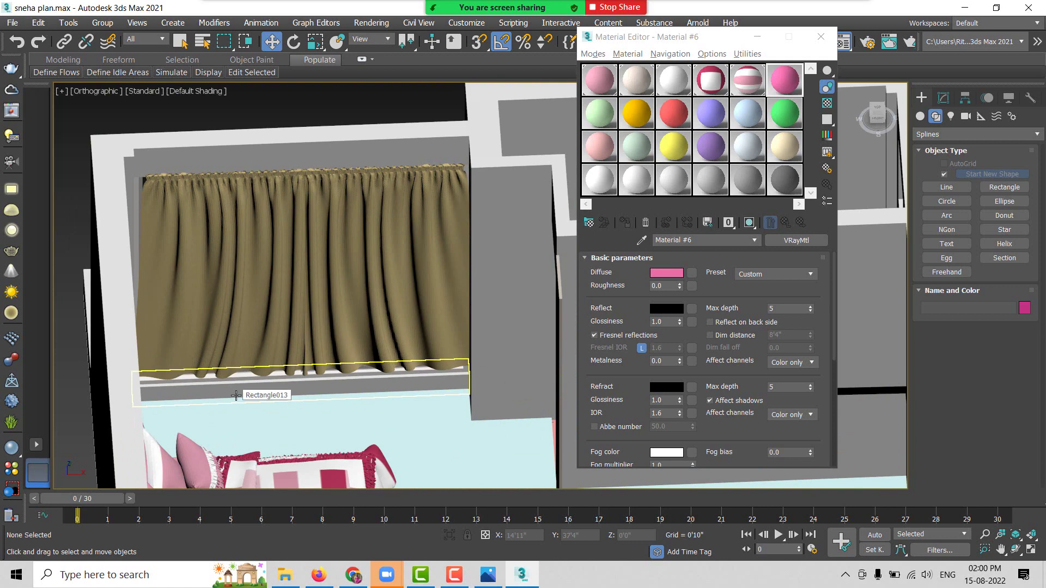
{"action": "left_click", "coordinate": [271, 369]}
{"action": "key", "text": "r"}
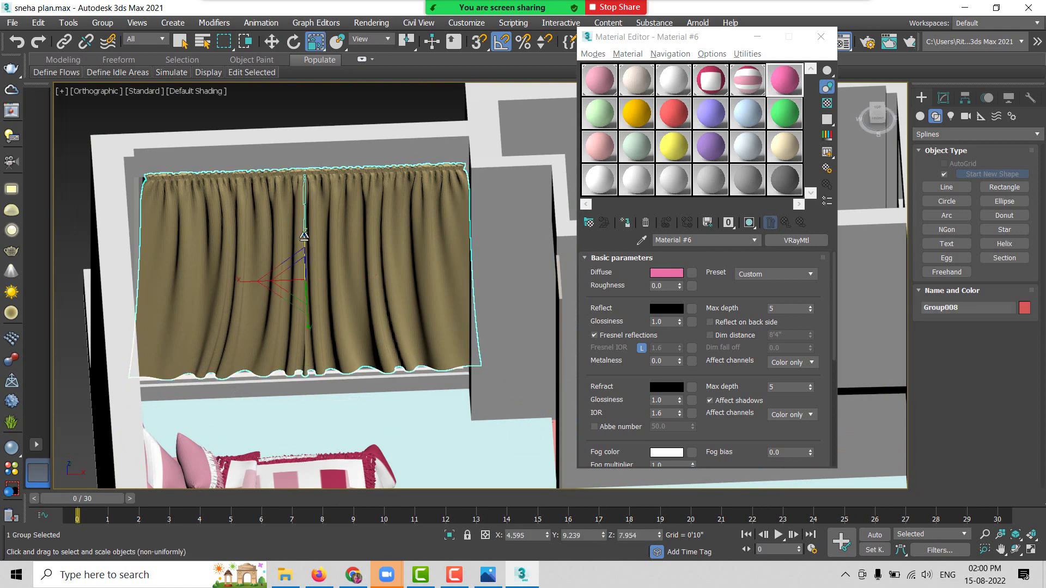
{"action": "left_click_drag", "start_coordinate": [304, 242], "coordinate": [302, 231]}
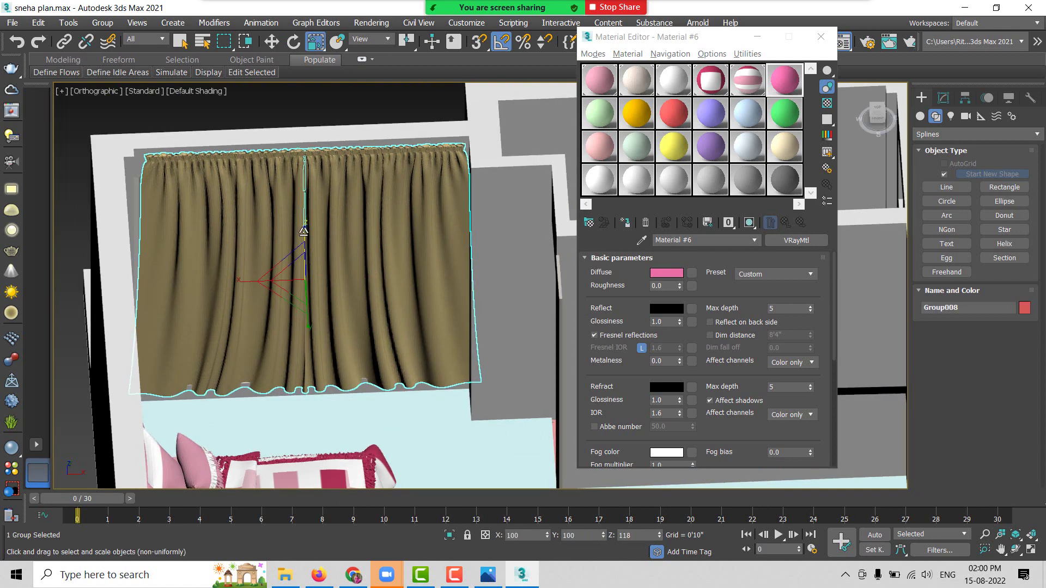
{"action": "key", "text": "w"}
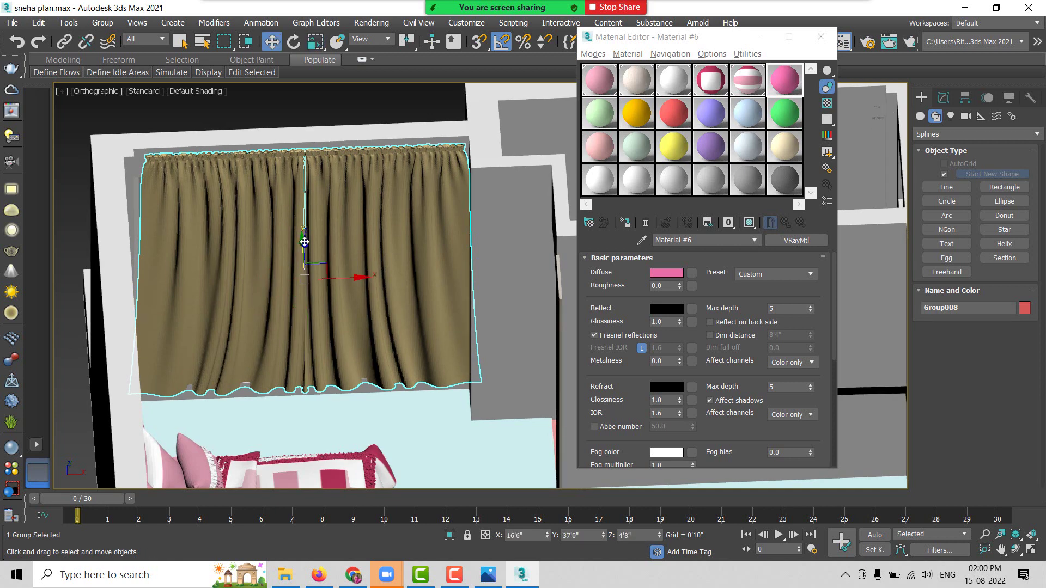
{"action": "left_click_drag", "start_coordinate": [305, 240], "coordinate": [305, 252]}
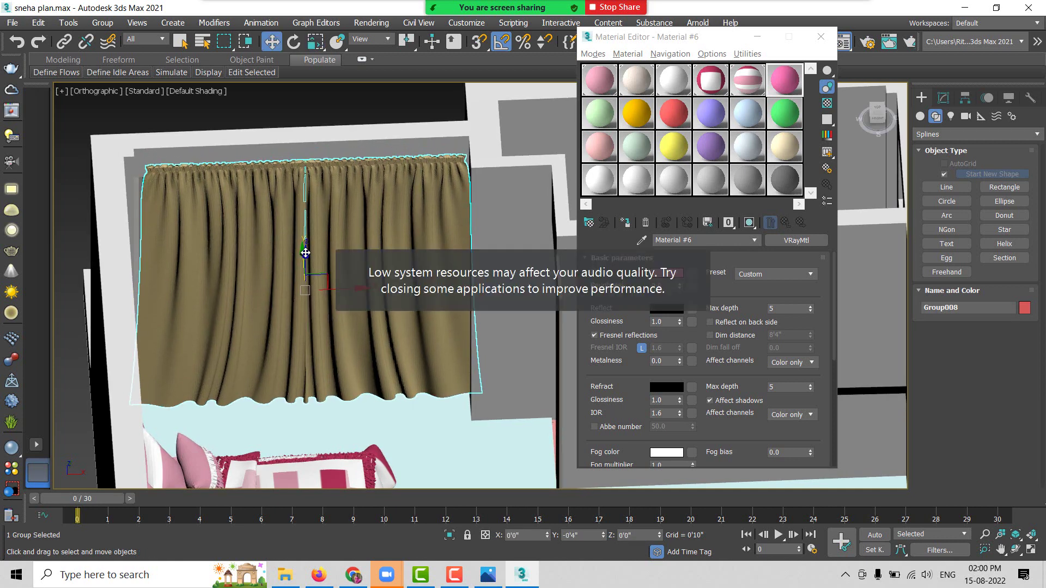
{"action": "middle_click_drag", "start_coordinate": [288, 301], "coordinate": [249, 260], "text": "alt"}
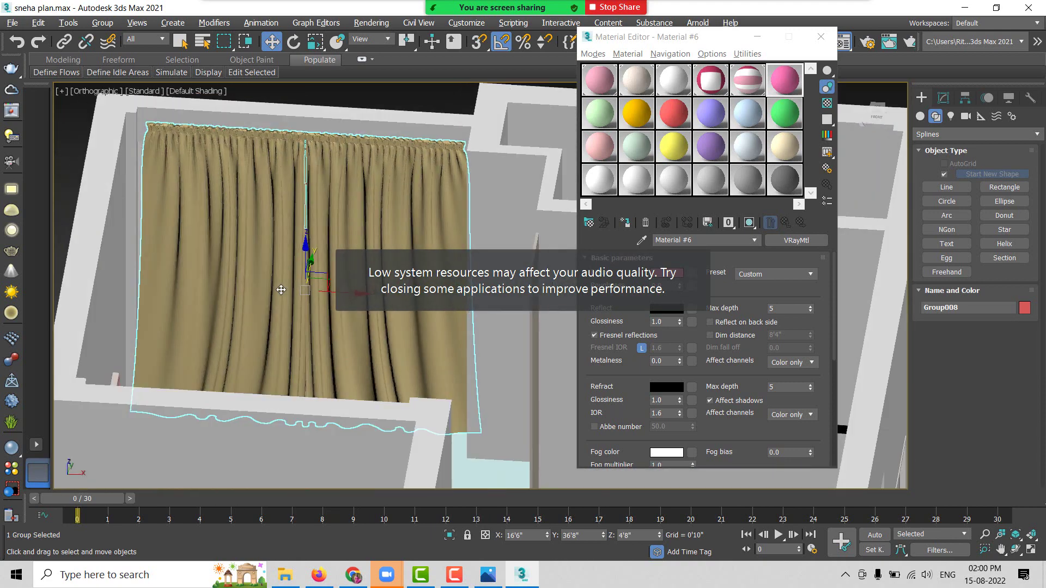
{"action": "left_click", "coordinate": [288, 575]}
{"action": "mouse_move", "coordinate": [135, 327]}
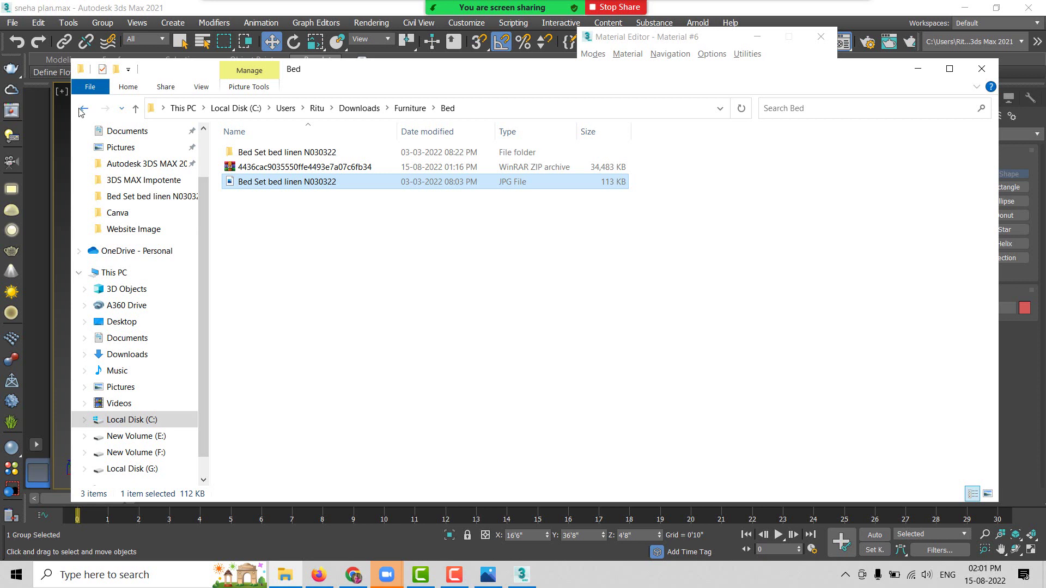
{"action": "left_click", "coordinate": [83, 109]}
{"action": "double_click", "coordinate": [323, 156]}
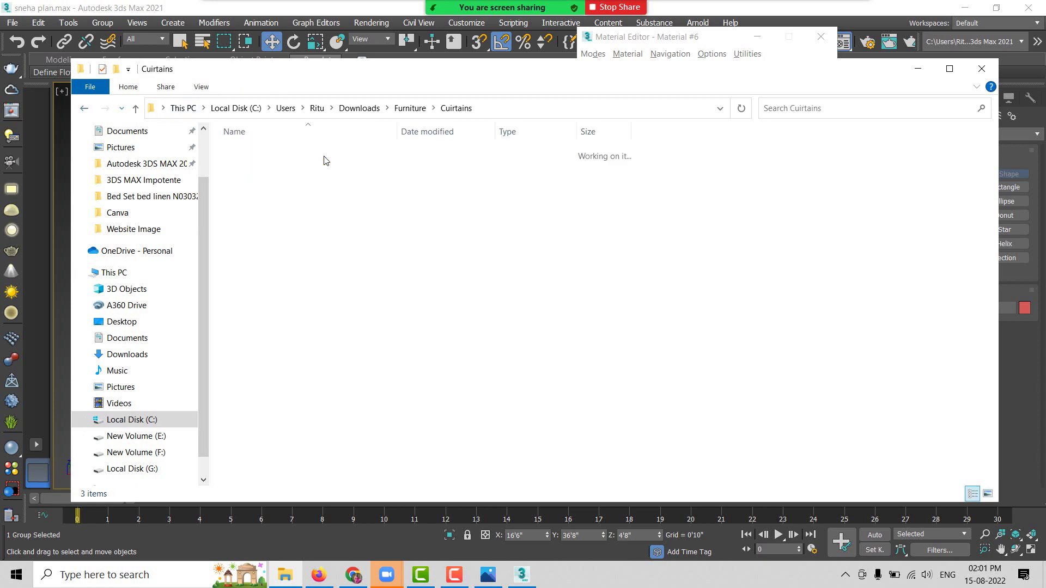
{"action": "left_click", "coordinate": [256, 185]}
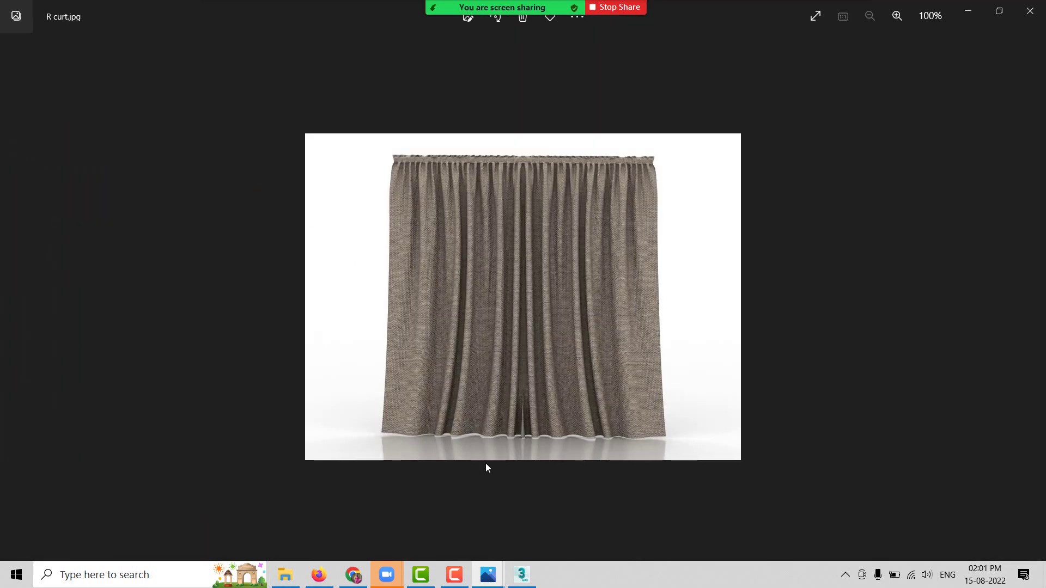
{"action": "left_click", "coordinate": [521, 574]}
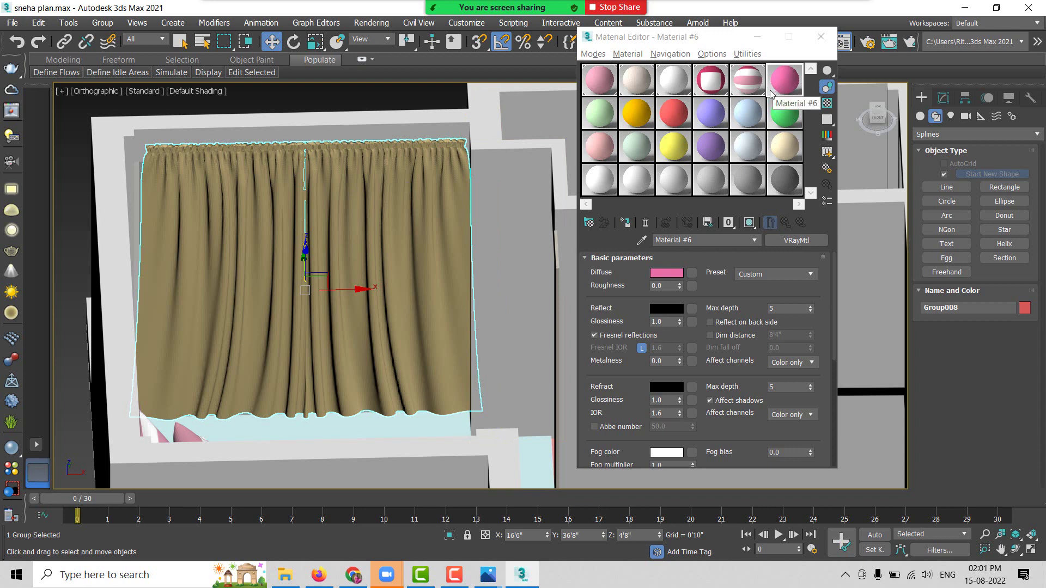
Step: Load 13_1_7_d.jpg from Furniture\Curtains\Curtain N070421 as Material #6's diffuse bitmap
{"action": "left_click", "coordinate": [692, 273]}
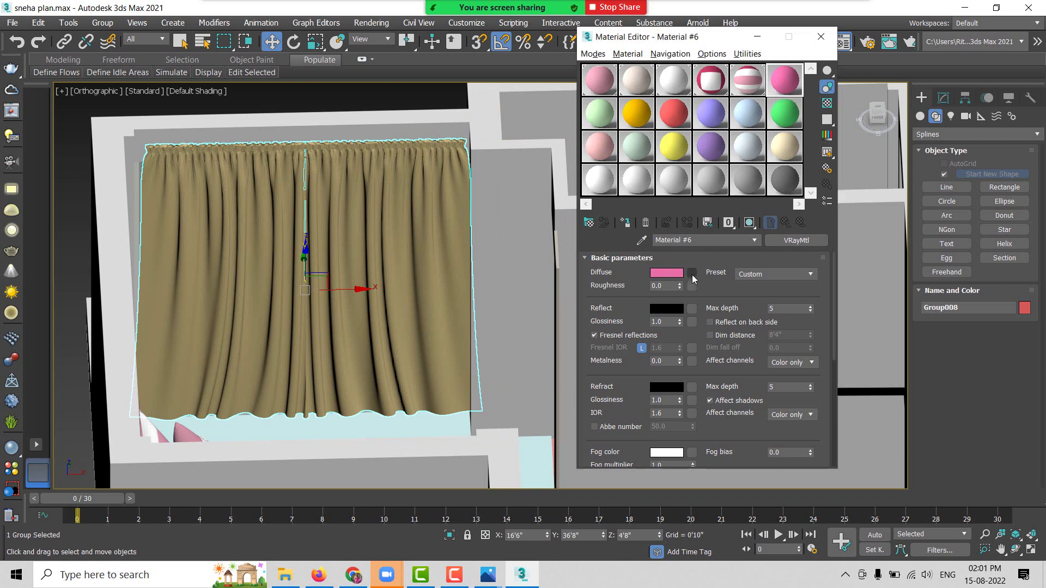
{"action": "double_click", "coordinate": [325, 261]}
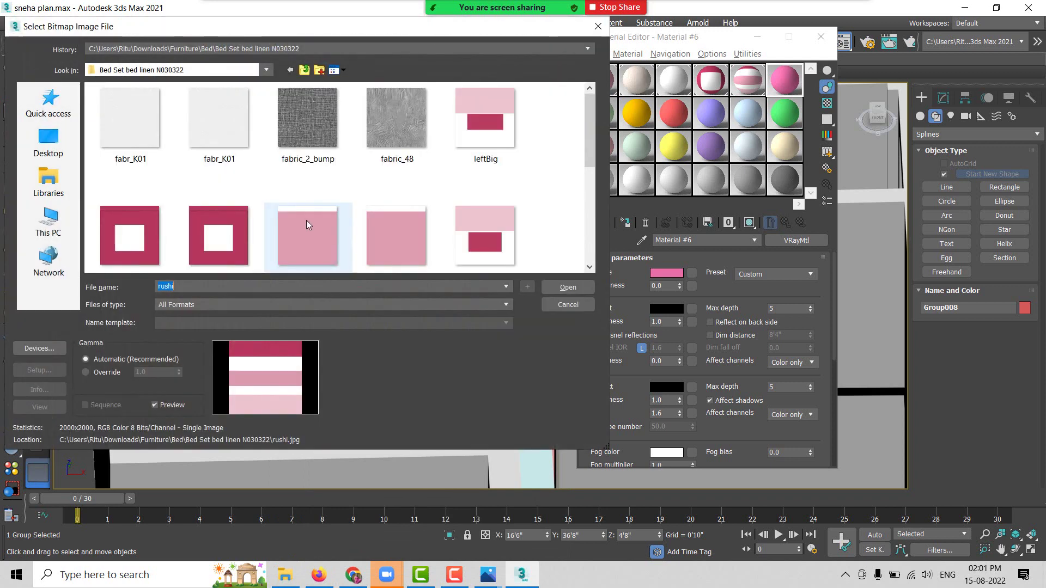
{"action": "left_click", "coordinate": [303, 72]}
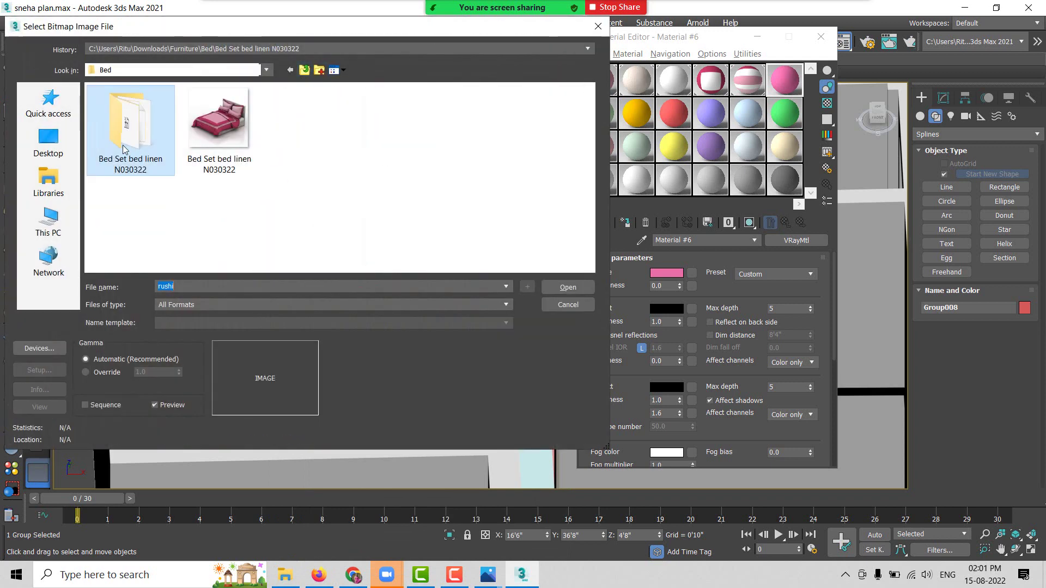
{"action": "left_click", "coordinate": [304, 71]}
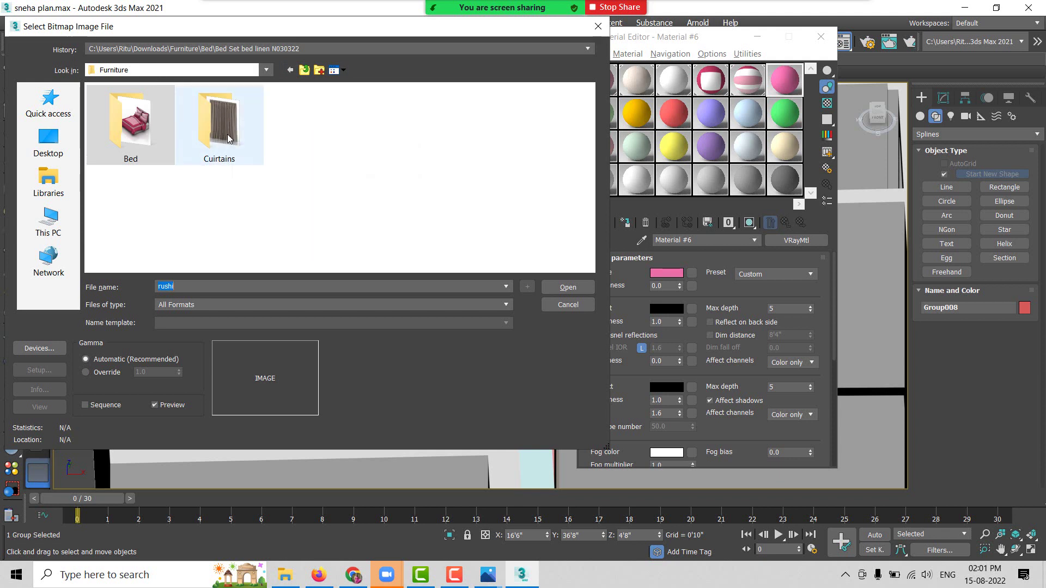
{"action": "double_click", "coordinate": [227, 138]}
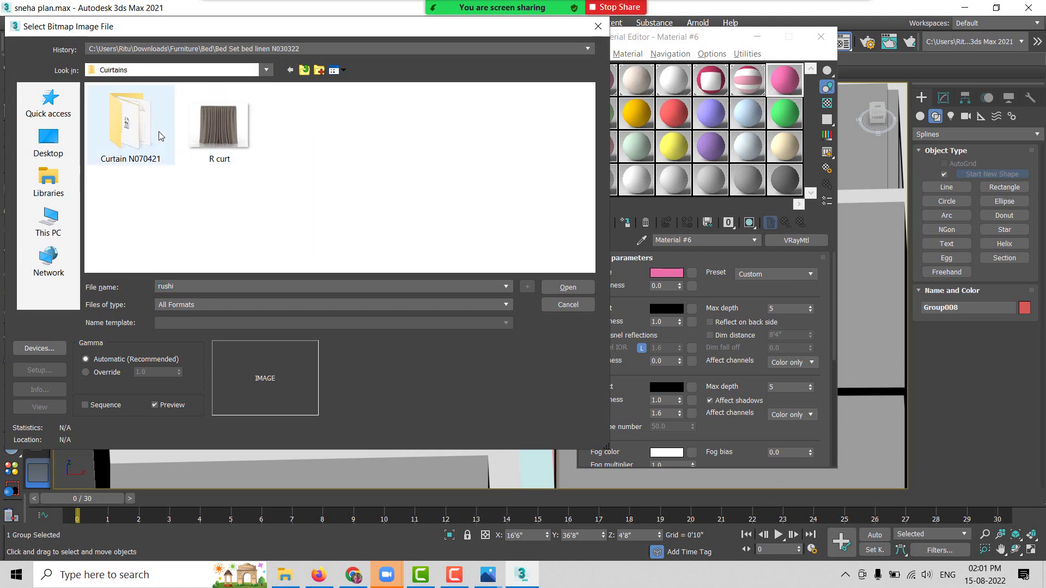
{"action": "double_click", "coordinate": [161, 136]}
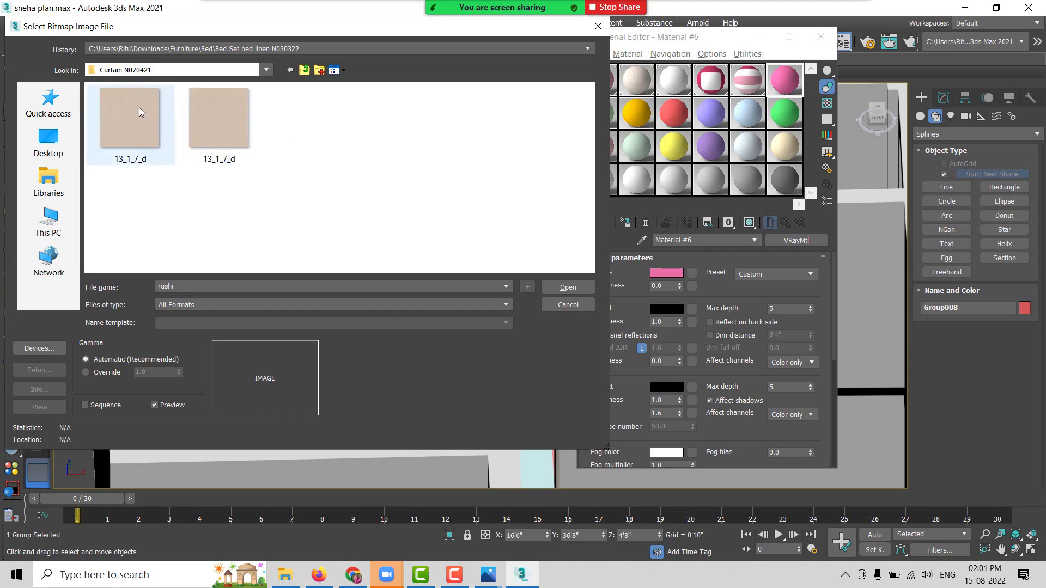
{"action": "mouse_move", "coordinate": [218, 122]}
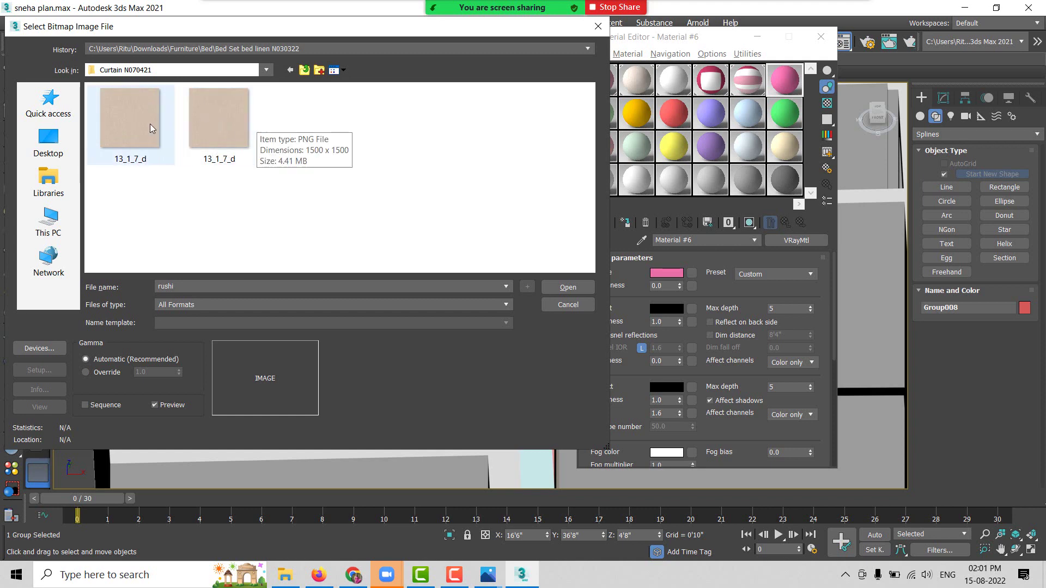
{"action": "double_click", "coordinate": [149, 123]}
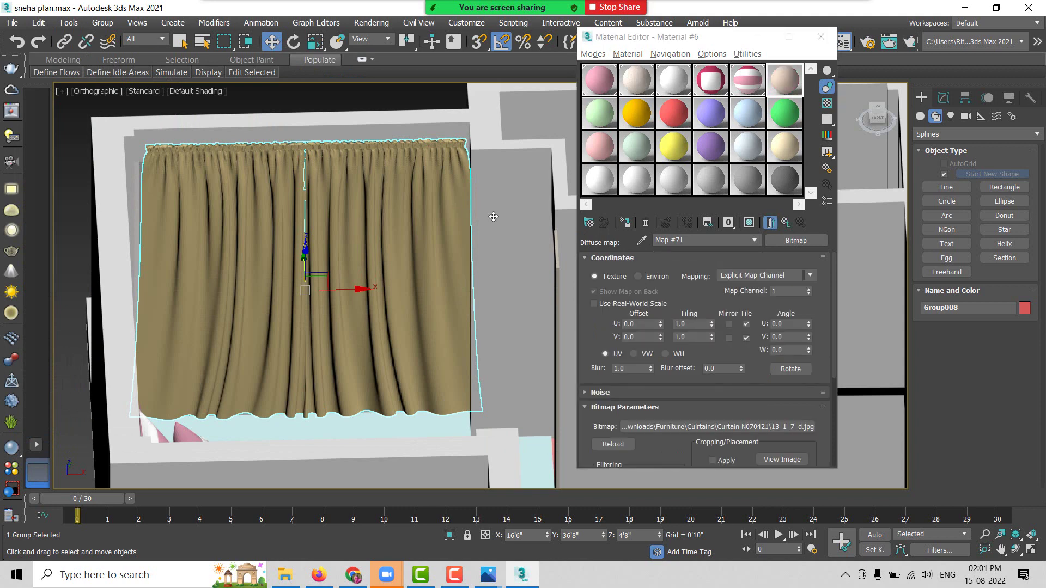
Step: Show the 13_1_7_d fabric texture on the curtain in the viewport and zoom in to inspect it
{"action": "left_click", "coordinate": [630, 225]}
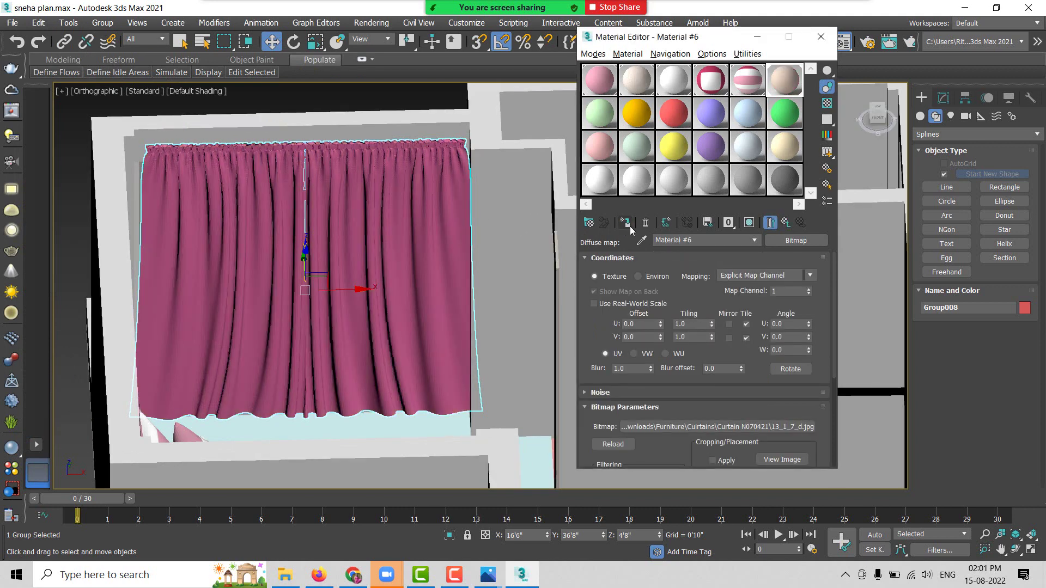
{"action": "left_click", "coordinate": [750, 225]}
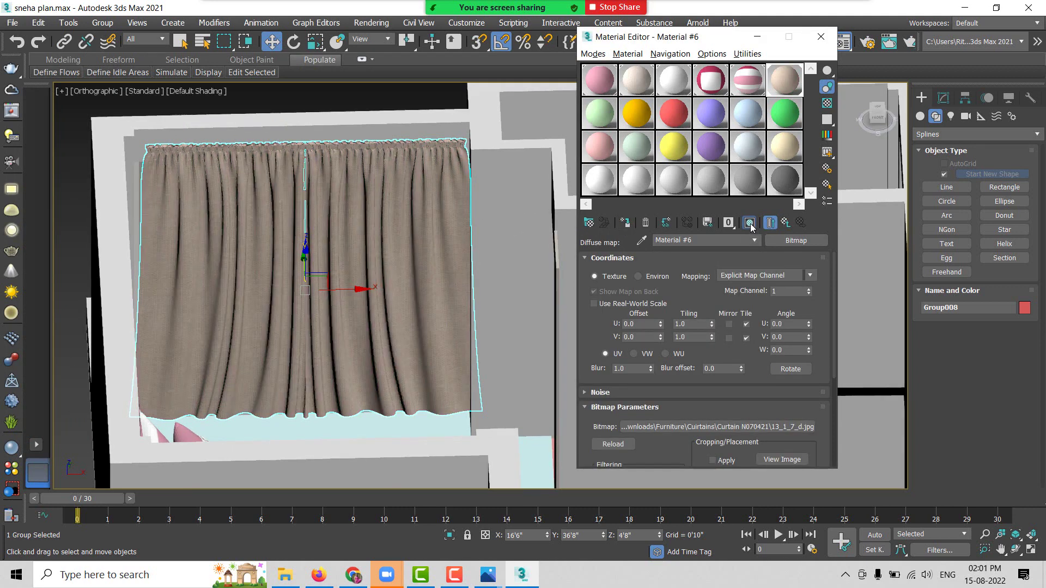
{"action": "left_click", "coordinate": [116, 192]}
{"action": "scroll", "coordinate": [302, 203], "scroll_direction": "up", "scroll_amount": 5}
{"action": "scroll", "coordinate": [303, 203], "scroll_direction": "up", "scroll_amount": 2}
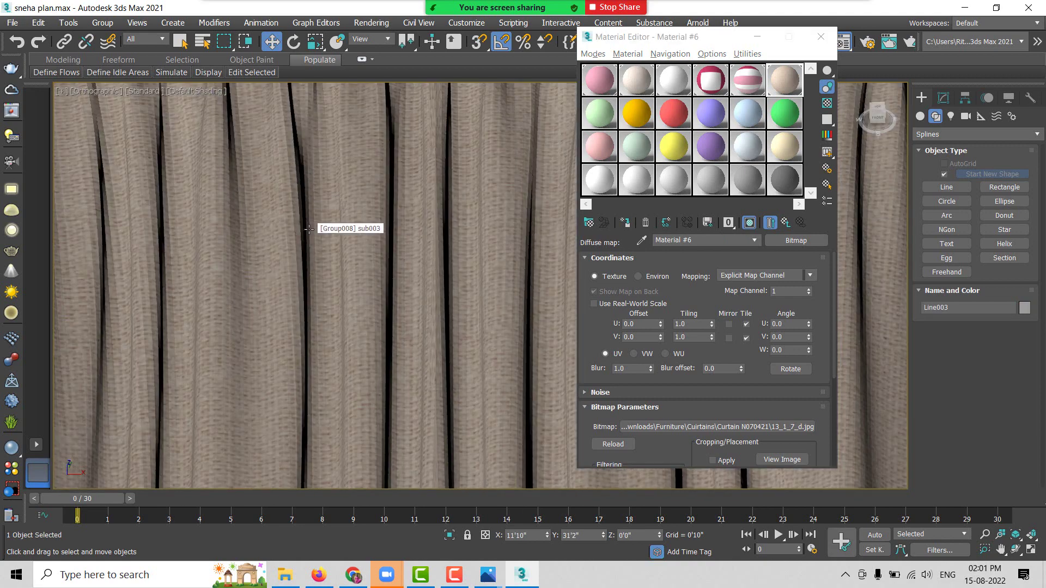
{"action": "scroll", "coordinate": [317, 211], "scroll_direction": "up", "scroll_amount": 2}
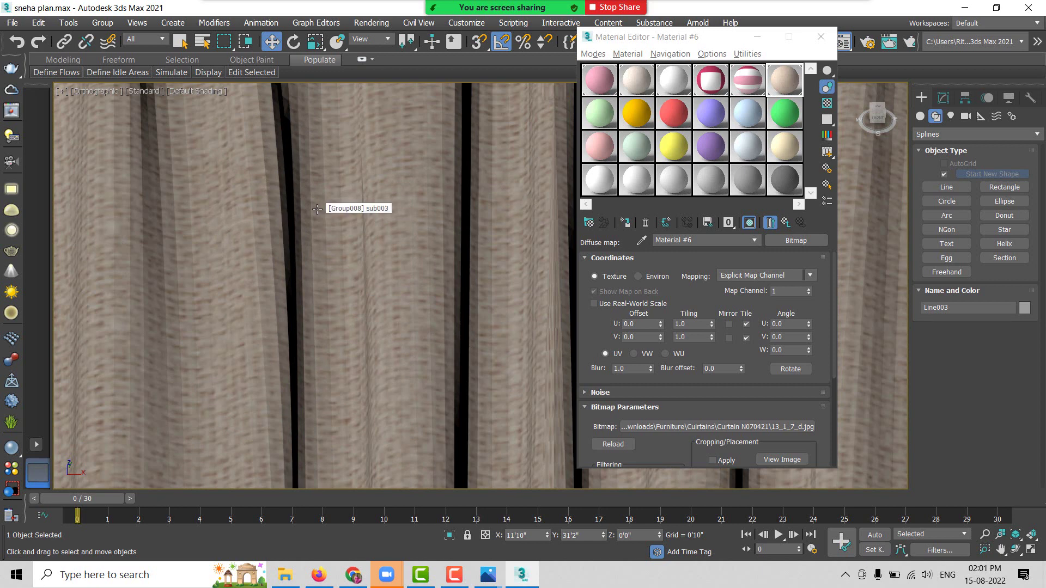
{"action": "scroll", "coordinate": [343, 223], "scroll_direction": "down", "scroll_amount": 2}
{"action": "scroll", "coordinate": [305, 199], "scroll_direction": "down", "scroll_amount": 2}
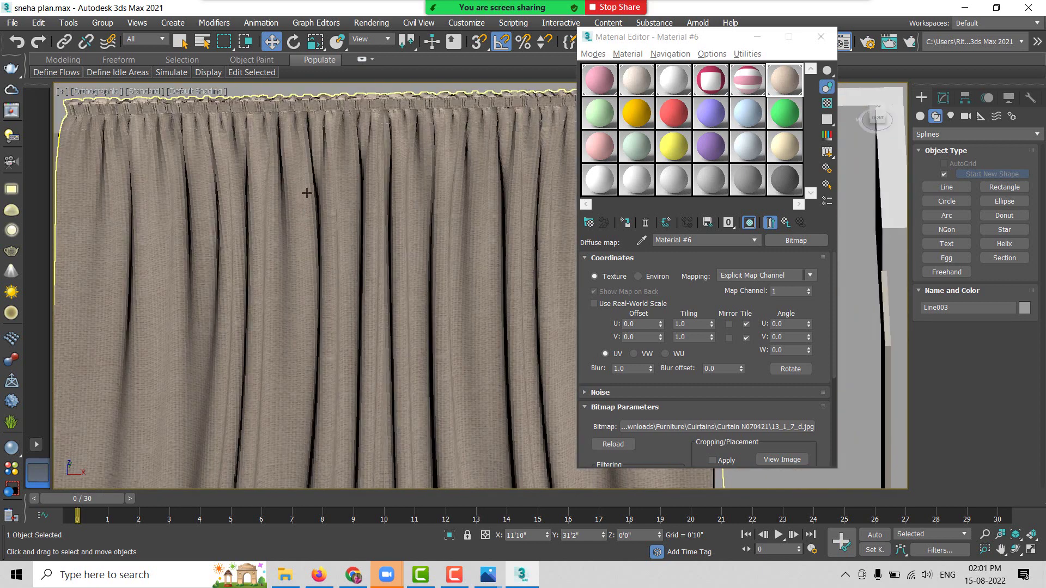
{"action": "scroll", "coordinate": [262, 109], "scroll_direction": "down", "scroll_amount": 2}
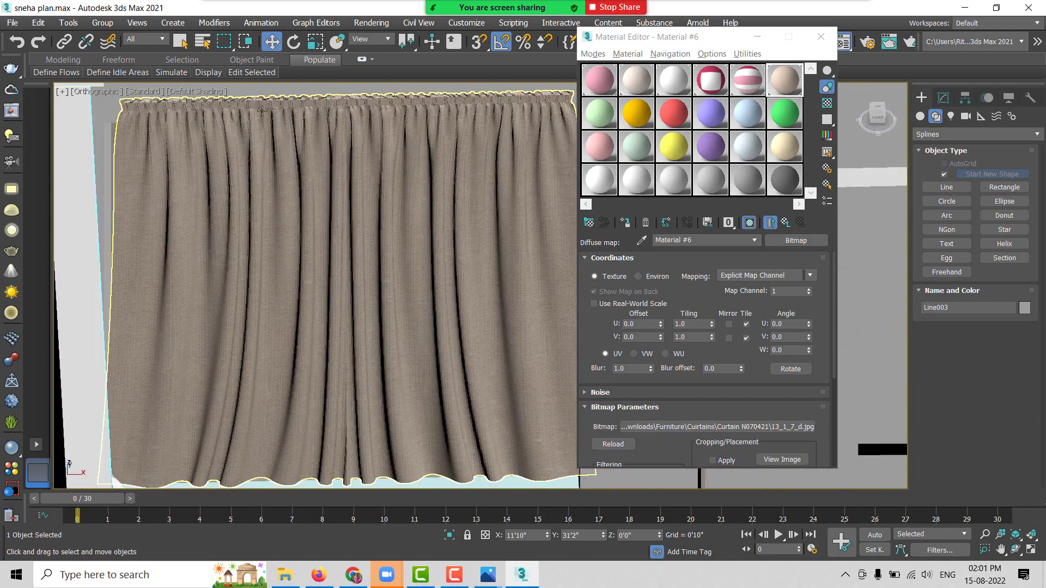
{"action": "scroll", "coordinate": [273, 134], "scroll_direction": "down", "scroll_amount": 2}
{"action": "mouse_move", "coordinate": [273, 134]}
{"action": "middle_mouse_down", "text": "alt"}
{"action": "mouse_move", "coordinate": [291, 199]}
{"action": "mouse_move", "coordinate": [347, 195]}
{"action": "mouse_move", "coordinate": [278, 199]}
{"action": "middle_mouse_up", "text": "alt"}
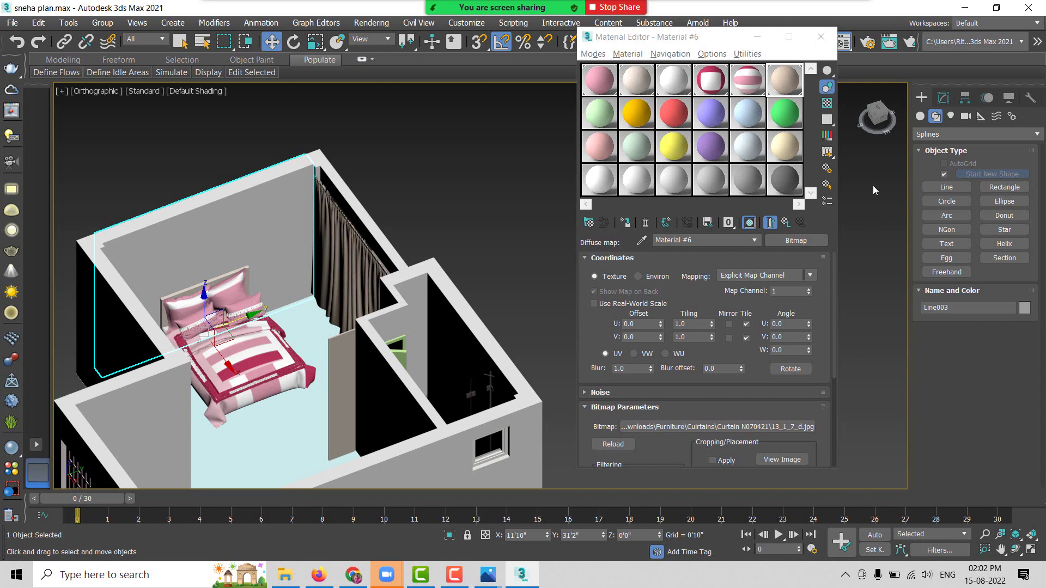
Step: Zoom out, deselect everything and orbit to an angled view of the whole bedroom
{"action": "scroll", "coordinate": [492, 254], "scroll_direction": "down", "scroll_amount": 5}
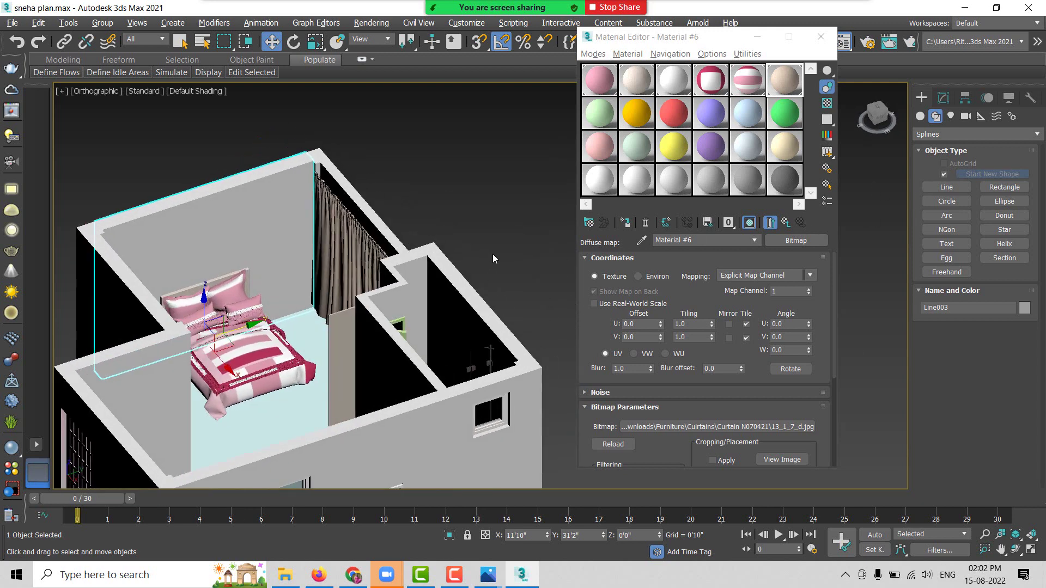
{"action": "left_click", "coordinate": [410, 234]}
{"action": "mouse_move", "coordinate": [410, 234]}
{"action": "middle_mouse_down", "text": "alt"}
{"action": "mouse_move", "coordinate": [373, 240]}
{"action": "mouse_move", "coordinate": [450, 187]}
{"action": "middle_mouse_up", "text": "alt"}
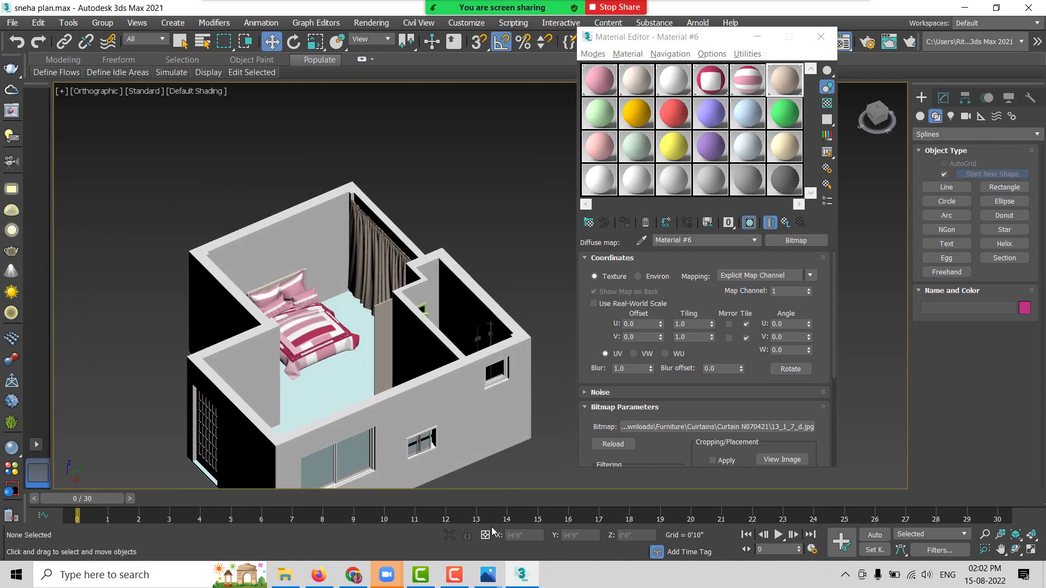